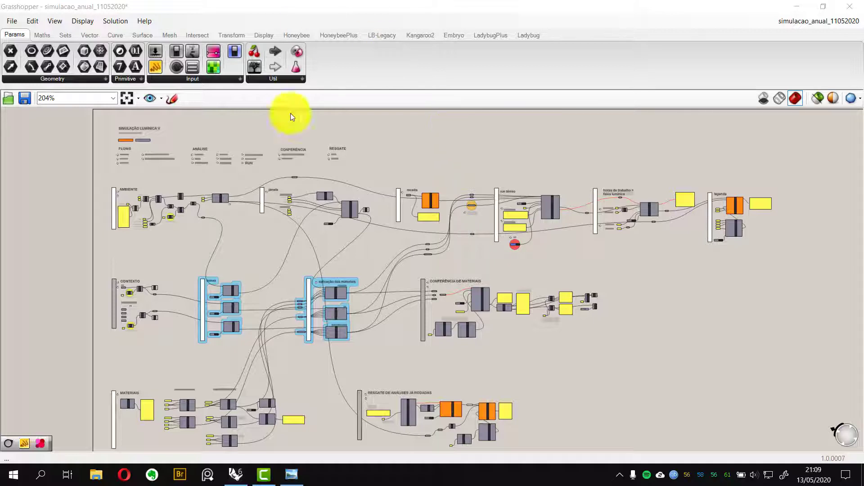
{"action": "left_click_drag", "start_coordinate": [92, 170], "coordinate": [145, 447]}
{"action": "left_click", "coordinate": [659, 277]}
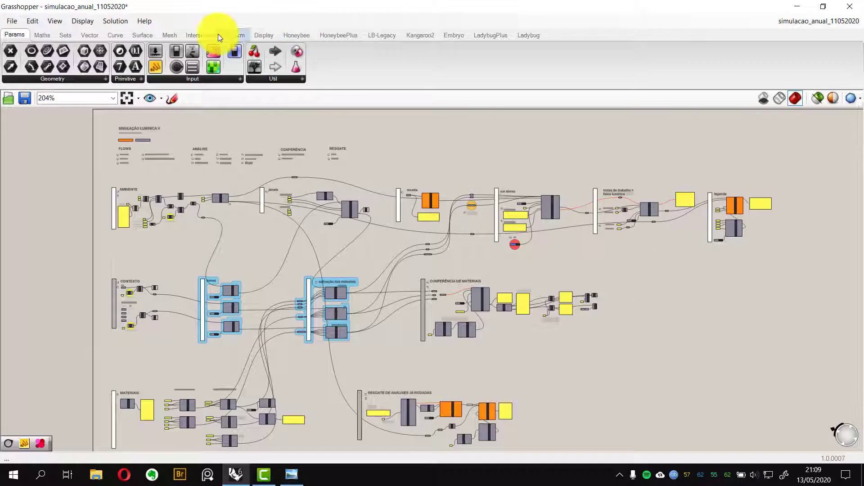
Examine the janela group's ground-floor and typical-floor window sliders and their glazing components
{"action": "scroll", "coordinate": [299, 212], "scroll_direction": "up", "scroll_amount": 5}
{"action": "scroll", "coordinate": [288, 198], "scroll_direction": "up", "scroll_amount": 6}
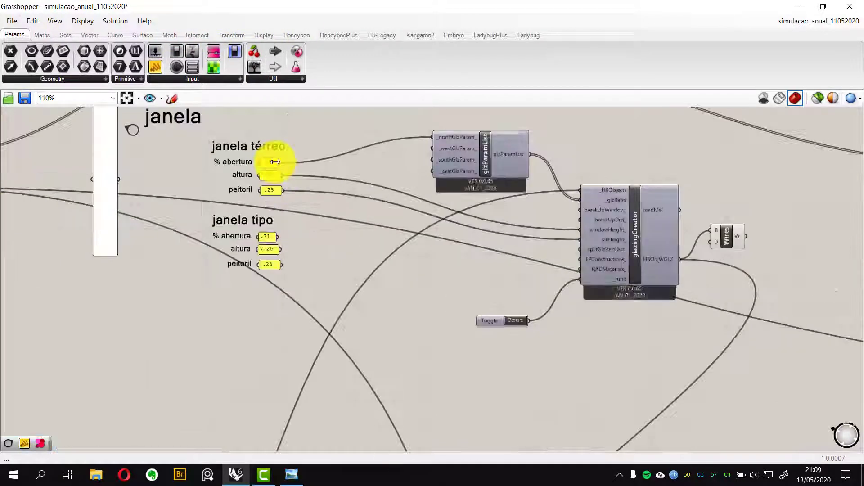
{"action": "right_click_drag", "start_coordinate": [333, 175], "coordinate": [355, 206]}
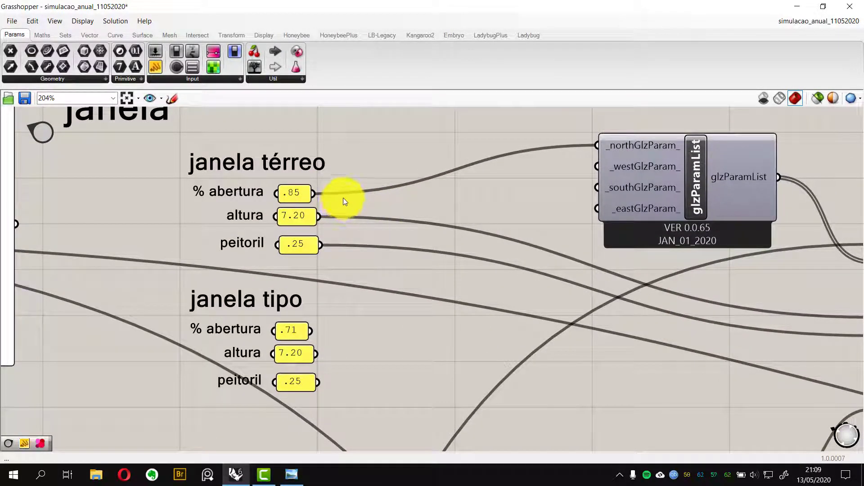
{"action": "scroll", "coordinate": [348, 199], "scroll_direction": "down", "scroll_amount": 9}
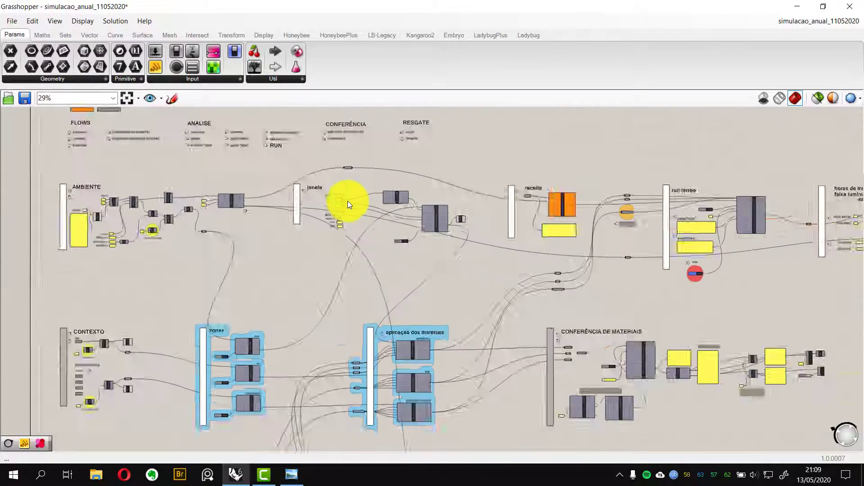
{"action": "scroll", "coordinate": [344, 203], "scroll_direction": "up", "scroll_amount": 8}
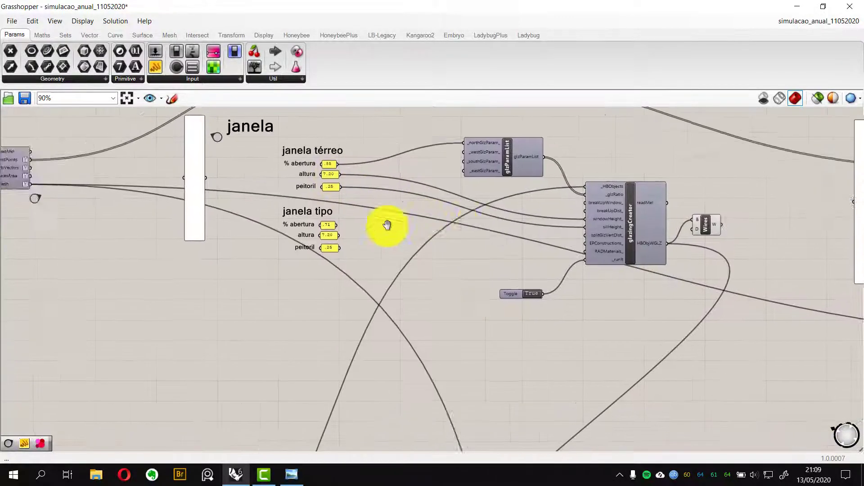
{"action": "right_click_drag", "start_coordinate": [387, 224], "coordinate": [367, 225]}
{"action": "scroll", "coordinate": [344, 227], "scroll_direction": "down", "scroll_amount": 3}
{"action": "scroll", "coordinate": [386, 264], "scroll_direction": "up", "scroll_amount": 5}
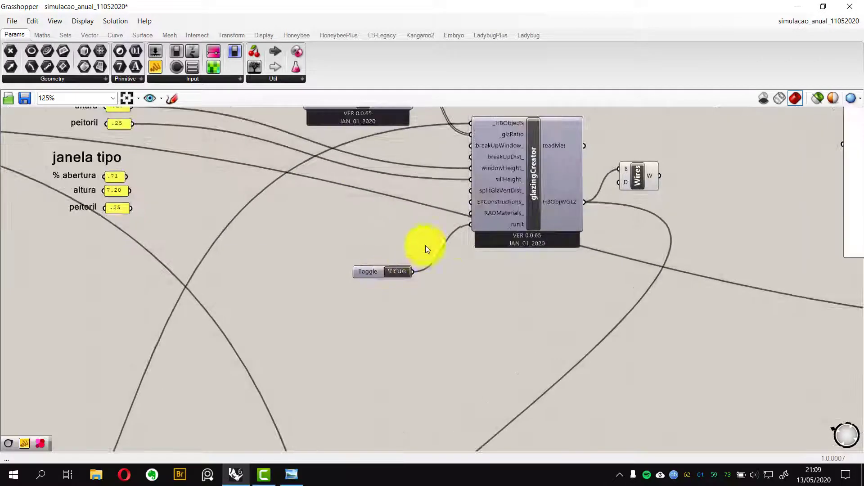
{"action": "scroll", "coordinate": [468, 222], "scroll_direction": "down", "scroll_amount": 2}
{"action": "scroll", "coordinate": [341, 244], "scroll_direction": "down", "scroll_amount": 3}
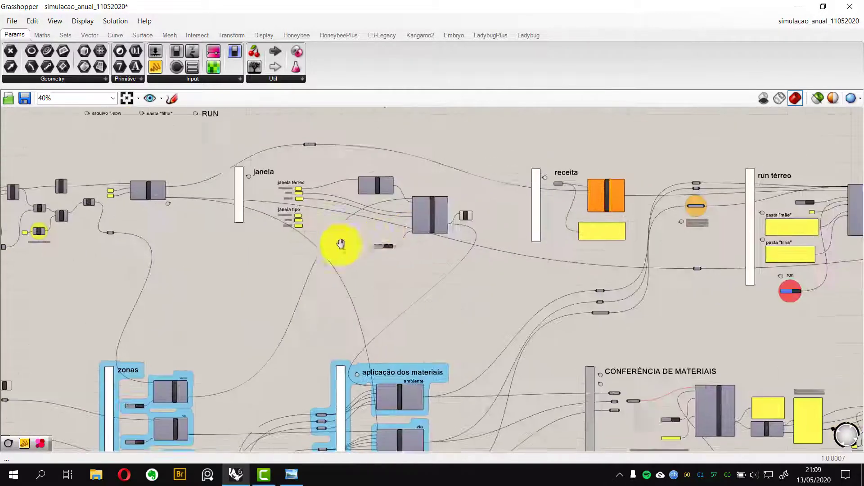
Examine the AMBIENTE group's floor list, dimension sliders, rectangle, extrusion and rotation components
{"action": "scroll", "coordinate": [289, 234], "scroll_direction": "down", "scroll_amount": 2}
{"action": "scroll", "coordinate": [305, 228], "scroll_direction": "up", "scroll_amount": 5}
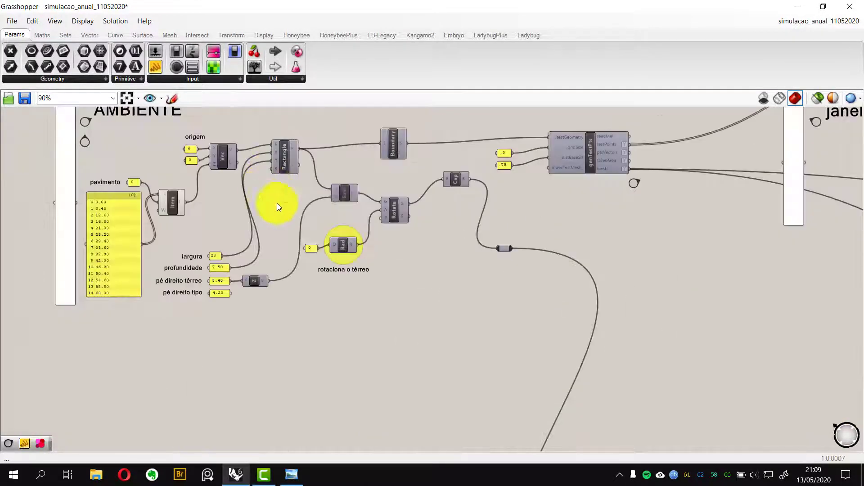
{"action": "right_click_drag", "start_coordinate": [277, 203], "coordinate": [222, 226]}
{"action": "scroll", "coordinate": [274, 228], "scroll_direction": "up", "scroll_amount": 2}
{"action": "scroll", "coordinate": [241, 324], "scroll_direction": "down", "scroll_amount": 2}
{"action": "scroll", "coordinate": [372, 278], "scroll_direction": "up", "scroll_amount": 2}
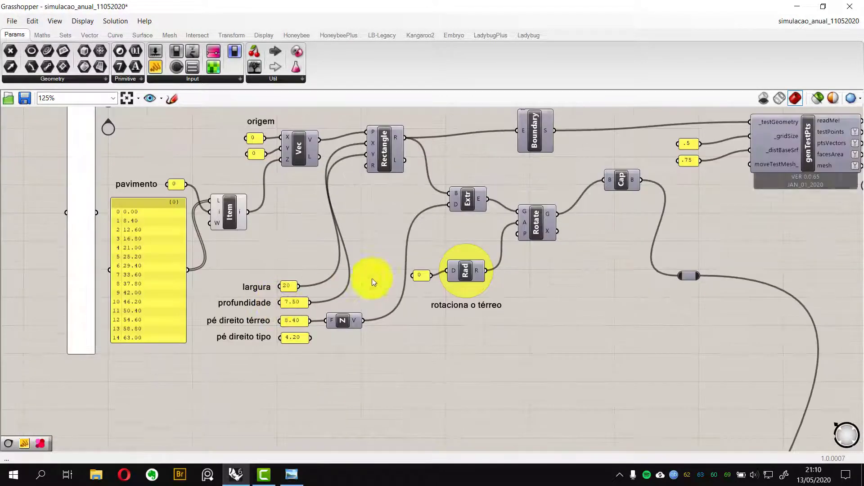
{"action": "right_click_drag", "start_coordinate": [504, 296], "coordinate": [416, 296]}
{"action": "scroll", "coordinate": [379, 249], "scroll_direction": "down", "scroll_amount": 3}
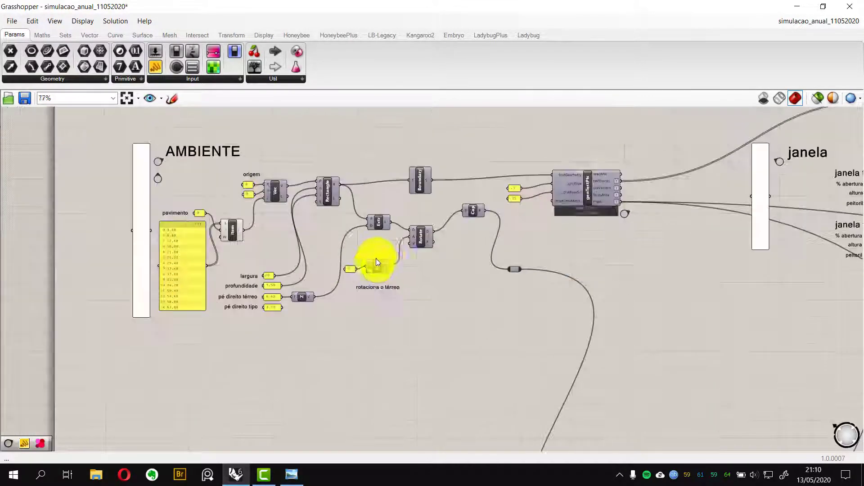
{"action": "scroll", "coordinate": [420, 263], "scroll_direction": "down", "scroll_amount": 1}
{"action": "scroll", "coordinate": [309, 276], "scroll_direction": "up", "scroll_amount": 1}
Survey the overall definition layout, from the AMBIENTE group across to the results groups
{"action": "right_click_drag", "start_coordinate": [309, 276], "coordinate": [319, 211]}
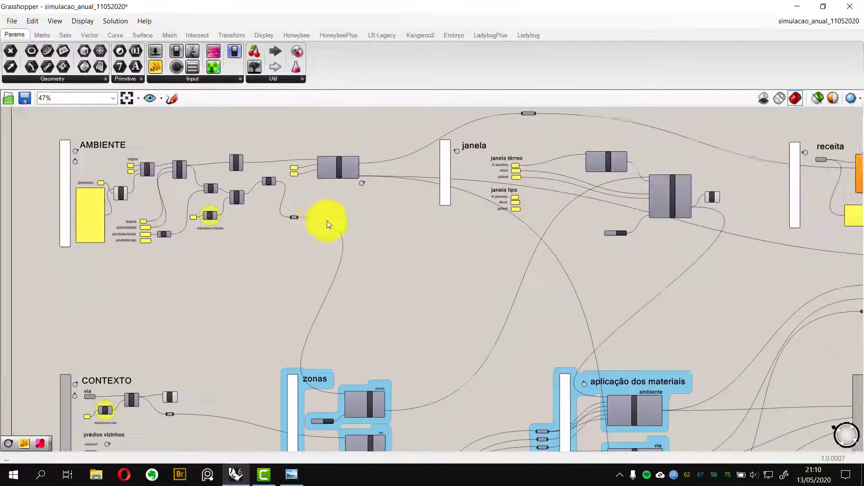
{"action": "scroll", "coordinate": [327, 222], "scroll_direction": "down", "scroll_amount": 2}
{"action": "right_click_drag", "start_coordinate": [425, 239], "coordinate": [304, 230]}
{"action": "right_click_drag", "start_coordinate": [414, 256], "coordinate": [498, 250]}
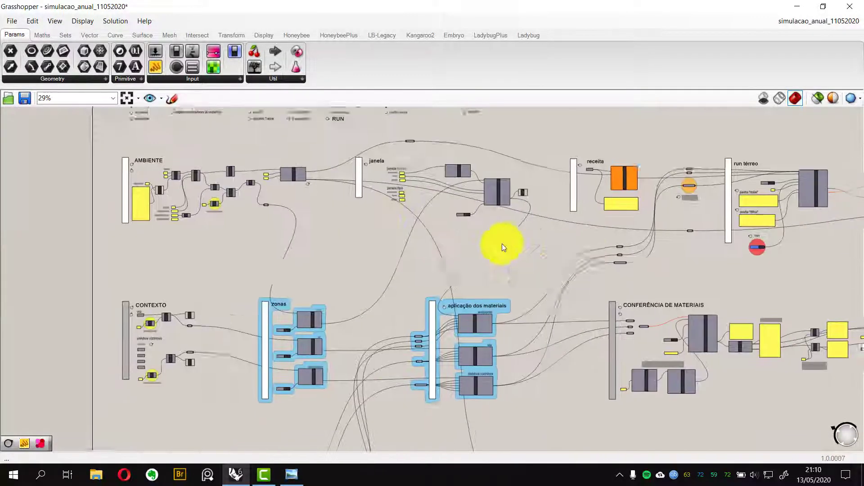
{"action": "scroll", "coordinate": [436, 241], "scroll_direction": "down", "scroll_amount": 2}
{"action": "right_click_drag", "start_coordinate": [433, 240], "coordinate": [295, 258]}
{"action": "right_click_drag", "start_coordinate": [226, 251], "coordinate": [203, 245]}
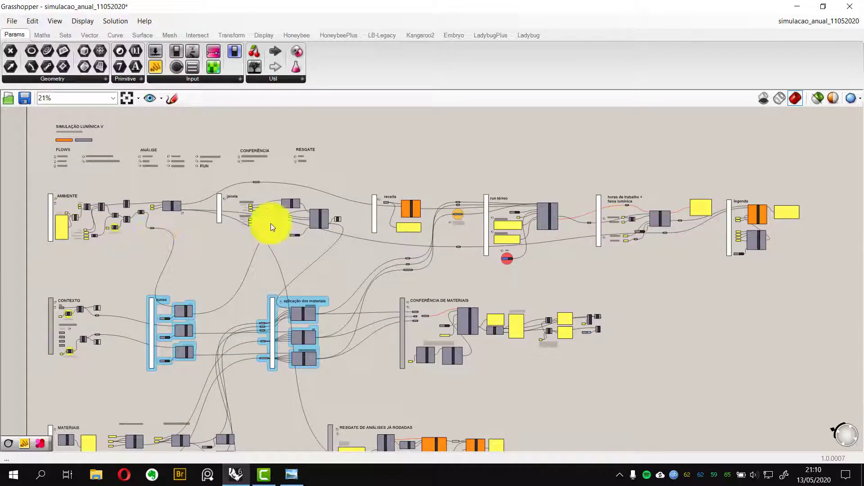
{"action": "scroll", "coordinate": [168, 207], "scroll_direction": "down", "scroll_amount": 2}
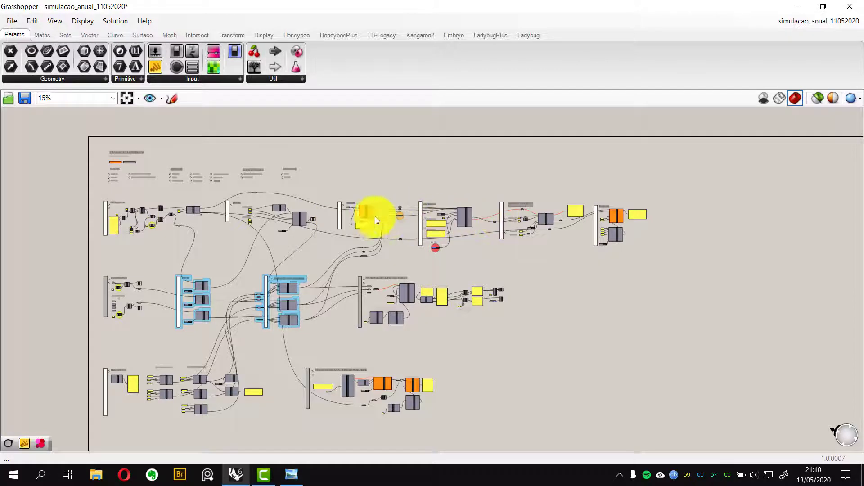
{"action": "left_click_drag", "start_coordinate": [193, 221], "coordinate": [664, 258]}
{"action": "scroll", "coordinate": [180, 270], "scroll_direction": "up", "scroll_amount": 5}
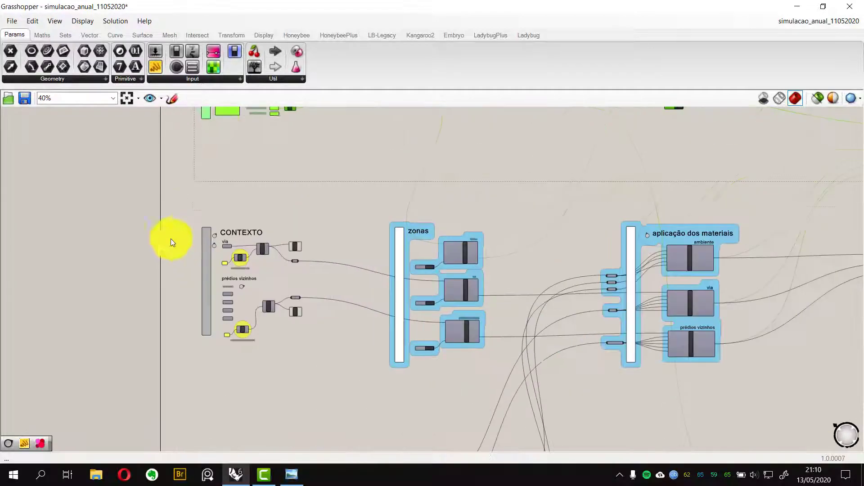
Inspect the CONTEXTO group with its road and neighbouring-building inputs and rotation components
{"action": "left_click_drag", "start_coordinate": [178, 212], "coordinate": [343, 351]}
{"action": "mouse_move", "coordinate": [369, 333]}
{"action": "right_mouse_down"}
{"action": "mouse_move", "coordinate": [343, 331]}
{"action": "mouse_move", "coordinate": [353, 330]}
{"action": "right_mouse_up"}
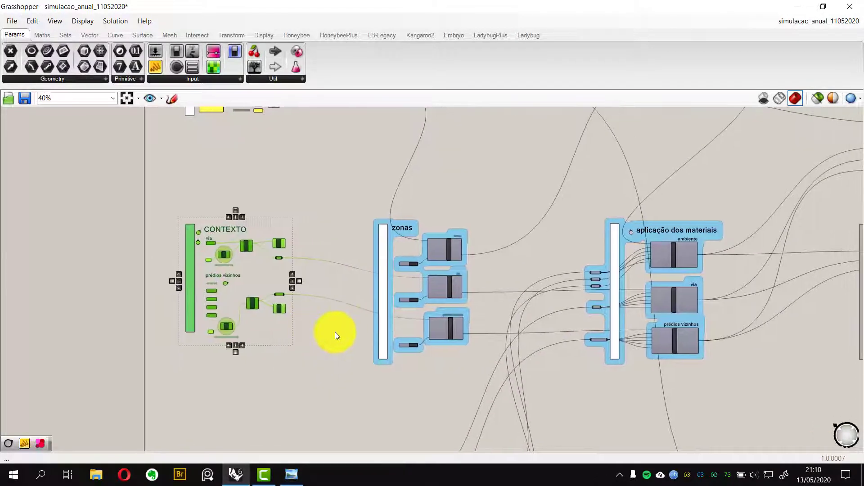
{"action": "left_click", "coordinate": [335, 331]}
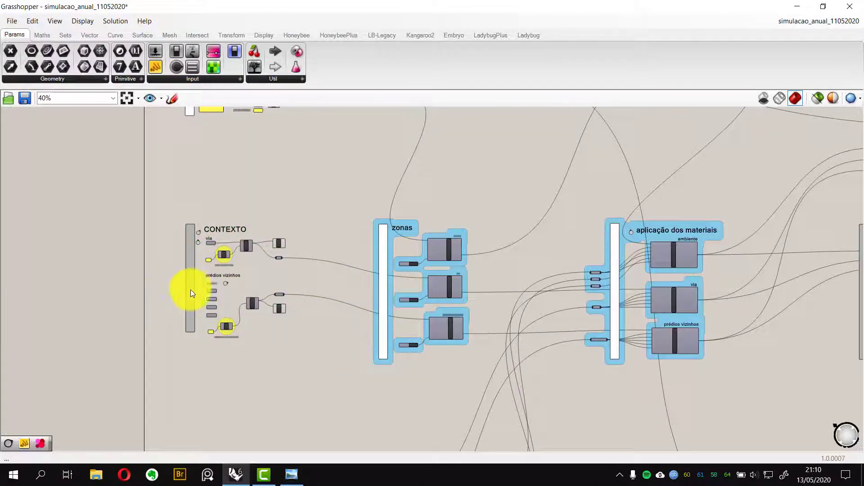
{"action": "scroll", "coordinate": [182, 244], "scroll_direction": "up", "scroll_amount": 8}
{"action": "left_click", "coordinate": [206, 199]}
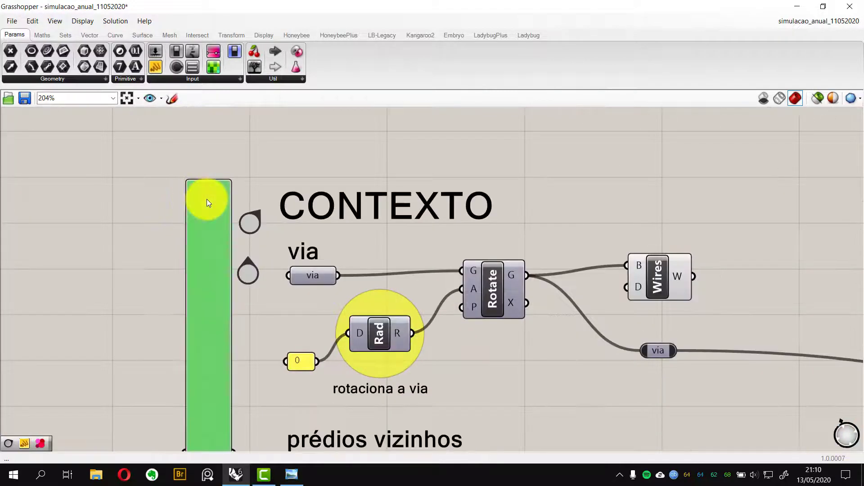
{"action": "scroll", "coordinate": [207, 199], "scroll_direction": "down", "scroll_amount": 8}
{"action": "left_click", "coordinate": [106, 258]}
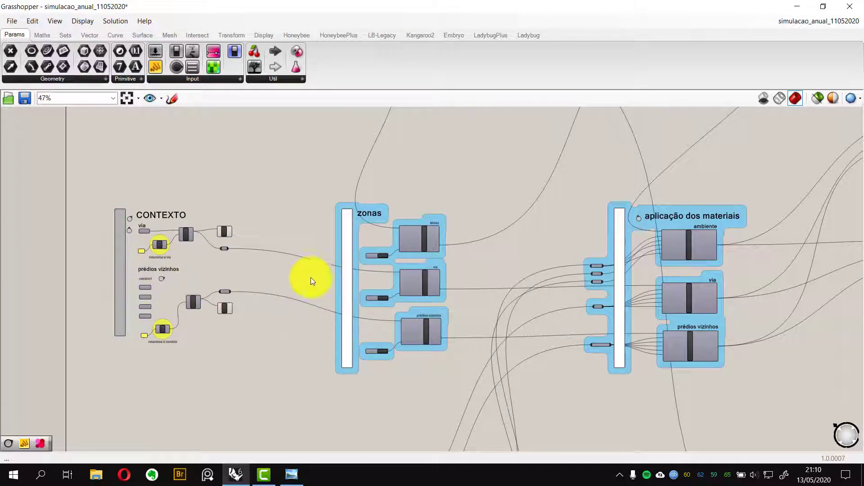
{"action": "scroll", "coordinate": [310, 278], "scroll_direction": "down", "scroll_amount": 3}
{"action": "scroll", "coordinate": [276, 305], "scroll_direction": "up", "scroll_amount": 2}
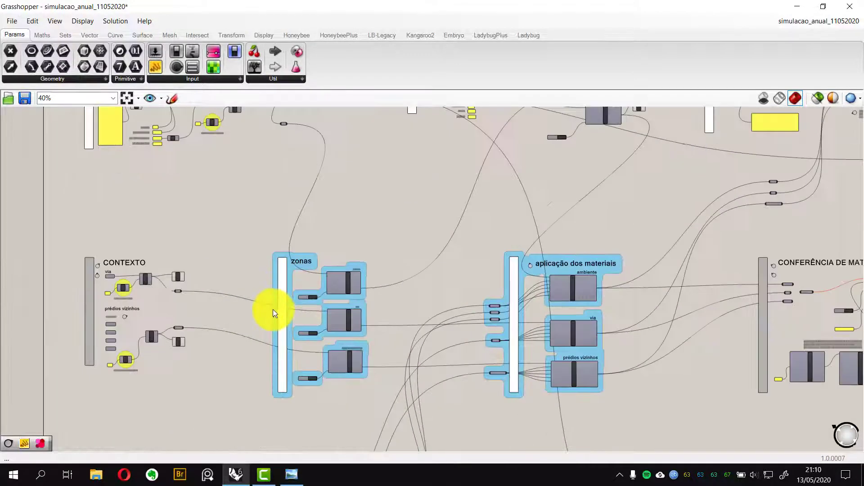
{"action": "scroll", "coordinate": [278, 291], "scroll_direction": "down", "scroll_amount": 1}
{"action": "right_click_drag", "start_coordinate": [277, 292], "coordinate": [256, 288]}
{"action": "scroll", "coordinate": [292, 326], "scroll_direction": "down", "scroll_amount": 2}
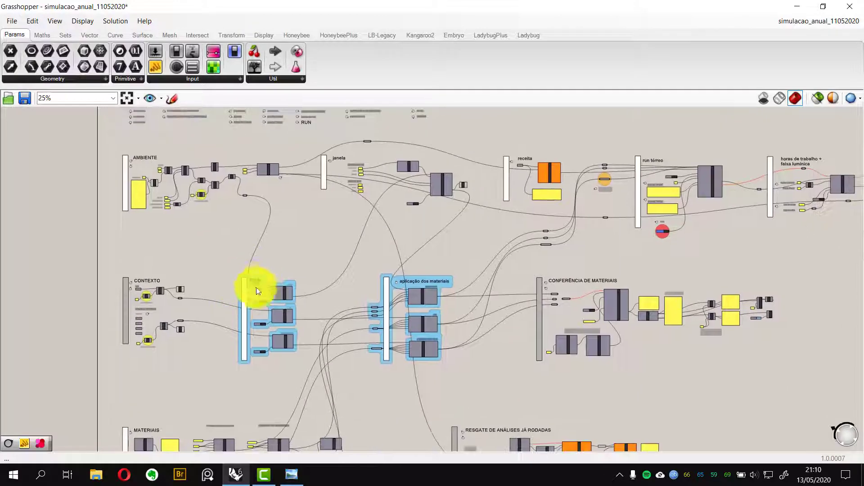
Review how the CONTEXTO outputs feed the zonas group and the materials-application group
{"action": "left_click_drag", "start_coordinate": [214, 243], "coordinate": [469, 396]}
{"action": "scroll", "coordinate": [320, 317], "scroll_direction": "up", "scroll_amount": 4}
{"action": "right_click_drag", "start_coordinate": [342, 326], "coordinate": [343, 299]}
{"action": "left_click", "coordinate": [261, 382]}
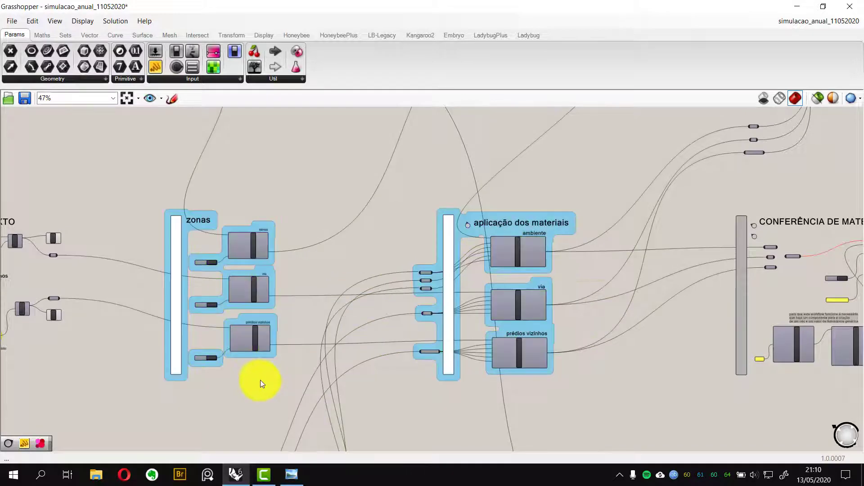
{"action": "right_click_drag", "start_coordinate": [263, 378], "coordinate": [293, 366]}
{"action": "scroll", "coordinate": [481, 292], "scroll_direction": "up", "scroll_amount": 3}
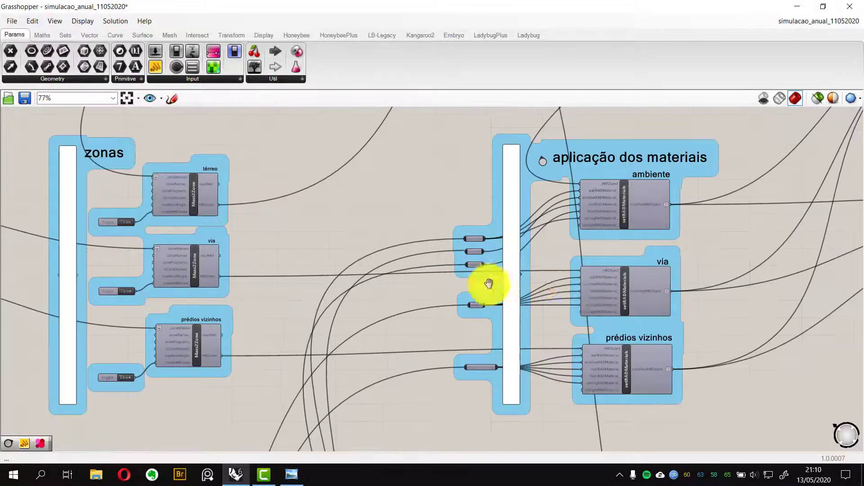
{"action": "right_click_drag", "start_coordinate": [490, 283], "coordinate": [546, 305]}
{"action": "scroll", "coordinate": [243, 212], "scroll_direction": "down", "scroll_amount": 3}
{"action": "right_click_drag", "start_coordinate": [150, 164], "coordinate": [277, 257]}
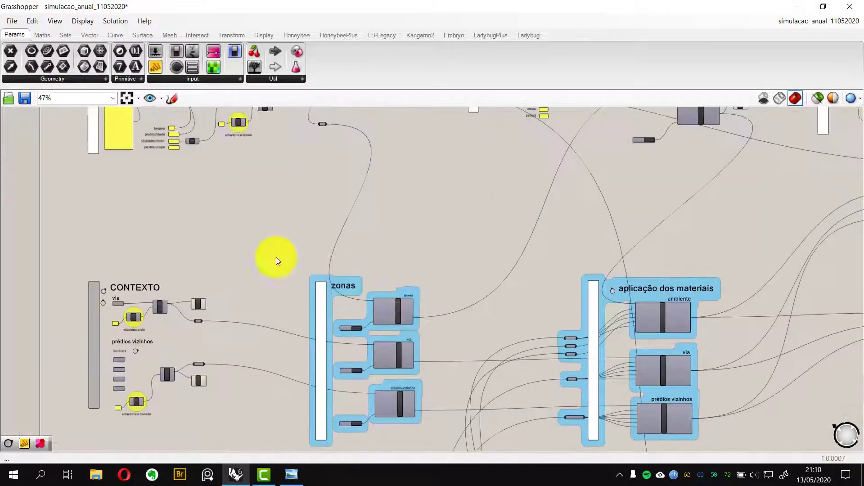
{"action": "right_click_drag", "start_coordinate": [174, 278], "coordinate": [188, 196]}
{"action": "scroll", "coordinate": [192, 261], "scroll_direction": "up", "scroll_amount": 2}
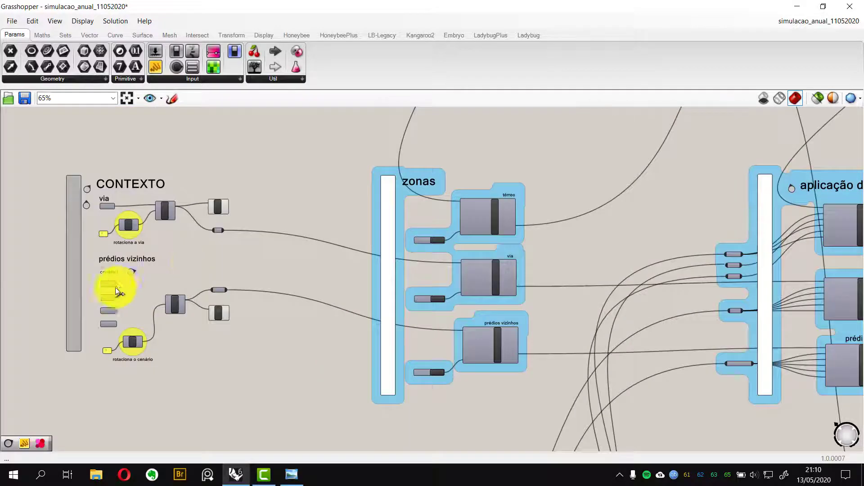
{"action": "scroll", "coordinate": [115, 288], "scroll_direction": "up", "scroll_amount": 4}
{"action": "scroll", "coordinate": [137, 355], "scroll_direction": "down", "scroll_amount": 5}
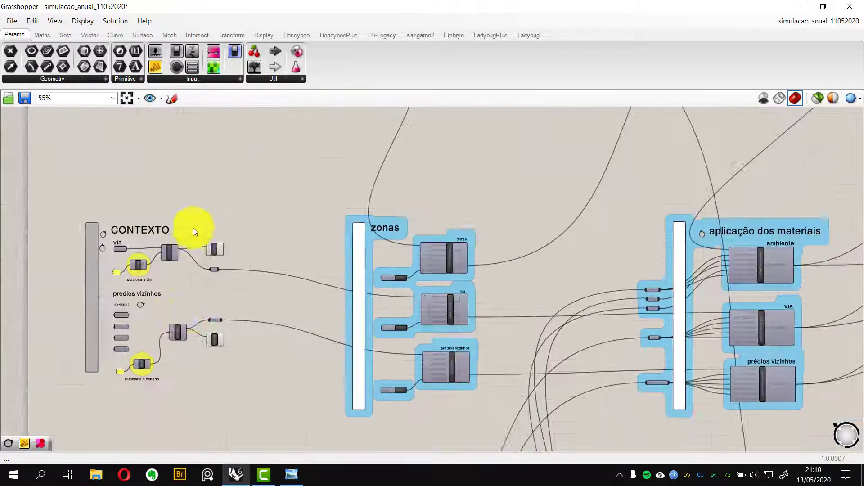
{"action": "right_click_drag", "start_coordinate": [160, 111], "coordinate": [172, 163]}
{"action": "scroll", "coordinate": [175, 212], "scroll_direction": "down", "scroll_amount": 2}
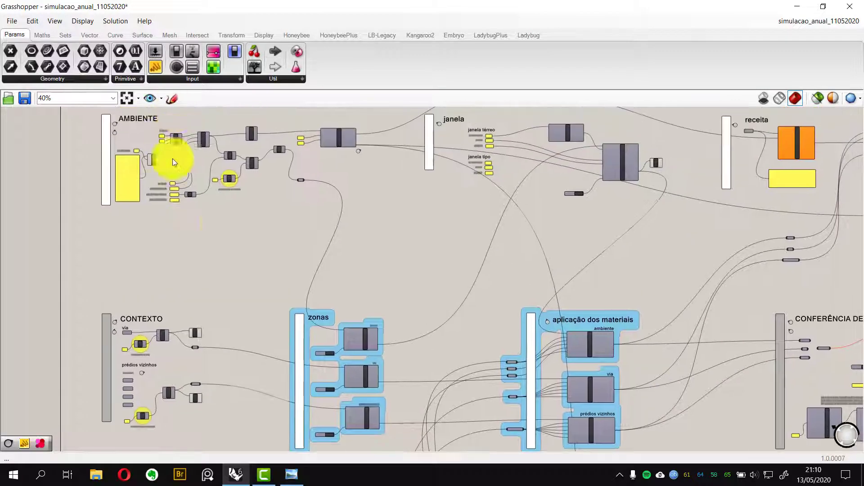
Inspect the zonas group's Mass2Zone components for térreo, via and prédios vizinhos
{"action": "right_click_drag", "start_coordinate": [230, 236], "coordinate": [186, 184]}
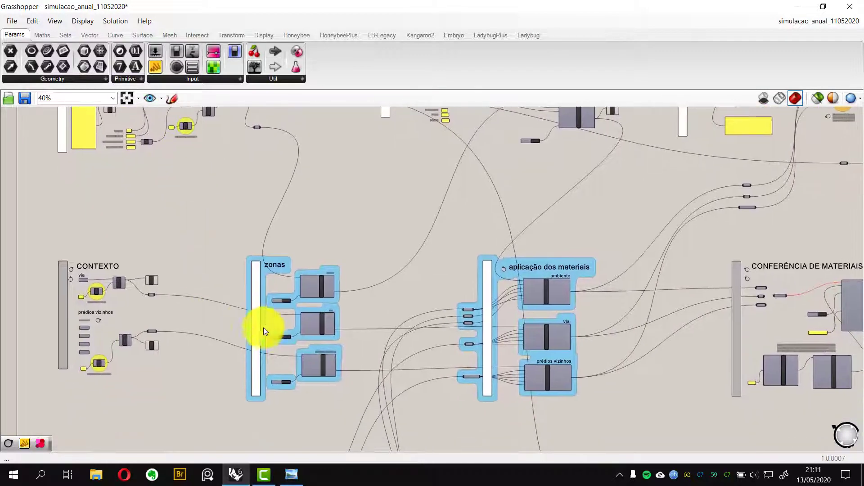
{"action": "scroll", "coordinate": [263, 330], "scroll_direction": "up", "scroll_amount": 5}
{"action": "right_click_drag", "start_coordinate": [262, 330], "coordinate": [211, 261]}
{"action": "scroll", "coordinate": [236, 220], "scroll_direction": "down", "scroll_amount": 2}
{"action": "mouse_move", "coordinate": [243, 224]}
{"action": "right_mouse_down"}
{"action": "mouse_move", "coordinate": [245, 274]}
{"action": "mouse_move", "coordinate": [185, 294]}
{"action": "mouse_move", "coordinate": [228, 269]}
{"action": "mouse_move", "coordinate": [218, 251]}
{"action": "mouse_move", "coordinate": [251, 261]}
{"action": "mouse_move", "coordinate": [250, 229]}
{"action": "right_mouse_up"}
{"action": "scroll", "coordinate": [250, 228], "scroll_direction": "up", "scroll_amount": 2}
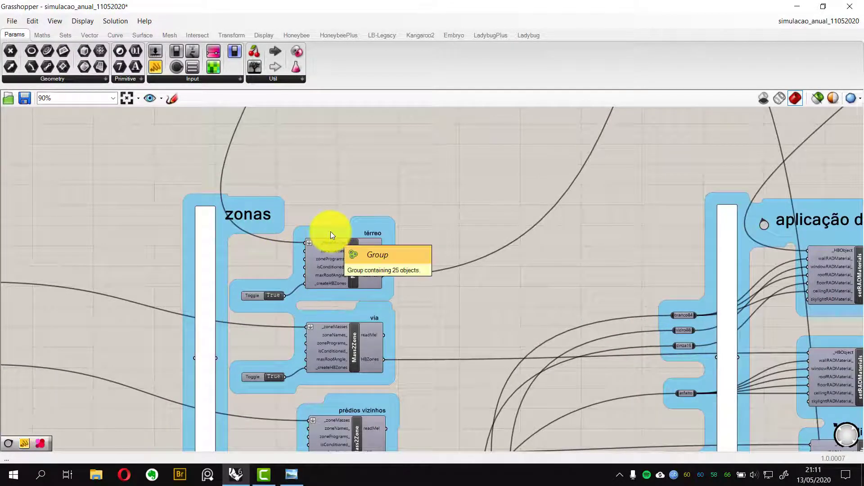
{"action": "right_click_drag", "start_coordinate": [345, 255], "coordinate": [349, 236]}
{"action": "right_click_drag", "start_coordinate": [356, 297], "coordinate": [361, 324]}
{"action": "scroll", "coordinate": [328, 218], "scroll_direction": "down", "scroll_amount": 5}
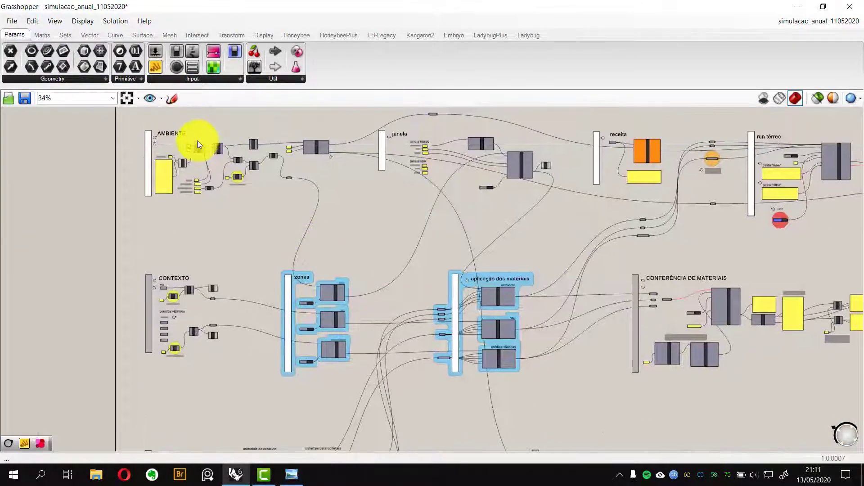
{"action": "scroll", "coordinate": [199, 145], "scroll_direction": "up", "scroll_amount": 2}
{"action": "scroll", "coordinate": [259, 243], "scroll_direction": "down", "scroll_amount": 5}
{"action": "scroll", "coordinate": [293, 303], "scroll_direction": "up", "scroll_amount": 13}
{"action": "right_click_drag", "start_coordinate": [341, 272], "coordinate": [280, 286]}
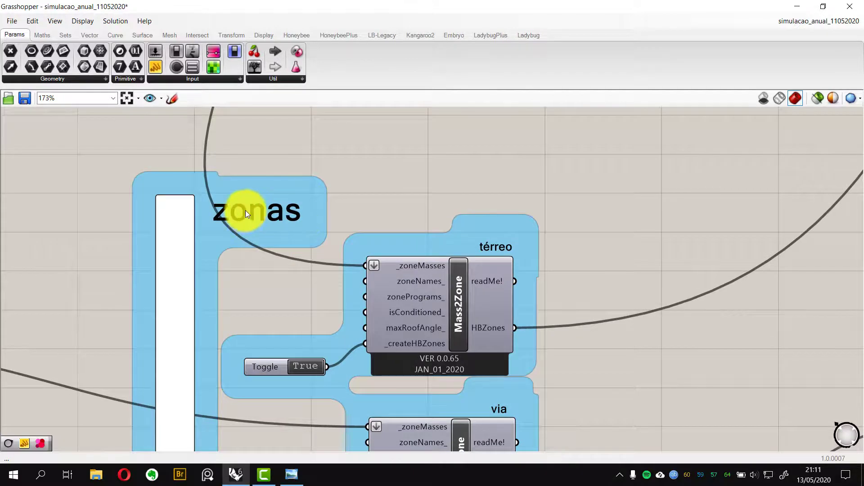
Inspect the aplicação dos materiais group's setRADMaterials components and their material inputs
{"action": "scroll", "coordinate": [274, 236], "scroll_direction": "down", "scroll_amount": 3}
{"action": "scroll", "coordinate": [274, 236], "scroll_direction": "down", "scroll_amount": 8}
{"action": "scroll", "coordinate": [425, 232], "scroll_direction": "up", "scroll_amount": 6}
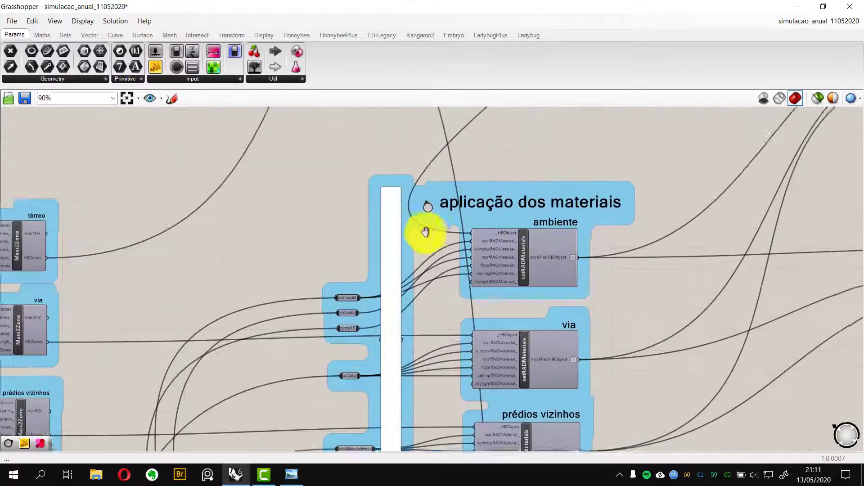
{"action": "mouse_move", "coordinate": [424, 210]}
{"action": "right_mouse_down"}
{"action": "mouse_move", "coordinate": [419, 239]}
{"action": "mouse_move", "coordinate": [396, 239]}
{"action": "mouse_move", "coordinate": [416, 225]}
{"action": "right_mouse_up"}
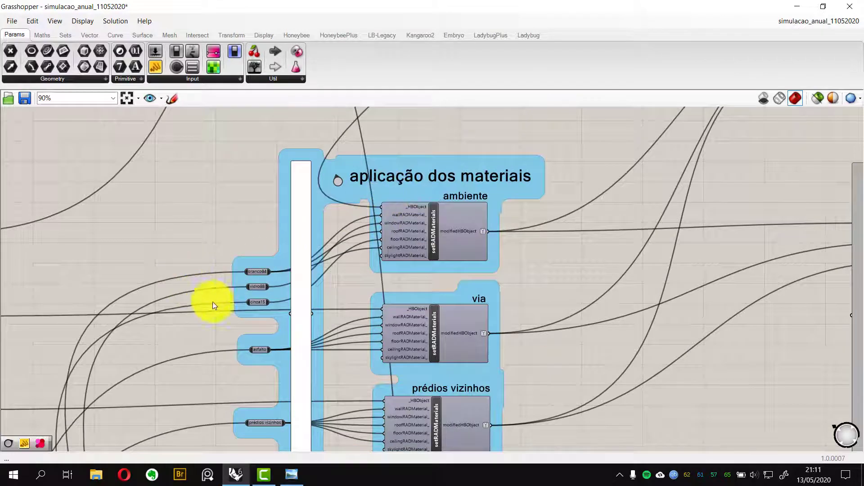
{"action": "right_click_drag", "start_coordinate": [471, 235], "coordinate": [499, 236]}
{"action": "scroll", "coordinate": [424, 251], "scroll_direction": "down", "scroll_amount": 5}
{"action": "scroll", "coordinate": [443, 231], "scroll_direction": "up", "scroll_amount": 1}
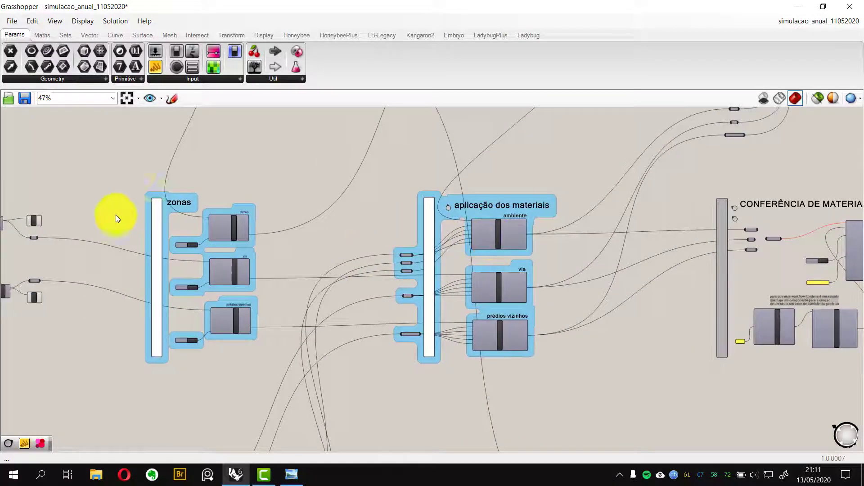
{"action": "left_click_drag", "start_coordinate": [135, 170], "coordinate": [579, 396]}
{"action": "left_click", "coordinate": [335, 254]}
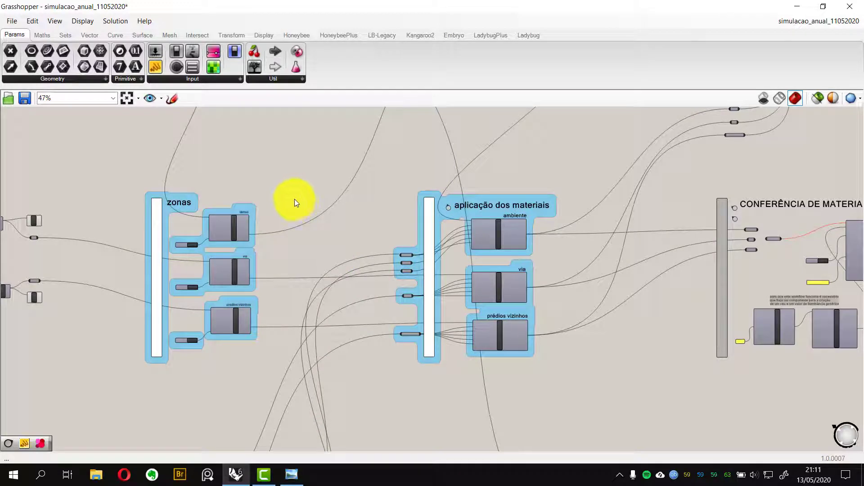
Inspect the CONFERÊNCIA DE MATERIAIS group and its components for checking applied materials
{"action": "scroll", "coordinate": [324, 192], "scroll_direction": "down", "scroll_amount": 4}
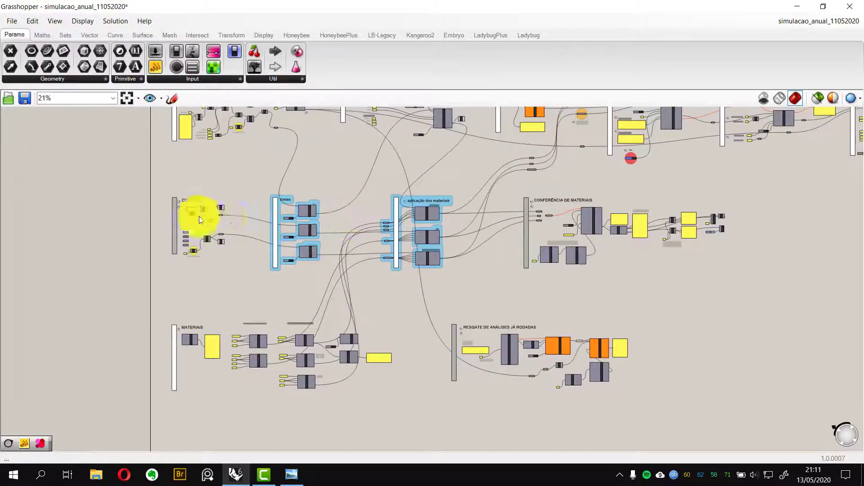
{"action": "right_click_drag", "start_coordinate": [466, 228], "coordinate": [396, 236]}
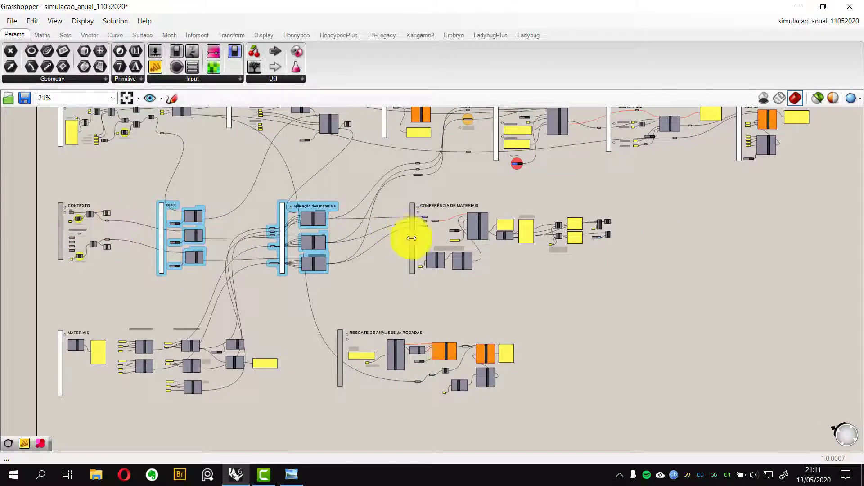
{"action": "scroll", "coordinate": [411, 245], "scroll_direction": "up", "scroll_amount": 3}
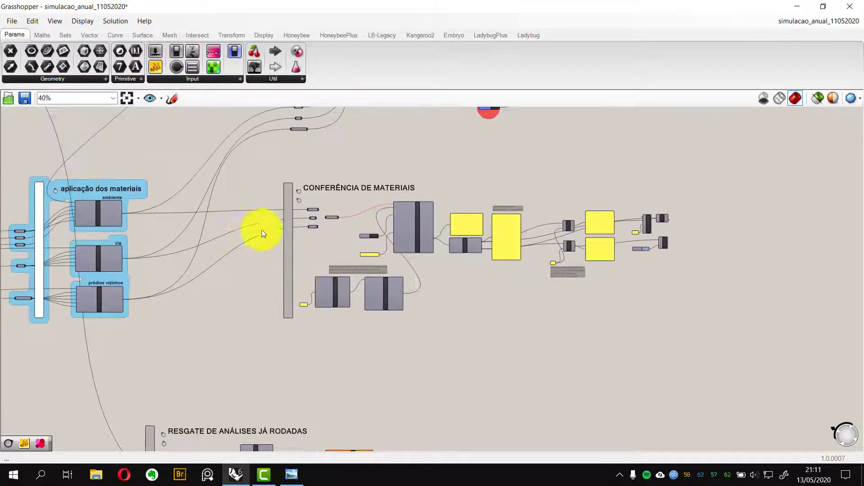
{"action": "scroll", "coordinate": [333, 239], "scroll_direction": "up", "scroll_amount": 2}
{"action": "right_click_drag", "start_coordinate": [331, 239], "coordinate": [250, 252]}
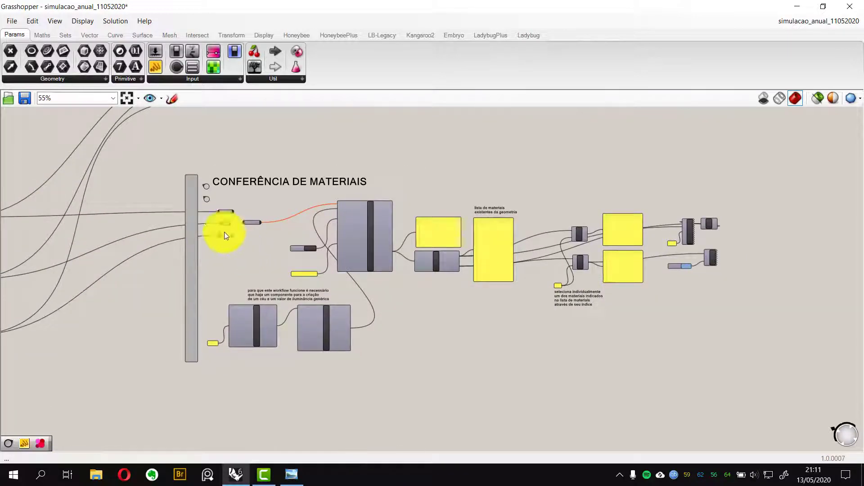
{"action": "scroll", "coordinate": [358, 202], "scroll_direction": "down", "scroll_amount": 5}
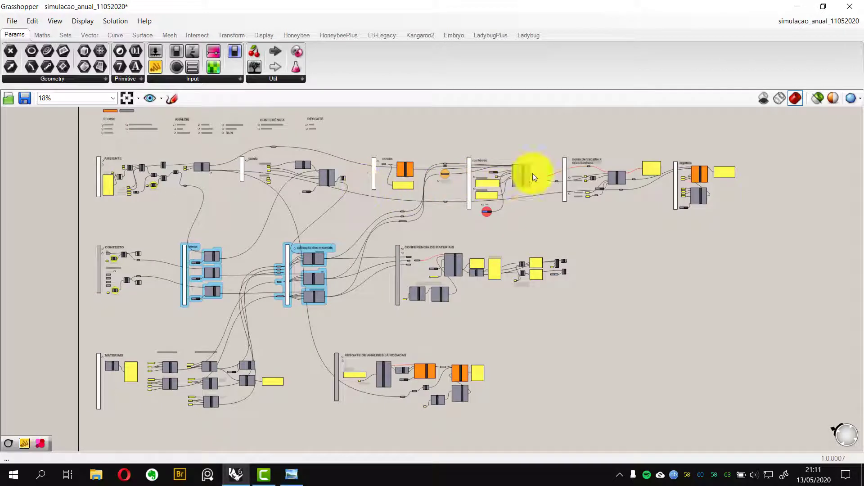
Inspect the janela group and the receita group's annualDaylightSimulation component with its epw weather file input
{"action": "scroll", "coordinate": [568, 187], "scroll_direction": "up", "scroll_amount": 1}
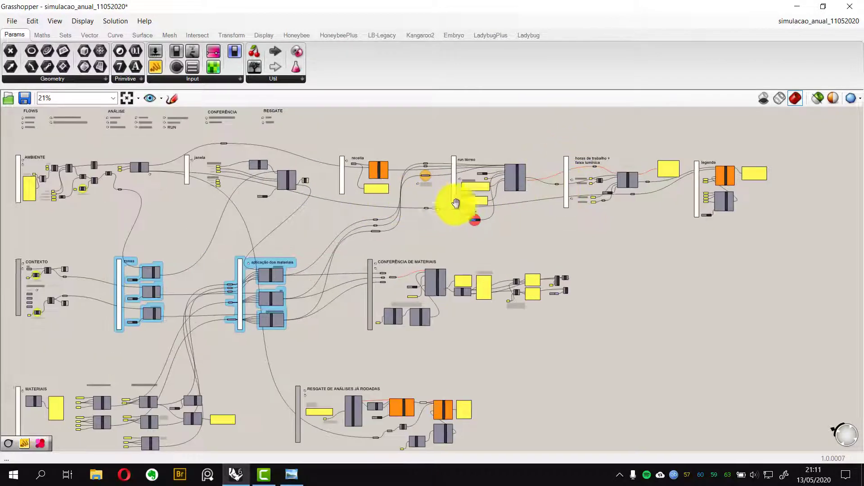
{"action": "scroll", "coordinate": [169, 179], "scroll_direction": "up", "scroll_amount": 1}
{"action": "scroll", "coordinate": [325, 176], "scroll_direction": "up", "scroll_amount": 2}
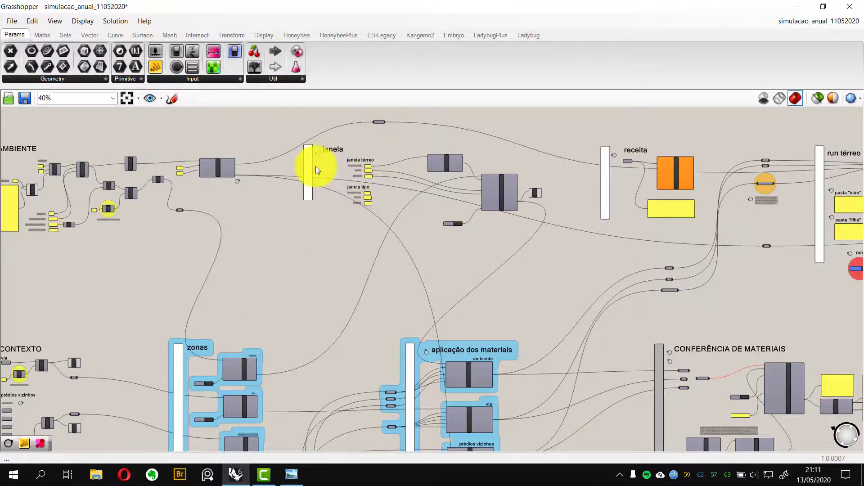
{"action": "right_click_drag", "start_coordinate": [422, 176], "coordinate": [449, 201]}
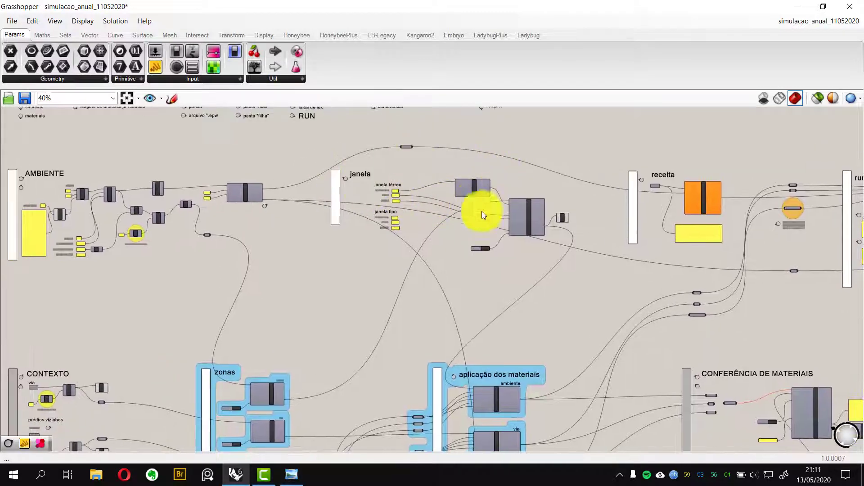
{"action": "right_click_drag", "start_coordinate": [367, 208], "coordinate": [359, 210]}
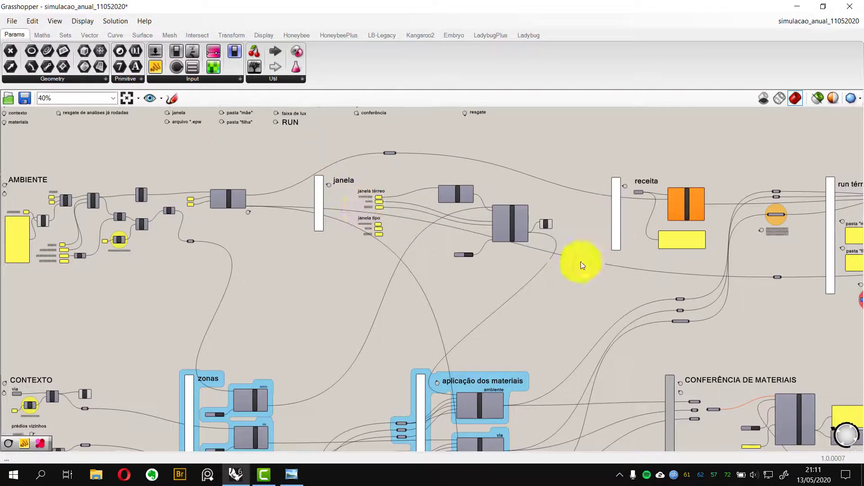
{"action": "right_click_drag", "start_coordinate": [420, 211], "coordinate": [569, 220]}
{"action": "right_click_drag", "start_coordinate": [507, 231], "coordinate": [389, 238]}
{"action": "right_click_drag", "start_coordinate": [486, 203], "coordinate": [485, 237]}
{"action": "right_click_drag", "start_coordinate": [680, 275], "coordinate": [426, 239]}
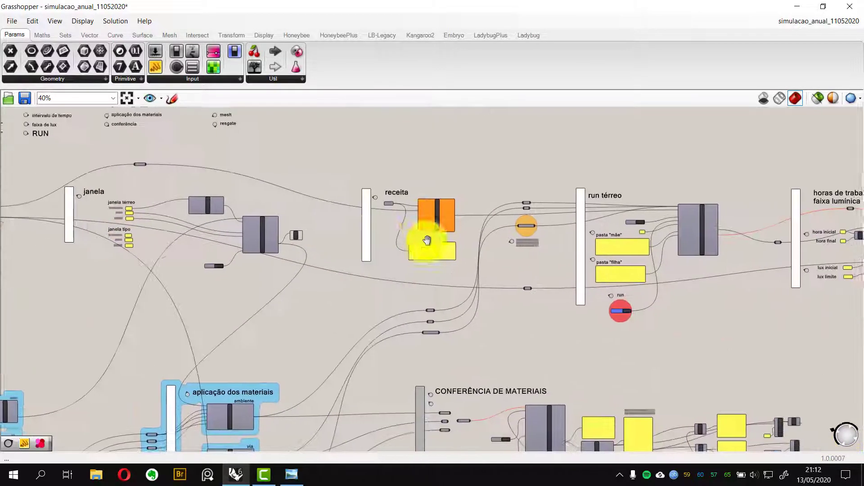
{"action": "scroll", "coordinate": [434, 218], "scroll_direction": "up", "scroll_amount": 6}
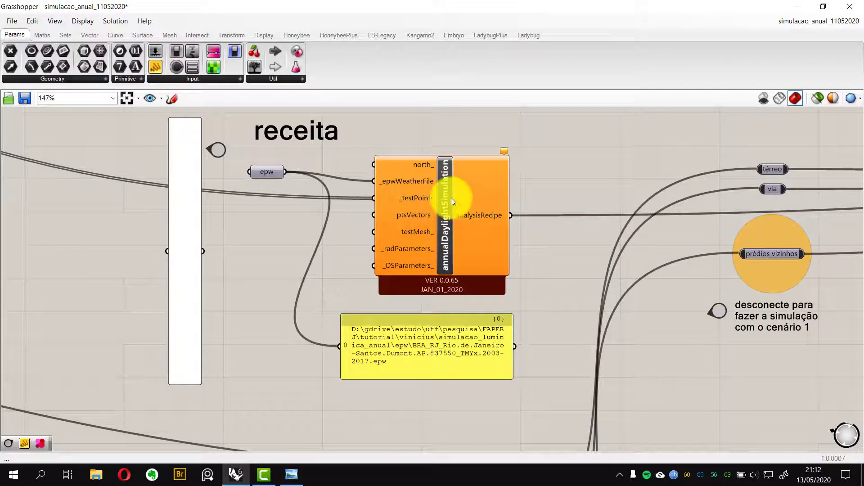
{"action": "scroll", "coordinate": [451, 198], "scroll_direction": "down", "scroll_amount": 2}
{"action": "scroll", "coordinate": [300, 184], "scroll_direction": "down", "scroll_amount": 10}
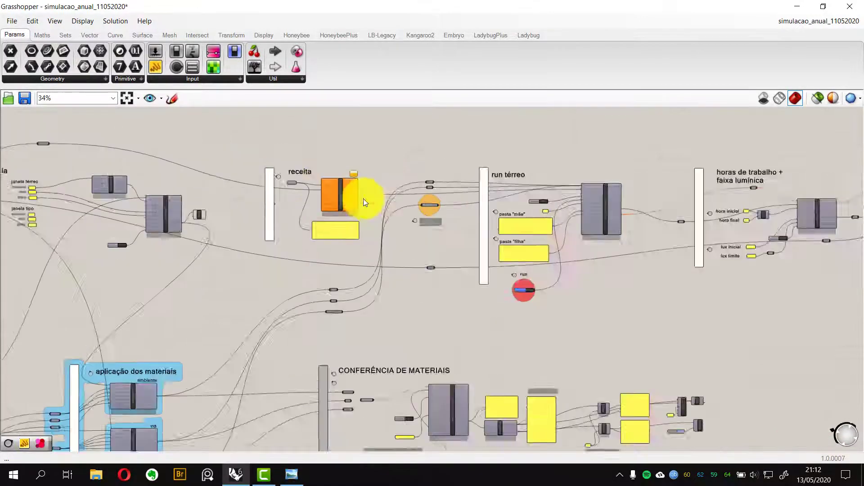
Inspect the MATERIAIS group's callFromLibrary component and the list of library materials it outputs
{"action": "scroll", "coordinate": [515, 207], "scroll_direction": "up", "scroll_amount": 2}
{"action": "scroll", "coordinate": [513, 212], "scroll_direction": "down", "scroll_amount": 2}
{"action": "right_click_drag", "start_coordinate": [487, 232], "coordinate": [612, 190]}
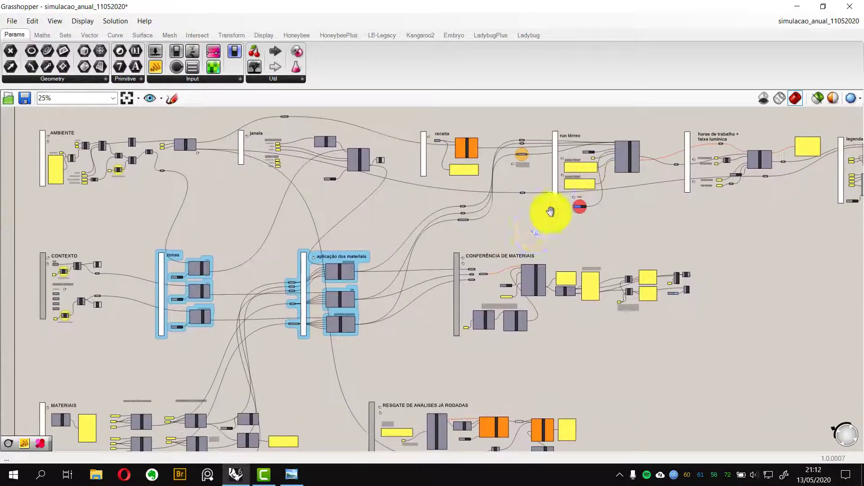
{"action": "right_click_drag", "start_coordinate": [552, 212], "coordinate": [598, 128]}
{"action": "right_click_drag", "start_coordinate": [330, 293], "coordinate": [474, 266]}
{"action": "scroll", "coordinate": [285, 319], "scroll_direction": "up", "scroll_amount": 9}
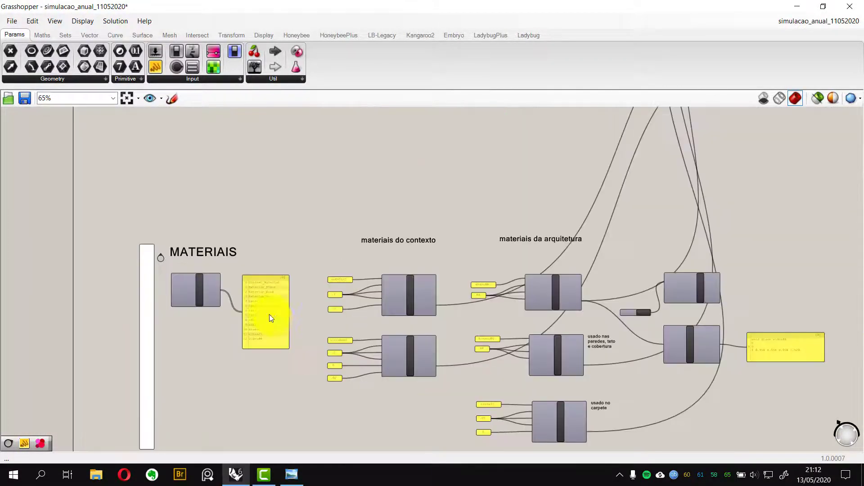
{"action": "right_click_drag", "start_coordinate": [238, 300], "coordinate": [211, 276]}
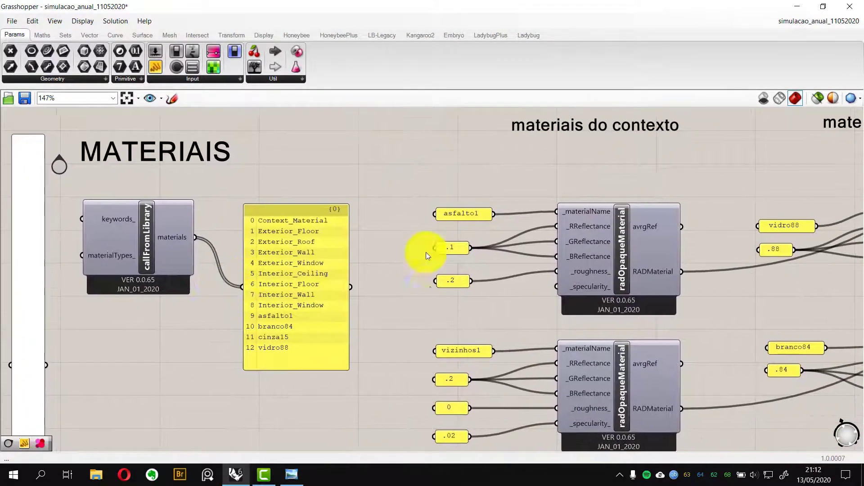
{"action": "right_click_drag", "start_coordinate": [431, 287], "coordinate": [447, 270]}
{"action": "scroll", "coordinate": [228, 207], "scroll_direction": "down", "scroll_amount": 3}
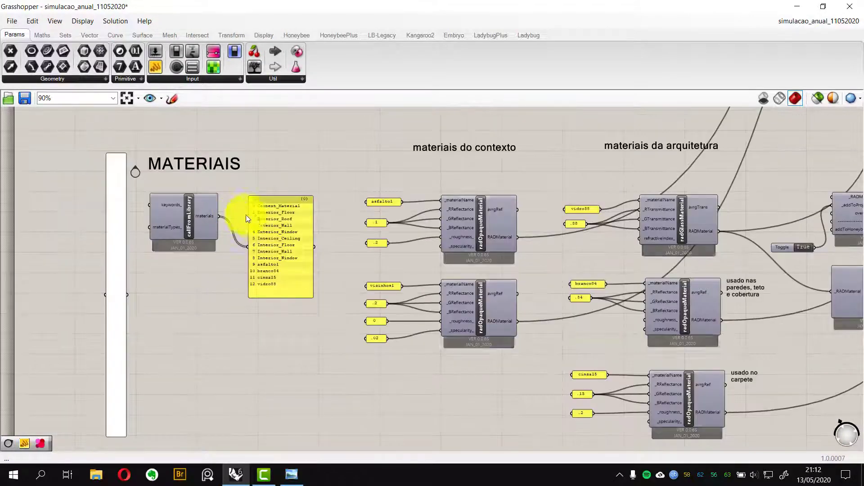
{"action": "left_click", "coordinate": [169, 229]}
{"action": "scroll", "coordinate": [176, 227], "scroll_direction": "down", "scroll_amount": 1}
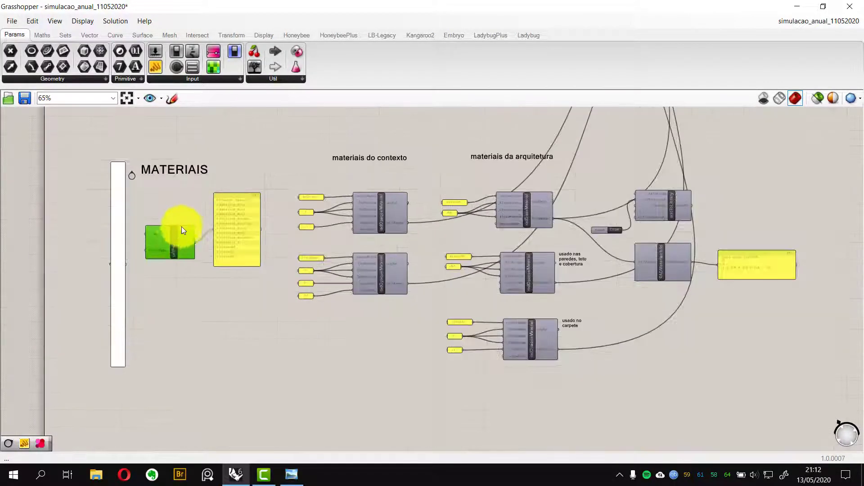
Review the materiais do contexto radOpaqueMaterial components for asfalto1 and vizinhos1 with their reflectance inputs
{"action": "key", "text": "ctrl+z"}
{"action": "right_click_drag", "start_coordinate": [291, 257], "coordinate": [61, 253]}
{"action": "right_click_drag", "start_coordinate": [218, 240], "coordinate": [453, 237]}
{"action": "scroll", "coordinate": [284, 203], "scroll_direction": "up", "scroll_amount": 1}
{"action": "scroll", "coordinate": [284, 207], "scroll_direction": "up", "scroll_amount": 4}
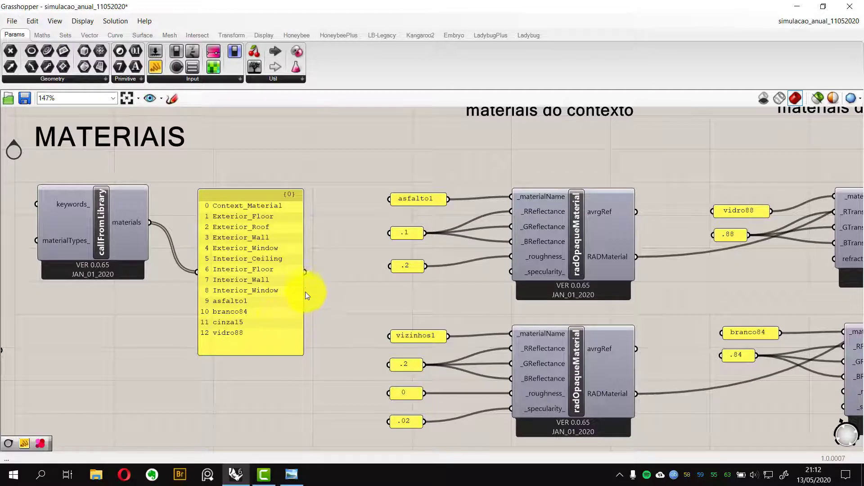
{"action": "scroll", "coordinate": [314, 275], "scroll_direction": "down", "scroll_amount": 4}
{"action": "right_click_drag", "start_coordinate": [452, 281], "coordinate": [377, 258]}
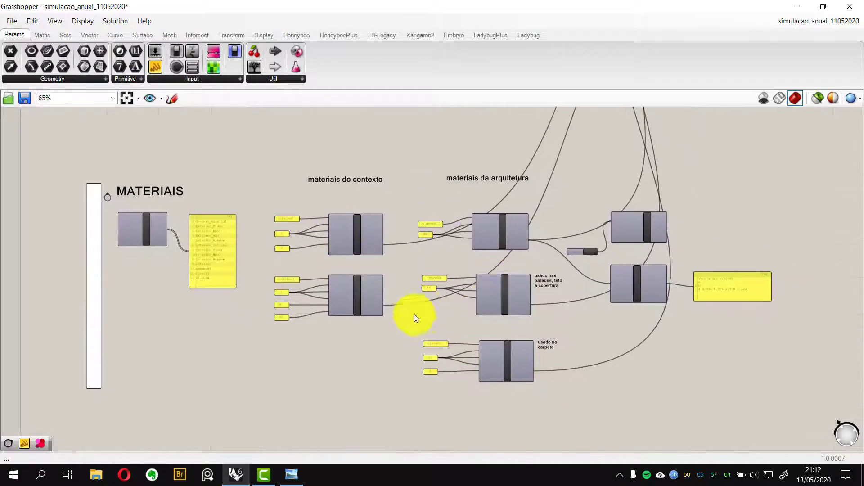
{"action": "scroll", "coordinate": [414, 314], "scroll_direction": "up", "scroll_amount": 2}
{"action": "right_click_drag", "start_coordinate": [425, 318], "coordinate": [472, 318]}
{"action": "scroll", "coordinate": [215, 256], "scroll_direction": "up", "scroll_amount": 2}
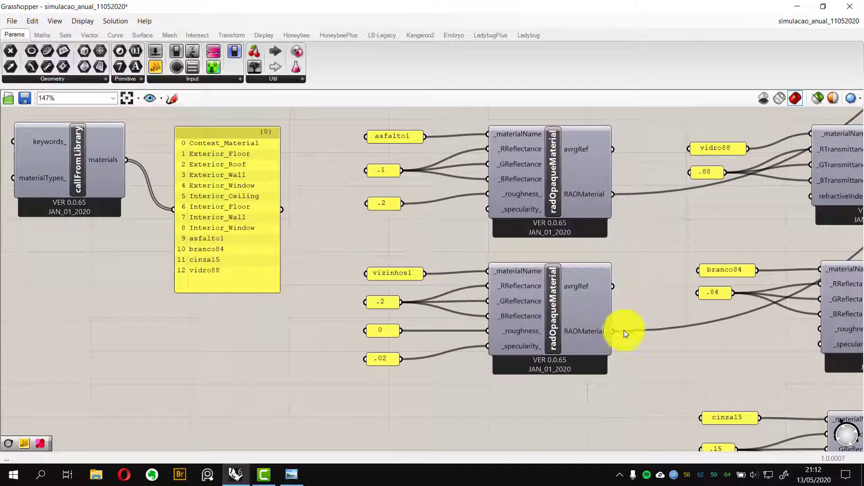
Review the materiais da arquitetura components for vidro88, branco84 and cinza15 and the RADMaterialsInfo output
{"action": "right_click_drag", "start_coordinate": [675, 341], "coordinate": [440, 310]}
{"action": "scroll", "coordinate": [581, 331], "scroll_direction": "down", "scroll_amount": 2}
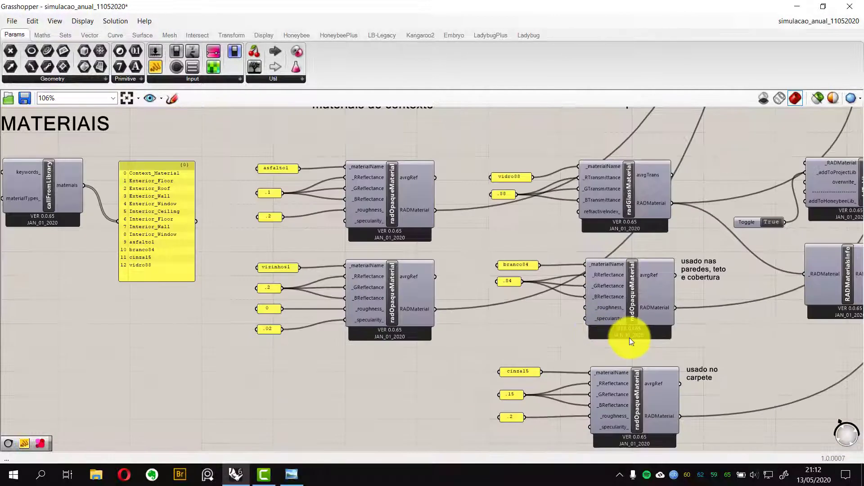
{"action": "right_click_drag", "start_coordinate": [630, 338], "coordinate": [562, 311]}
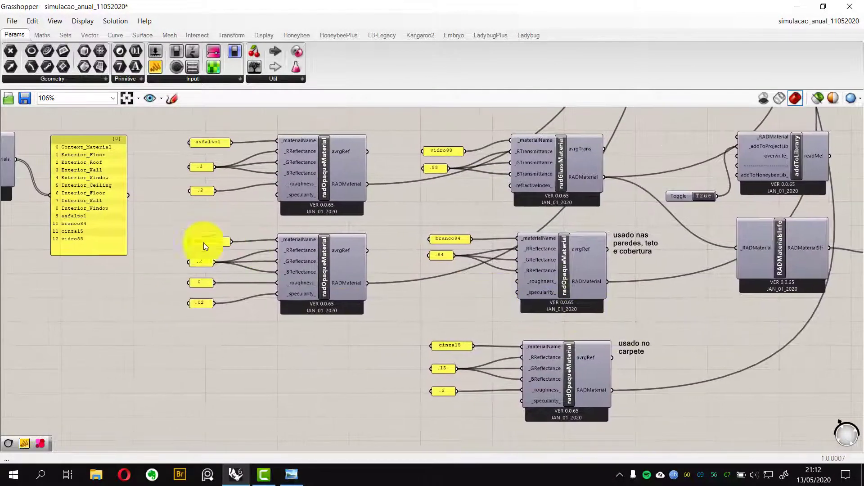
{"action": "right_click_drag", "start_coordinate": [204, 242], "coordinate": [325, 243]}
{"action": "scroll", "coordinate": [217, 226], "scroll_direction": "up", "scroll_amount": 4}
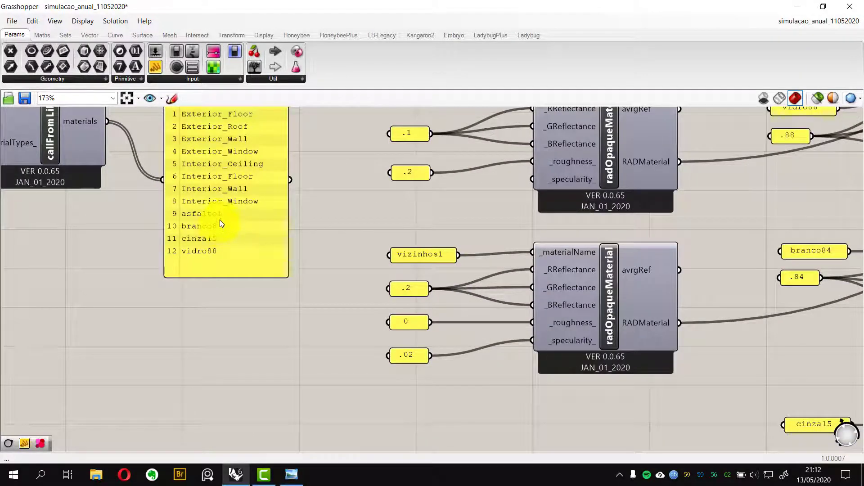
{"action": "scroll", "coordinate": [225, 248], "scroll_direction": "down", "scroll_amount": 2}
{"action": "right_click_drag", "start_coordinate": [632, 323], "coordinate": [468, 298]}
{"action": "right_click_drag", "start_coordinate": [551, 312], "coordinate": [426, 286]}
{"action": "right_click_drag", "start_coordinate": [619, 318], "coordinate": [511, 304]}
{"action": "right_click_drag", "start_coordinate": [556, 320], "coordinate": [485, 331]}
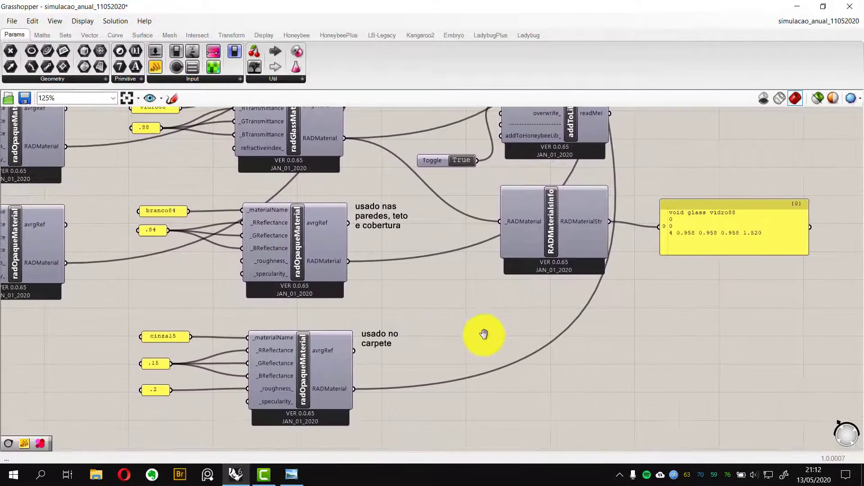
Try connecting the carpet material's avrgRef output to the addToLibrary component's material input
{"action": "right_click_drag", "start_coordinate": [428, 355], "coordinate": [368, 376]}
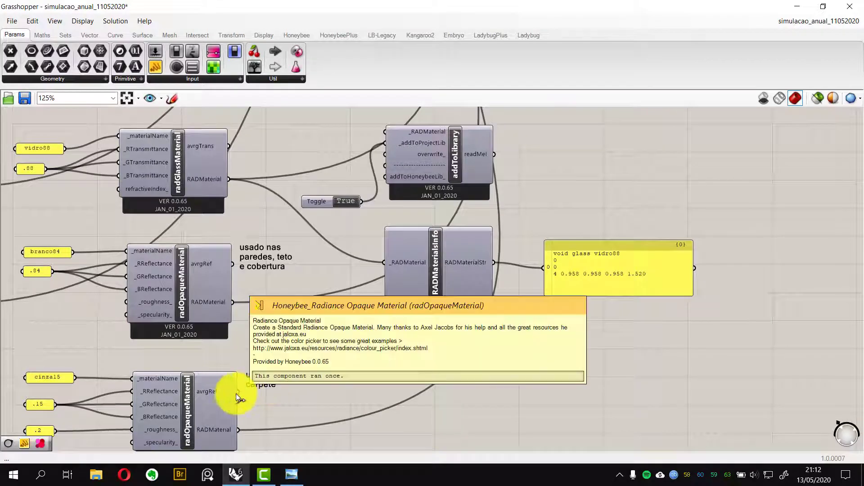
{"action": "left_click_drag", "start_coordinate": [238, 391], "coordinate": [386, 132]}
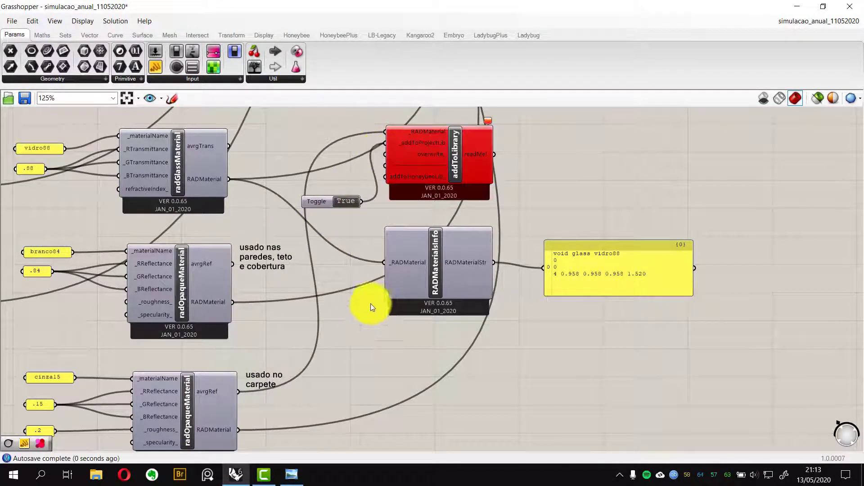
{"action": "right_click_drag", "start_coordinate": [370, 304], "coordinate": [430, 301]}
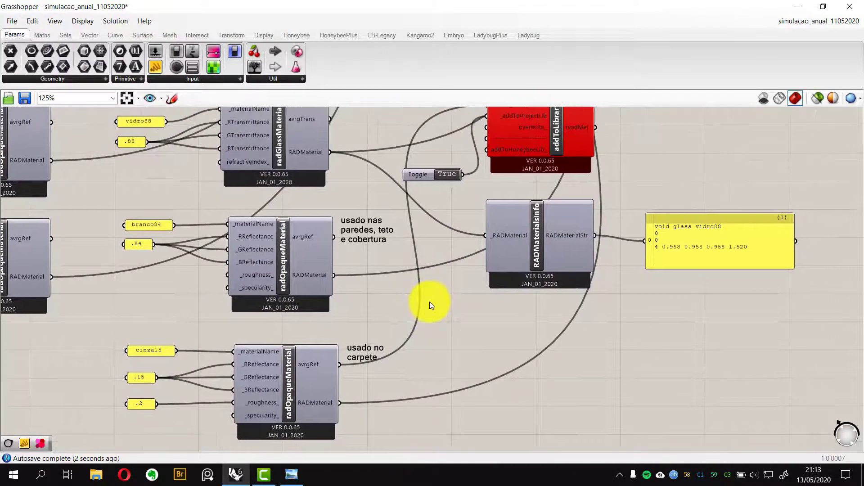
{"action": "key", "text": "ctrl+z"}
Connect the cinza15 material's RADMaterial output to addToLibrary, declining to overwrite the existing library material
{"action": "right_click_drag", "start_coordinate": [350, 395], "coordinate": [325, 415]}
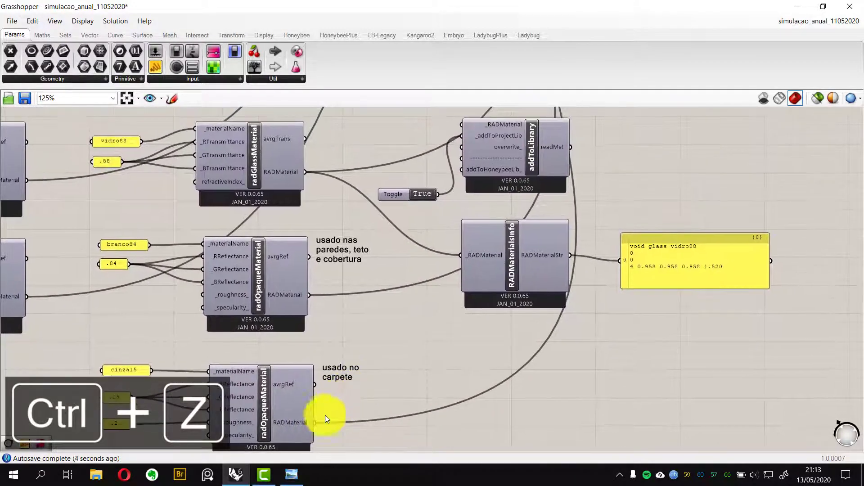
{"action": "left_click_drag", "start_coordinate": [317, 422], "coordinate": [456, 124]}
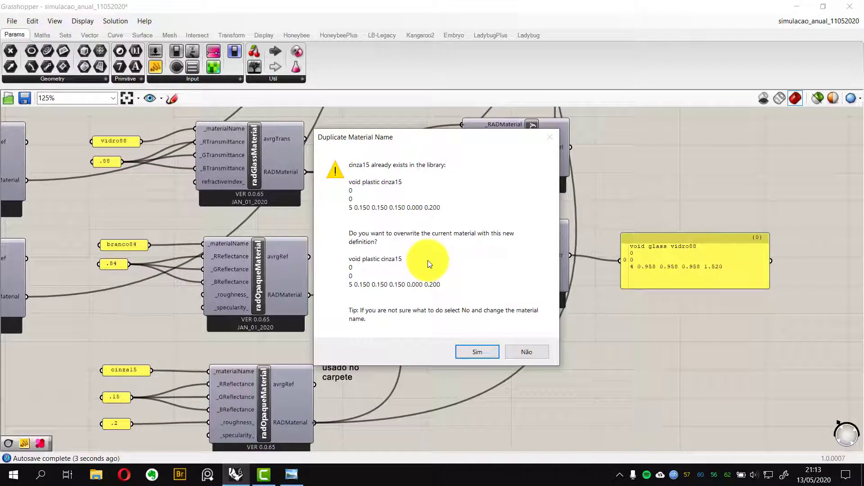
{"action": "left_click", "coordinate": [528, 356]}
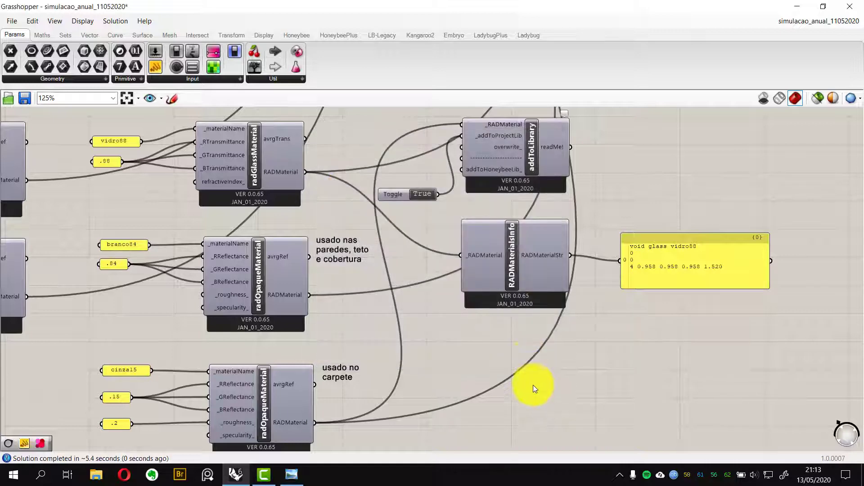
Check the callFromLibrary material list in the MATERIAIS group for the added materials
{"action": "scroll", "coordinate": [347, 294], "scroll_direction": "down", "scroll_amount": 5}
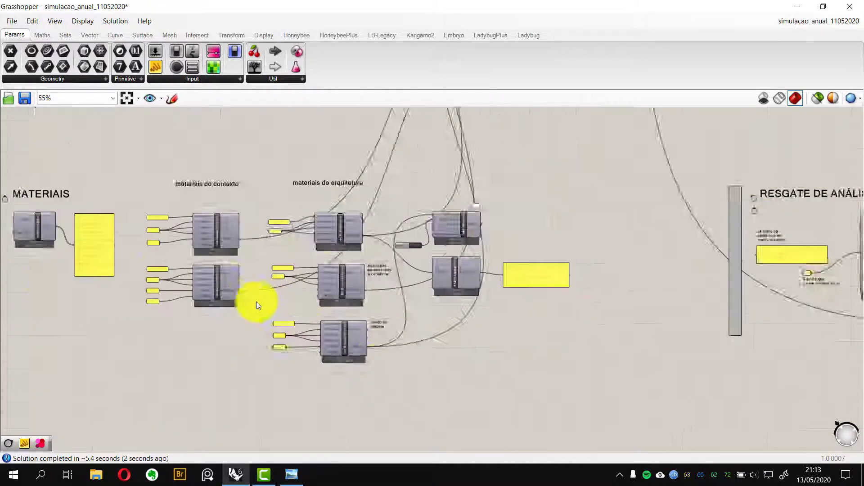
{"action": "scroll", "coordinate": [134, 247], "scroll_direction": "up", "scroll_amount": 5}
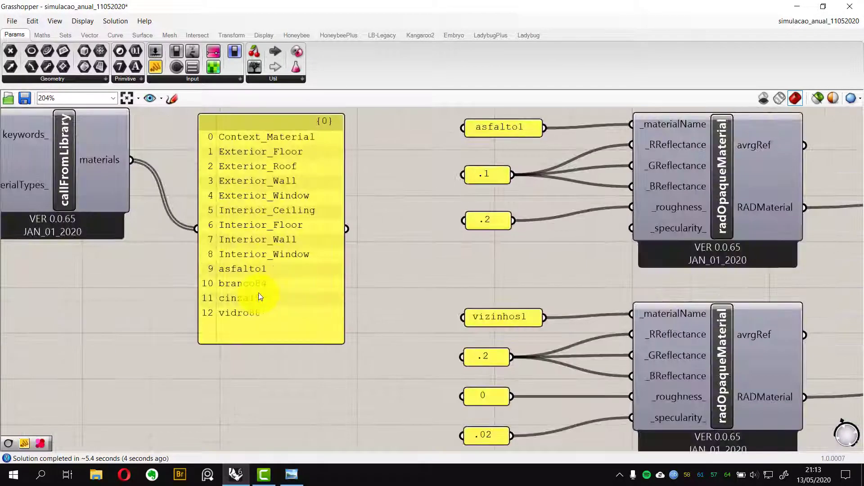
{"action": "scroll", "coordinate": [253, 314], "scroll_direction": "down", "scroll_amount": 4}
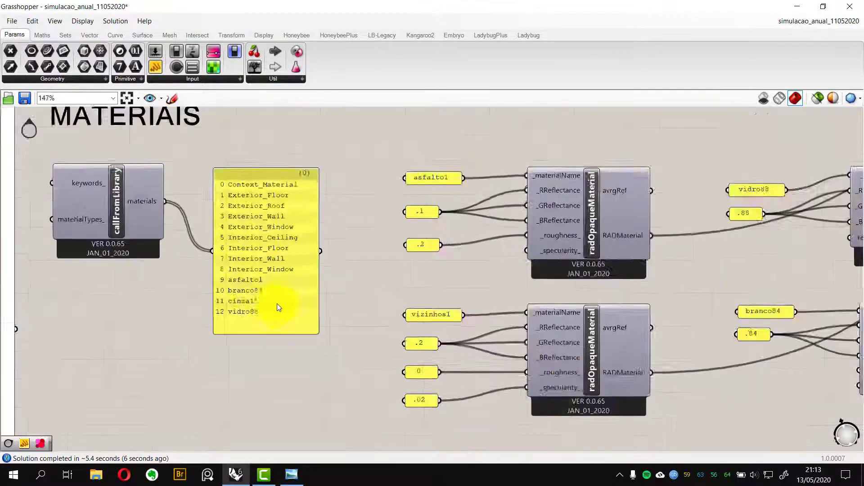
{"action": "scroll", "coordinate": [338, 247], "scroll_direction": "up", "scroll_amount": 4}
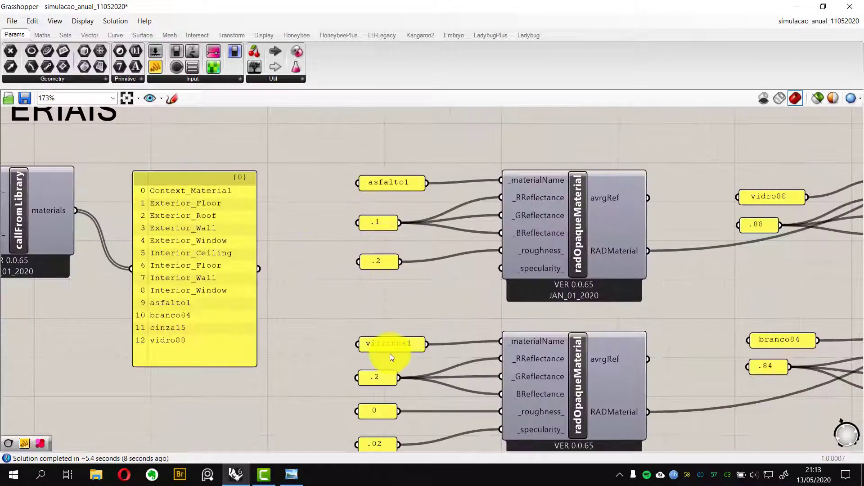
{"action": "scroll", "coordinate": [367, 326], "scroll_direction": "down", "scroll_amount": 1}
{"action": "scroll", "coordinate": [367, 325], "scroll_direction": "down", "scroll_amount": 5}
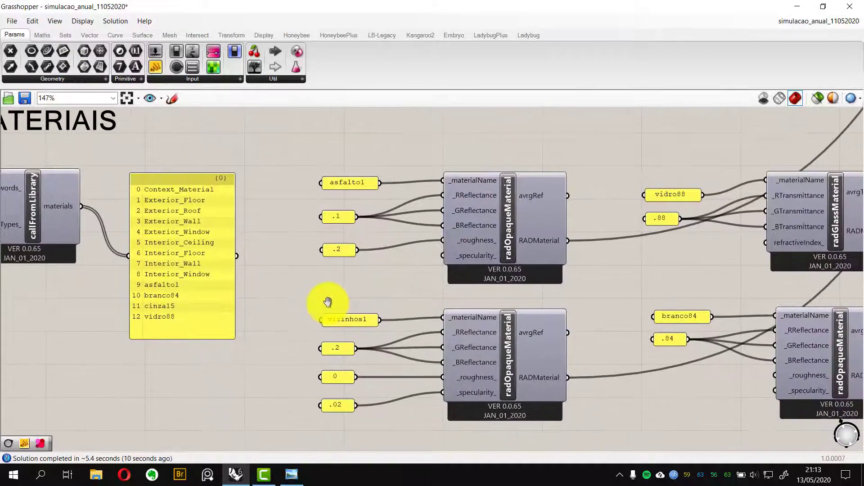
Inspect the MATERIAIS group's callFromLibrary material list and the neighbouring material components
{"action": "scroll", "coordinate": [342, 309], "scroll_direction": "up", "scroll_amount": 3}
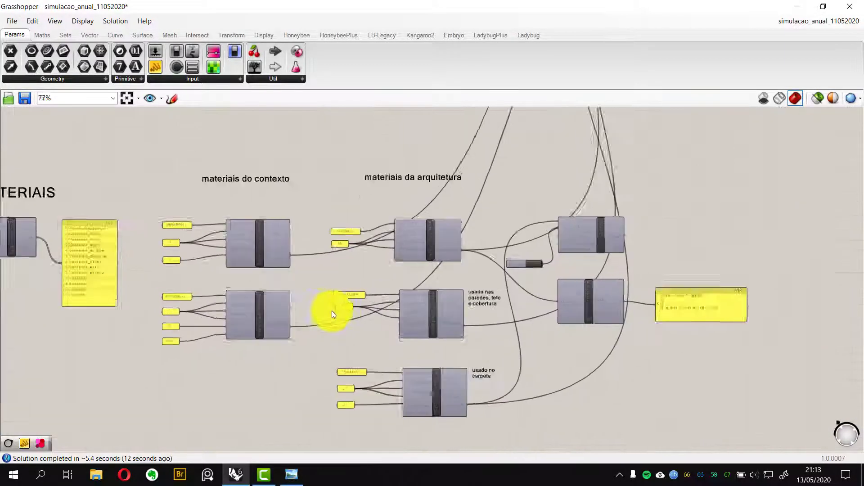
{"action": "left_click_drag", "start_coordinate": [219, 314], "coordinate": [590, 163]}
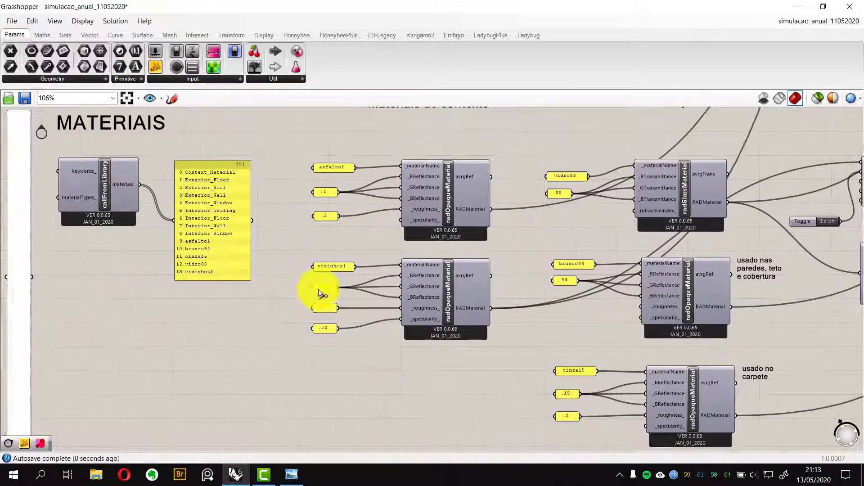
{"action": "scroll", "coordinate": [234, 255], "scroll_direction": "up", "scroll_amount": 3}
{"action": "scroll", "coordinate": [462, 322], "scroll_direction": "down", "scroll_amount": 10}
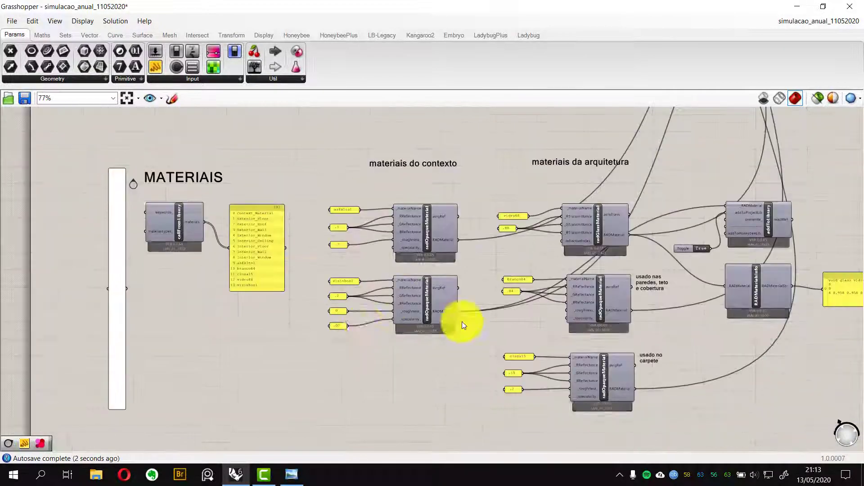
{"action": "scroll", "coordinate": [466, 294], "scroll_direction": "up", "scroll_amount": 5}
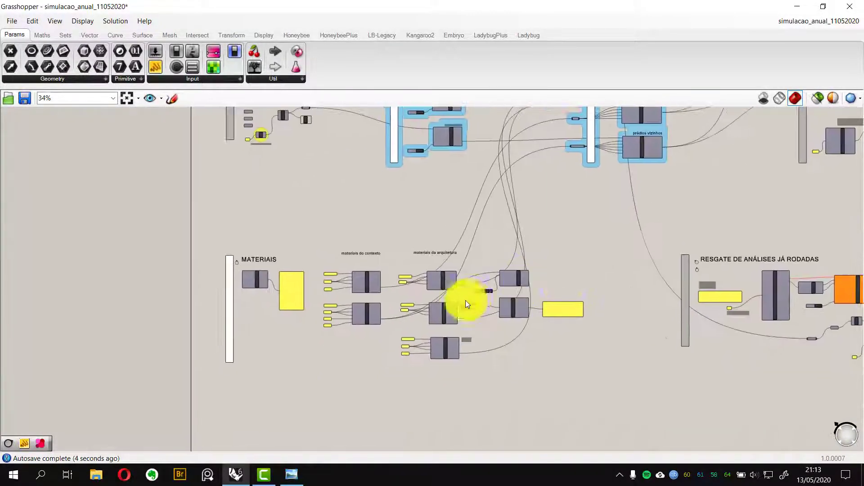
Examine the materiais da arquitetura outputs and the RESGATE DE ANÁLISES JÁ RODADAS group
{"action": "right_click_drag", "start_coordinate": [486, 280], "coordinate": [447, 297]}
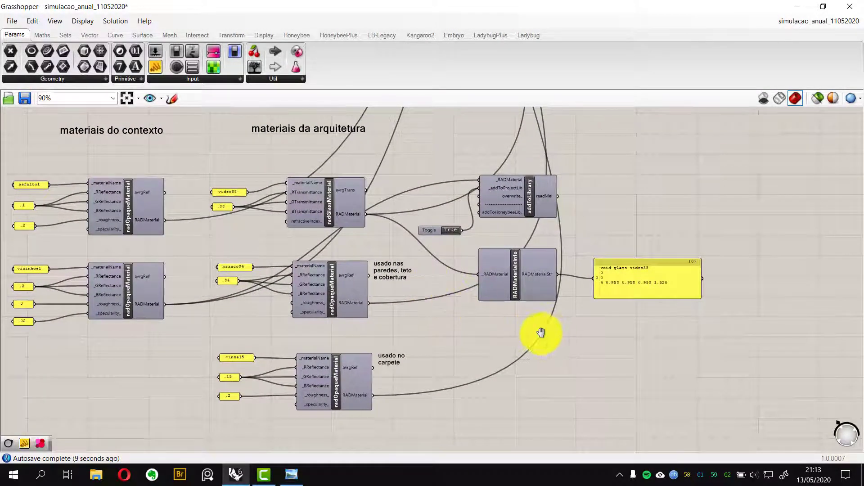
{"action": "right_click_drag", "start_coordinate": [541, 333], "coordinate": [467, 333]}
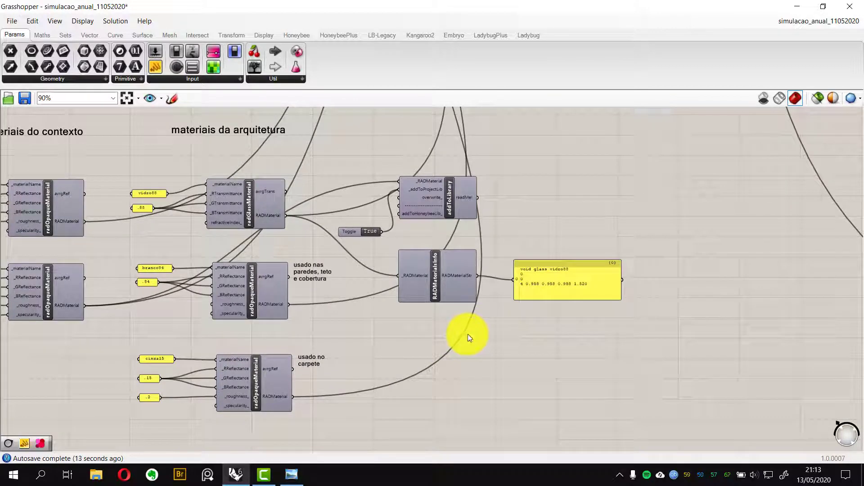
{"action": "scroll", "coordinate": [468, 334], "scroll_direction": "down", "scroll_amount": 5}
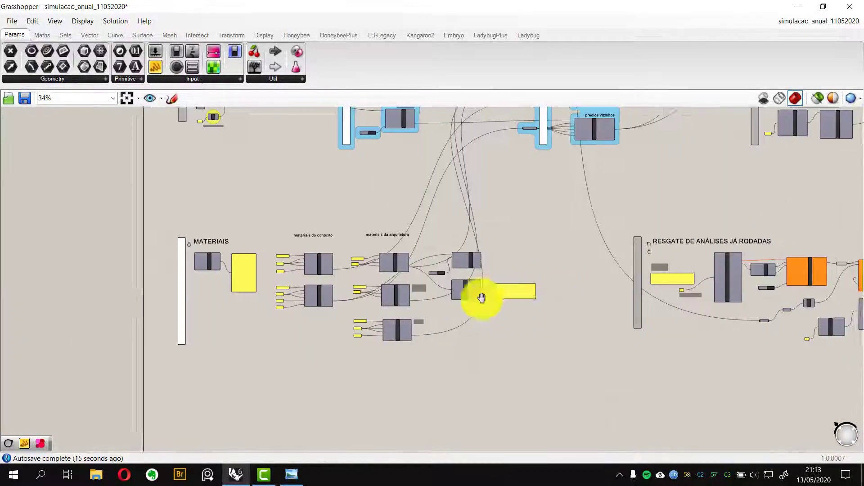
{"action": "right_click_drag", "start_coordinate": [481, 297], "coordinate": [356, 302]}
{"action": "scroll", "coordinate": [531, 288], "scroll_direction": "up", "scroll_amount": 2}
{"action": "right_click_drag", "start_coordinate": [556, 285], "coordinate": [422, 299]}
{"action": "scroll", "coordinate": [477, 268], "scroll_direction": "up", "scroll_amount": 2}
{"action": "right_click_drag", "start_coordinate": [510, 267], "coordinate": [415, 269]}
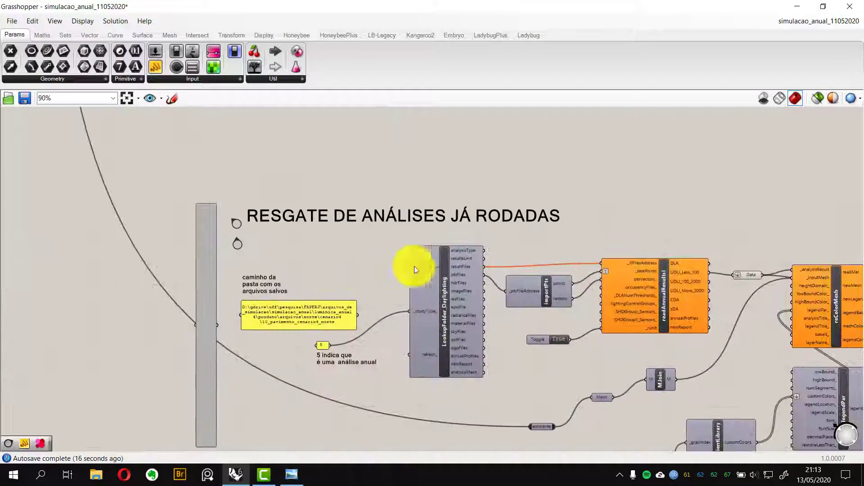
Survey the whole definition's layout, from the flows legend to the AMBIENTE and janela groups
{"action": "scroll", "coordinate": [460, 225], "scroll_direction": "down", "scroll_amount": 6}
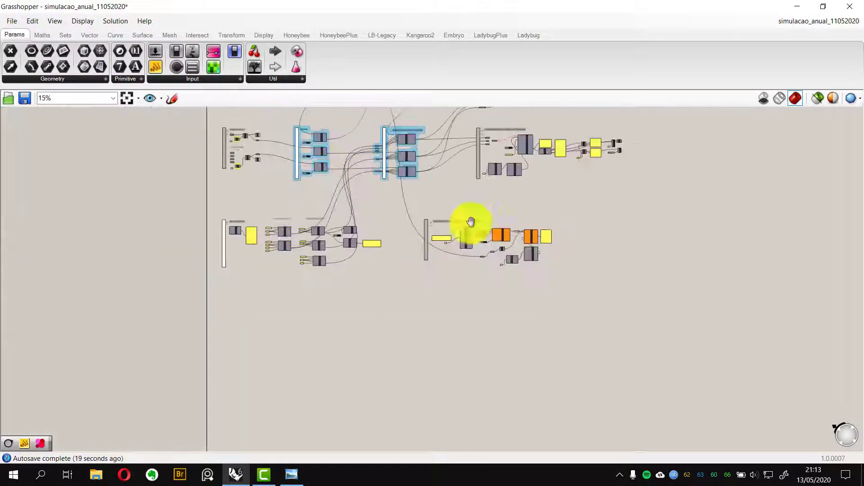
{"action": "right_click_drag", "start_coordinate": [470, 222], "coordinate": [416, 397]}
{"action": "scroll", "coordinate": [317, 256], "scroll_direction": "up", "scroll_amount": 3}
{"action": "right_click_drag", "start_coordinate": [323, 258], "coordinate": [350, 224]}
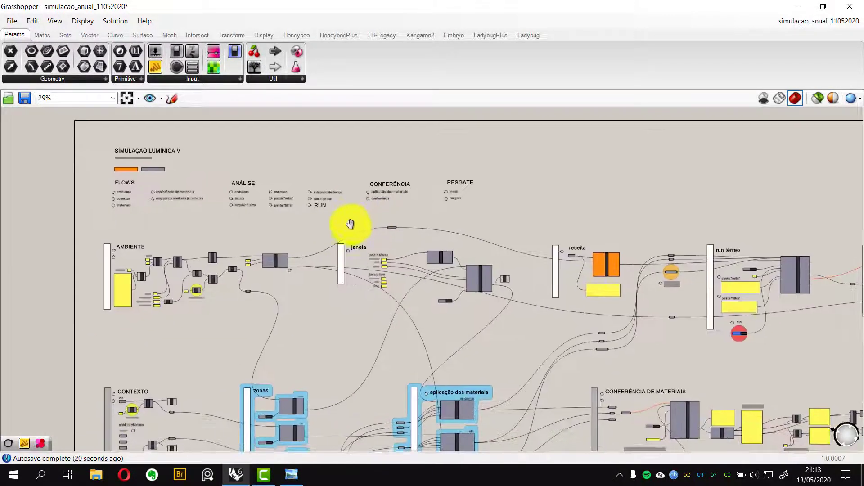
{"action": "scroll", "coordinate": [160, 290], "scroll_direction": "up", "scroll_amount": 3}
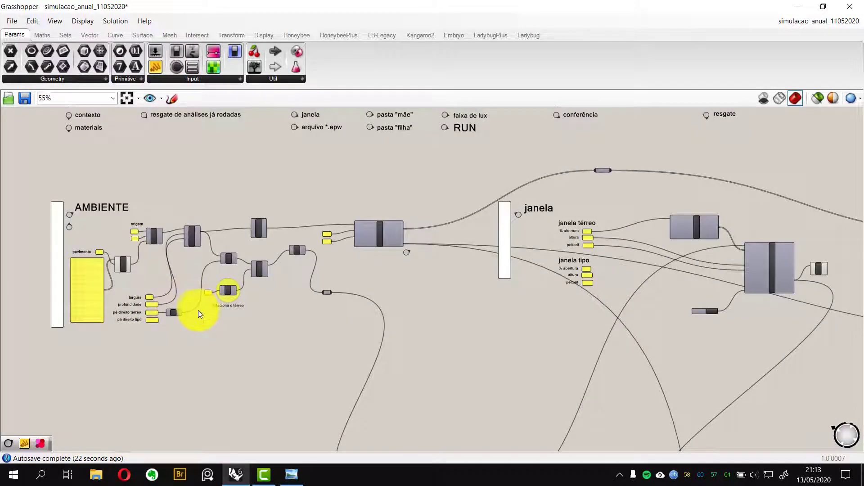
Review the AMBIENTE group's components, from the pavimento list through Vec, Rectangle and genTestPts
{"action": "right_click_drag", "start_coordinate": [214, 271], "coordinate": [292, 261]}
{"action": "scroll", "coordinate": [150, 302], "scroll_direction": "up", "scroll_amount": 4}
{"action": "scroll", "coordinate": [198, 295], "scroll_direction": "up", "scroll_amount": 2}
{"action": "scroll", "coordinate": [286, 255], "scroll_direction": "down", "scroll_amount": 4}
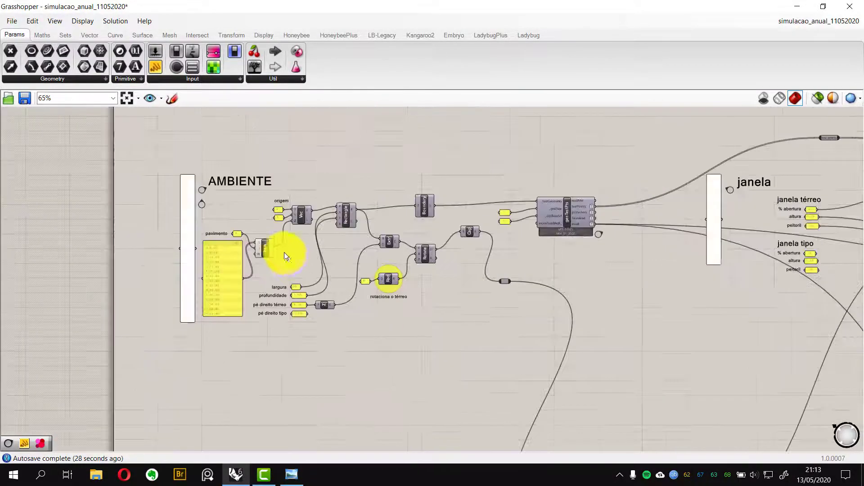
{"action": "scroll", "coordinate": [284, 256], "scroll_direction": "down", "scroll_amount": 2}
{"action": "left_click_drag", "start_coordinate": [138, 193], "coordinate": [743, 306]}
{"action": "scroll", "coordinate": [347, 295], "scroll_direction": "down", "scroll_amount": 1}
{"action": "right_click_drag", "start_coordinate": [347, 295], "coordinate": [332, 198]}
{"action": "scroll", "coordinate": [309, 236], "scroll_direction": "up", "scroll_amount": 1}
{"action": "right_click_drag", "start_coordinate": [306, 228], "coordinate": [301, 267]}
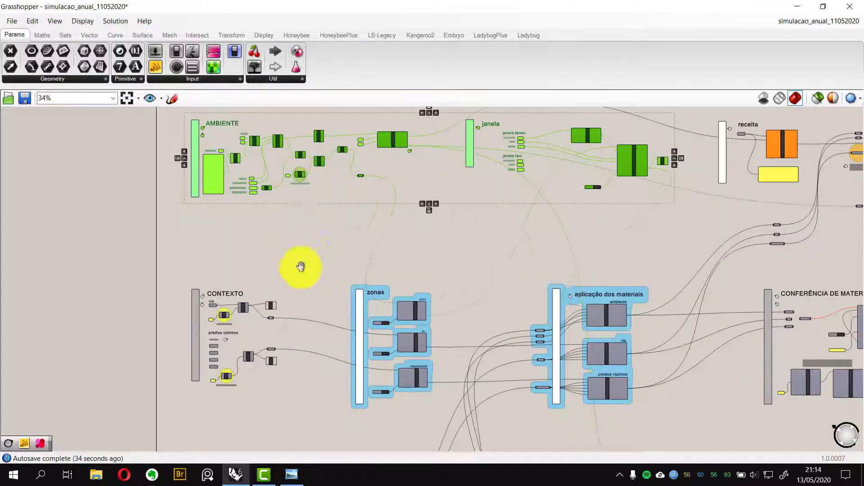
Examine the AMBIENTE inputs largura, profundidade, pé direito térreo and pé direito tipo and the rotation chain
{"action": "scroll", "coordinate": [249, 255], "scroll_direction": "up", "scroll_amount": 2}
{"action": "left_click", "coordinate": [249, 259]}
{"action": "right_click_drag", "start_coordinate": [283, 234], "coordinate": [250, 253]}
{"action": "scroll", "coordinate": [251, 246], "scroll_direction": "up", "scroll_amount": 5}
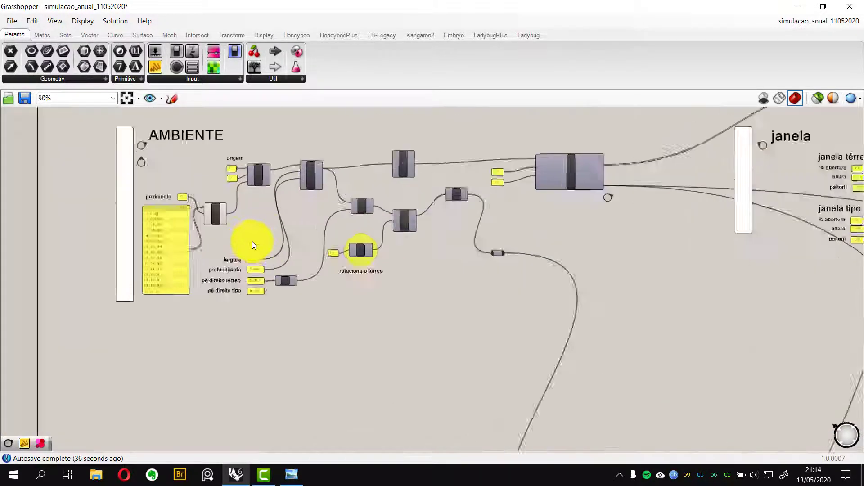
{"action": "scroll", "coordinate": [235, 247], "scroll_direction": "up", "scroll_amount": 1}
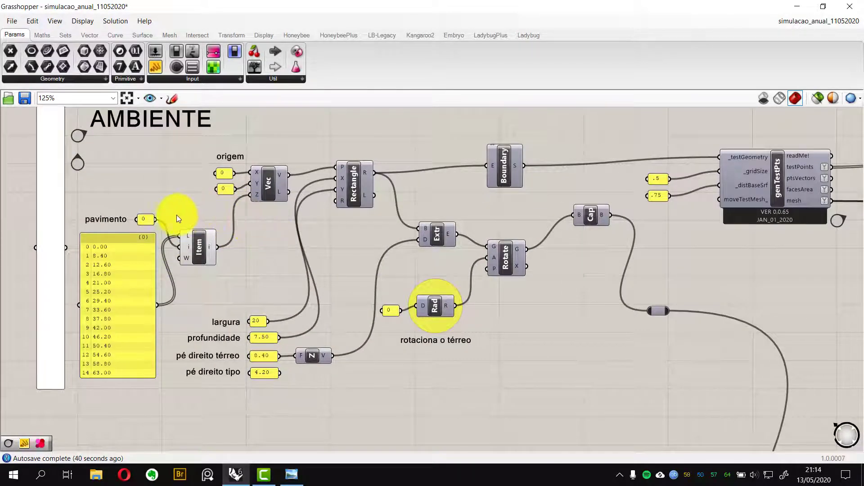
{"action": "right_click_drag", "start_coordinate": [280, 230], "coordinate": [280, 256]}
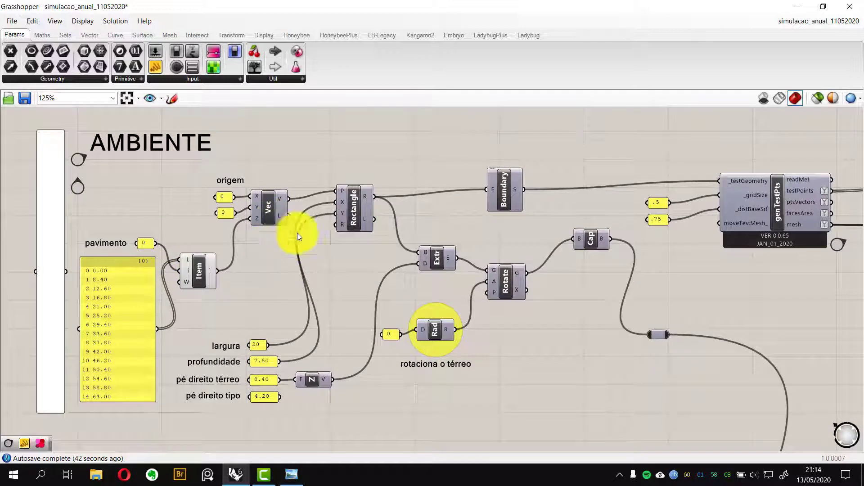
{"action": "scroll", "coordinate": [283, 285], "scroll_direction": "up", "scroll_amount": 3}
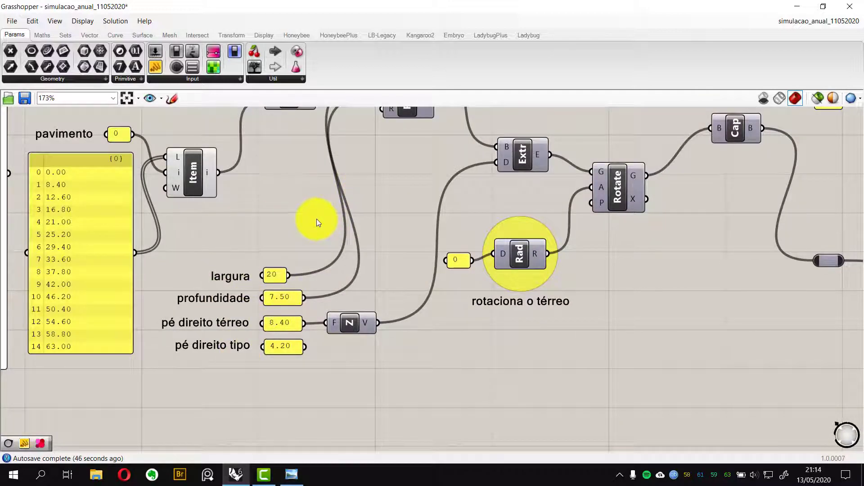
{"action": "scroll", "coordinate": [318, 215], "scroll_direction": "down", "scroll_amount": 3}
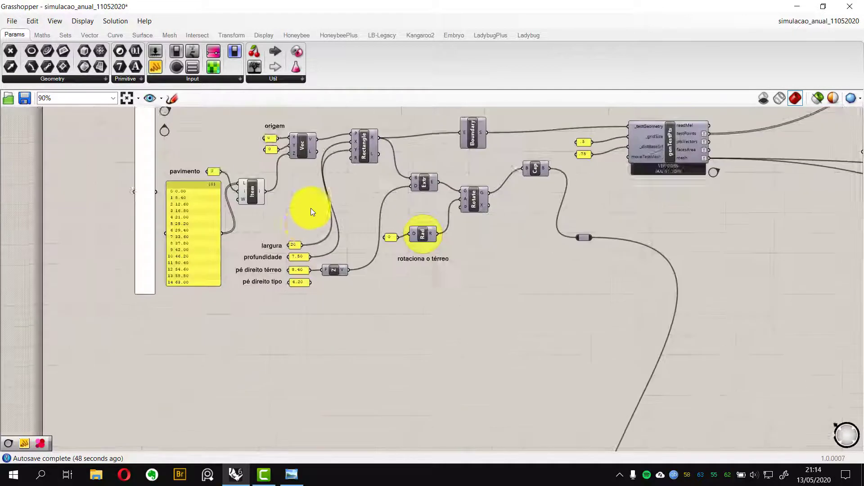
{"action": "right_click_drag", "start_coordinate": [311, 208], "coordinate": [299, 239]}
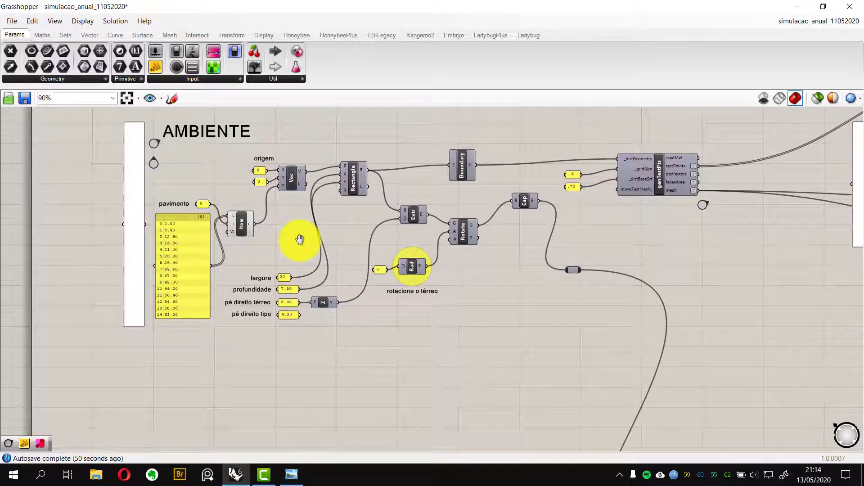
{"action": "scroll", "coordinate": [291, 250], "scroll_direction": "down", "scroll_amount": 2}
{"action": "scroll", "coordinate": [292, 247], "scroll_direction": "down", "scroll_amount": 3}
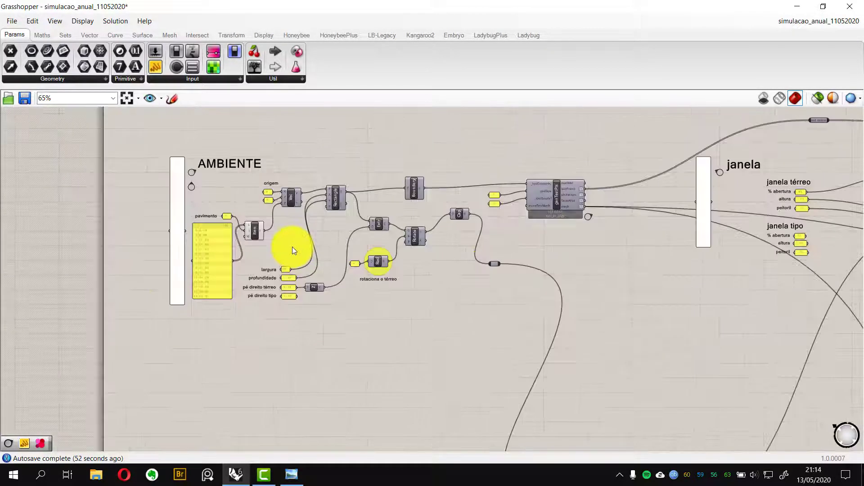
{"action": "right_click_drag", "start_coordinate": [309, 256], "coordinate": [252, 216]}
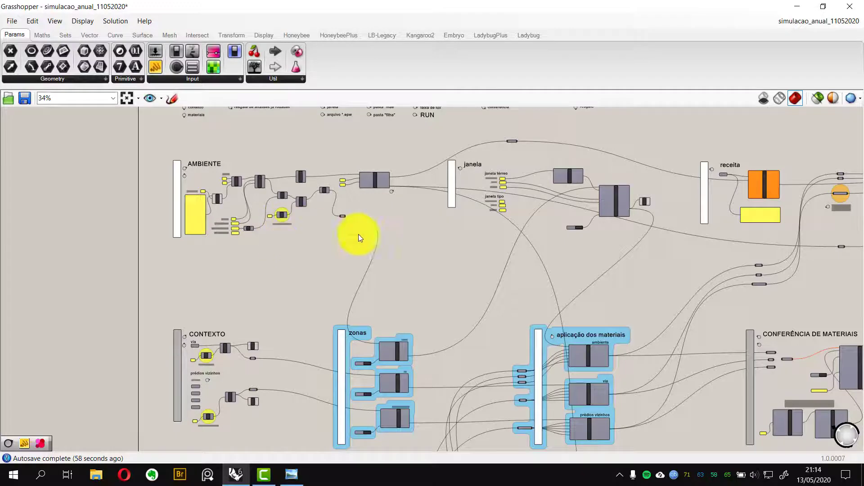
Review the receita, run térreo and horas de trabalho + faixa luminica groups
{"action": "right_click_drag", "start_coordinate": [585, 277], "coordinate": [275, 269]}
{"action": "scroll", "coordinate": [562, 211], "scroll_direction": "up", "scroll_amount": 6}
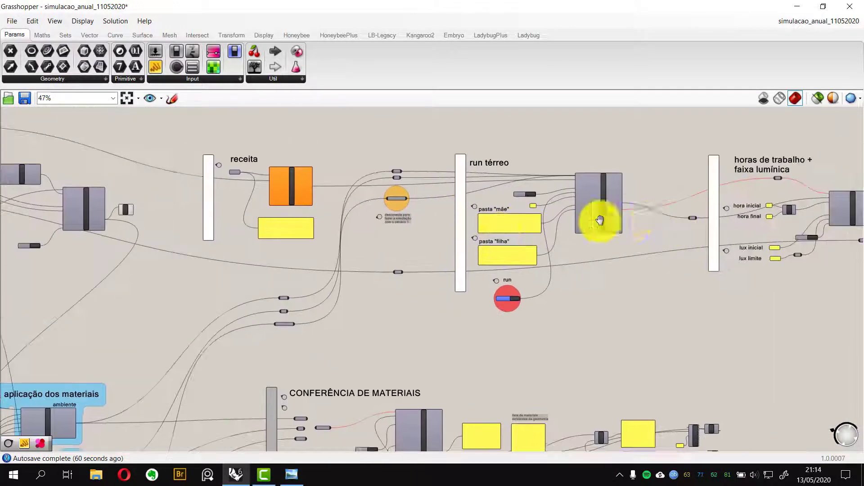
{"action": "right_click_drag", "start_coordinate": [404, 210], "coordinate": [330, 222]}
{"action": "scroll", "coordinate": [527, 213], "scroll_direction": "down", "scroll_amount": 6}
{"action": "scroll", "coordinate": [677, 205], "scroll_direction": "up", "scroll_amount": 3}
{"action": "scroll", "coordinate": [678, 204], "scroll_direction": "up", "scroll_amount": 3}
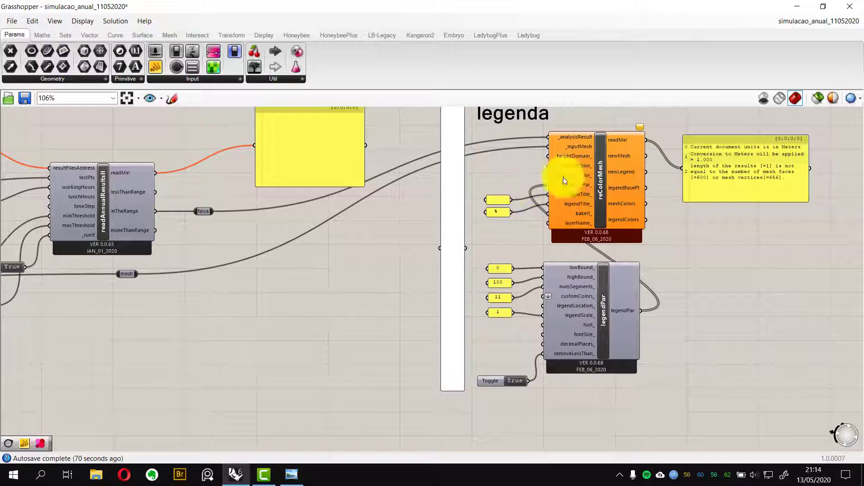
Inspect the readAnnualResults, reColorMesh and legendPar components in the results and legenda groups
{"action": "scroll", "coordinate": [396, 286], "scroll_direction": "down", "scroll_amount": 1}
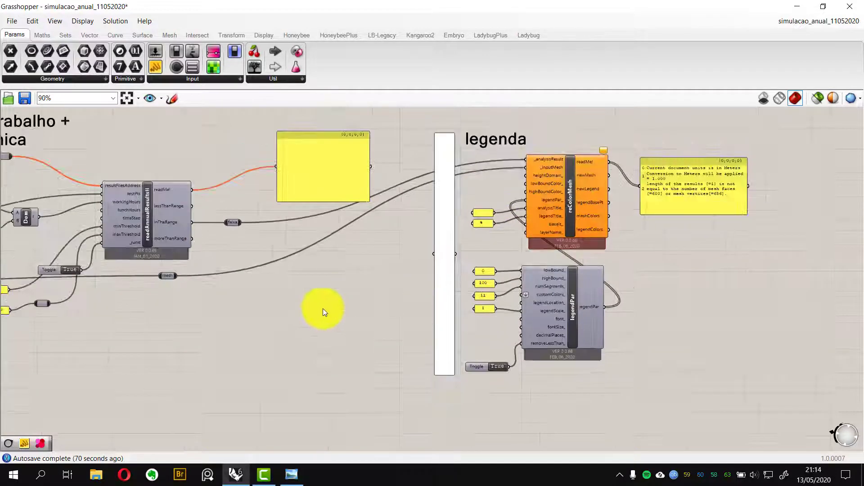
{"action": "right_click_drag", "start_coordinate": [330, 308], "coordinate": [430, 301]}
{"action": "scroll", "coordinate": [354, 226], "scroll_direction": "up", "scroll_amount": 1}
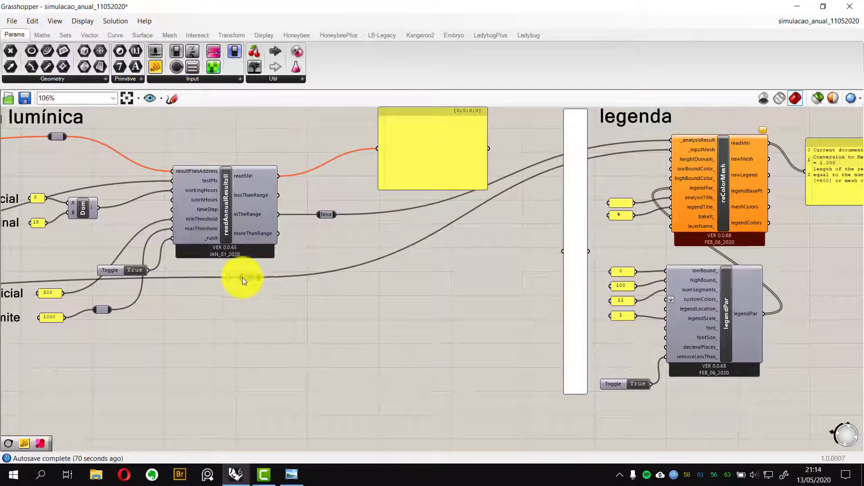
{"action": "scroll", "coordinate": [243, 278], "scroll_direction": "down", "scroll_amount": 1}
{"action": "right_click_drag", "start_coordinate": [244, 280], "coordinate": [360, 281]}
{"action": "scroll", "coordinate": [482, 310], "scroll_direction": "down", "scroll_amount": 2}
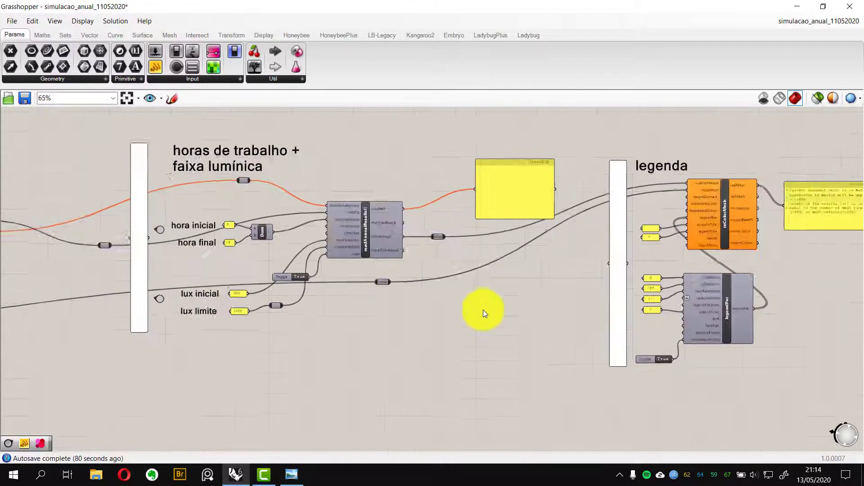
{"action": "right_click_drag", "start_coordinate": [525, 346], "coordinate": [519, 291]}
{"action": "scroll", "coordinate": [495, 276], "scroll_direction": "down", "scroll_amount": 3}
{"action": "mouse_move", "coordinate": [407, 295]}
{"action": "right_mouse_down"}
{"action": "mouse_move", "coordinate": [520, 245]}
{"action": "mouse_move", "coordinate": [558, 255]}
{"action": "right_mouse_up"}
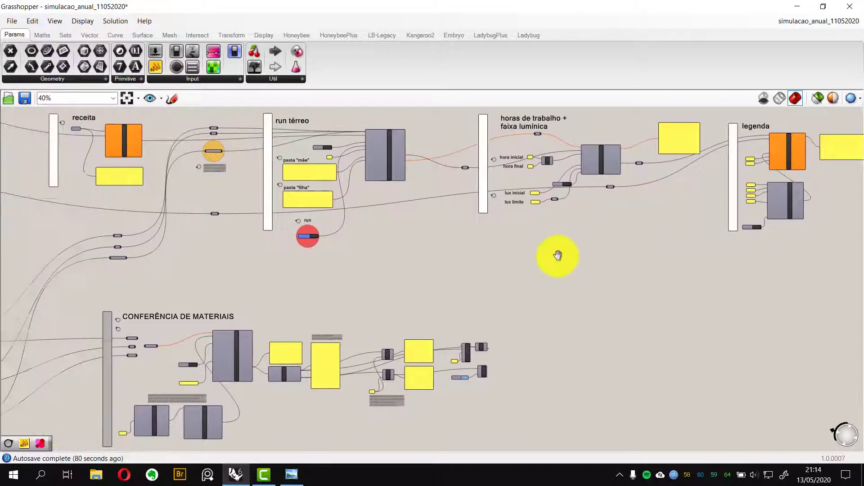
{"action": "mouse_move", "coordinate": [366, 255]}
{"action": "right_mouse_down"}
{"action": "mouse_move", "coordinate": [469, 255]}
{"action": "mouse_move", "coordinate": [435, 257]}
{"action": "right_mouse_up"}
{"action": "right_click_drag", "start_coordinate": [324, 255], "coordinate": [502, 255]}
{"action": "mouse_move", "coordinate": [159, 240]}
{"action": "right_mouse_down"}
{"action": "mouse_move", "coordinate": [341, 250]}
{"action": "mouse_move", "coordinate": [334, 245]}
{"action": "mouse_move", "coordinate": [328, 281]}
{"action": "right_mouse_up"}
Revisit the AMBIENTE group's Rectangle, Extr, Rotate and Cap chain
{"action": "scroll", "coordinate": [333, 241], "scroll_direction": "up", "scroll_amount": 1}
{"action": "scroll", "coordinate": [328, 281], "scroll_direction": "up", "scroll_amount": 5}
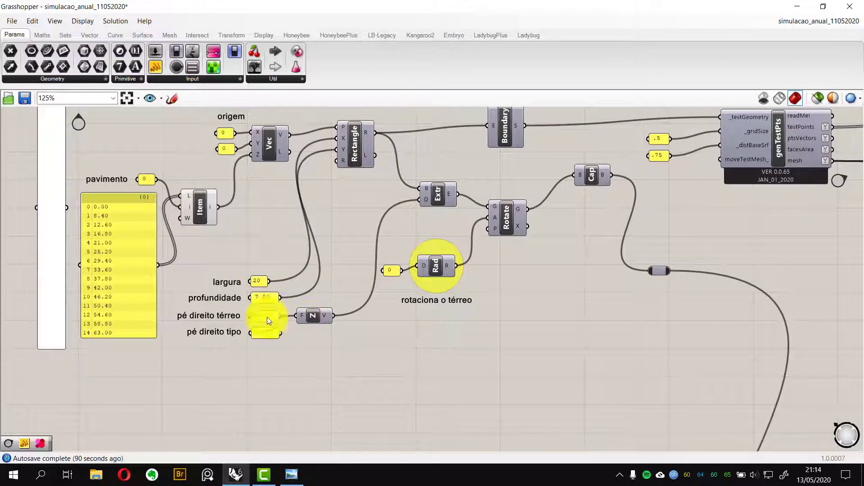
{"action": "right_click_drag", "start_coordinate": [365, 124], "coordinate": [339, 167]}
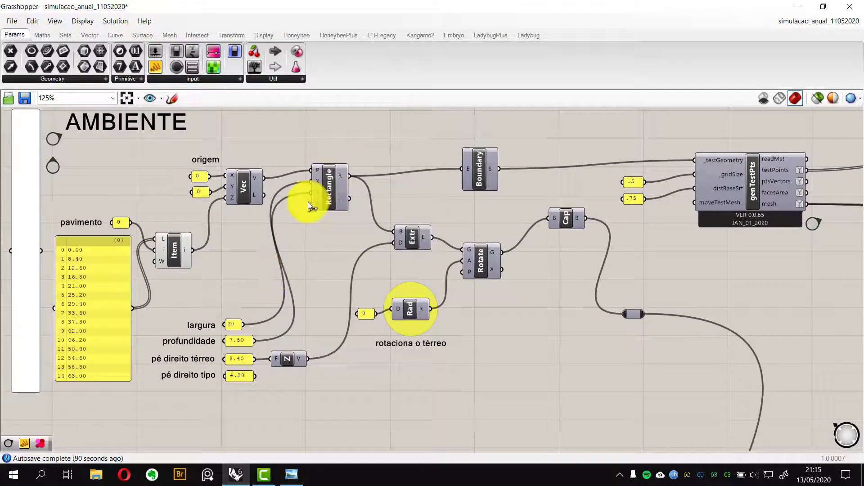
{"action": "scroll", "coordinate": [279, 220], "scroll_direction": "down", "scroll_amount": 8}
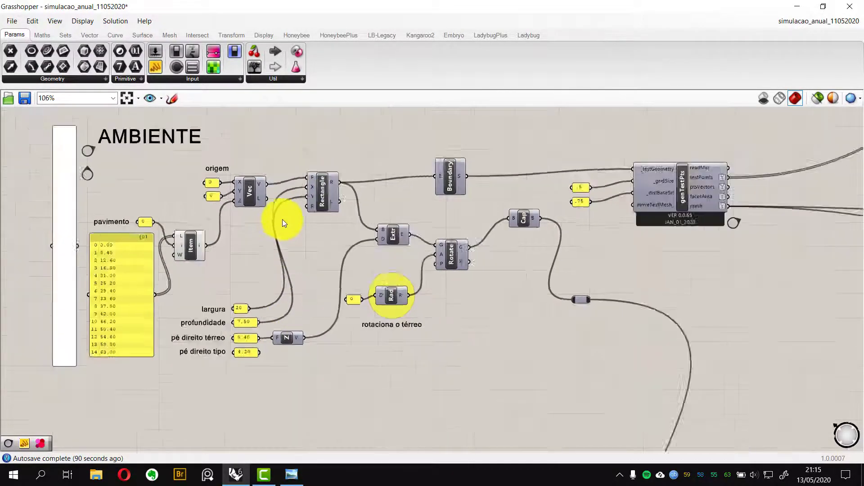
{"action": "right_click_drag", "start_coordinate": [469, 272], "coordinate": [382, 269]}
{"action": "scroll", "coordinate": [277, 196], "scroll_direction": "up", "scroll_amount": 2}
{"action": "right_click_drag", "start_coordinate": [278, 198], "coordinate": [297, 241]}
Locate the run toggle in the run térreo group beside the folder name panel
{"action": "right_click_drag", "start_coordinate": [531, 279], "coordinate": [414, 260]}
{"action": "right_click_drag", "start_coordinate": [668, 272], "coordinate": [468, 264]}
{"action": "right_click_drag", "start_coordinate": [665, 294], "coordinate": [480, 274]}
{"action": "scroll", "coordinate": [537, 326], "scroll_direction": "up", "scroll_amount": 8}
{"action": "right_click_drag", "start_coordinate": [514, 309], "coordinate": [440, 261]}
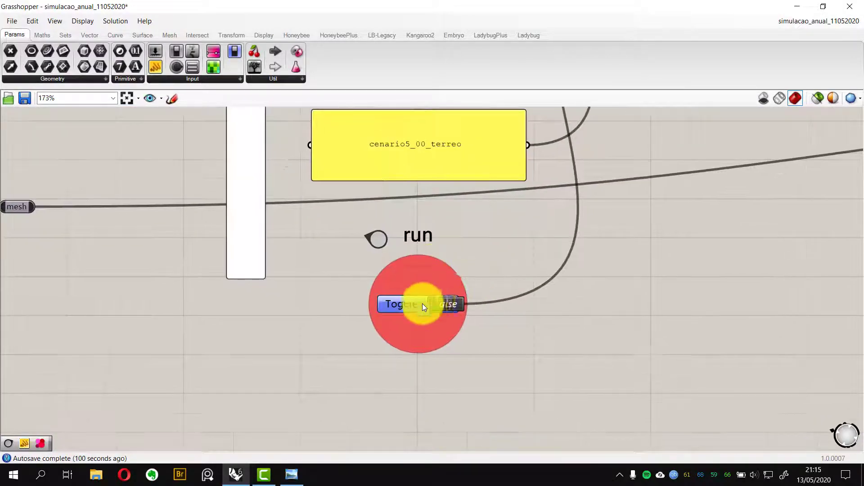
{"action": "scroll", "coordinate": [422, 304], "scroll_direction": "up", "scroll_amount": 2}
{"action": "right_click_drag", "start_coordinate": [426, 301], "coordinate": [370, 290]}
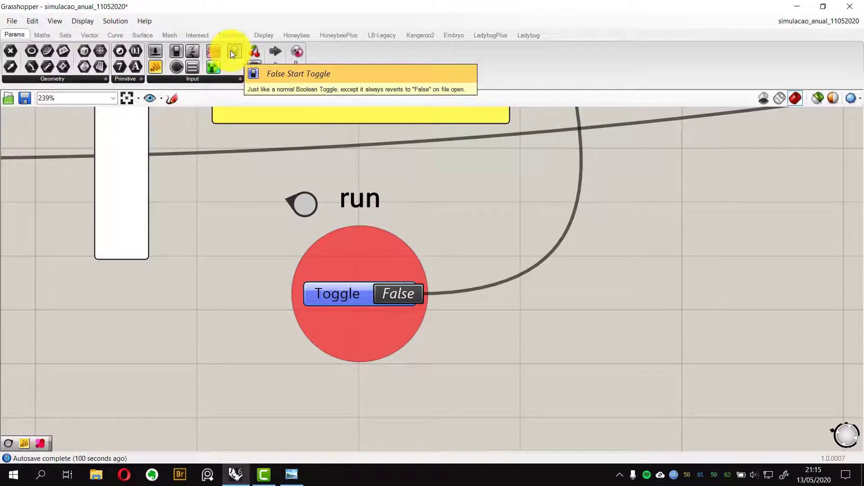
Identify the False Start Toggle component used for the run input and return to the overview
{"action": "left_click_drag", "start_coordinate": [230, 50], "coordinate": [307, 220]}
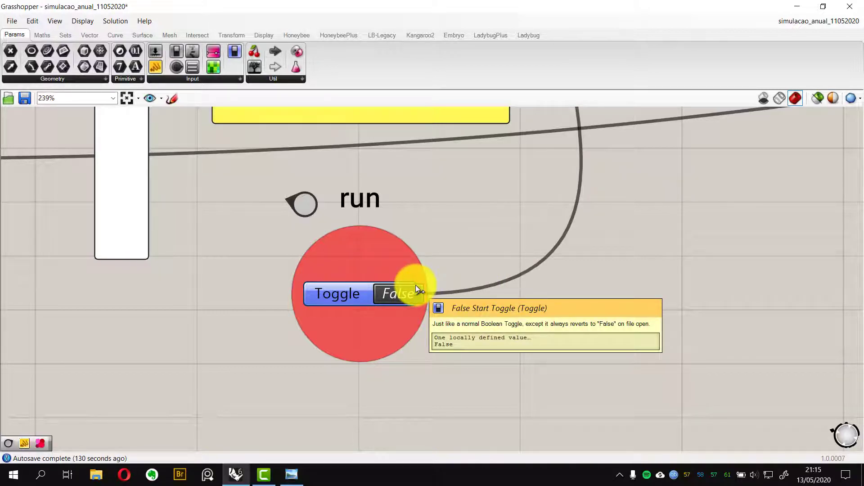
{"action": "scroll", "coordinate": [415, 285], "scroll_direction": "down", "scroll_amount": 10}
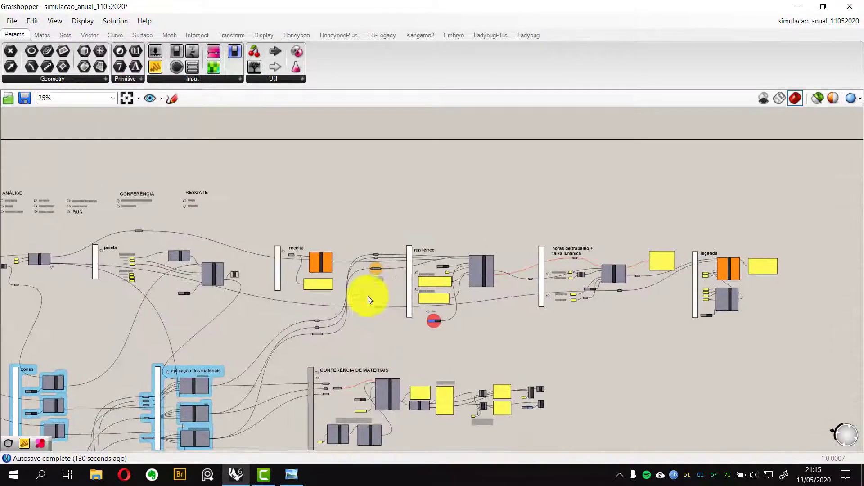
{"action": "right_click_drag", "start_coordinate": [262, 235], "coordinate": [343, 234]}
{"action": "scroll", "coordinate": [215, 250], "scroll_direction": "up", "scroll_amount": 3}
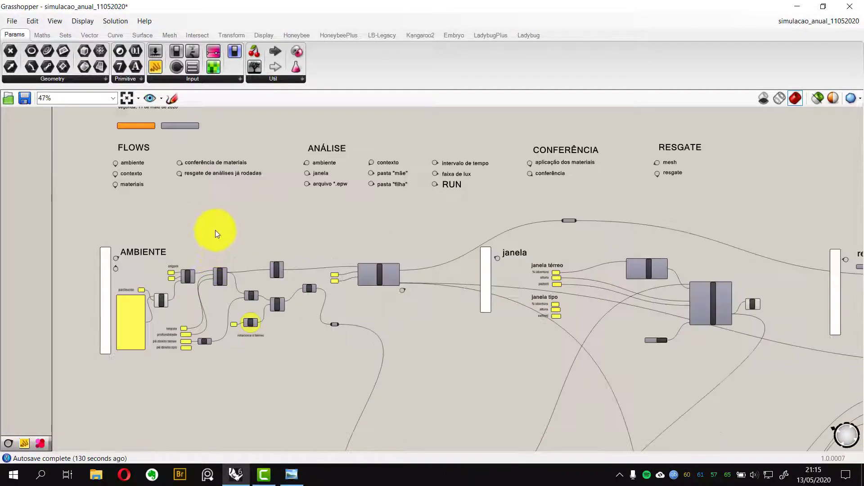
{"action": "right_click_drag", "start_coordinate": [224, 218], "coordinate": [305, 245]}
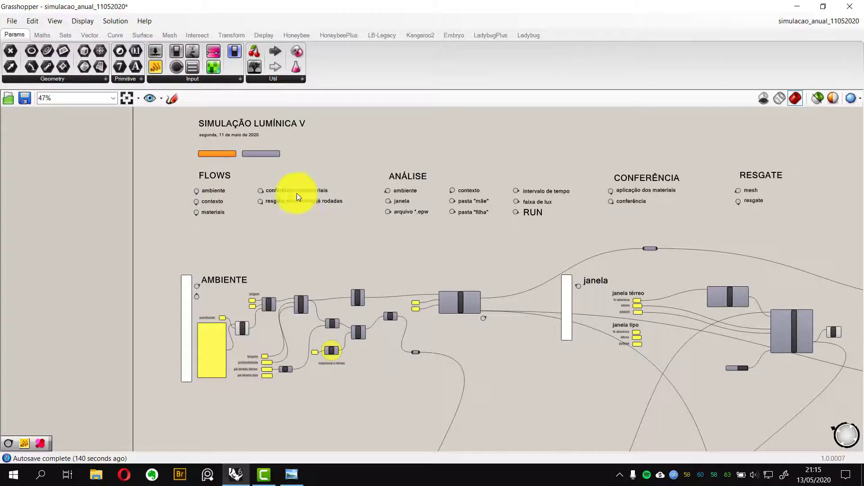
{"action": "scroll", "coordinate": [204, 196], "scroll_direction": "up", "scroll_amount": 4}
{"action": "right_click_drag", "start_coordinate": [456, 322], "coordinate": [326, 304]}
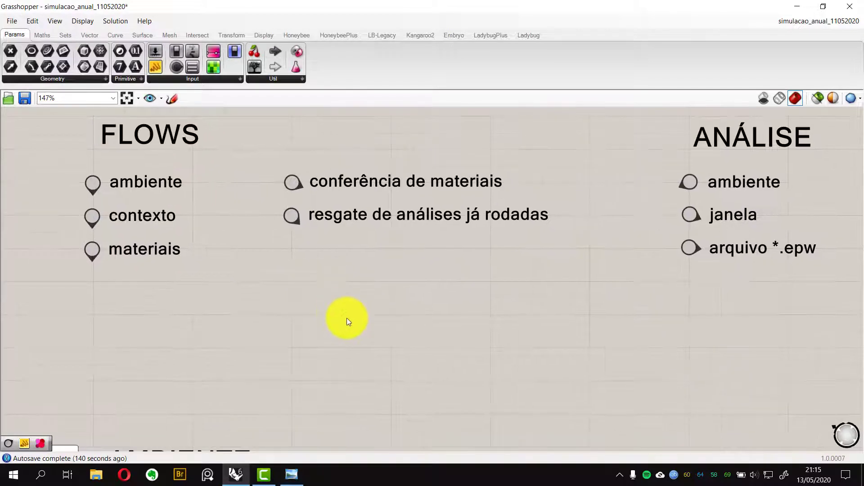
{"action": "double_click", "coordinate": [347, 317]}
{"action": "type", "text": "jum"}
{"action": "left_click", "coordinate": [347, 304]}
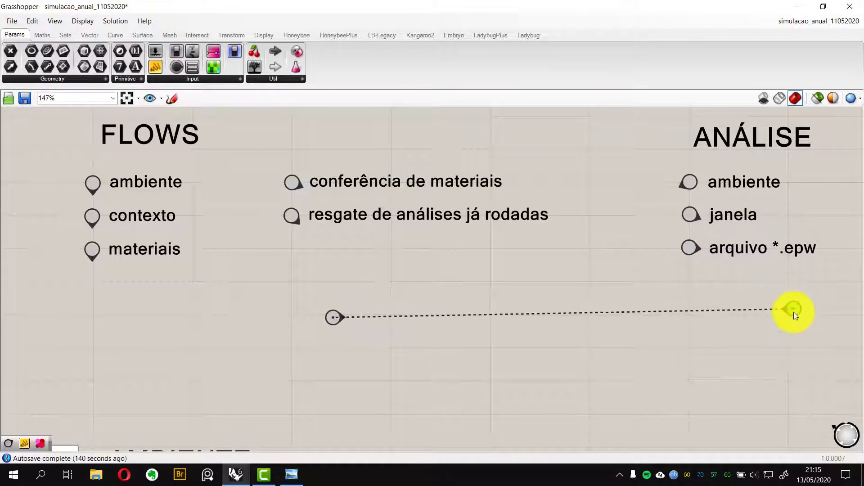
{"action": "left_click", "coordinate": [791, 309]}
{"action": "left_click", "coordinate": [334, 316]}
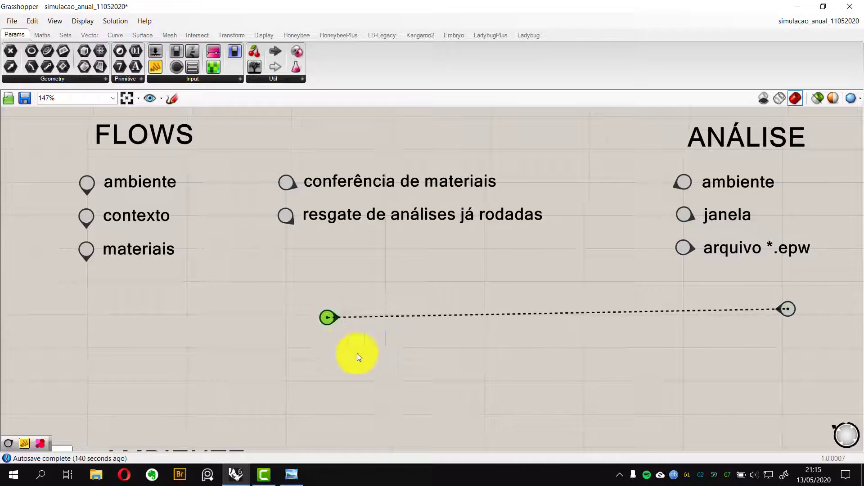
{"action": "left_click", "coordinate": [337, 318]}
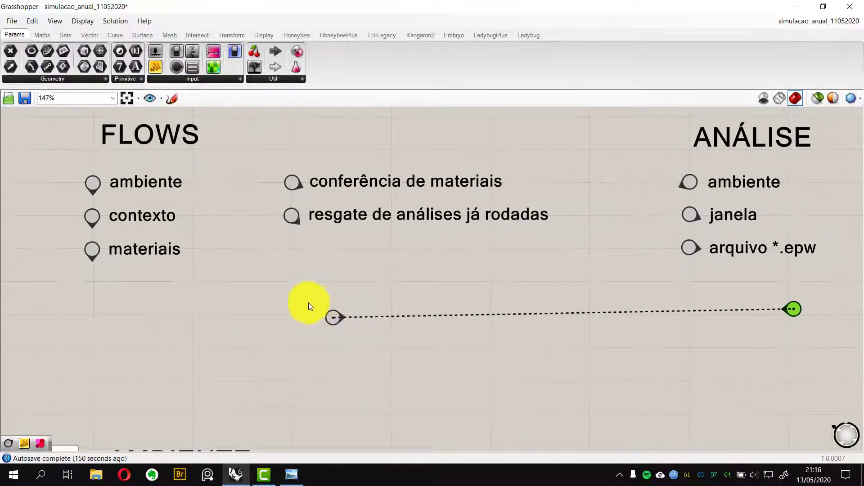
{"action": "left_click_drag", "start_coordinate": [304, 296], "coordinate": [834, 347]}
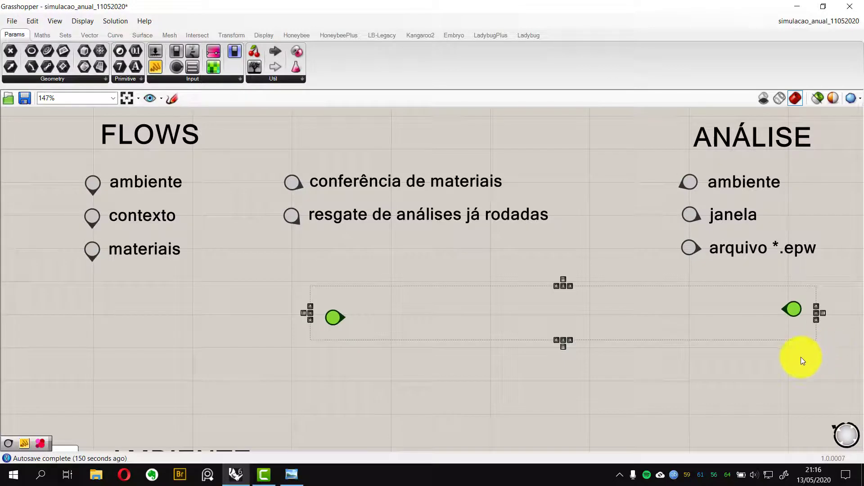
{"action": "key", "text": "Delete"}
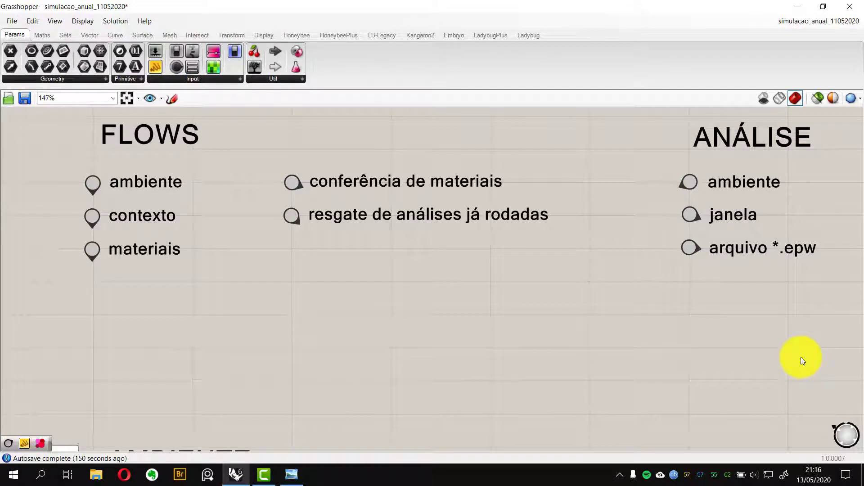
Zoom out over the whole definition and back onto the header's FLOWS and ANÁLISE navigation lists
{"action": "scroll", "coordinate": [469, 268], "scroll_direction": "down", "scroll_amount": 7}
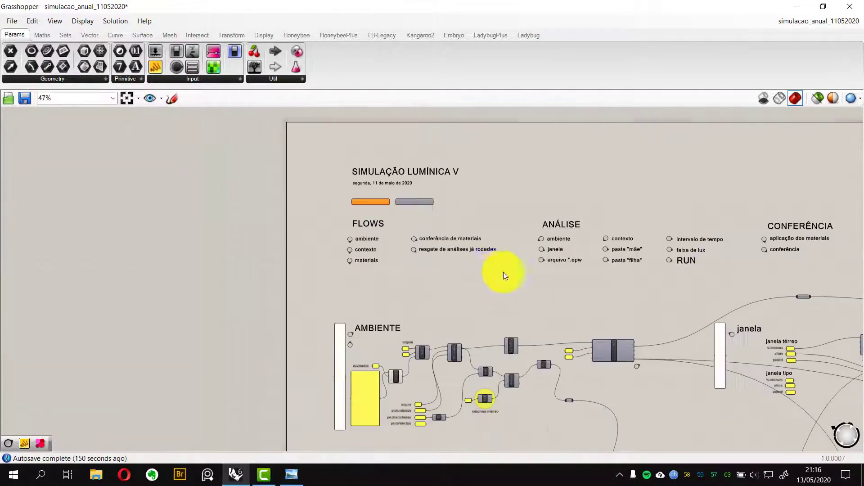
{"action": "right_click_drag", "start_coordinate": [503, 272], "coordinate": [331, 226]}
{"action": "scroll", "coordinate": [340, 258], "scroll_direction": "up", "scroll_amount": 5}
{"action": "scroll", "coordinate": [358, 245], "scroll_direction": "down", "scroll_amount": 4}
{"action": "scroll", "coordinate": [211, 245], "scroll_direction": "down", "scroll_amount": 4}
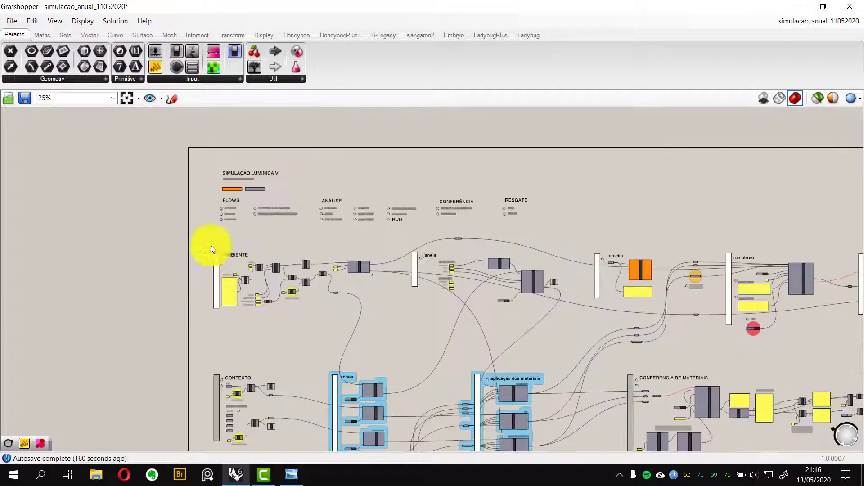
{"action": "right_click_drag", "start_coordinate": [423, 268], "coordinate": [438, 296]}
{"action": "scroll", "coordinate": [292, 231], "scroll_direction": "up", "scroll_amount": 4}
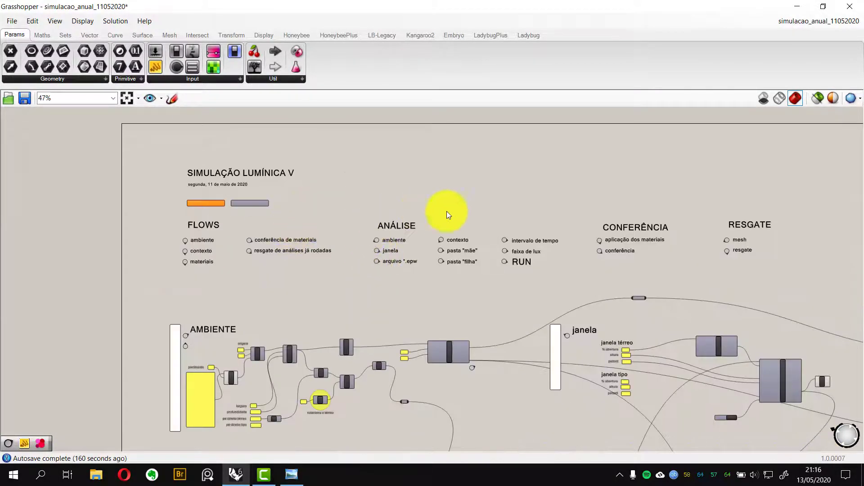
{"action": "scroll", "coordinate": [394, 233], "scroll_direction": "up", "scroll_amount": 2}
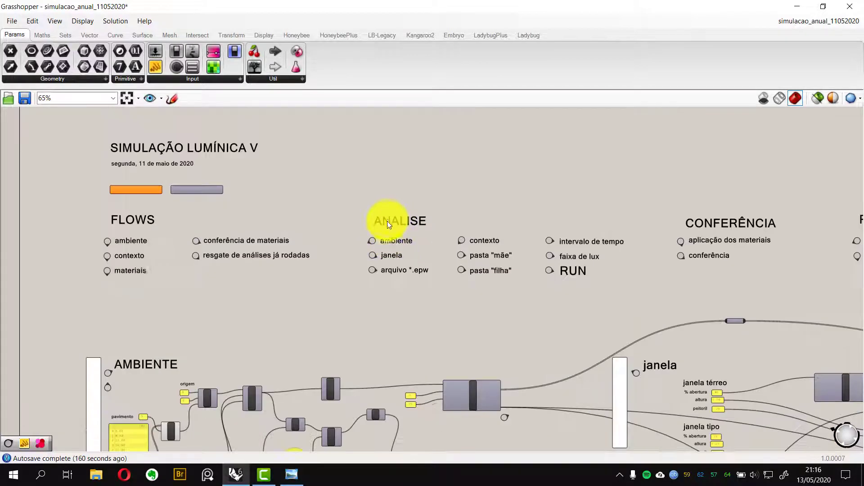
{"action": "right_click_drag", "start_coordinate": [347, 236], "coordinate": [312, 236]}
{"action": "scroll", "coordinate": [184, 204], "scroll_direction": "up", "scroll_amount": 2}
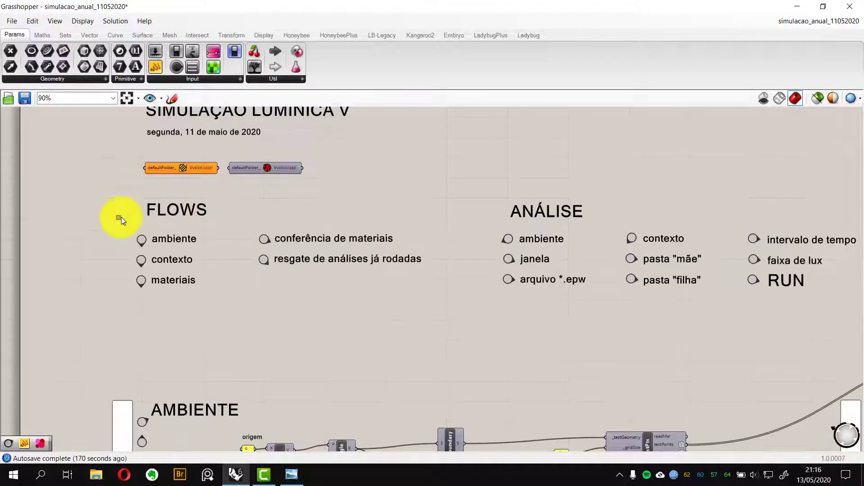
{"action": "left_click_drag", "start_coordinate": [116, 183], "coordinate": [453, 343]}
{"action": "right_click_drag", "start_coordinate": [347, 345], "coordinate": [360, 301]}
{"action": "left_click", "coordinate": [261, 296]}
{"action": "scroll", "coordinate": [196, 188], "scroll_direction": "up", "scroll_amount": 3}
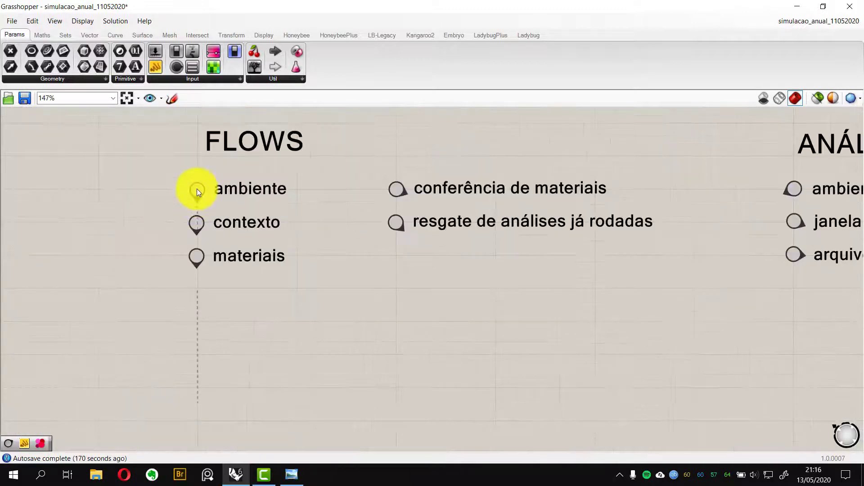
Use the FLOWS ambiente and contexto jump points to reach the AMBIENTE and CONTEXTO groups and return
{"action": "left_click", "coordinate": [196, 190]}
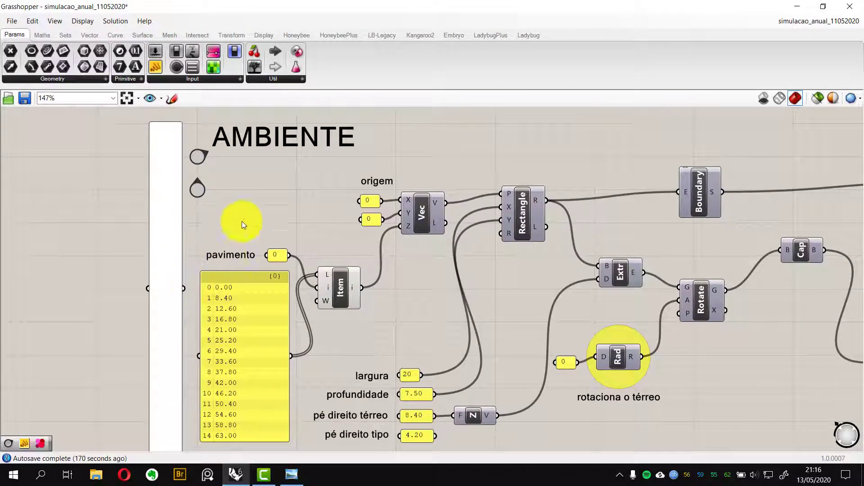
{"action": "right_click_drag", "start_coordinate": [243, 216], "coordinate": [238, 364]}
{"action": "left_click", "coordinate": [209, 140]}
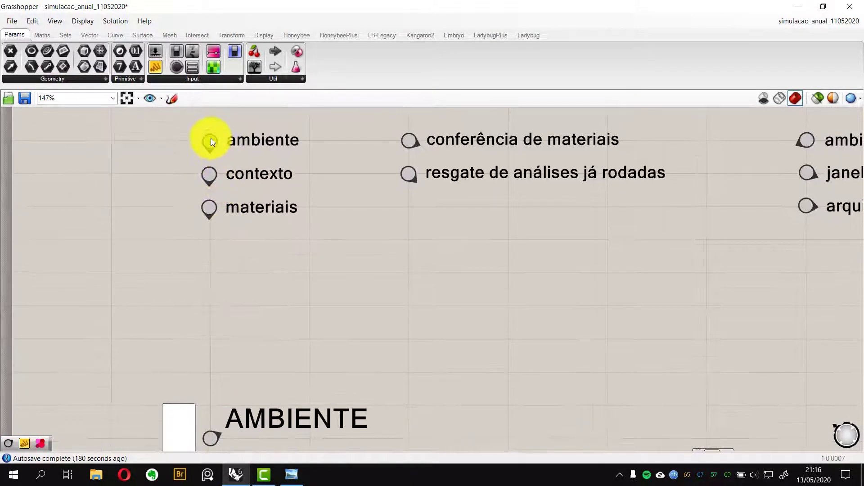
{"action": "left_click", "coordinate": [212, 137]}
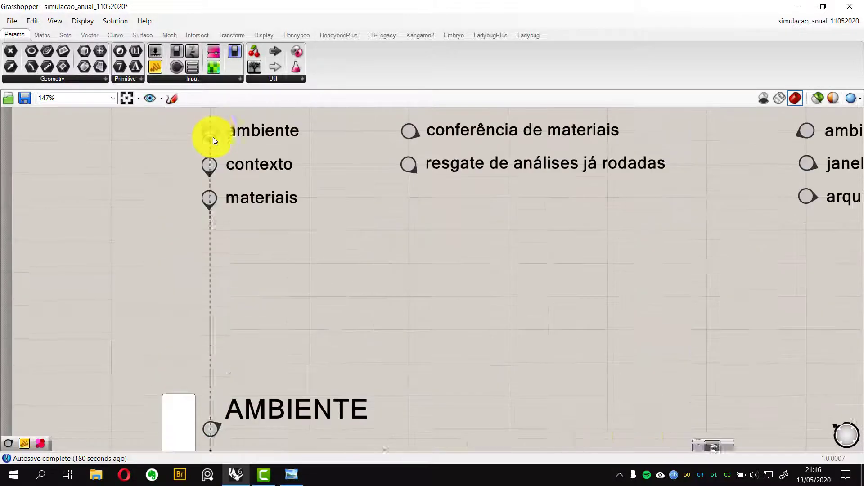
{"action": "left_click", "coordinate": [208, 176]}
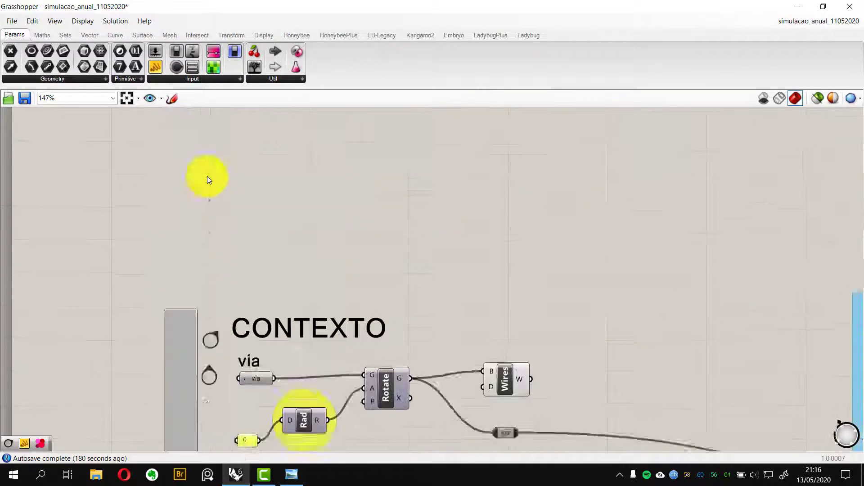
{"action": "left_click", "coordinate": [210, 174]}
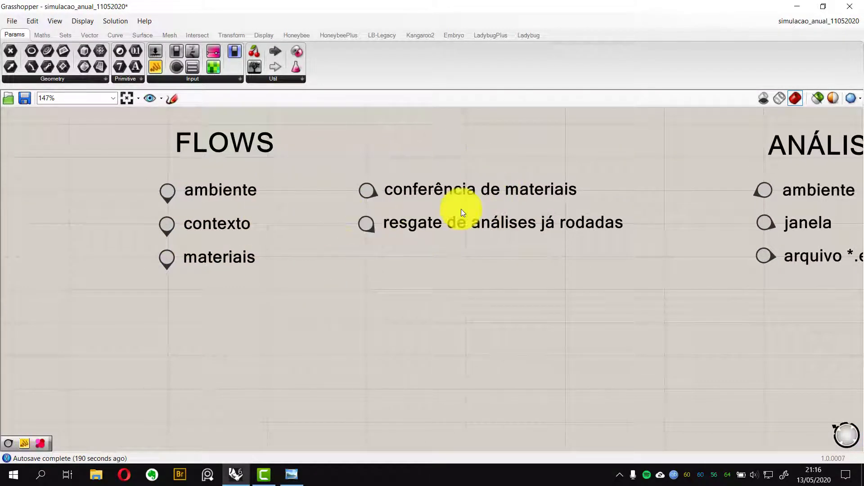
Follow the resgate jump point and browse the ANÁLISE, CONFERÊNCIA and RESGATE navigation lists
{"action": "left_click", "coordinate": [550, 222]}
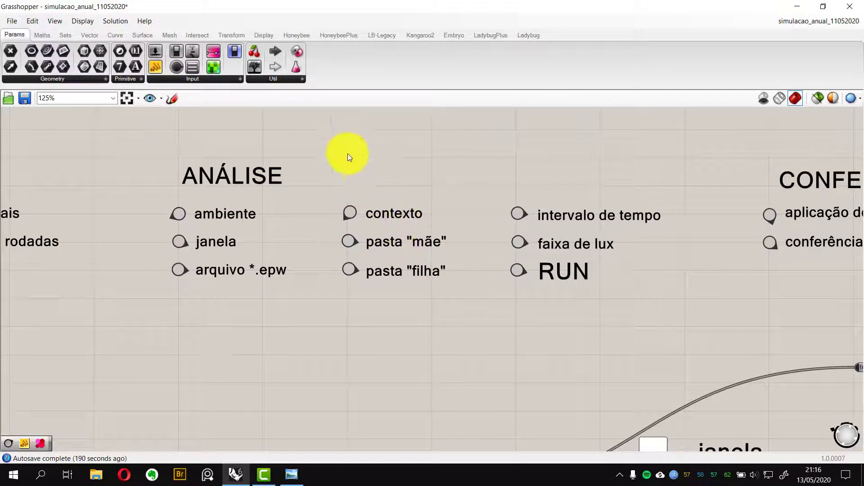
{"action": "right_click_drag", "start_coordinate": [606, 206], "coordinate": [363, 207]}
{"action": "right_click_drag", "start_coordinate": [595, 216], "coordinate": [504, 216]}
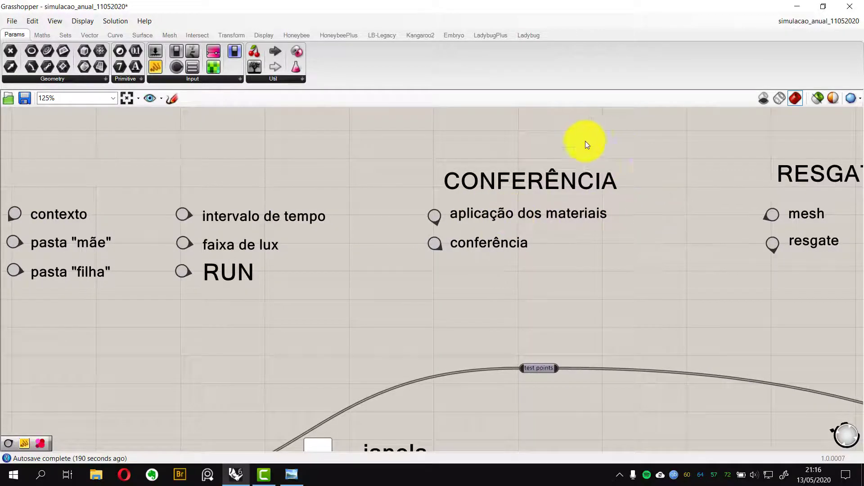
{"action": "right_click_drag", "start_coordinate": [709, 205], "coordinate": [483, 207]}
{"action": "right_click_drag", "start_coordinate": [660, 205], "coordinate": [550, 208]}
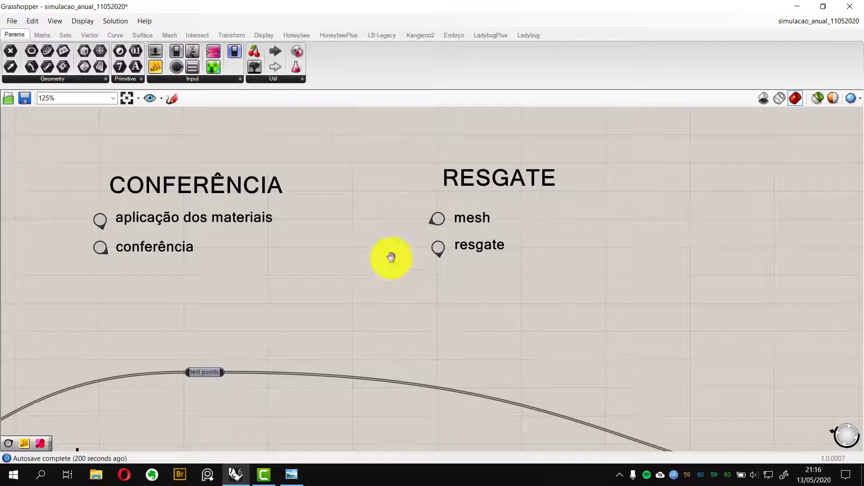
{"action": "mouse_move", "coordinate": [391, 257]}
{"action": "right_mouse_down"}
{"action": "mouse_move", "coordinate": [662, 252]}
{"action": "mouse_move", "coordinate": [498, 270]}
{"action": "right_mouse_up"}
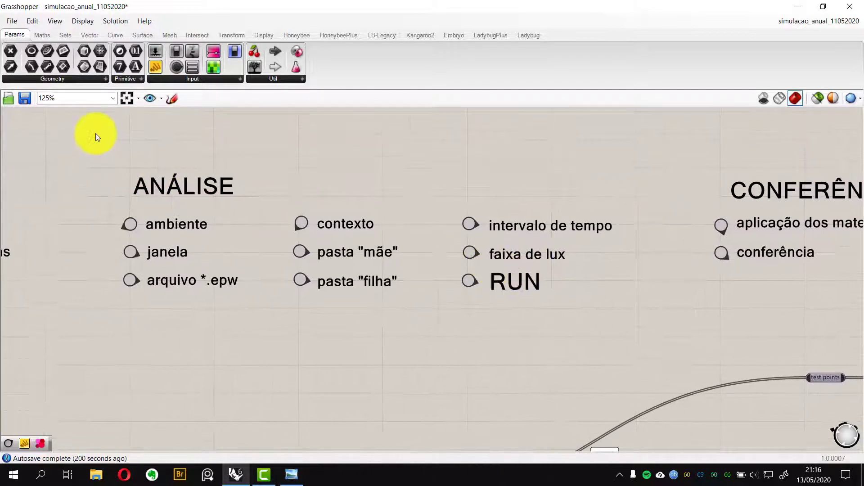
{"action": "left_click_drag", "start_coordinate": [95, 135], "coordinate": [646, 348]}
{"action": "left_click", "coordinate": [539, 346]}
{"action": "right_click_drag", "start_coordinate": [456, 336], "coordinate": [364, 329]}
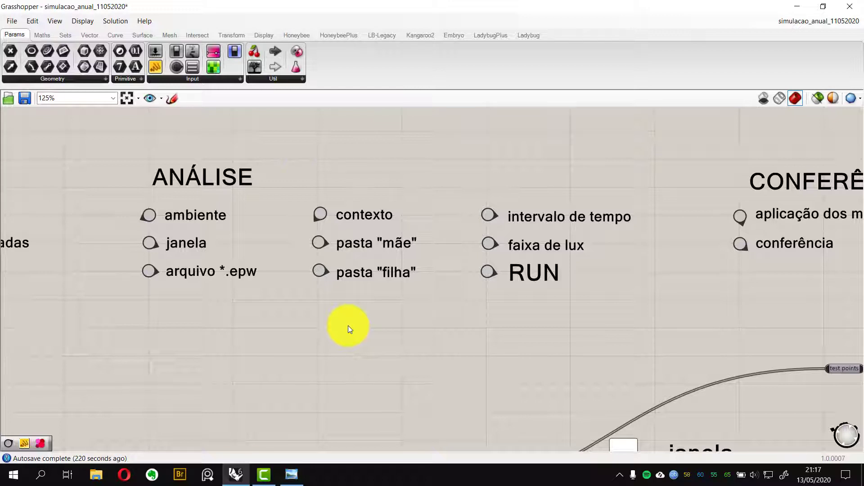
Use the ANÁLISE ambiente jump point to reach the AMBIENTE group
{"action": "right_click_drag", "start_coordinate": [336, 165], "coordinate": [370, 191]}
{"action": "right_click_drag", "start_coordinate": [248, 226], "coordinate": [275, 219]}
{"action": "left_click", "coordinate": [211, 235]}
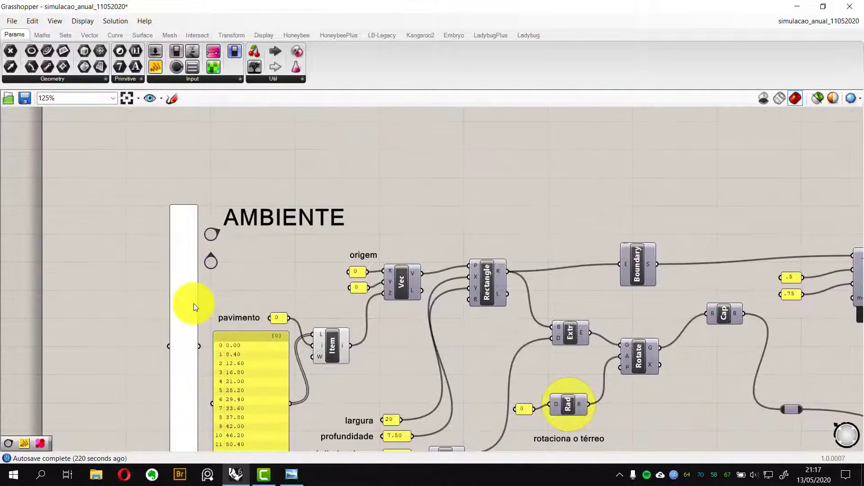
{"action": "right_click_drag", "start_coordinate": [306, 310], "coordinate": [291, 208]}
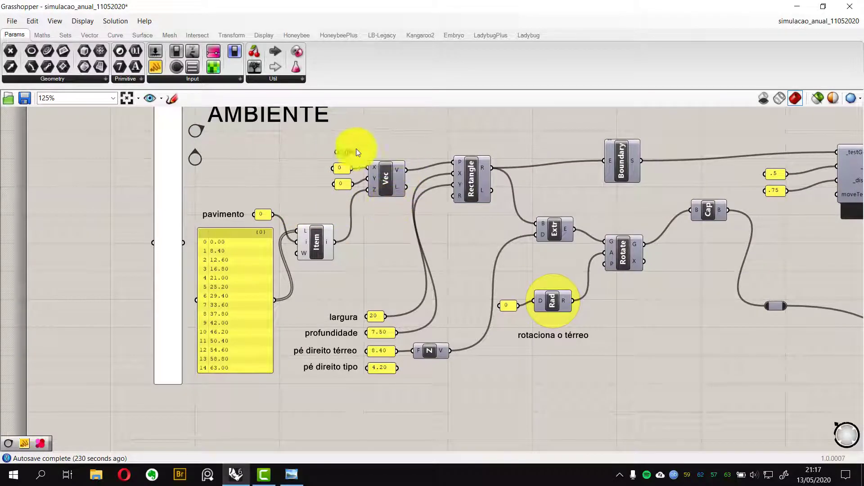
Snap the Grasshopper window beside the Rhino viewport showing the room box and center the AMBIENTE inputs
{"action": "left_click_drag", "start_coordinate": [485, 12], "coordinate": [863, 14]}
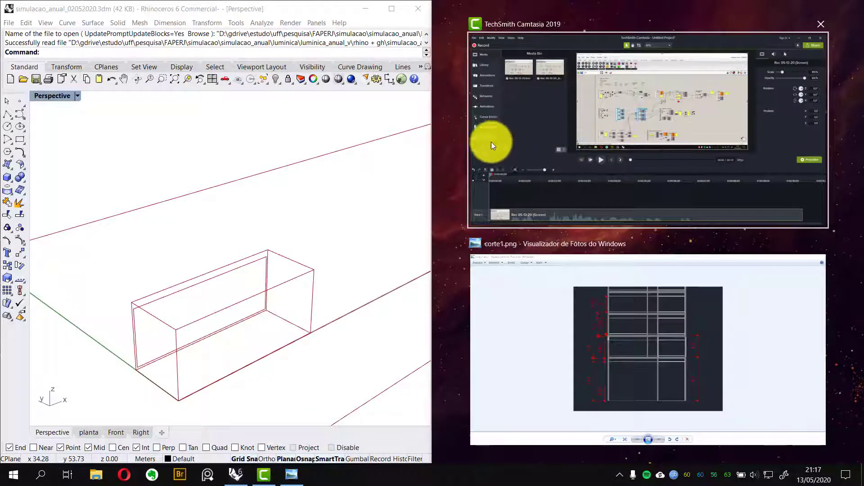
{"action": "left_click", "coordinate": [303, 234]}
{"action": "right_click_drag", "start_coordinate": [257, 347], "coordinate": [180, 377]}
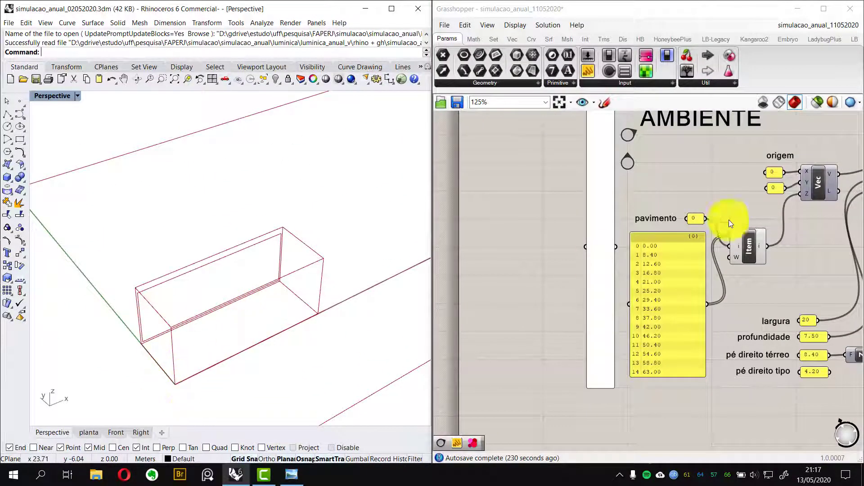
{"action": "left_click", "coordinate": [758, 268]}
{"action": "right_click_drag", "start_coordinate": [668, 201], "coordinate": [617, 209]}
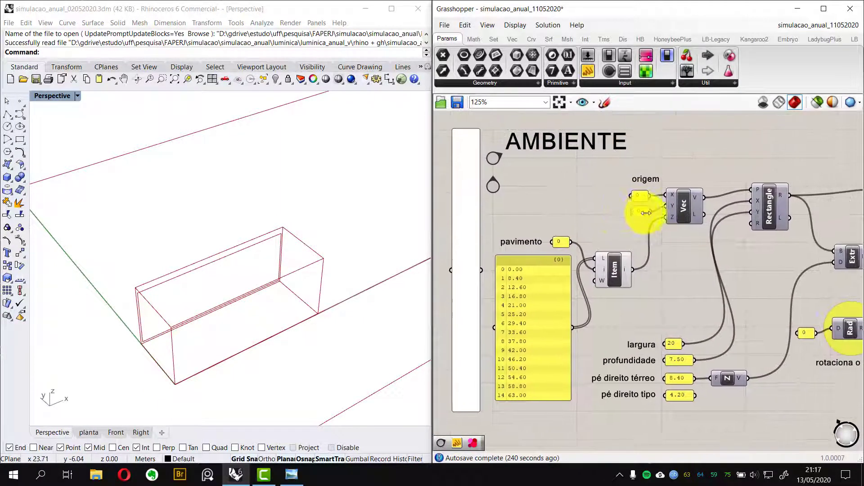
Examine the pavimento list, largura, profundidade and pé direito inputs alongside the Rhino perspective view
{"action": "scroll", "coordinate": [643, 213], "scroll_direction": "up", "scroll_amount": 4}
{"action": "scroll", "coordinate": [599, 163], "scroll_direction": "down", "scroll_amount": 5}
{"action": "right_click_drag", "start_coordinate": [599, 166], "coordinate": [616, 163]}
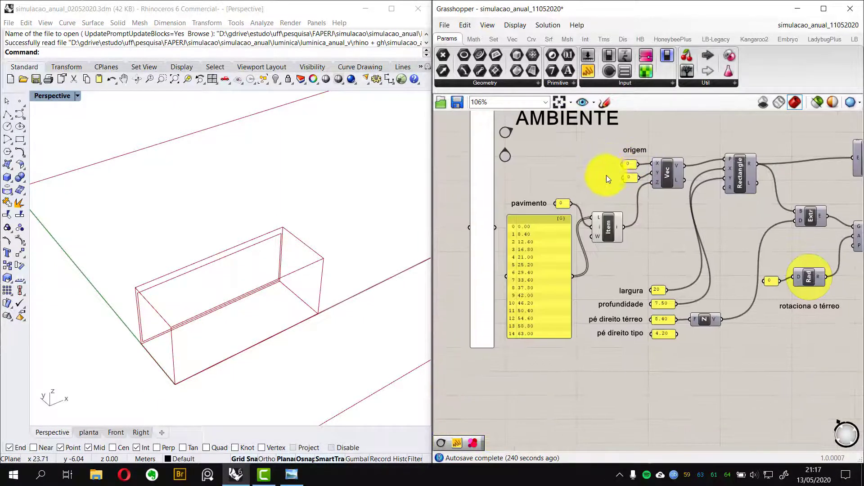
{"action": "right_click_drag", "start_coordinate": [670, 235], "coordinate": [661, 228]}
{"action": "scroll", "coordinate": [529, 203], "scroll_direction": "up", "scroll_amount": 4}
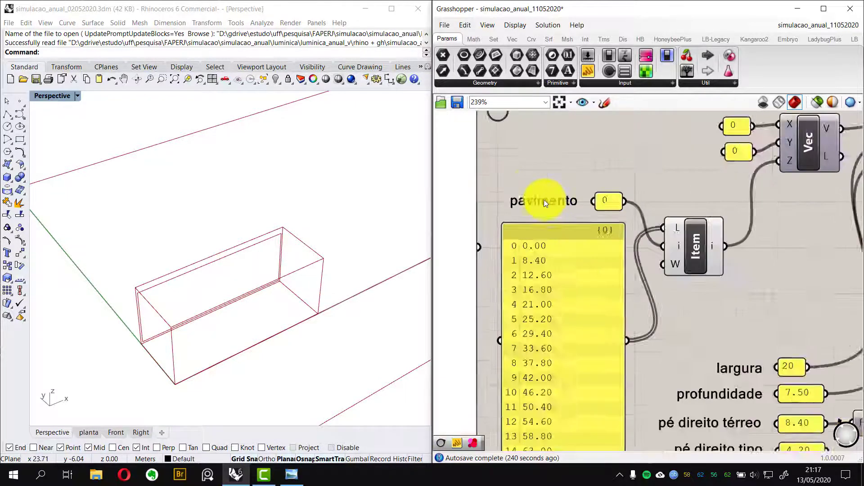
{"action": "right_click_drag", "start_coordinate": [704, 320], "coordinate": [707, 229]}
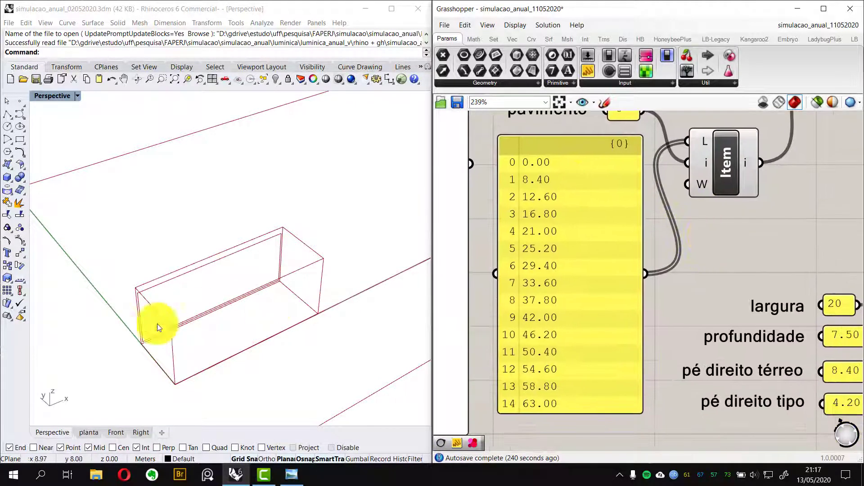
{"action": "right_click_drag", "start_coordinate": [663, 210], "coordinate": [693, 258]}
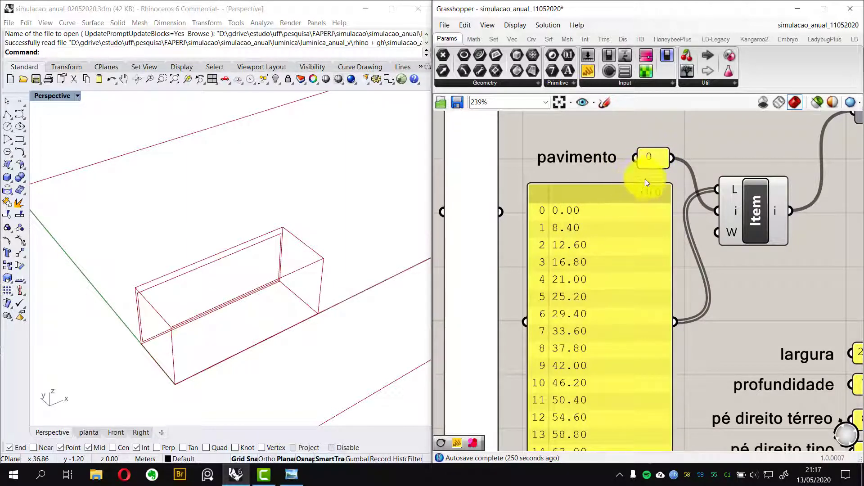
{"action": "scroll", "coordinate": [645, 179], "scroll_direction": "down", "scroll_amount": 5}
{"action": "scroll", "coordinate": [683, 251], "scroll_direction": "up", "scroll_amount": 3}
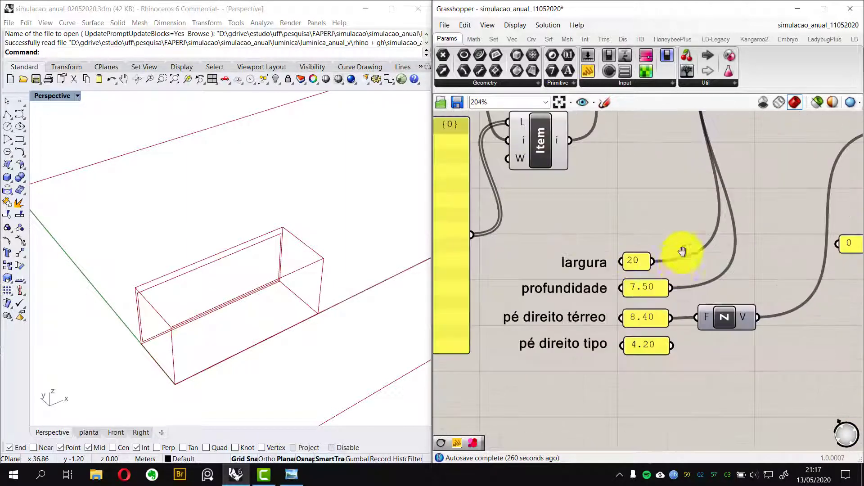
{"action": "right_click_drag", "start_coordinate": [682, 251], "coordinate": [672, 211]}
{"action": "left_click_drag", "start_coordinate": [579, 210], "coordinate": [617, 189]}
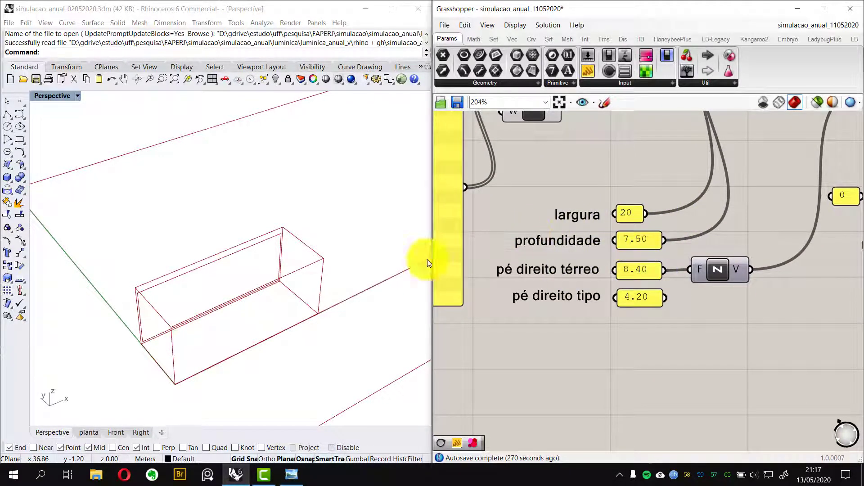
{"action": "right_click_drag", "start_coordinate": [215, 322], "coordinate": [219, 307]}
{"action": "right_click_drag", "start_coordinate": [643, 198], "coordinate": [671, 190]}
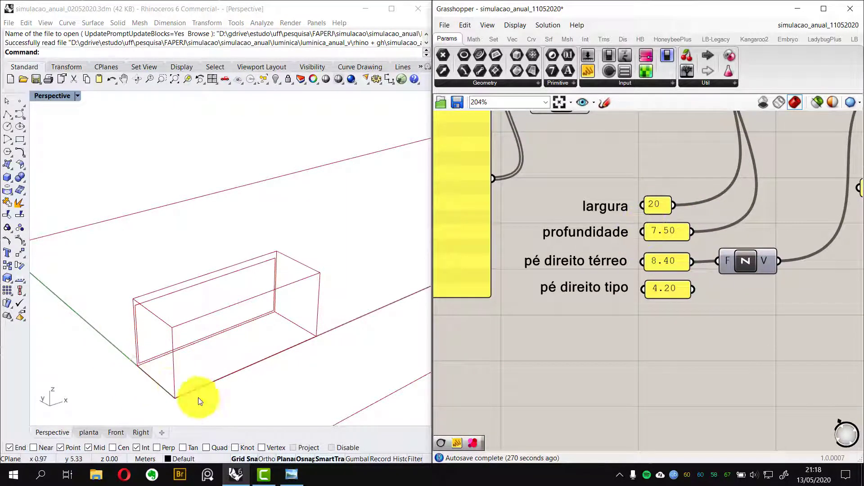
Open the corte1.png section drawing to check the storey heights, then return to the modelling windows
{"action": "right_click_drag", "start_coordinate": [189, 376], "coordinate": [162, 374]}
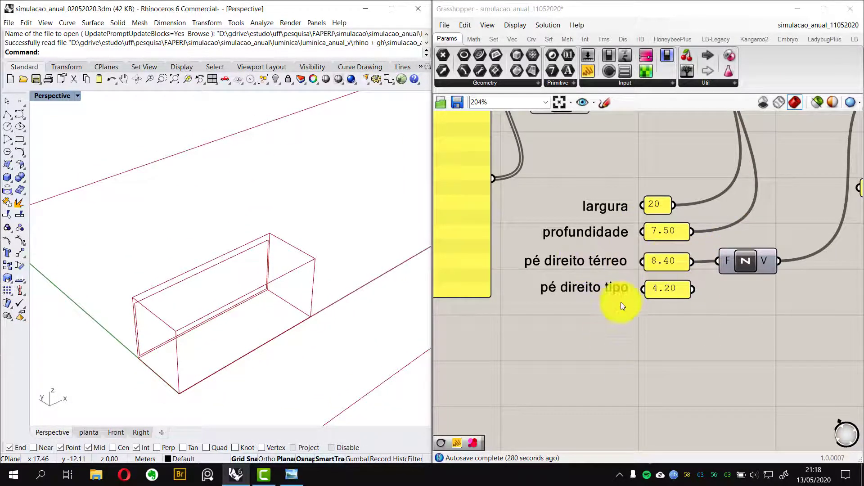
{"action": "left_click", "coordinate": [291, 476]}
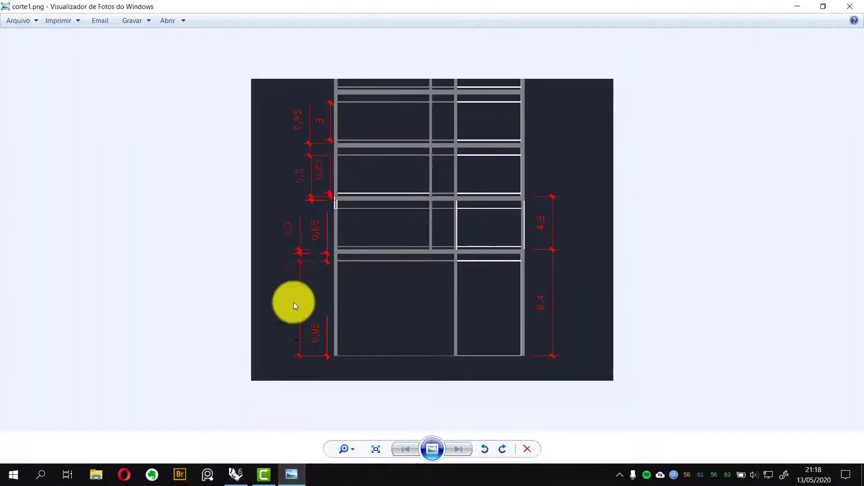
{"action": "left_click", "coordinate": [296, 480]}
Set the pé direito térreo panel value to 7.45
{"action": "right_click_drag", "start_coordinate": [664, 321], "coordinate": [633, 337]}
{"action": "double_click", "coordinate": [569, 286]}
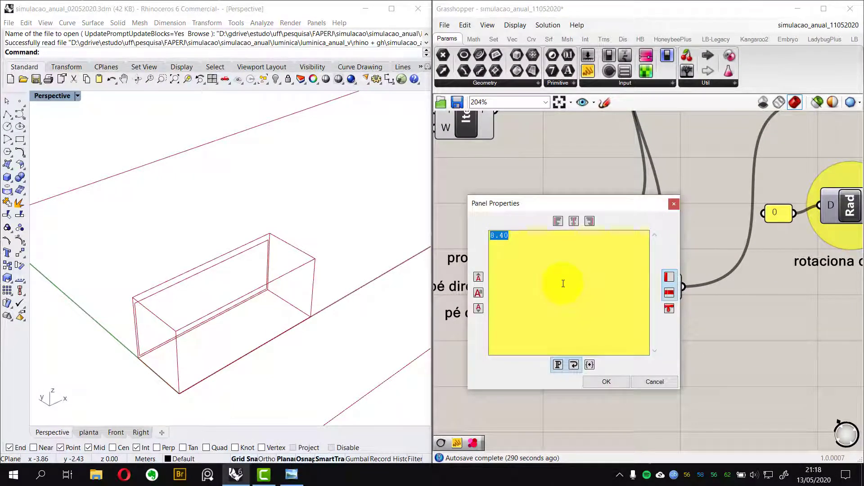
{"action": "type", "text": "7.45"}
{"action": "left_click", "coordinate": [614, 382]}
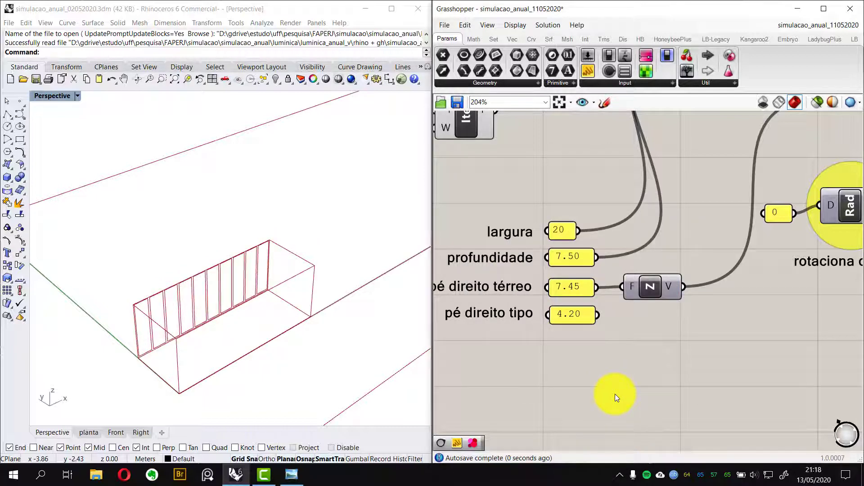
Examine the pé direito térreo and pé direito tipo inputs against the room box in the perspective view
{"action": "right_click_drag", "start_coordinate": [149, 299], "coordinate": [229, 262]}
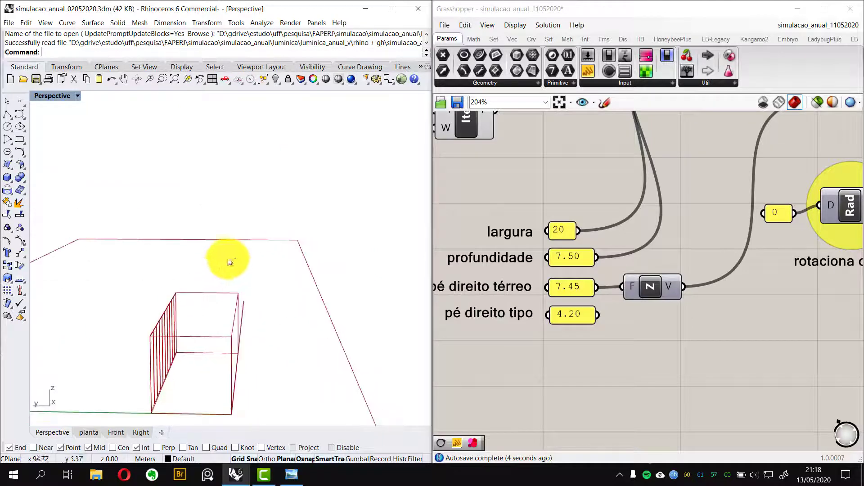
{"action": "scroll", "coordinate": [676, 302], "scroll_direction": "down", "scroll_amount": 3}
{"action": "right_click_drag", "start_coordinate": [675, 302], "coordinate": [636, 301]}
{"action": "scroll", "coordinate": [585, 290], "scroll_direction": "up", "scroll_amount": 2}
{"action": "right_click_drag", "start_coordinate": [580, 289], "coordinate": [677, 301]}
{"action": "scroll", "coordinate": [658, 310], "scroll_direction": "up", "scroll_amount": 2}
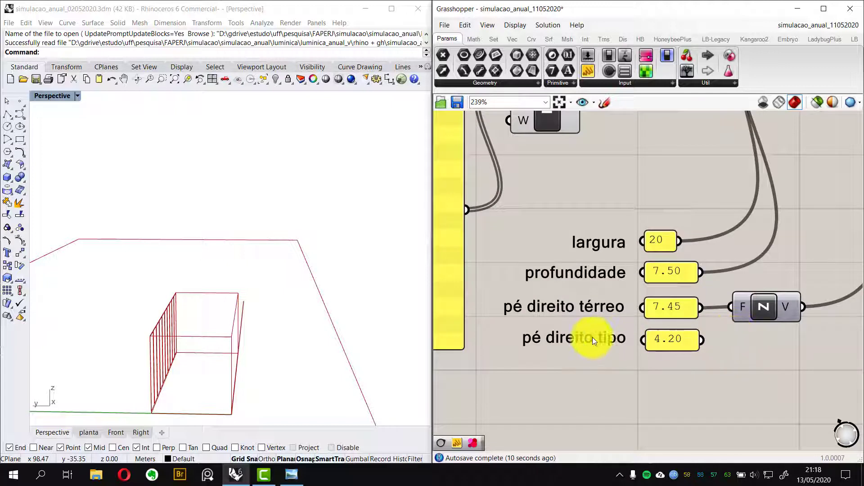
{"action": "right_click_drag", "start_coordinate": [700, 356], "coordinate": [648, 360]}
{"action": "left_click_drag", "start_coordinate": [651, 347], "coordinate": [680, 318]}
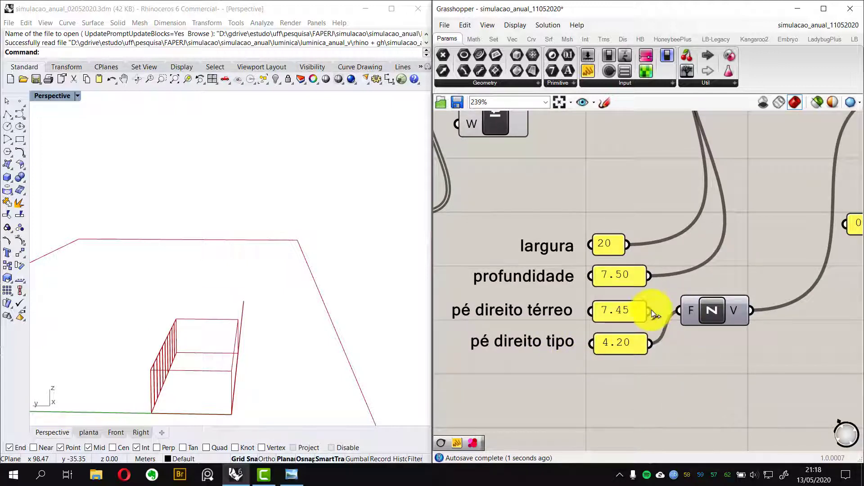
{"action": "left_click_drag", "start_coordinate": [696, 313], "coordinate": [696, 314]}
{"action": "right_click_drag", "start_coordinate": [234, 358], "coordinate": [212, 347]}
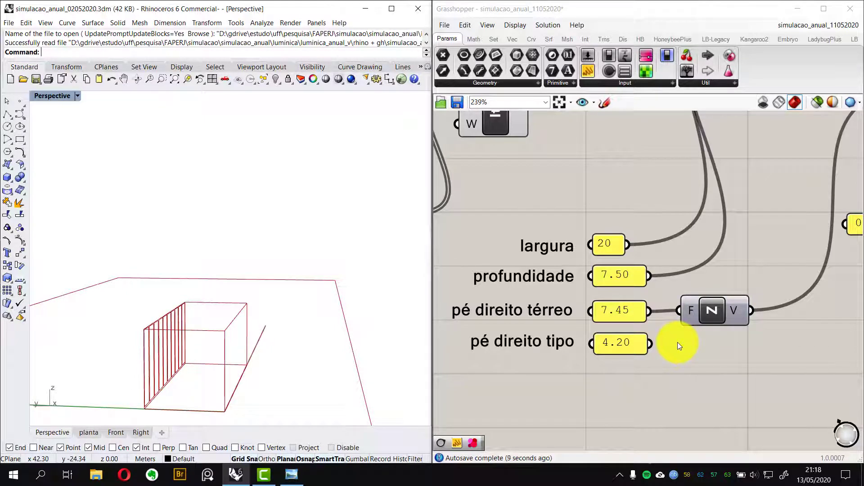
Examine the Rectangle, Extr, Rotate and Rad components that build the ground-floor room
{"action": "scroll", "coordinate": [720, 225], "scroll_direction": "down", "scroll_amount": 2}
{"action": "right_click_drag", "start_coordinate": [715, 230], "coordinate": [652, 262]}
{"action": "scroll", "coordinate": [615, 255], "scroll_direction": "down", "scroll_amount": 1}
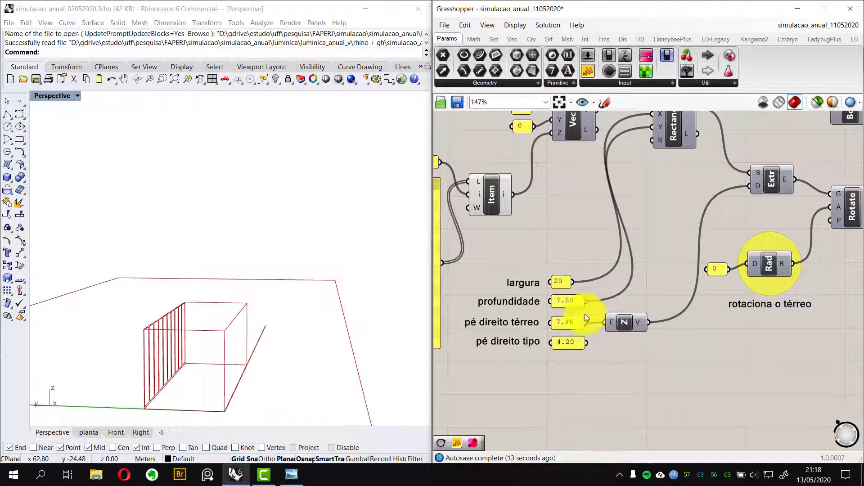
{"action": "right_click_drag", "start_coordinate": [122, 346], "coordinate": [97, 358]}
{"action": "scroll", "coordinate": [684, 247], "scroll_direction": "down", "scroll_amount": 1}
{"action": "right_click_drag", "start_coordinate": [737, 234], "coordinate": [624, 271]}
{"action": "right_click_drag", "start_coordinate": [388, 275], "coordinate": [149, 291]}
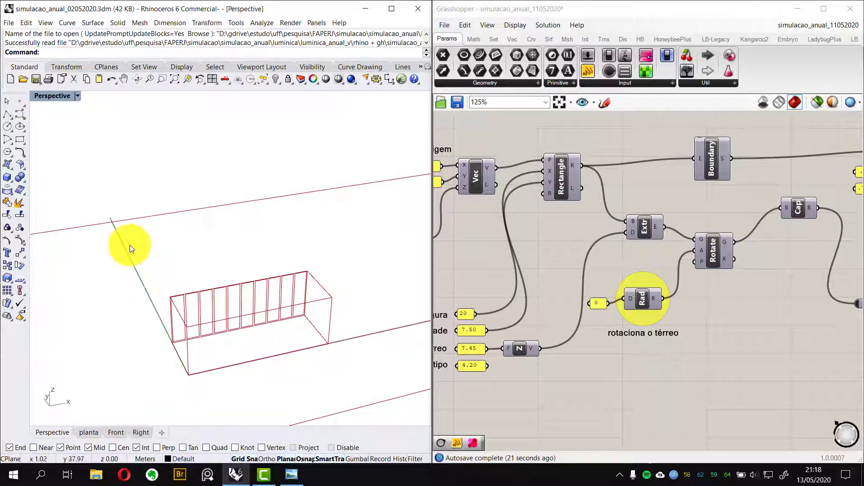
{"action": "right_click_drag", "start_coordinate": [141, 271], "coordinate": [210, 311]}
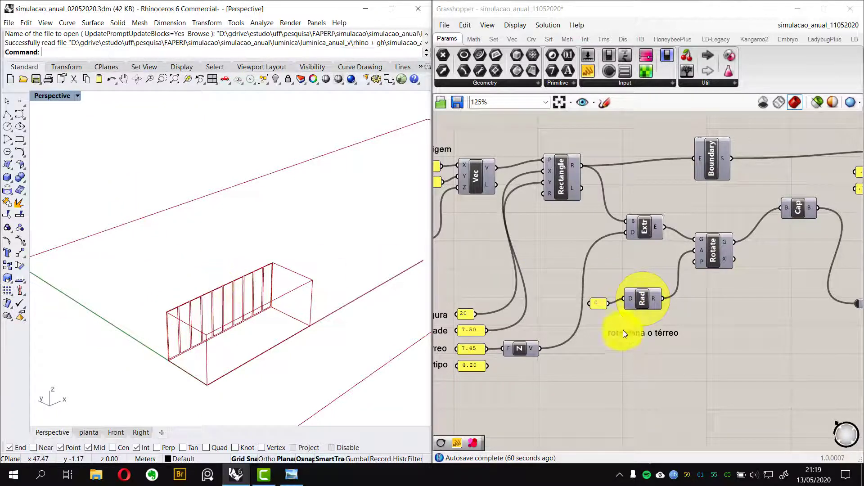
Set the rotaciona o térreo angle panel to 90 to rotate the ground-floor room
{"action": "right_click_drag", "start_coordinate": [679, 353], "coordinate": [650, 289]}
{"action": "scroll", "coordinate": [650, 289], "scroll_direction": "up", "scroll_amount": 3}
{"action": "double_click", "coordinate": [614, 258]}
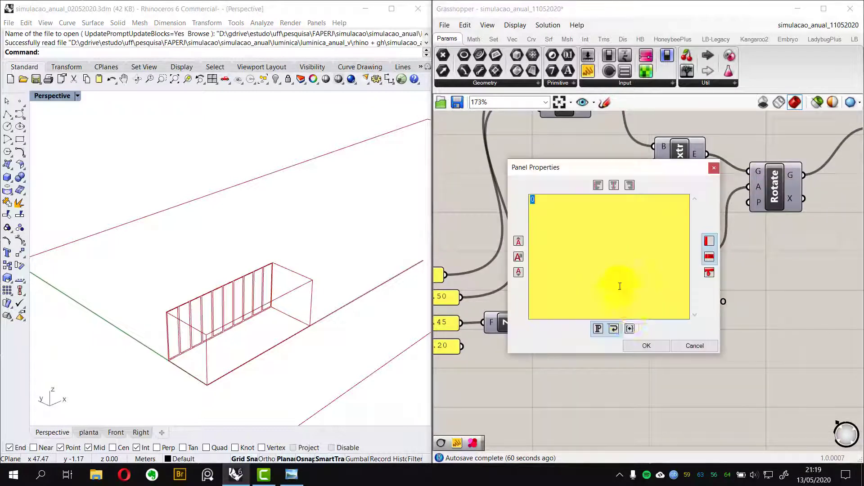
{"action": "type", "text": "90"}
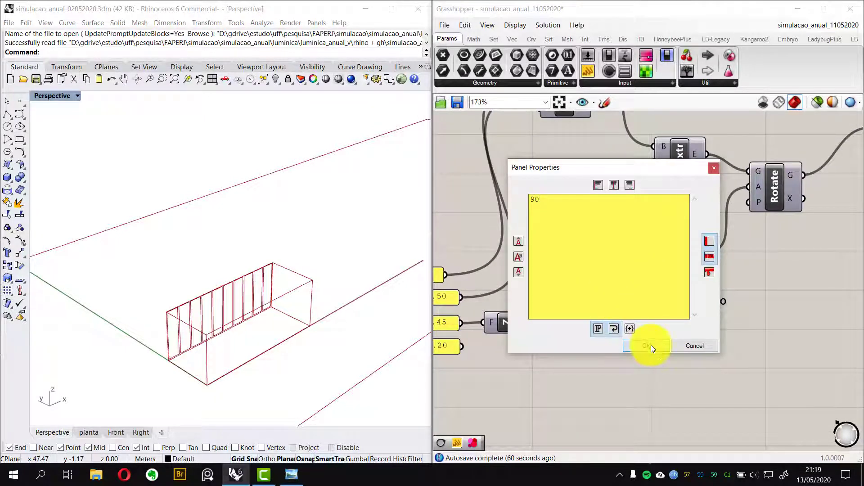
{"action": "left_click", "coordinate": [651, 345]}
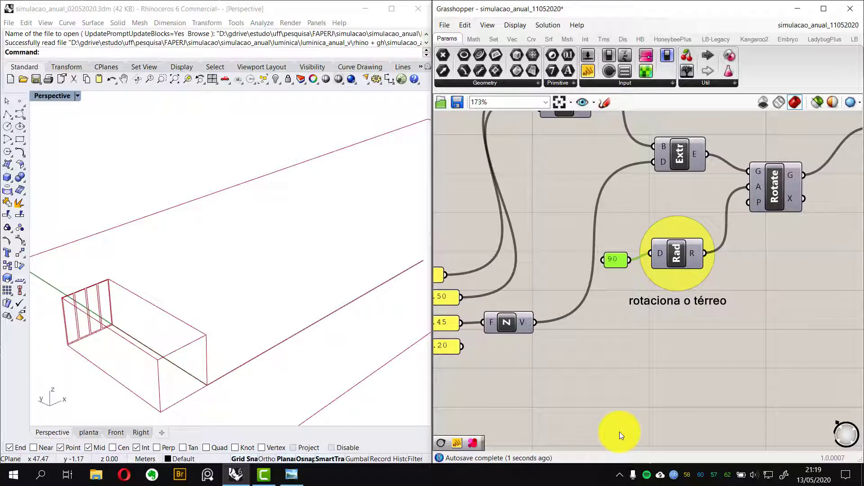
{"action": "right_click_drag", "start_coordinate": [97, 365], "coordinate": [115, 318]}
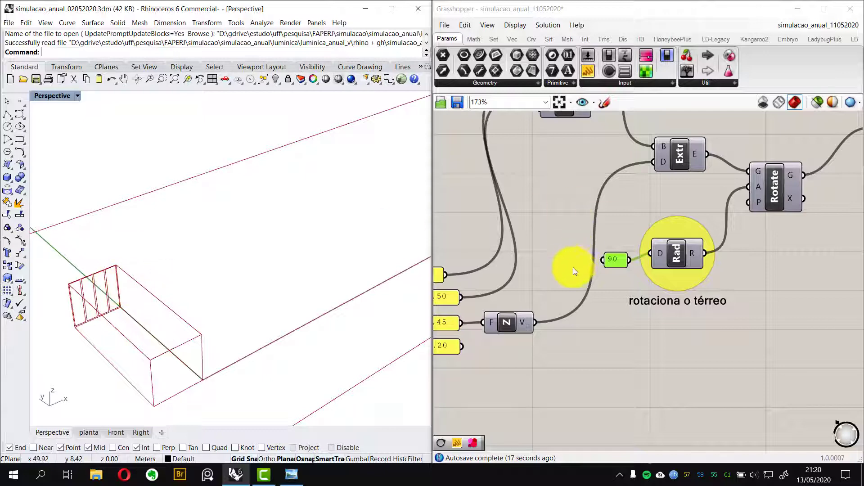
Undo the rotation angle edits on the rotaciona o térreo panel
{"action": "double_click", "coordinate": [613, 259]}
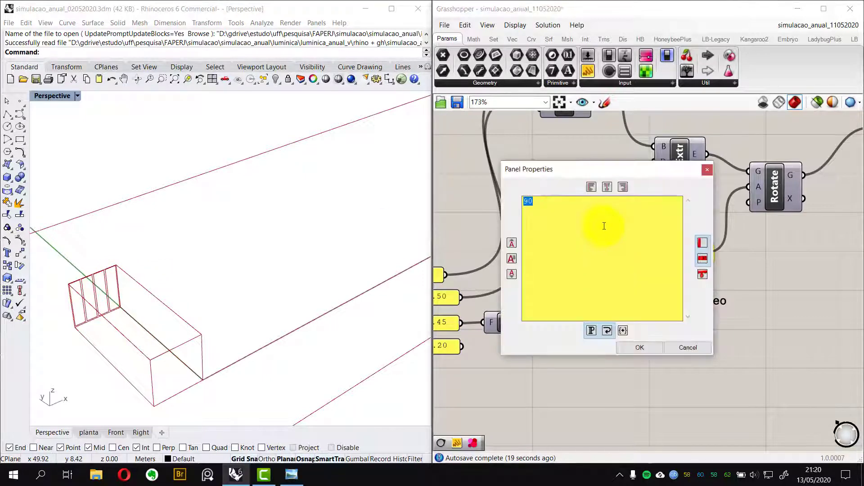
{"action": "left_click", "coordinate": [607, 230]}
{"action": "left_click", "coordinate": [649, 344]}
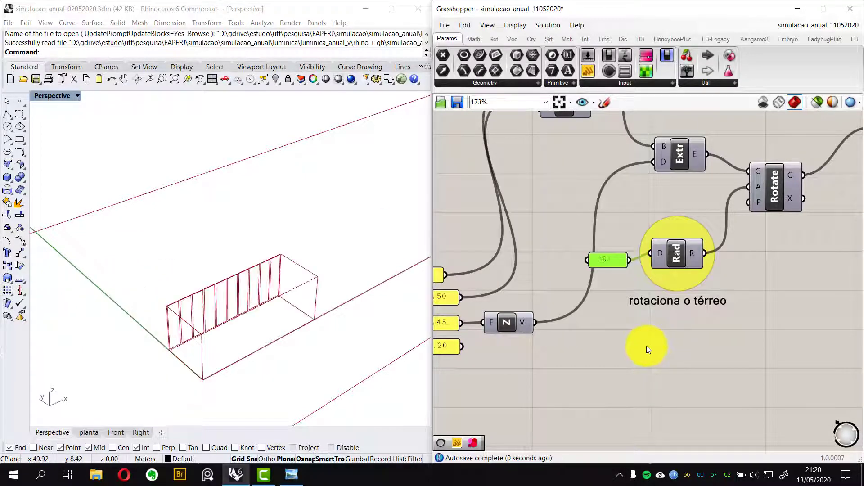
{"action": "key", "text": "ctrl+z"}
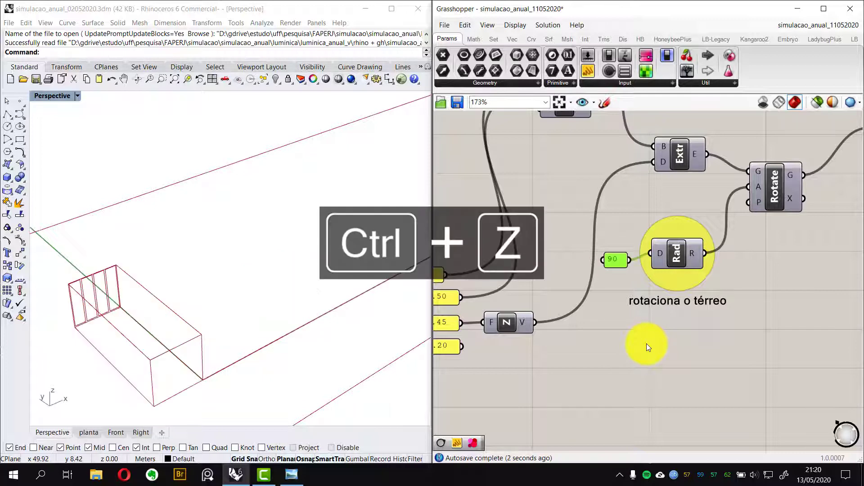
{"action": "left_click", "coordinate": [648, 342]}
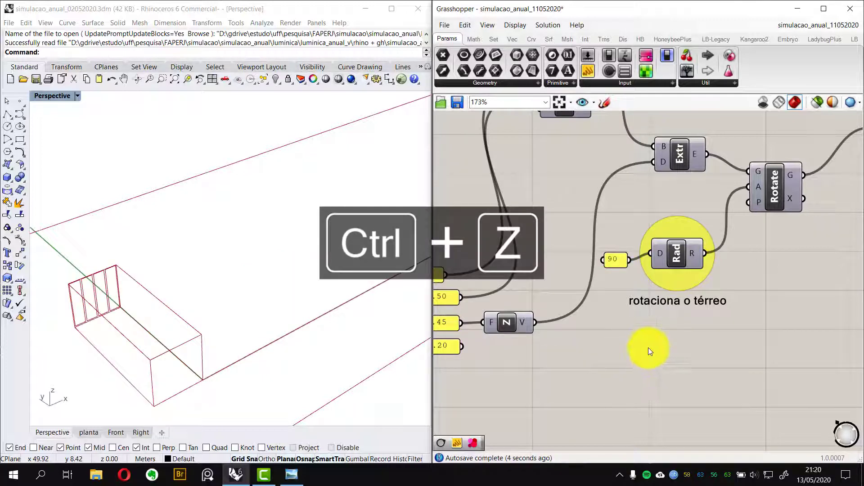
{"action": "key", "text": "ctrl+z"}
{"action": "left_click", "coordinate": [635, 331]}
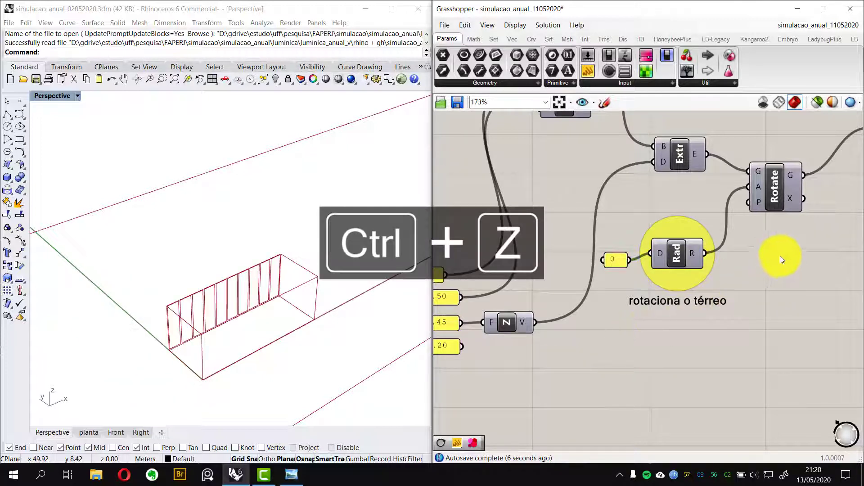
Examine how the Rad output feeds the Rotate component and the rest of the AMBIENTE group
{"action": "right_click_drag", "start_coordinate": [779, 256], "coordinate": [691, 305]}
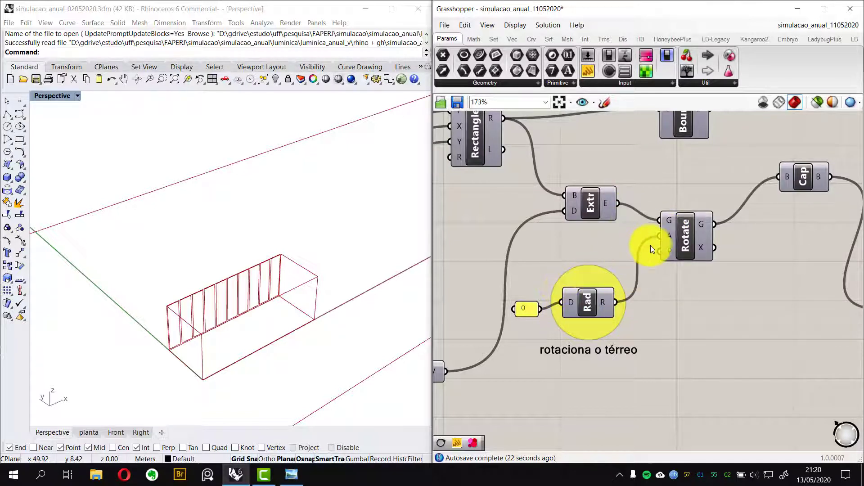
{"action": "right_click_drag", "start_coordinate": [732, 278], "coordinate": [703, 280]}
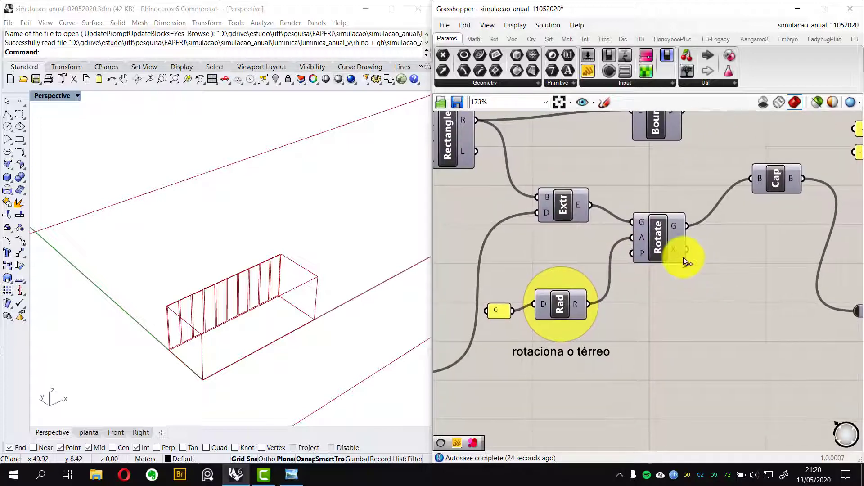
{"action": "scroll", "coordinate": [683, 257], "scroll_direction": "down", "scroll_amount": 4}
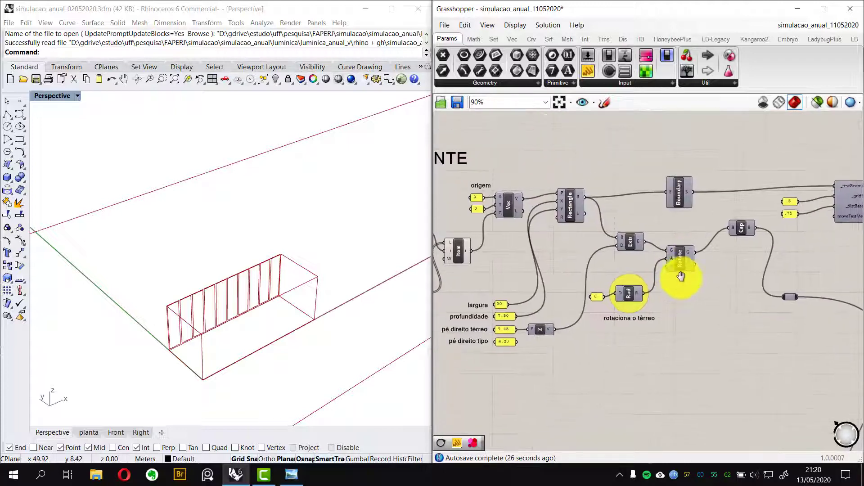
{"action": "scroll", "coordinate": [612, 290], "scroll_direction": "up", "scroll_amount": 5}
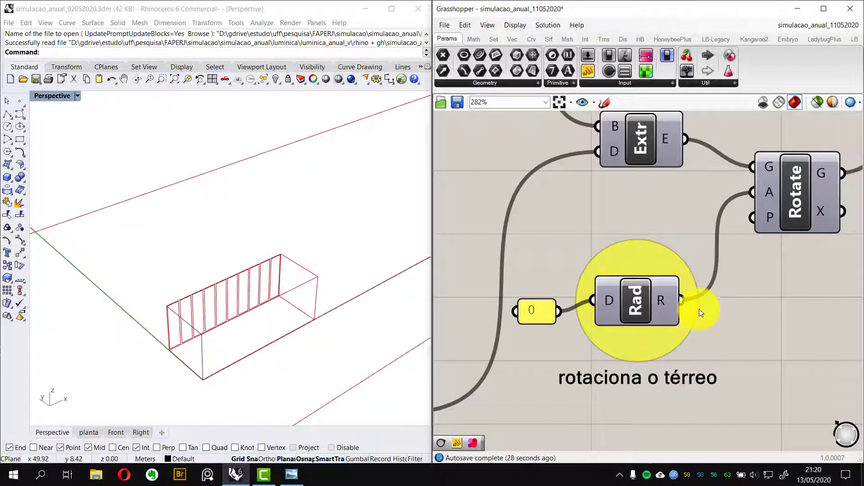
{"action": "scroll", "coordinate": [664, 252], "scroll_direction": "down", "scroll_amount": 5}
{"action": "scroll", "coordinate": [678, 269], "scroll_direction": "up", "scroll_amount": 2}
{"action": "scroll", "coordinate": [660, 287], "scroll_direction": "down", "scroll_amount": 3}
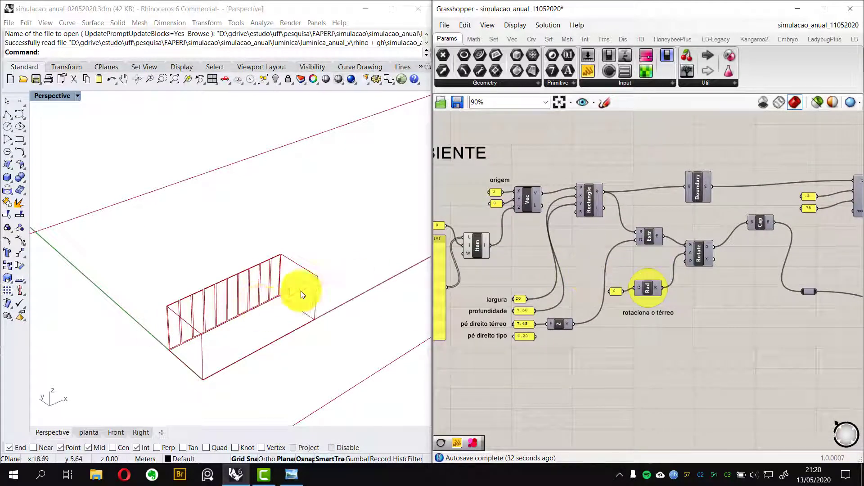
{"action": "scroll", "coordinate": [577, 271], "scroll_direction": "down", "scroll_amount": 3}
{"action": "scroll", "coordinate": [579, 275], "scroll_direction": "down", "scroll_amount": 2}
{"action": "right_click_drag", "start_coordinate": [603, 317], "coordinate": [593, 249]}
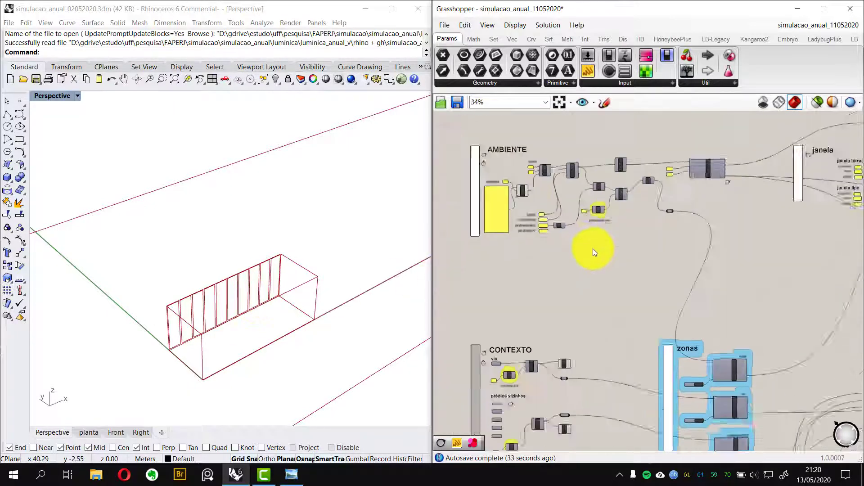
Examine the CONTEXTO group's via and prédios vizinhos inputs and their rotation components
{"action": "scroll", "coordinate": [593, 249], "scroll_direction": "down", "scroll_amount": 2}
{"action": "right_click_drag", "start_coordinate": [526, 358], "coordinate": [533, 303]}
{"action": "scroll", "coordinate": [533, 288], "scroll_direction": "up", "scroll_amount": 12}
{"action": "scroll", "coordinate": [588, 260], "scroll_direction": "down", "scroll_amount": 3}
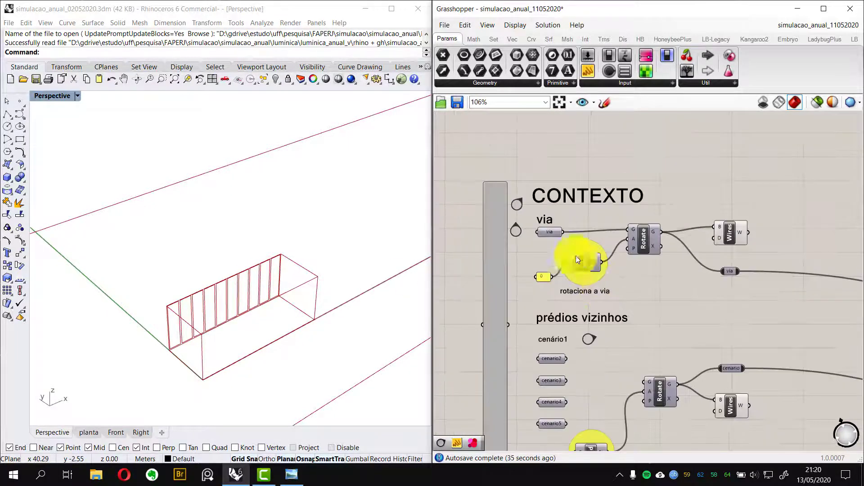
{"action": "scroll", "coordinate": [549, 223], "scroll_direction": "up", "scroll_amount": 3}
{"action": "scroll", "coordinate": [614, 306], "scroll_direction": "down", "scroll_amount": 5}
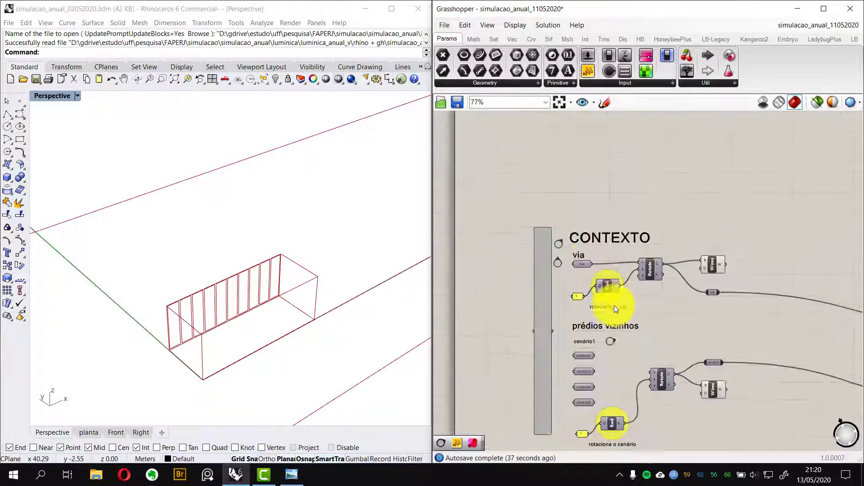
{"action": "right_click_drag", "start_coordinate": [624, 443], "coordinate": [586, 324]}
{"action": "scroll", "coordinate": [581, 330], "scroll_direction": "up", "scroll_amount": 5}
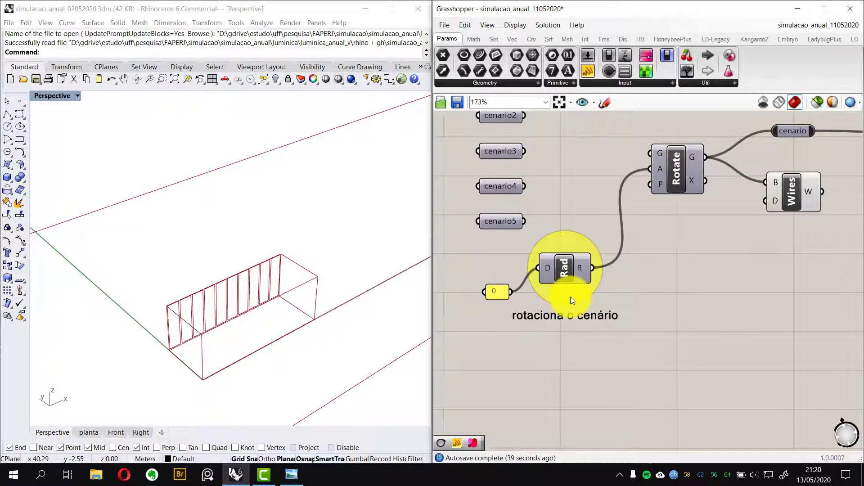
{"action": "scroll", "coordinate": [571, 296], "scroll_direction": "down", "scroll_amount": 5}
{"action": "scroll", "coordinate": [571, 297], "scroll_direction": "down", "scroll_amount": 5}
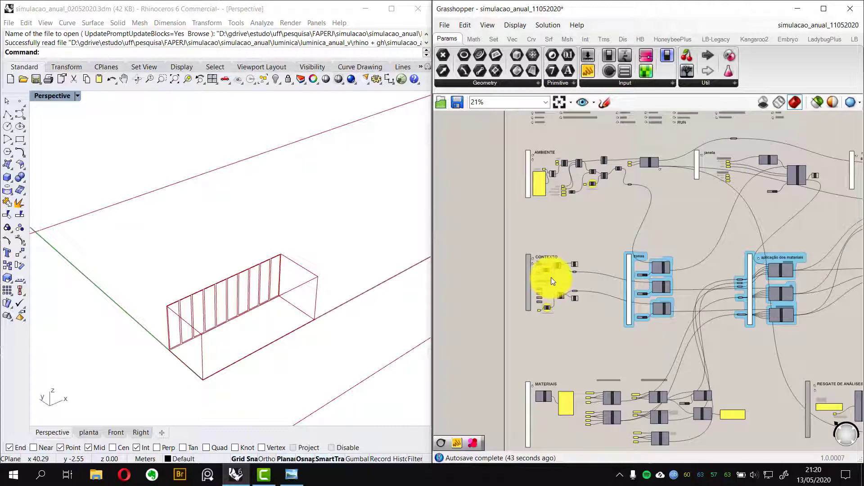
{"action": "scroll", "coordinate": [585, 185], "scroll_direction": "up", "scroll_amount": 7}
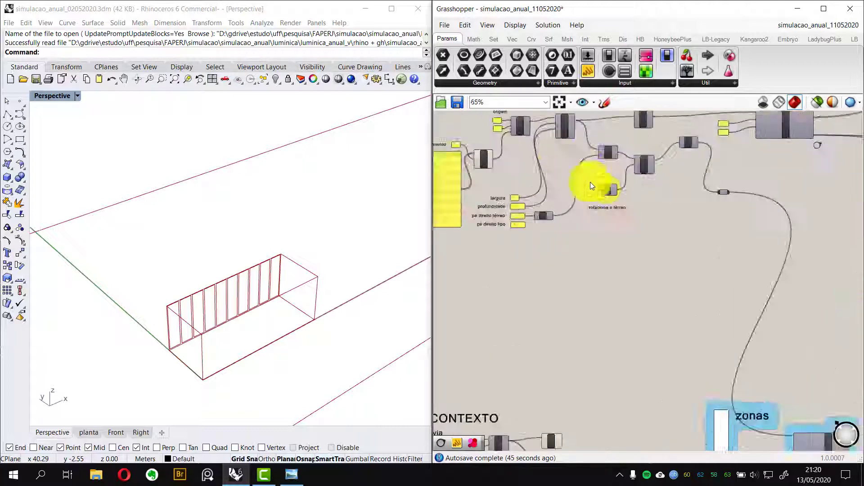
{"action": "scroll", "coordinate": [571, 251], "scroll_direction": "down", "scroll_amount": 4}
{"action": "scroll", "coordinate": [555, 297], "scroll_direction": "up", "scroll_amount": 5}
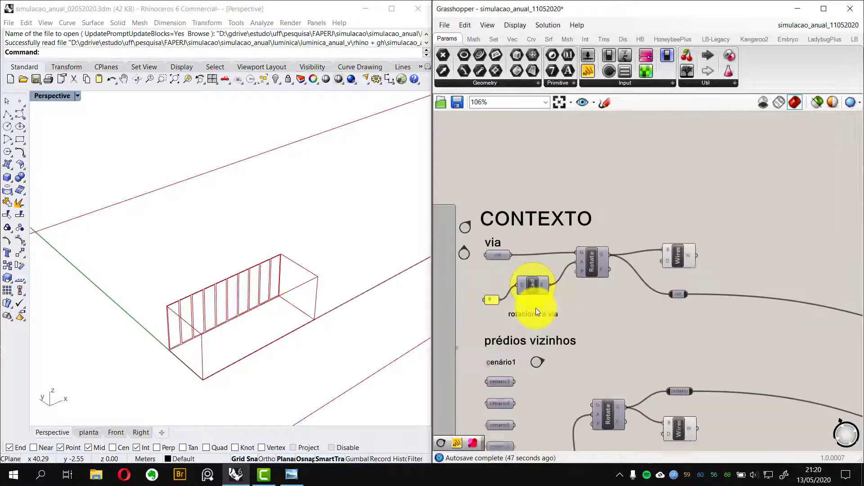
{"action": "right_click_drag", "start_coordinate": [535, 308], "coordinate": [595, 189]}
{"action": "scroll", "coordinate": [594, 188], "scroll_direction": "up", "scroll_amount": 3}
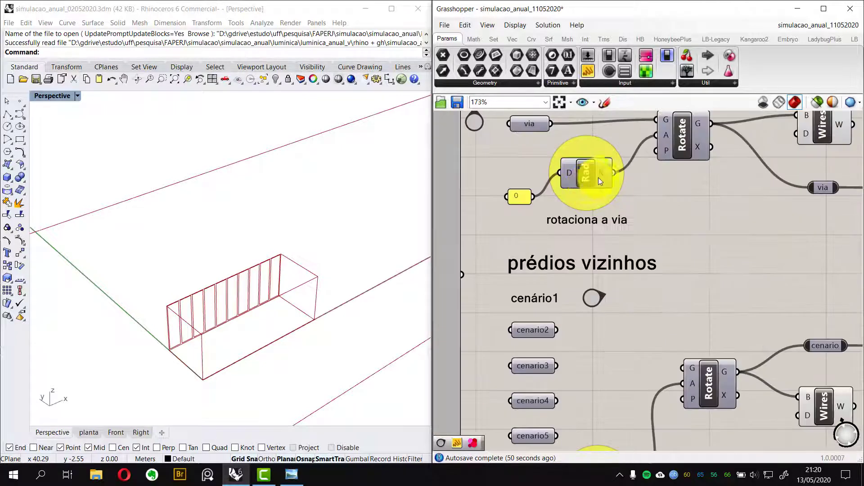
{"action": "scroll", "coordinate": [589, 198], "scroll_direction": "down", "scroll_amount": 3}
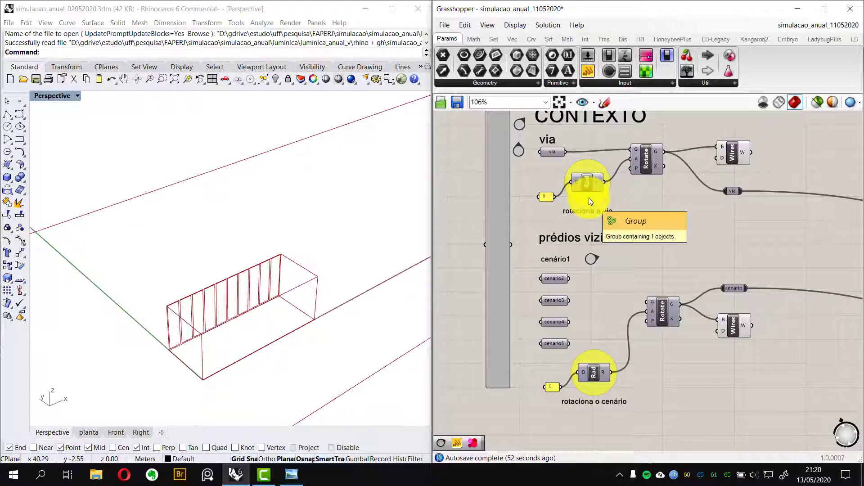
{"action": "scroll", "coordinate": [589, 198], "scroll_direction": "down", "scroll_amount": 5}
{"action": "right_click_drag", "start_coordinate": [606, 213], "coordinate": [581, 238]}
{"action": "right_click_drag", "start_coordinate": [597, 270], "coordinate": [569, 335]}
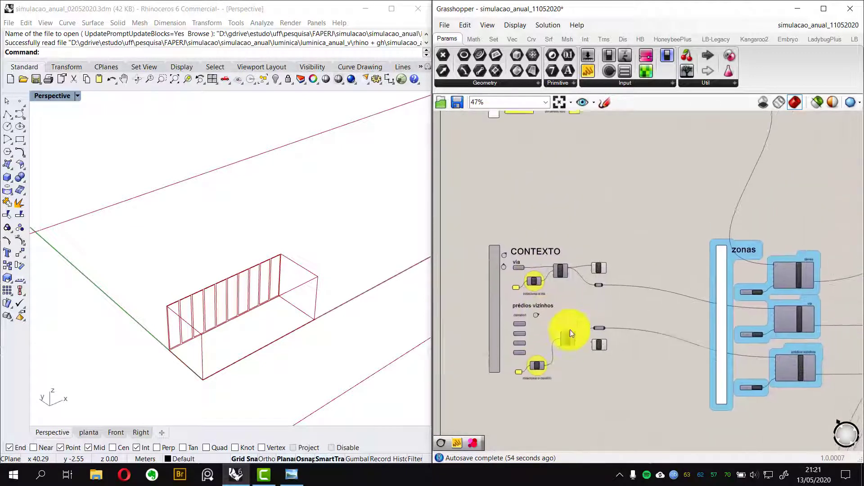
Review the rotaciona o térreo Rad component and its link to Rotate alongside the room in the viewport
{"action": "right_click_drag", "start_coordinate": [610, 130], "coordinate": [595, 248]}
{"action": "scroll", "coordinate": [623, 250], "scroll_direction": "up", "scroll_amount": 8}
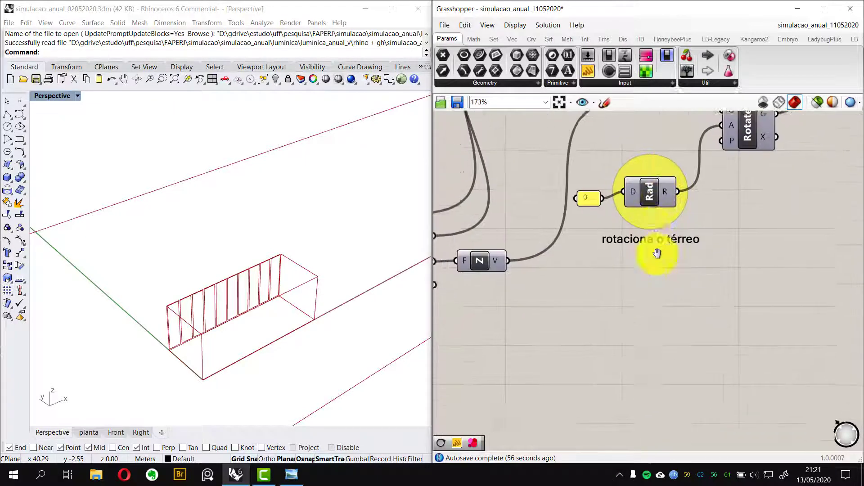
{"action": "mouse_move", "coordinate": [326, 338]}
{"action": "right_mouse_down"}
{"action": "mouse_move", "coordinate": [247, 318]}
{"action": "mouse_move", "coordinate": [356, 303]}
{"action": "mouse_move", "coordinate": [315, 310]}
{"action": "mouse_move", "coordinate": [209, 304]}
{"action": "mouse_move", "coordinate": [310, 335]}
{"action": "right_mouse_up"}
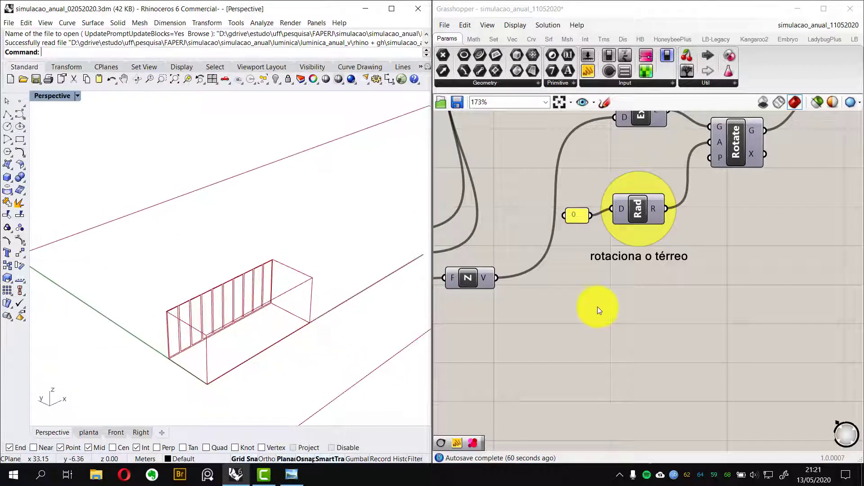
{"action": "left_click", "coordinate": [600, 307]}
{"action": "scroll", "coordinate": [600, 307], "scroll_direction": "down", "scroll_amount": 5}
{"action": "scroll", "coordinate": [579, 294], "scroll_direction": "up", "scroll_amount": 5}
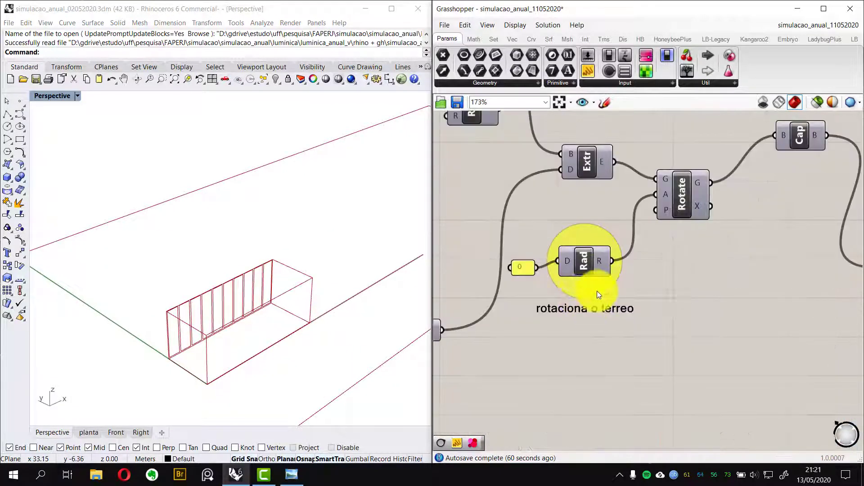
{"action": "scroll", "coordinate": [597, 291], "scroll_direction": "down", "scroll_amount": 1}
{"action": "right_click_drag", "start_coordinate": [664, 283], "coordinate": [610, 330]}
{"action": "right_click_drag", "start_coordinate": [691, 289], "coordinate": [570, 329]}
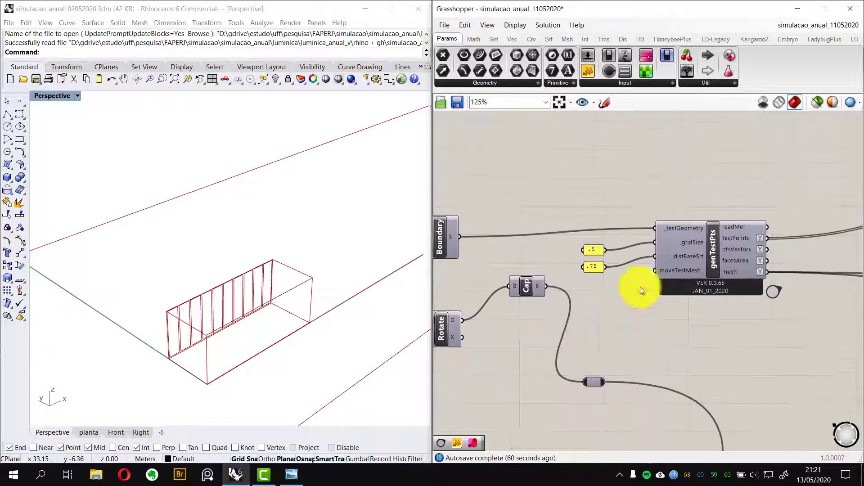
Examine the genTestPts component's gridSize and _distBaseSrf input panels
{"action": "scroll", "coordinate": [637, 270], "scroll_direction": "up", "scroll_amount": 3}
{"action": "scroll", "coordinate": [636, 269], "scroll_direction": "up", "scroll_amount": 2}
{"action": "right_click_drag", "start_coordinate": [641, 271], "coordinate": [637, 299]}
{"action": "left_click", "coordinate": [792, 254]}
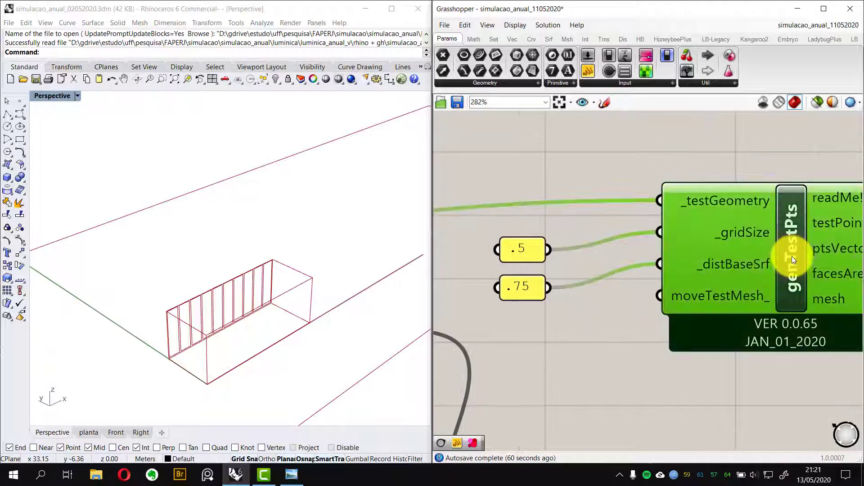
{"action": "left_click", "coordinate": [629, 331]}
{"action": "right_click_drag", "start_coordinate": [573, 250], "coordinate": [604, 258]}
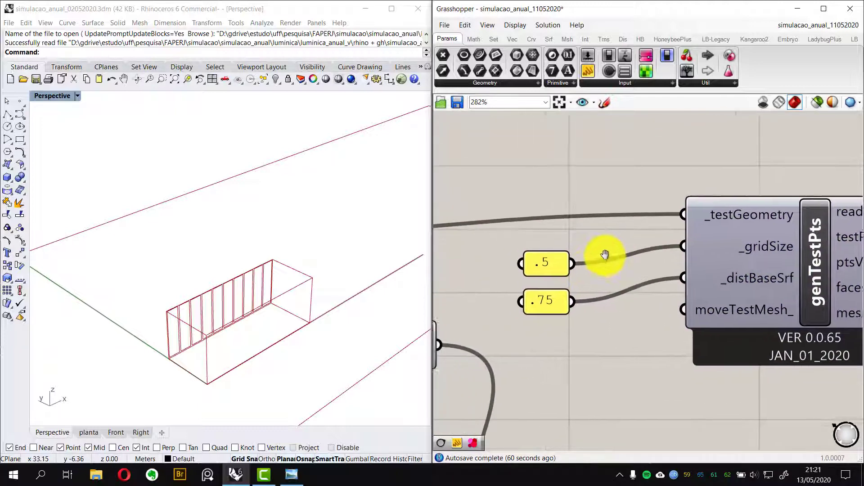
{"action": "right_click_drag", "start_coordinate": [302, 322], "coordinate": [324, 320]}
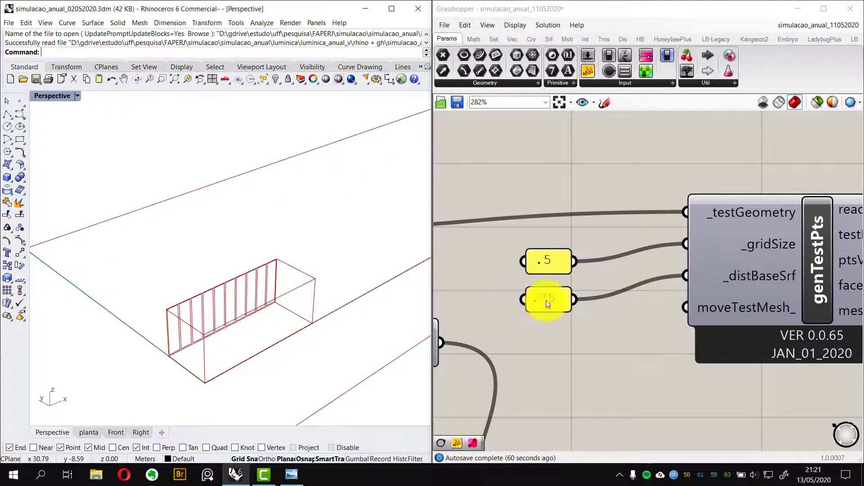
Examine the janela térreo and janela tipo input panels in the janela group
{"action": "scroll", "coordinate": [546, 300], "scroll_direction": "down", "scroll_amount": 3}
{"action": "scroll", "coordinate": [546, 301], "scroll_direction": "down", "scroll_amount": 5}
{"action": "right_click_drag", "start_coordinate": [619, 315], "coordinate": [539, 307]}
{"action": "scroll", "coordinate": [656, 274], "scroll_direction": "up", "scroll_amount": 5}
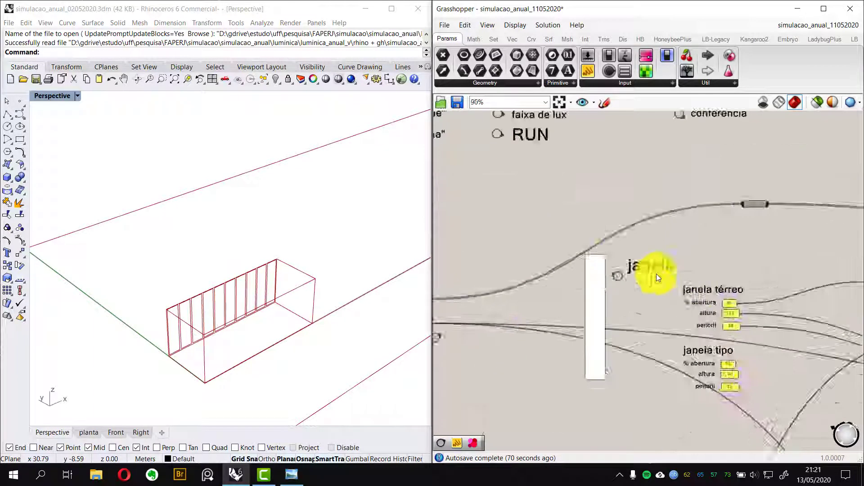
{"action": "right_click_drag", "start_coordinate": [681, 289], "coordinate": [619, 284]}
{"action": "scroll", "coordinate": [619, 285], "scroll_direction": "up", "scroll_amount": 5}
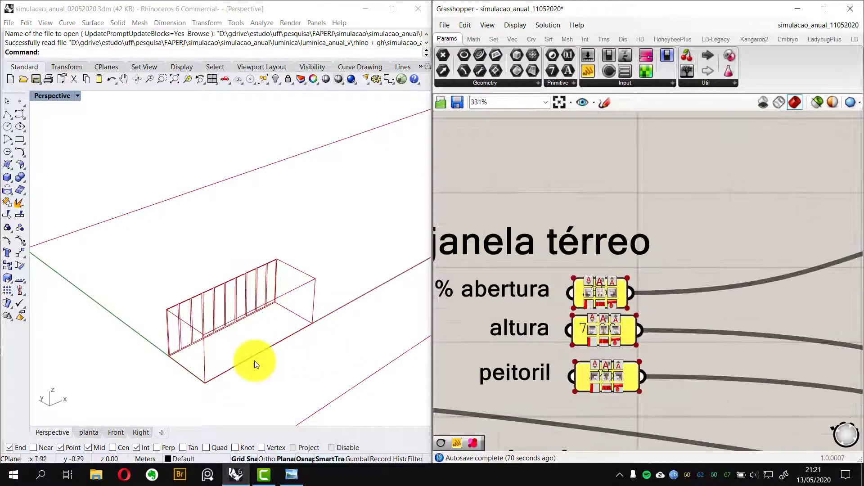
{"action": "mouse_move", "coordinate": [251, 357]}
{"action": "right_mouse_down"}
{"action": "mouse_move", "coordinate": [279, 329]}
{"action": "mouse_move", "coordinate": [256, 344]}
{"action": "mouse_move", "coordinate": [349, 328]}
{"action": "mouse_move", "coordinate": [365, 317]}
{"action": "mouse_move", "coordinate": [270, 338]}
{"action": "mouse_move", "coordinate": [283, 351]}
{"action": "mouse_move", "coordinate": [264, 359]}
{"action": "right_mouse_up"}
{"action": "scroll", "coordinate": [687, 261], "scroll_direction": "down", "scroll_amount": 2}
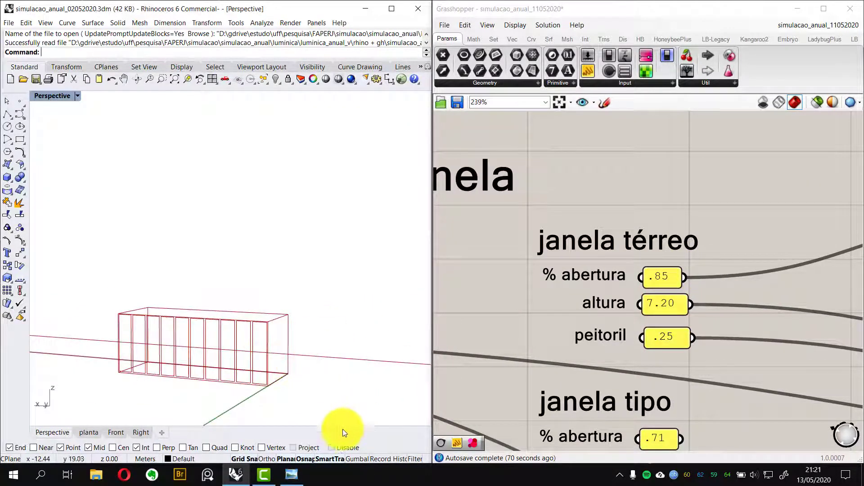
Consult the corte1.png section drawing and inspect the room's window frames in the viewport
{"action": "left_click", "coordinate": [293, 479]}
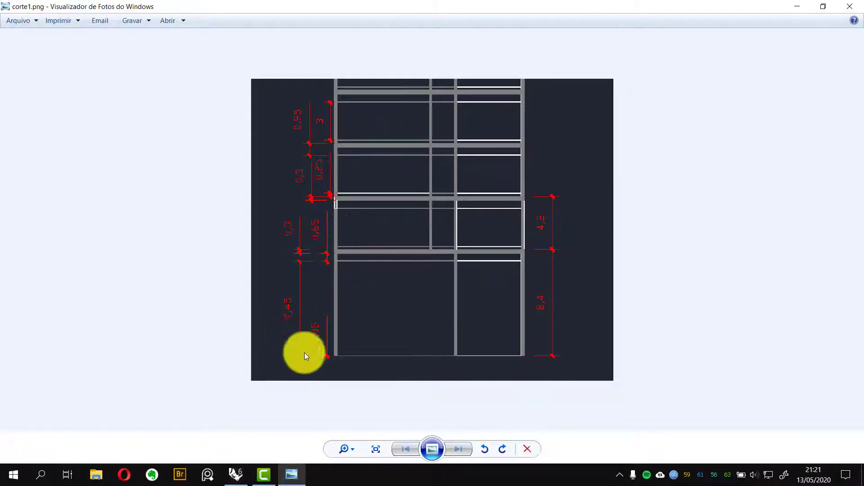
{"action": "left_click", "coordinate": [797, 7]}
{"action": "right_click_drag", "start_coordinate": [239, 396], "coordinate": [162, 375]}
{"action": "scroll", "coordinate": [162, 375], "scroll_direction": "up", "scroll_amount": 5}
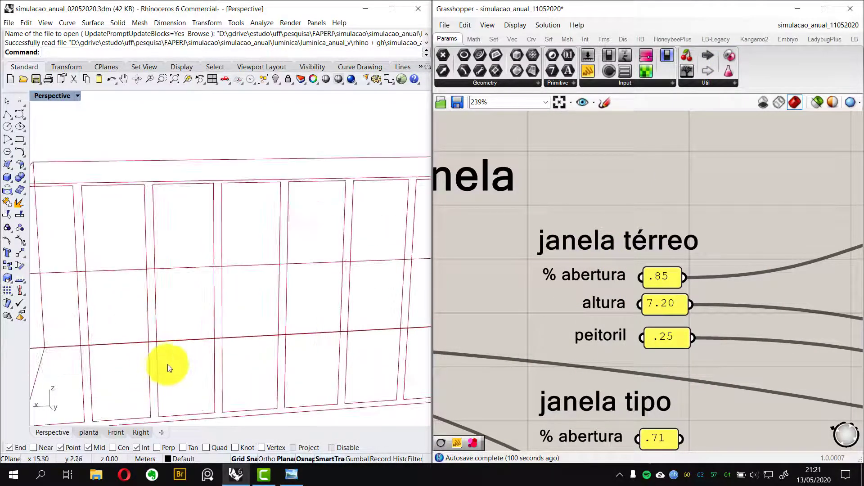
{"action": "scroll", "coordinate": [608, 260], "scroll_direction": "down", "scroll_amount": 2}
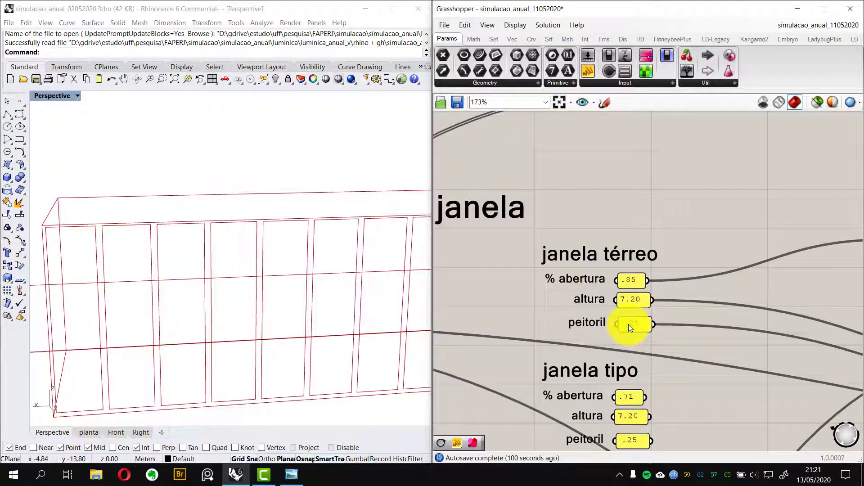
Set the janela térreo peitoril panel to 0
{"action": "double_click", "coordinate": [628, 324]}
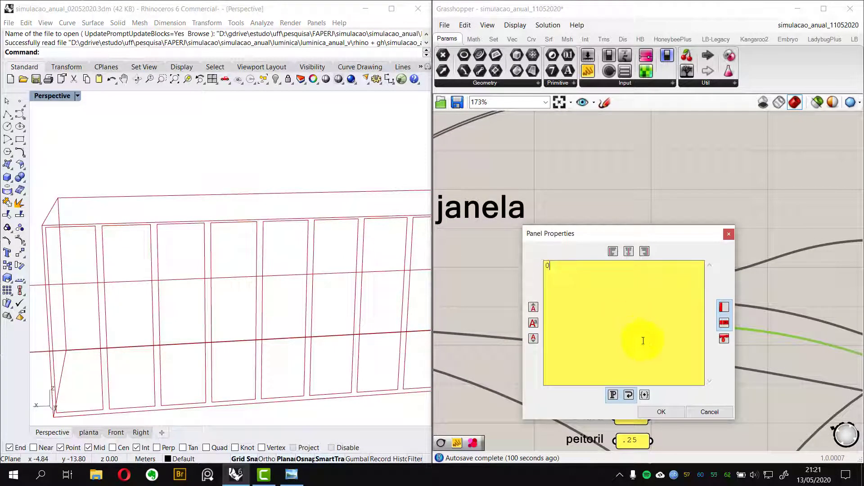
{"action": "left_click", "coordinate": [671, 412]}
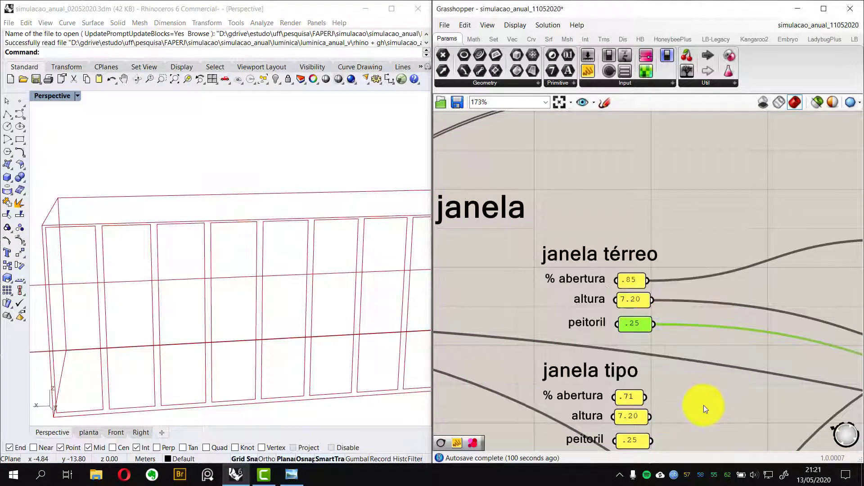
Inspect the sillHeight input of the glazingCreator component and undo the last action
{"action": "left_click", "coordinate": [668, 341]}
{"action": "scroll", "coordinate": [696, 338], "scroll_direction": "down", "scroll_amount": 3}
{"action": "right_click_drag", "start_coordinate": [815, 369], "coordinate": [642, 337]}
{"action": "right_click_drag", "start_coordinate": [804, 352], "coordinate": [753, 348]}
{"action": "scroll", "coordinate": [752, 348], "scroll_direction": "up", "scroll_amount": 2}
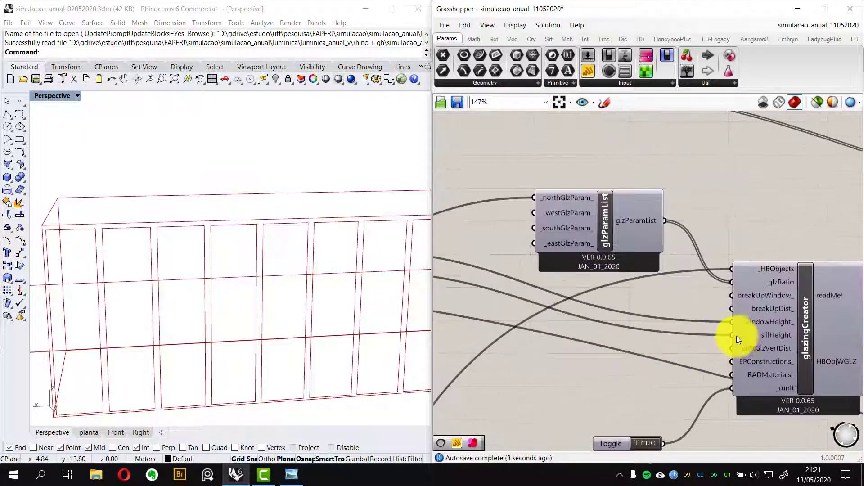
{"action": "left_click", "coordinate": [752, 337]}
{"action": "right_click", "coordinate": [749, 335]}
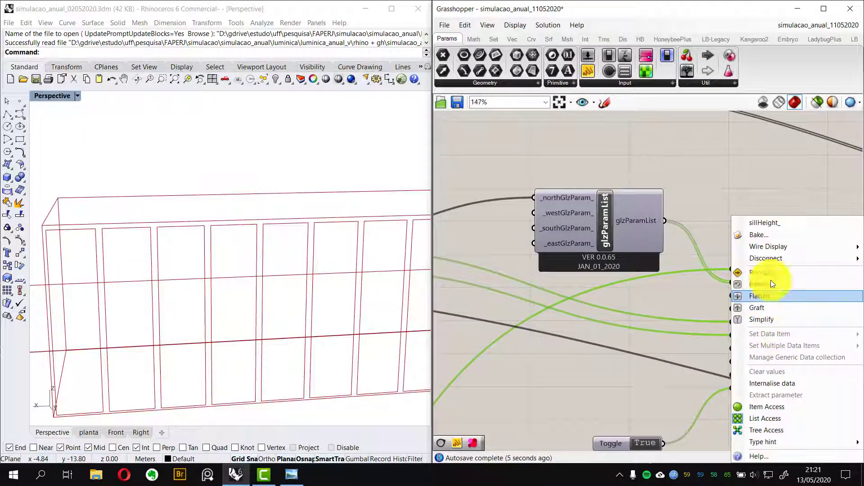
{"action": "mouse_move", "coordinate": [768, 247]}
{"action": "left_click", "coordinate": [700, 267]}
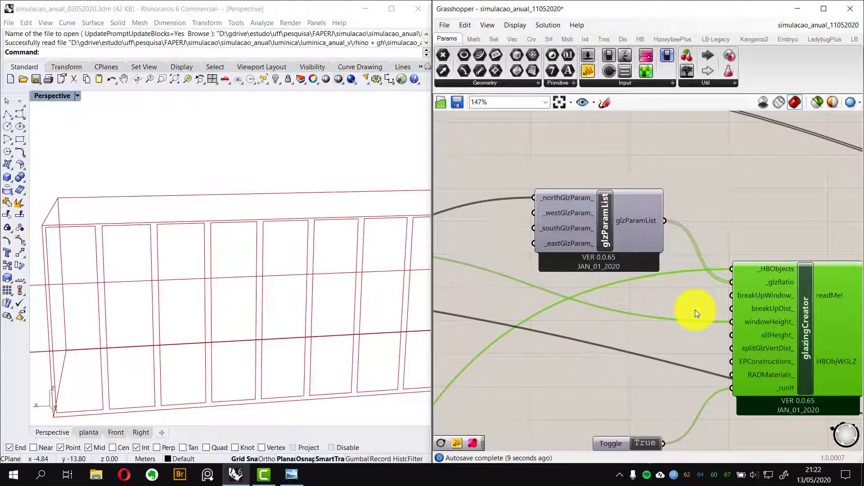
{"action": "key", "text": "ctrl+z"}
Set the janela térreo altura panel to 7.45
{"action": "scroll", "coordinate": [649, 320], "scroll_direction": "down", "scroll_amount": 4}
{"action": "right_click_drag", "start_coordinate": [493, 325], "coordinate": [655, 317]}
{"action": "scroll", "coordinate": [649, 289], "scroll_direction": "up", "scroll_amount": 3}
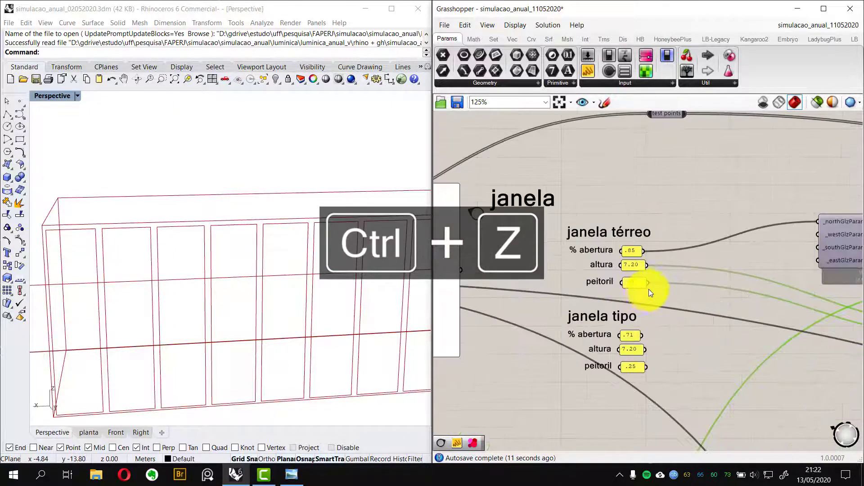
{"action": "scroll", "coordinate": [649, 289], "scroll_direction": "up", "scroll_amount": 5}
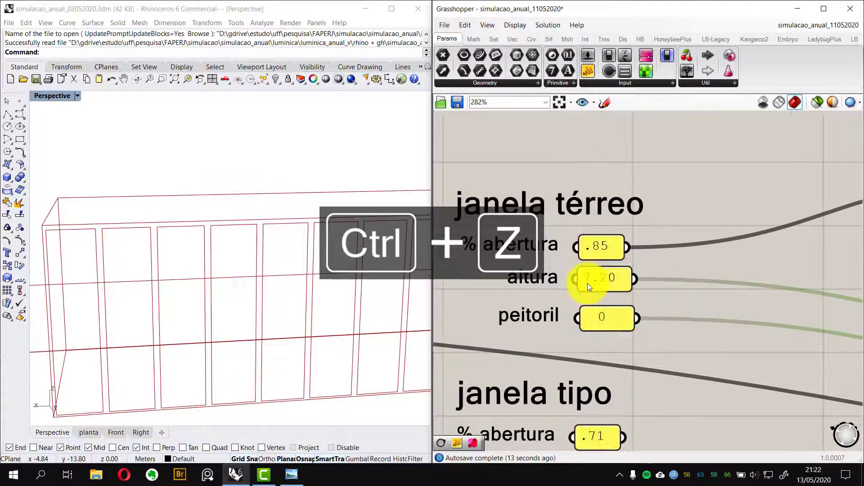
{"action": "scroll", "coordinate": [588, 281], "scroll_direction": "up", "scroll_amount": 2}
{"action": "double_click", "coordinate": [588, 280]}
{"action": "type", "text": "7"}
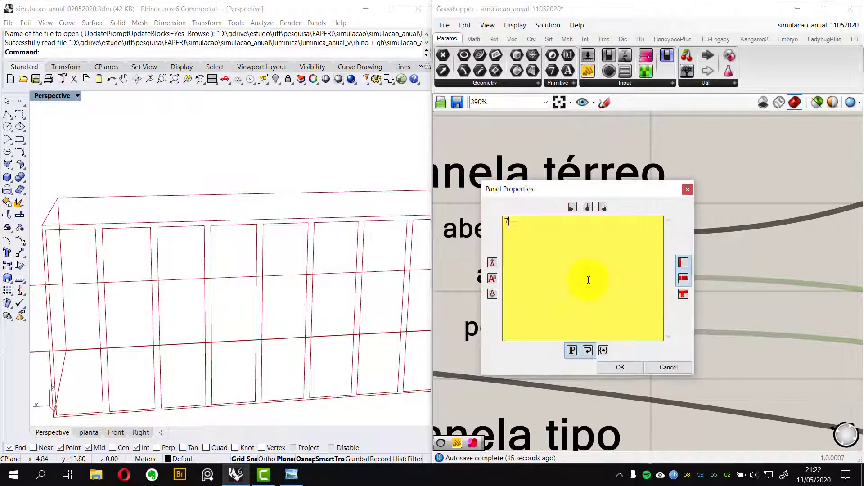
{"action": "type", "text": ",45"}
{"action": "left_click_drag", "start_coordinate": [536, 239], "coordinate": [476, 211]}
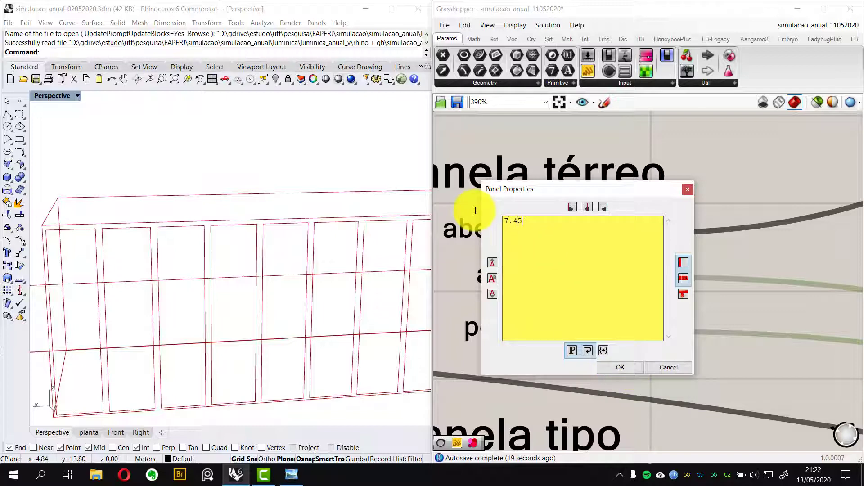
{"action": "left_click", "coordinate": [616, 367]}
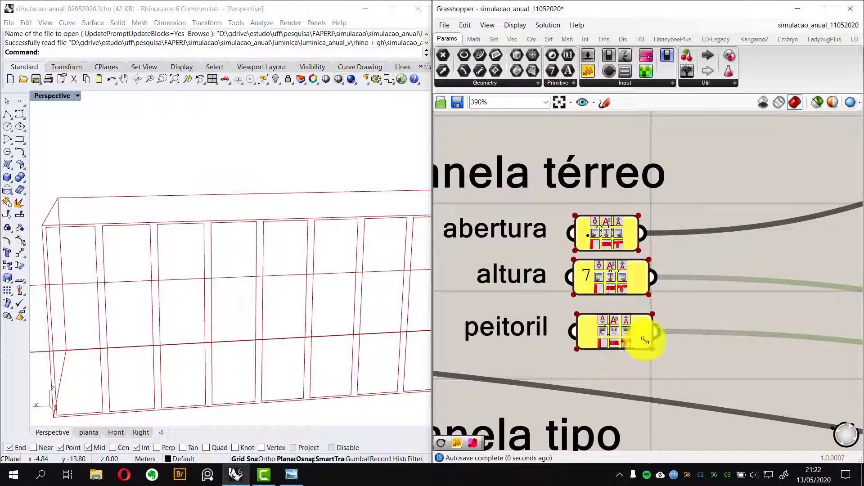
Set the janela térreo % abertura panel to 1
{"action": "scroll", "coordinate": [660, 242], "scroll_direction": "down", "scroll_amount": 3}
{"action": "scroll", "coordinate": [606, 269], "scroll_direction": "up", "scroll_amount": 1}
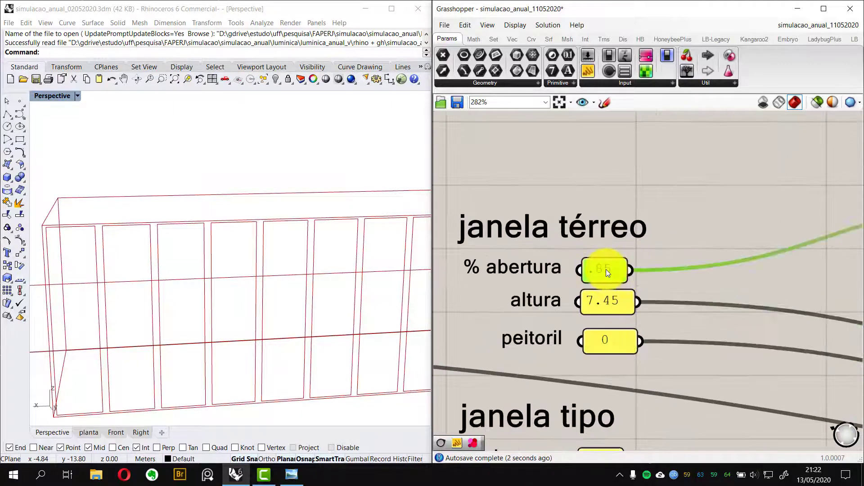
{"action": "double_click", "coordinate": [606, 269]}
{"action": "left_click", "coordinate": [606, 269]}
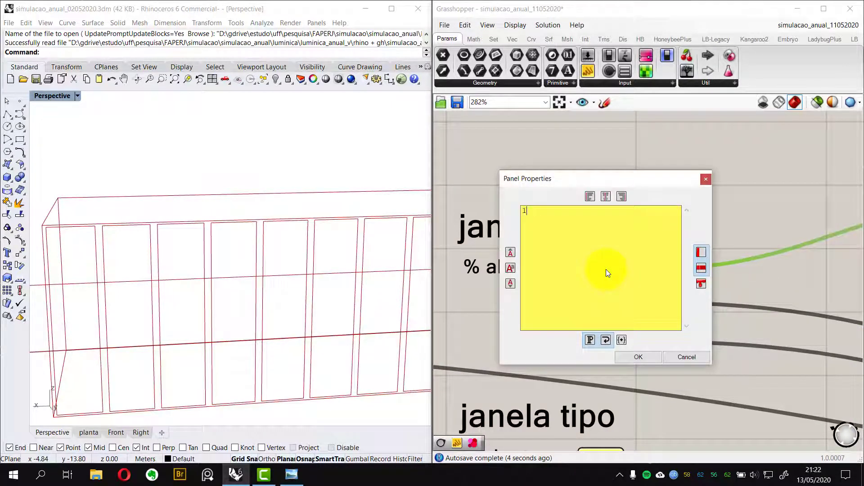
{"action": "left_click", "coordinate": [632, 360]}
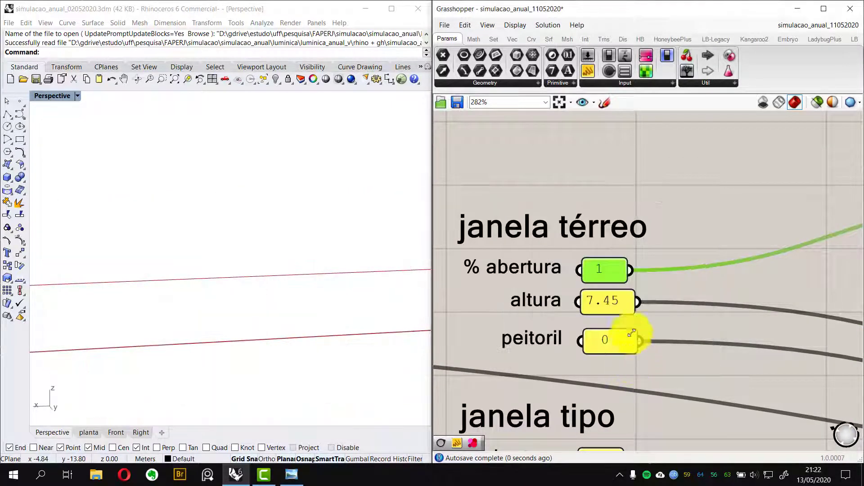
Set the janela térreo % abertura panel to .95
{"action": "double_click", "coordinate": [604, 270]}
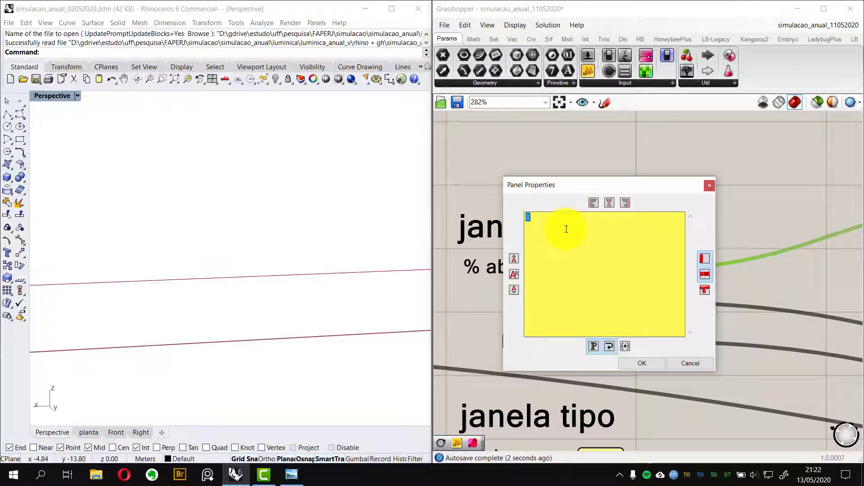
{"action": "left_click", "coordinate": [628, 363]}
{"action": "double_click", "coordinate": [600, 265]}
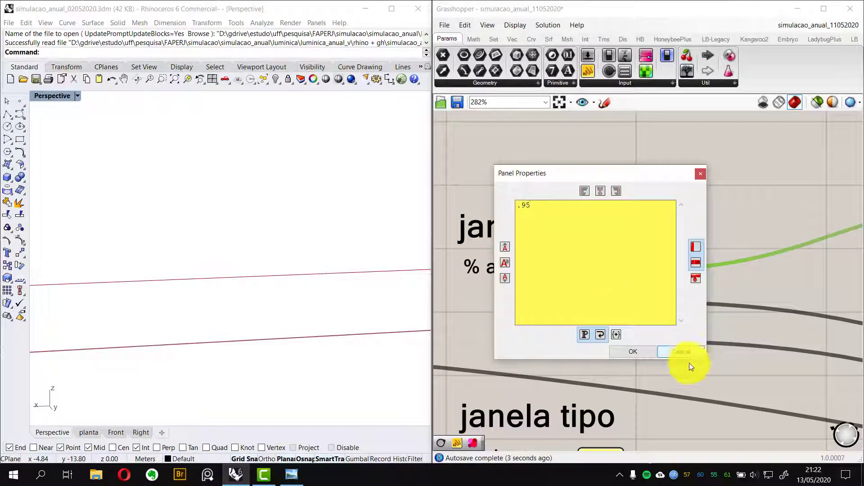
{"action": "type", "text": ".95"}
{"action": "left_click", "coordinate": [633, 352]}
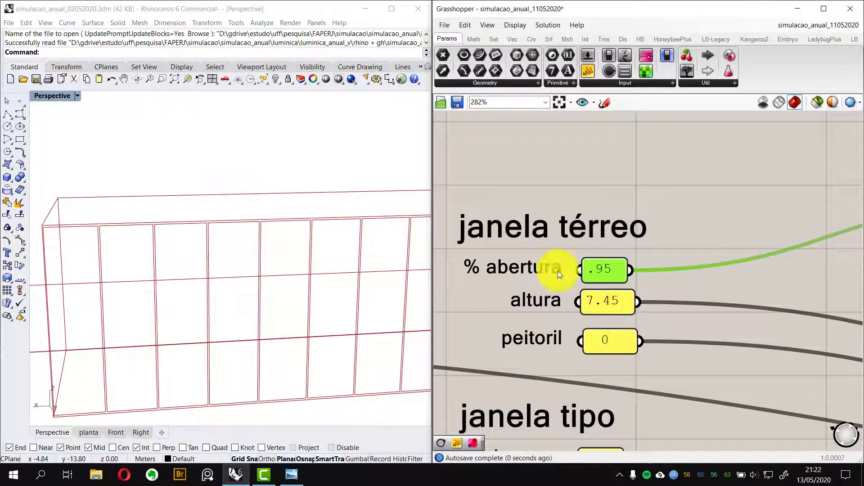
Try .96 for the janela térreo % abertura panel and restore it to .95
{"action": "double_click", "coordinate": [599, 275]}
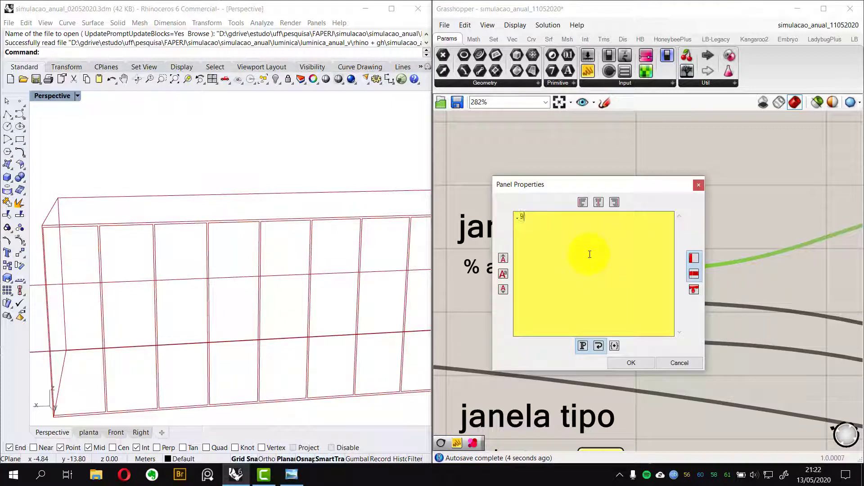
{"action": "left_click", "coordinate": [629, 364]}
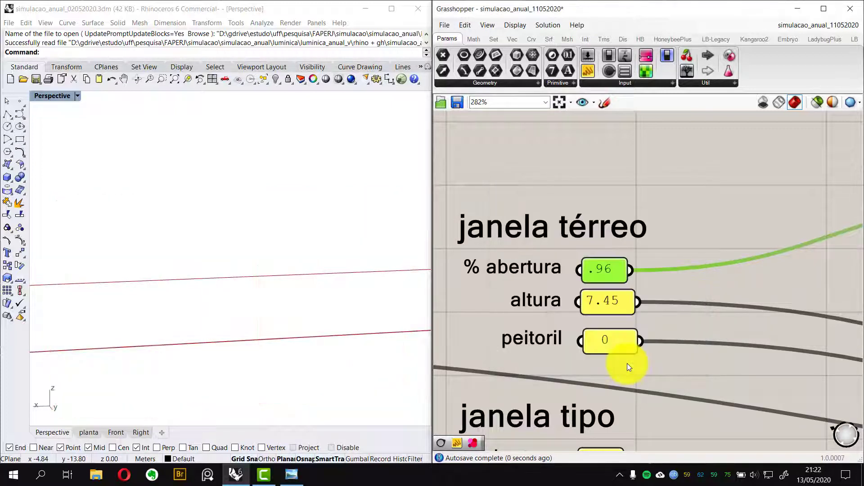
{"action": "double_click", "coordinate": [605, 274]}
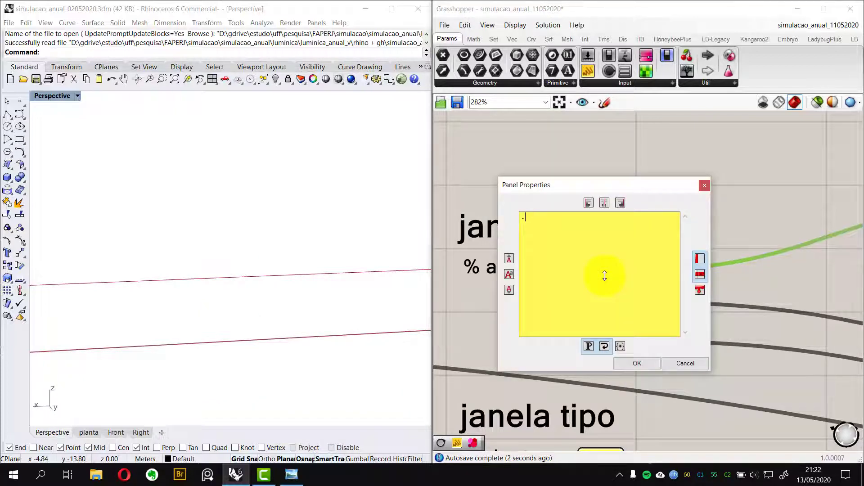
{"action": "type", "text": ".95"}
{"action": "left_click", "coordinate": [635, 367]}
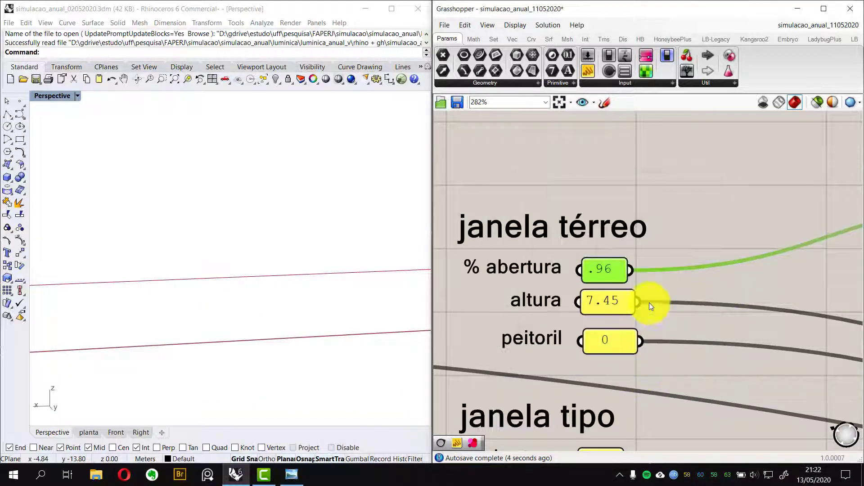
Set the janela térreo altura panel to 8
{"action": "double_click", "coordinate": [612, 301]}
{"action": "type", "text": "8"}
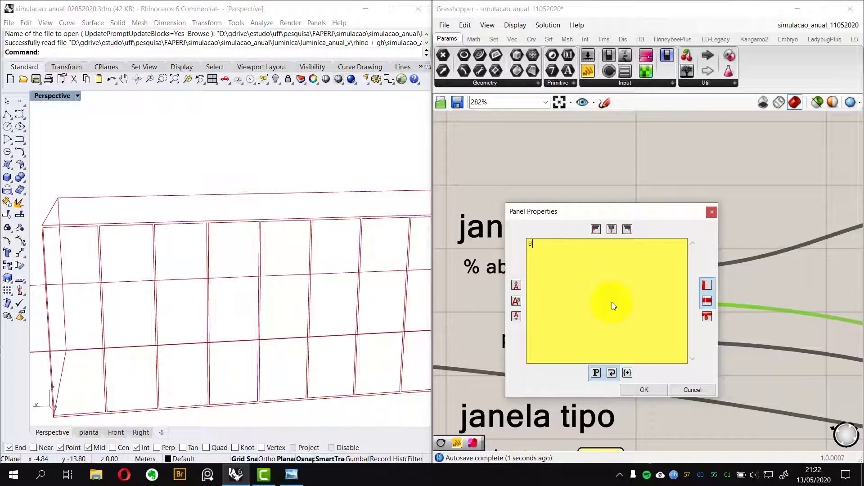
{"action": "left_click", "coordinate": [636, 391]}
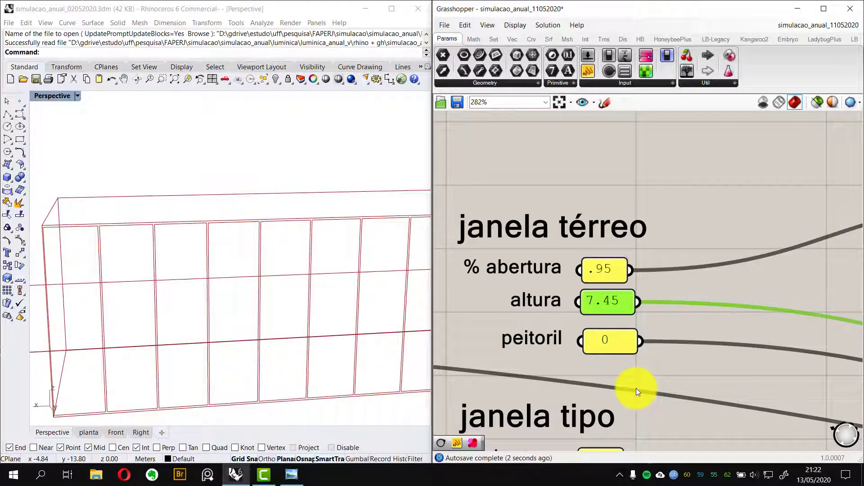
Connect the janela térreo peitoril and altura panels to the glazingCreator's sillHeight_ and windowHeight_ inputs
{"action": "left_click", "coordinate": [678, 333]}
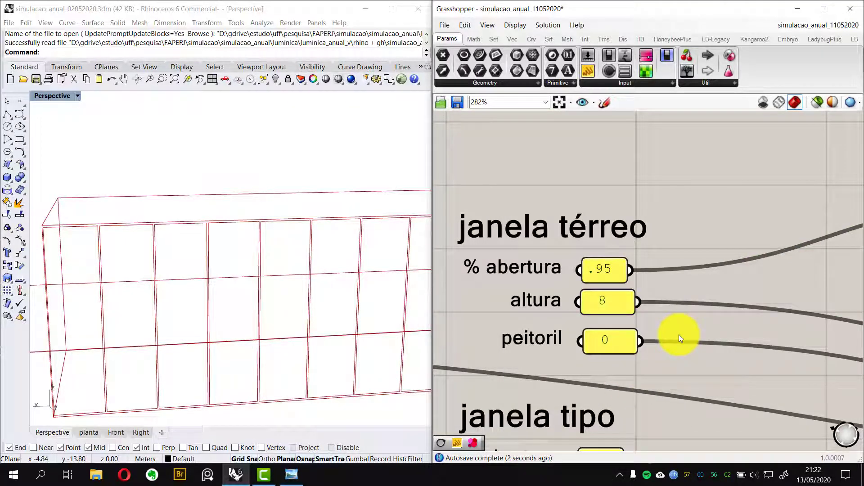
{"action": "key", "text": "F9"}
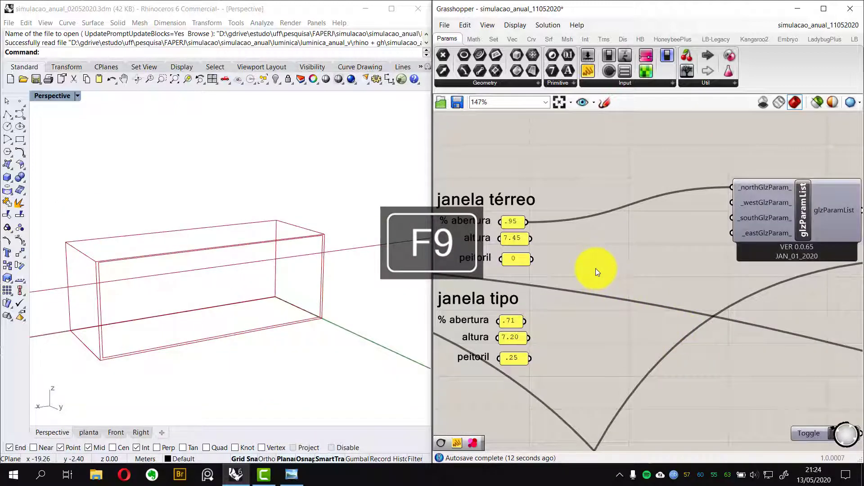
{"action": "right_click_drag", "start_coordinate": [212, 312], "coordinate": [180, 295]}
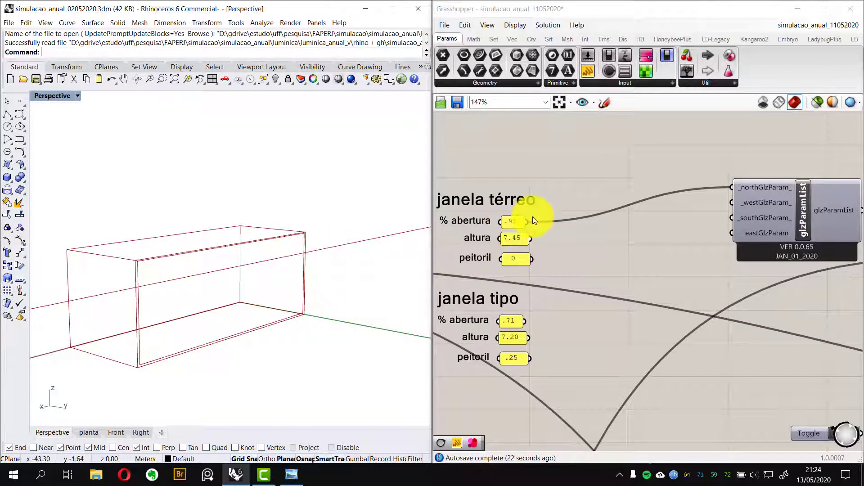
{"action": "mouse_move", "coordinate": [282, 254]}
{"action": "right_mouse_down"}
{"action": "mouse_move", "coordinate": [177, 313]}
{"action": "mouse_move", "coordinate": [268, 241]}
{"action": "mouse_move", "coordinate": [315, 155]}
{"action": "mouse_move", "coordinate": [322, 162]}
{"action": "mouse_move", "coordinate": [218, 239]}
{"action": "mouse_move", "coordinate": [165, 317]}
{"action": "mouse_move", "coordinate": [222, 318]}
{"action": "mouse_move", "coordinate": [284, 289]}
{"action": "mouse_move", "coordinate": [309, 249]}
{"action": "mouse_move", "coordinate": [204, 282]}
{"action": "mouse_move", "coordinate": [336, 243]}
{"action": "mouse_move", "coordinate": [301, 224]}
{"action": "mouse_move", "coordinate": [215, 289]}
{"action": "mouse_move", "coordinate": [320, 281]}
{"action": "mouse_move", "coordinate": [347, 249]}
{"action": "mouse_move", "coordinate": [282, 268]}
{"action": "right_mouse_up"}
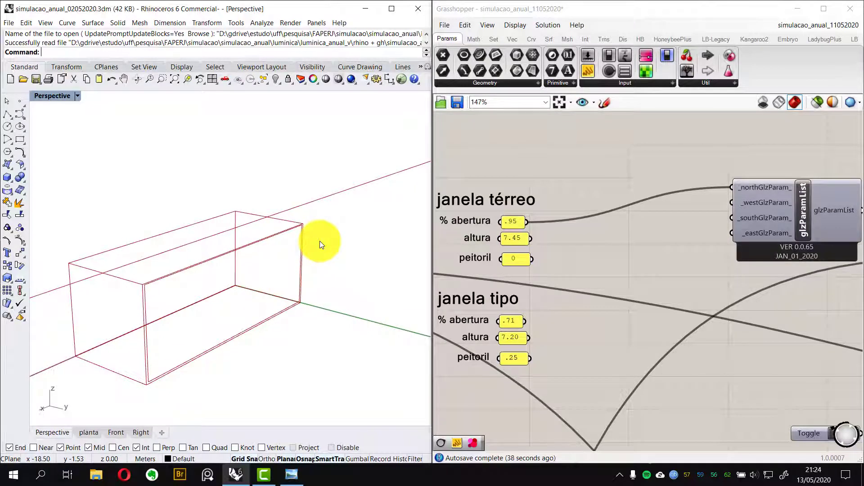
{"action": "left_click", "coordinate": [594, 248]}
{"action": "scroll", "coordinate": [593, 245], "scroll_direction": "down", "scroll_amount": 4}
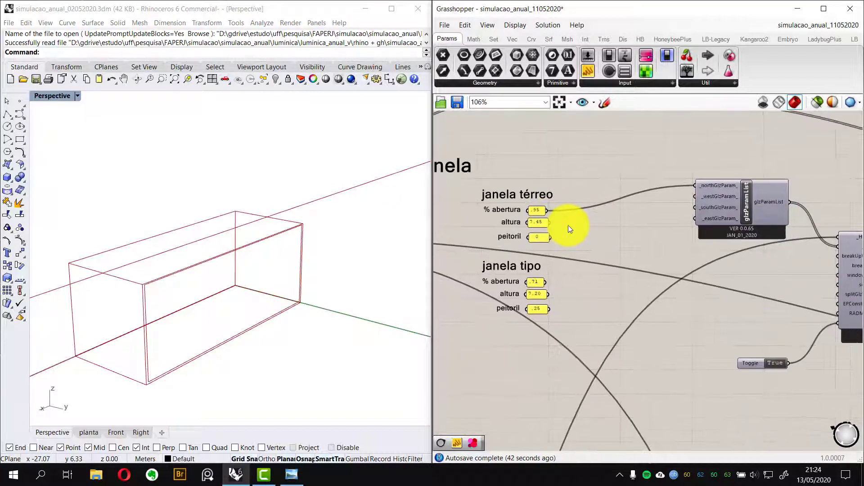
{"action": "right_click_drag", "start_coordinate": [568, 225], "coordinate": [498, 218]}
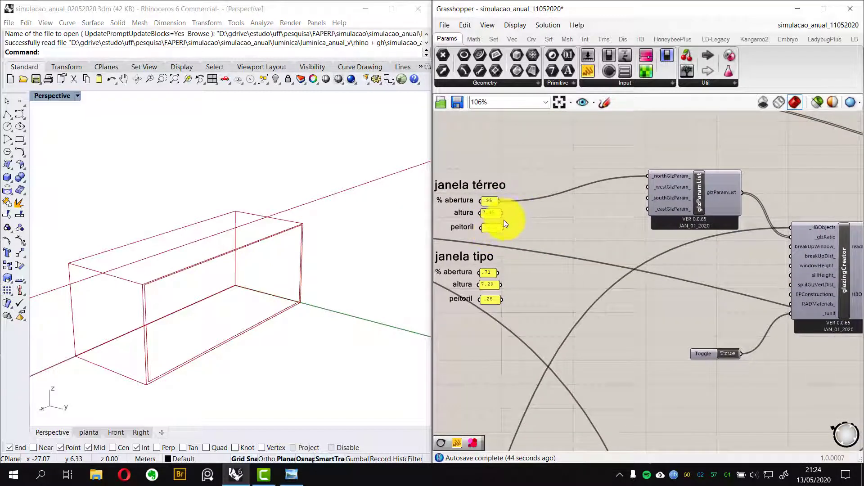
{"action": "left_click_drag", "start_coordinate": [503, 231], "coordinate": [791, 275]}
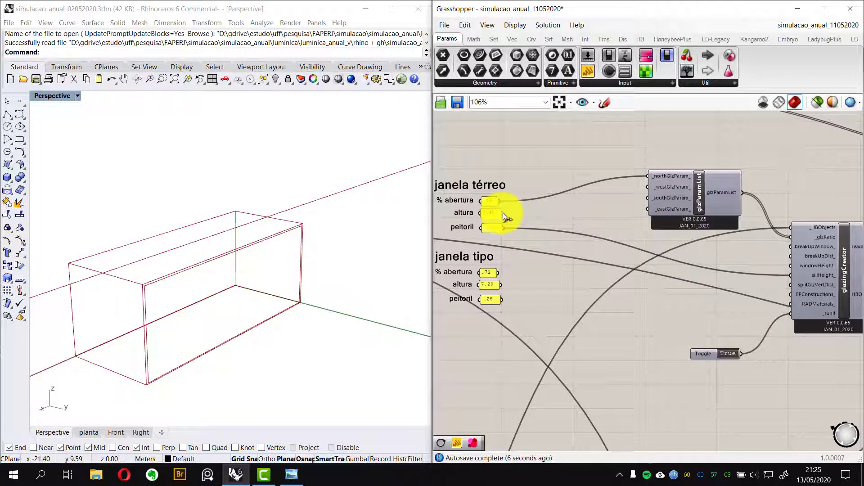
{"action": "left_click_drag", "start_coordinate": [502, 213], "coordinate": [790, 266]}
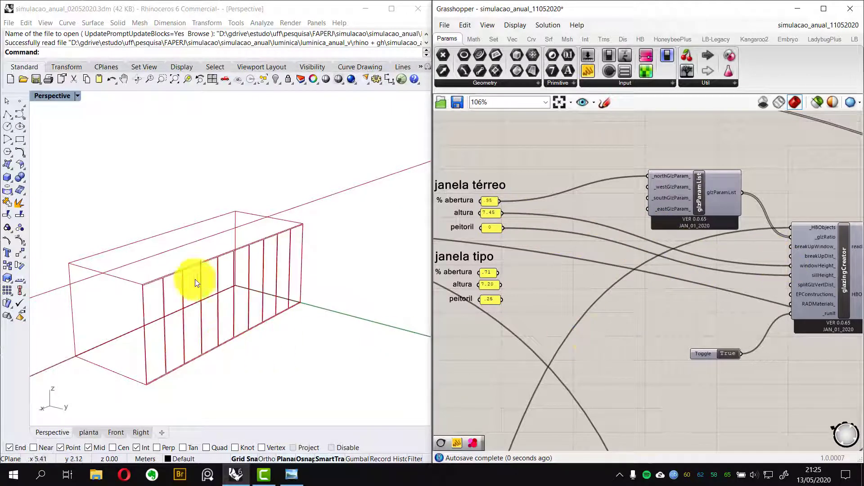
Open the janela térreo % abertura panel editor twice to review its value, confirming each time
{"action": "scroll", "coordinate": [147, 323], "scroll_direction": "up", "scroll_amount": 5}
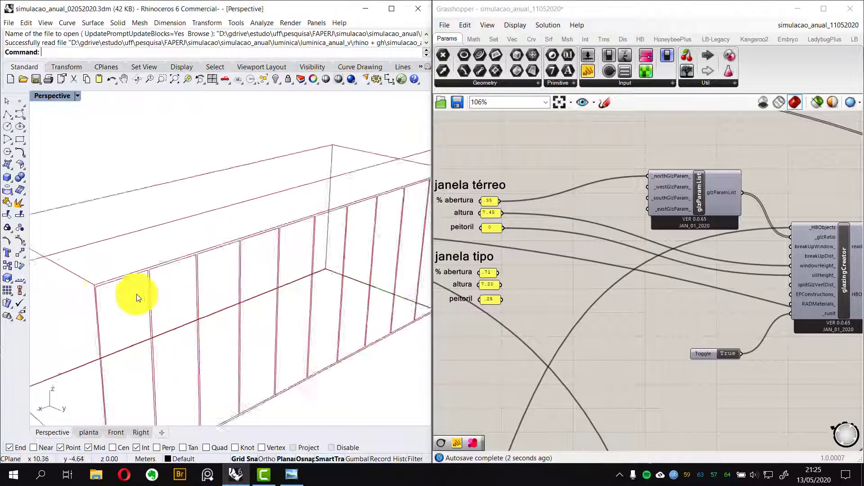
{"action": "double_click", "coordinate": [491, 201]}
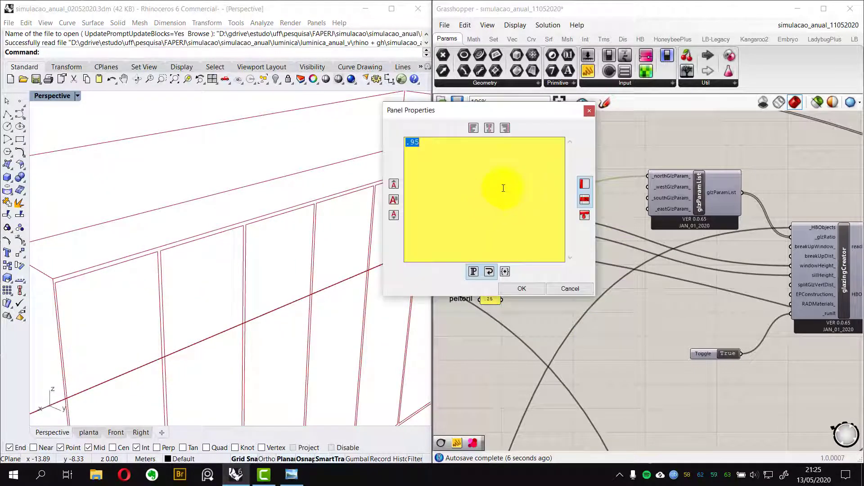
{"action": "left_click", "coordinate": [524, 289]}
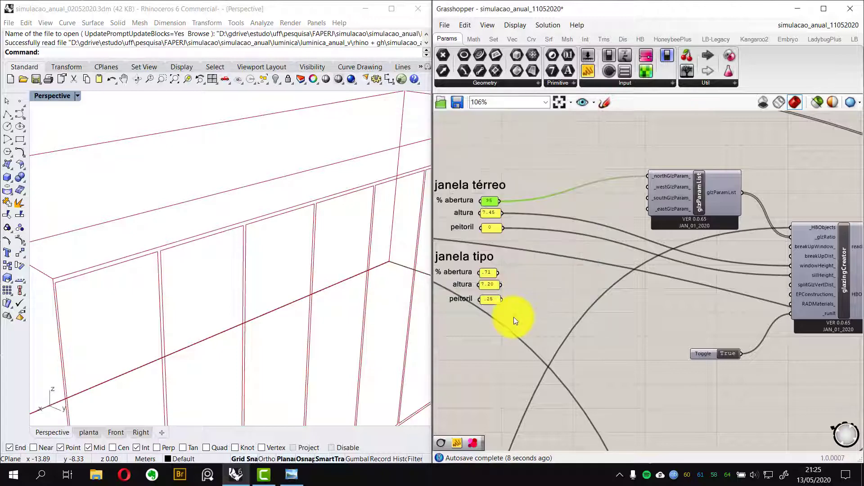
{"action": "double_click", "coordinate": [490, 203]}
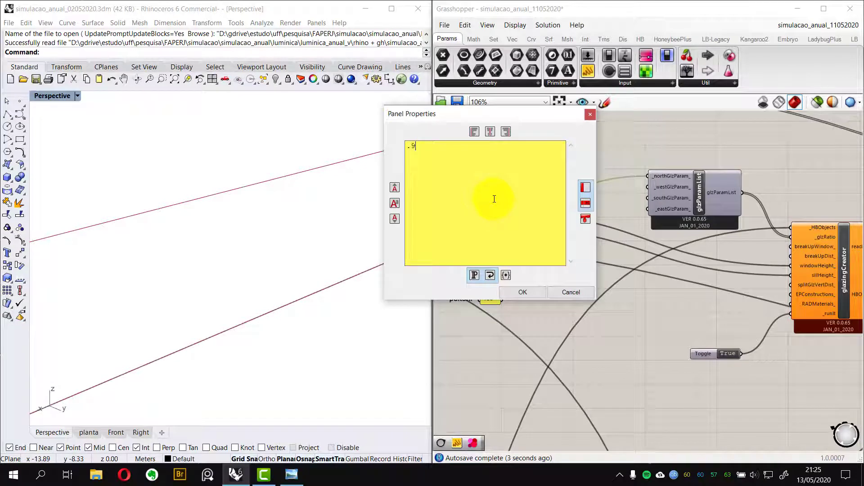
{"action": "left_click", "coordinate": [525, 292]}
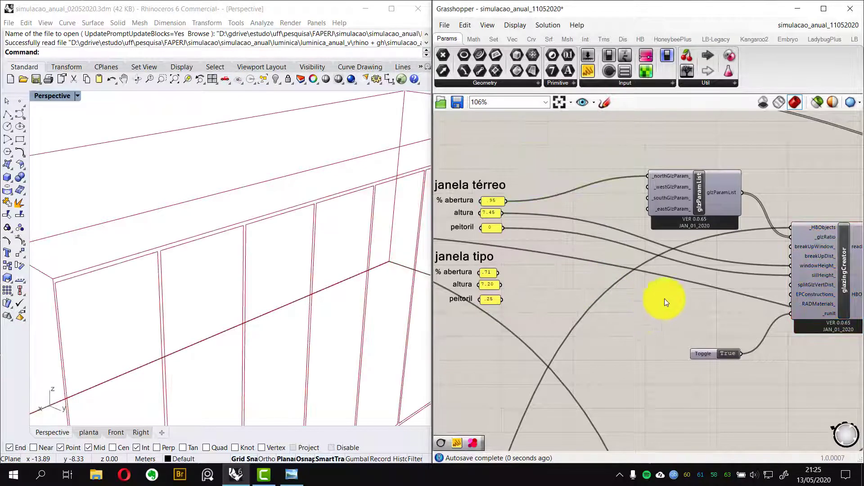
Disconnect the altura panel from the glazingCreator's windowHeight_ input
{"action": "left_click", "coordinate": [806, 269]}
{"action": "right_click", "coordinate": [806, 266]}
{"action": "mouse_move", "coordinate": [769, 260]}
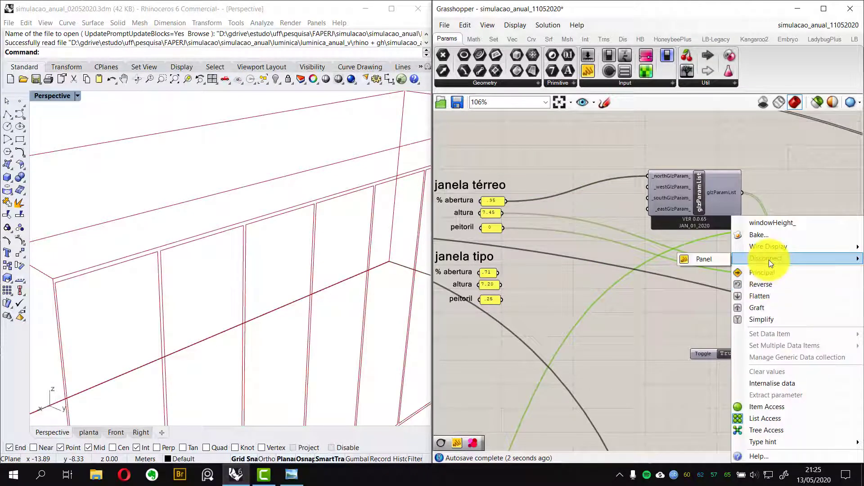
{"action": "left_click", "coordinate": [720, 259]}
Read the glazingCreator component's description
{"action": "right_click_drag", "start_coordinate": [817, 255], "coordinate": [687, 256]}
{"action": "scroll", "coordinate": [688, 255], "scroll_direction": "up", "scroll_amount": 1}
{"action": "left_click", "coordinate": [699, 364]}
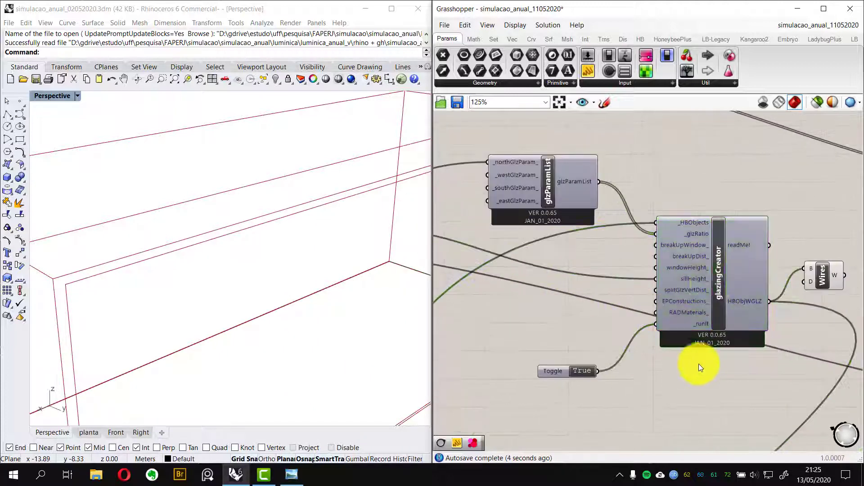
{"action": "mouse_move", "coordinate": [714, 271]}
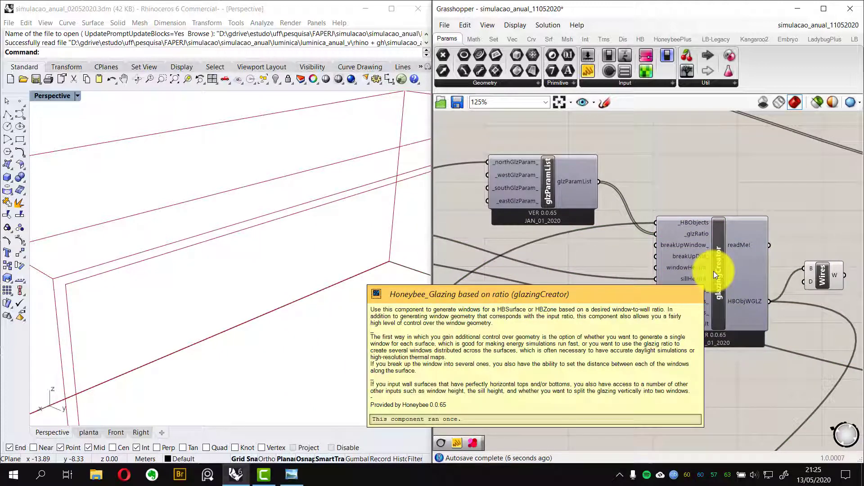
{"action": "scroll", "coordinate": [579, 250], "scroll_direction": "down", "scroll_amount": 3}
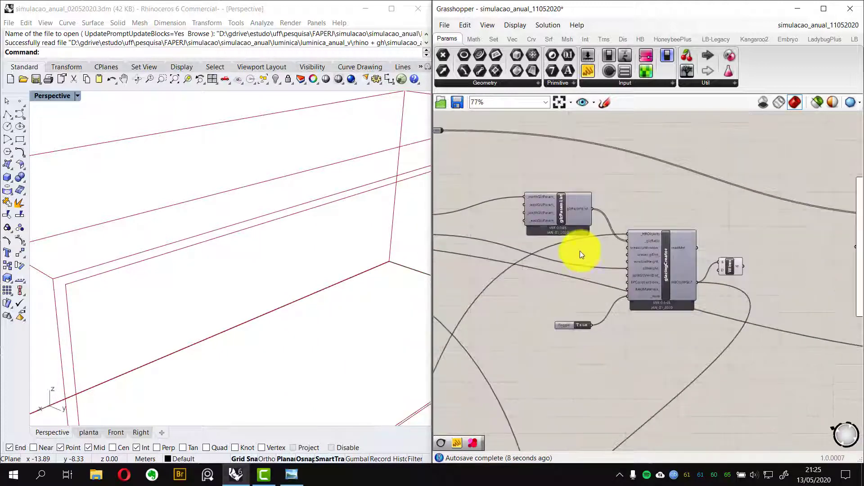
Pan and zoom across the canvas to overview the FLOWS, ANÁLISE and AMBIENTE groups
{"action": "right_click_drag", "start_coordinate": [543, 251], "coordinate": [637, 251]}
{"action": "mouse_move", "coordinate": [271, 290]}
{"action": "right_mouse_down"}
{"action": "mouse_move", "coordinate": [305, 299]}
{"action": "mouse_move", "coordinate": [250, 235]}
{"action": "mouse_move", "coordinate": [196, 278]}
{"action": "mouse_move", "coordinate": [164, 289]}
{"action": "mouse_move", "coordinate": [268, 303]}
{"action": "right_mouse_up"}
{"action": "scroll", "coordinate": [670, 298], "scroll_direction": "down", "scroll_amount": 3}
{"action": "right_click_drag", "start_coordinate": [639, 267], "coordinate": [743, 253]}
{"action": "right_click_drag", "start_coordinate": [496, 250], "coordinate": [678, 251]}
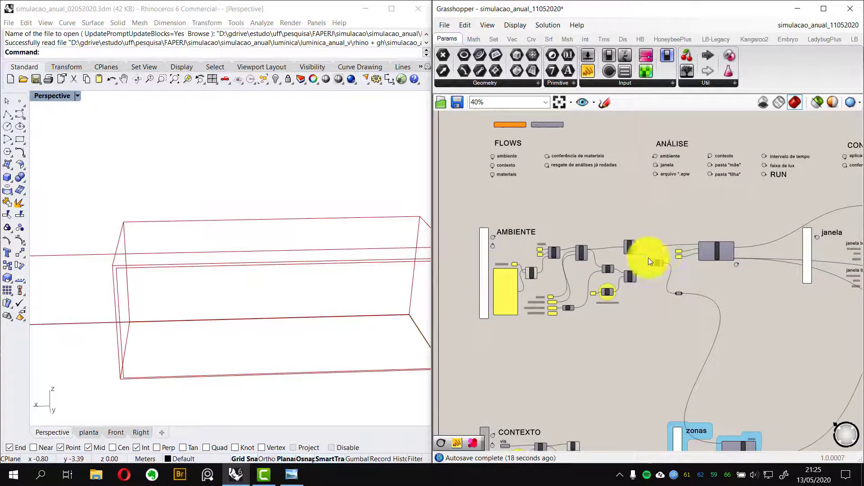
{"action": "scroll", "coordinate": [555, 270], "scroll_direction": "up", "scroll_amount": 1}
{"action": "scroll", "coordinate": [512, 263], "scroll_direction": "up", "scroll_amount": 1}
{"action": "right_click_drag", "start_coordinate": [521, 259], "coordinate": [509, 303]}
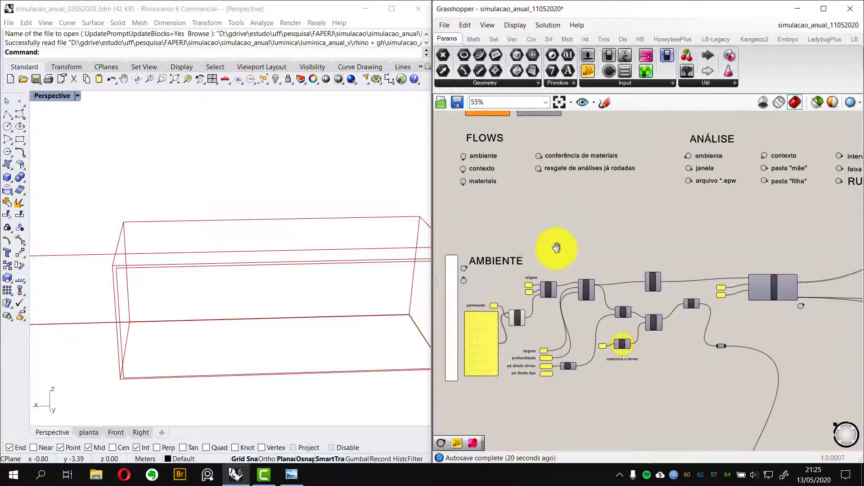
{"action": "right_click_drag", "start_coordinate": [557, 248], "coordinate": [546, 274]}
{"action": "right_click_drag", "start_coordinate": [649, 262], "coordinate": [642, 247]}
{"action": "scroll", "coordinate": [659, 228], "scroll_direction": "up", "scroll_amount": 7}
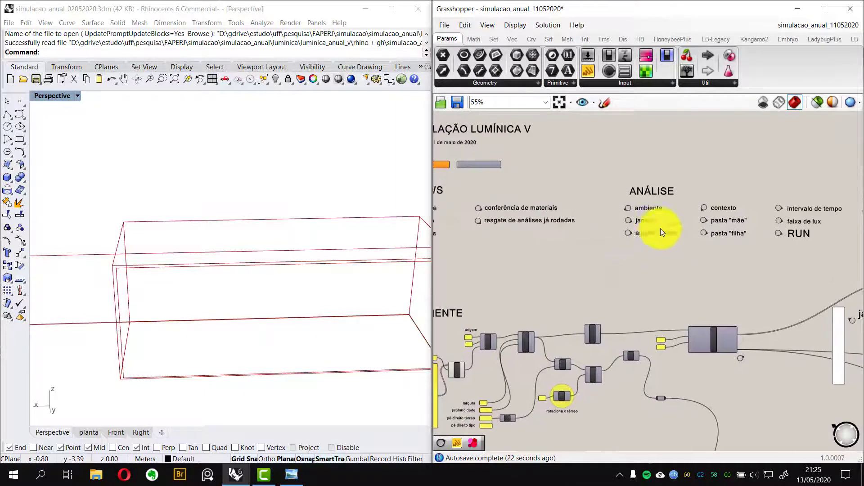
{"action": "left_click", "coordinate": [528, 246]}
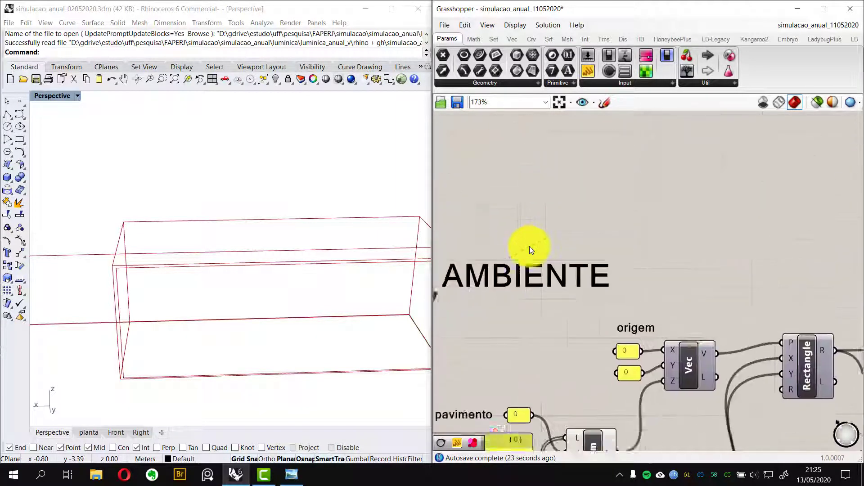
{"action": "scroll", "coordinate": [562, 248], "scroll_direction": "down", "scroll_amount": 3}
{"action": "right_click_drag", "start_coordinate": [721, 278], "coordinate": [777, 315]}
Use the ANÁLISE jump buttons to navigate to the janela group and the receita group's epw input
{"action": "left_click", "coordinate": [505, 242]}
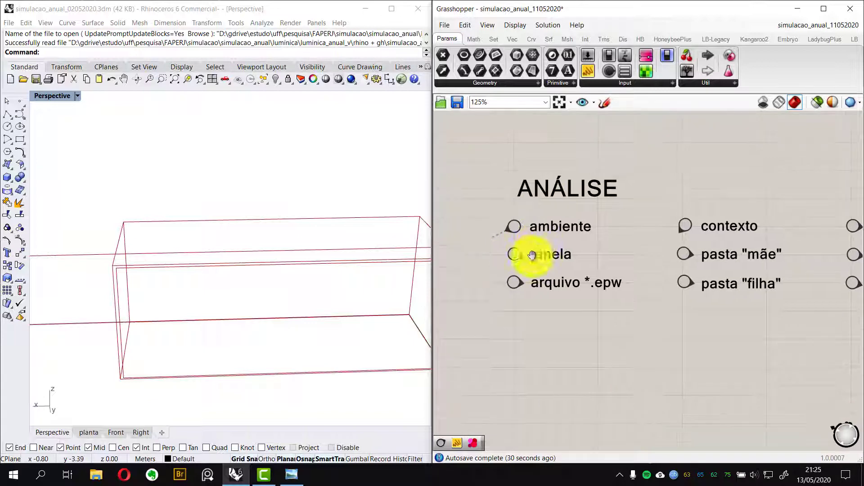
{"action": "left_click", "coordinate": [516, 253]}
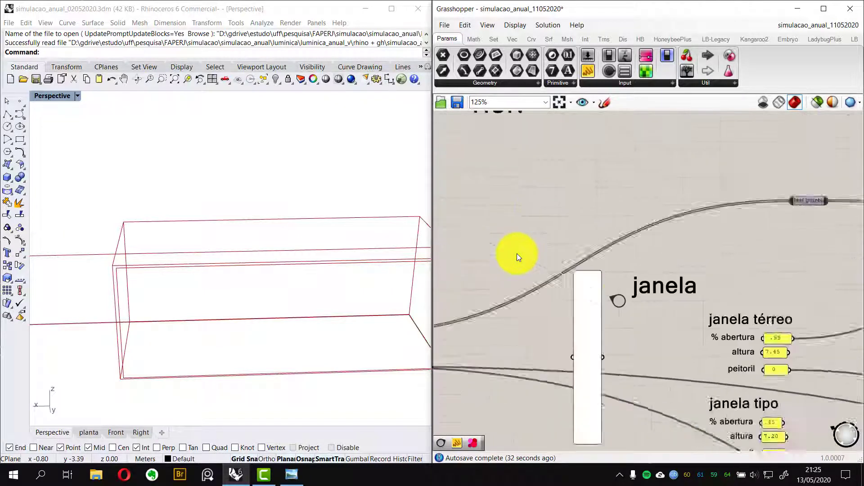
{"action": "right_click_drag", "start_coordinate": [615, 314], "coordinate": [539, 282]}
{"action": "right_click_drag", "start_coordinate": [706, 308], "coordinate": [714, 311]}
{"action": "right_click_drag", "start_coordinate": [532, 270], "coordinate": [662, 322]}
{"action": "double_click", "coordinate": [529, 227]}
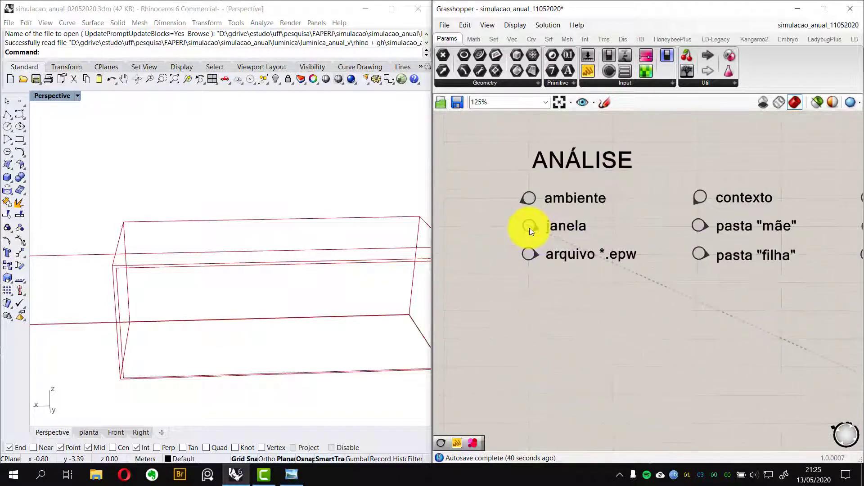
{"action": "double_click", "coordinate": [531, 256]}
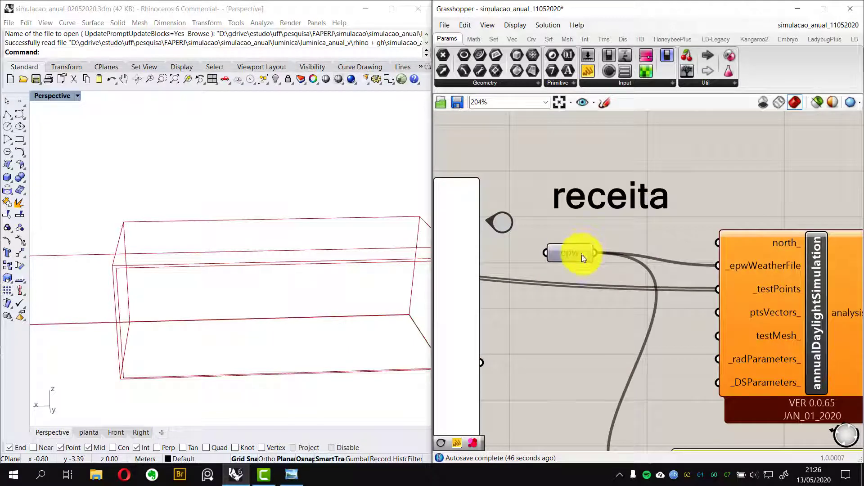
{"action": "scroll", "coordinate": [581, 255], "scroll_direction": "down", "scroll_amount": 2}
{"action": "right_click_drag", "start_coordinate": [582, 255], "coordinate": [545, 203]}
{"action": "scroll", "coordinate": [624, 353], "scroll_direction": "up", "scroll_amount": 1}
{"action": "right_click_drag", "start_coordinate": [663, 363], "coordinate": [613, 352]}
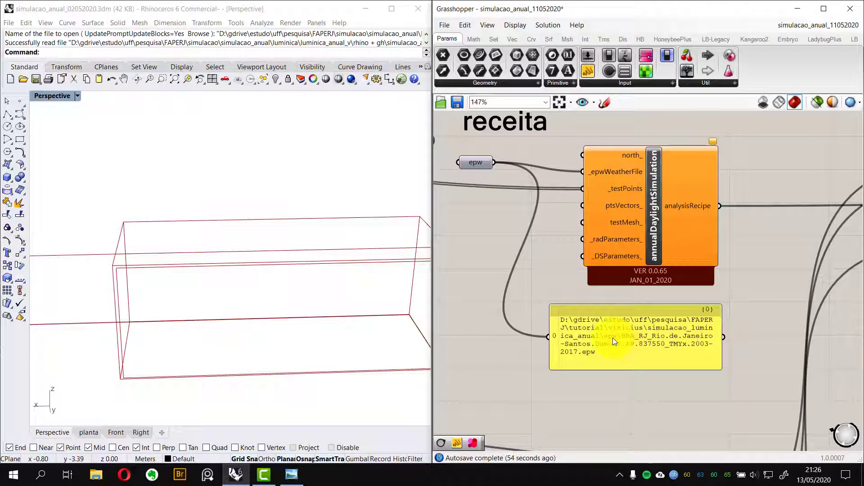
{"action": "right_click_drag", "start_coordinate": [550, 239], "coordinate": [583, 282]}
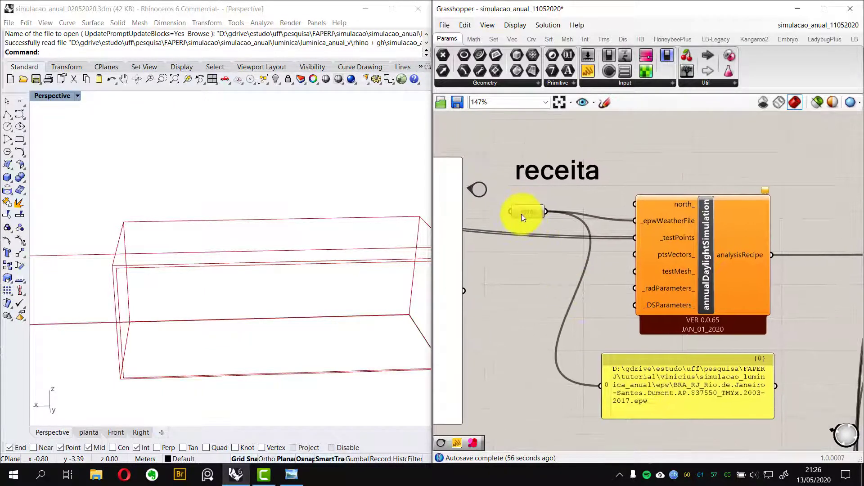
Set the epw parameter to the BRA_RJ_Rio.de.Janeiro-Santos.Dumont.AP.837550_TMYx.2003-2017.epw file in the project's epw folder
{"action": "left_click", "coordinate": [522, 215]}
{"action": "scroll", "coordinate": [528, 233], "scroll_direction": "up", "scroll_amount": 3}
{"action": "right_click", "coordinate": [529, 234]}
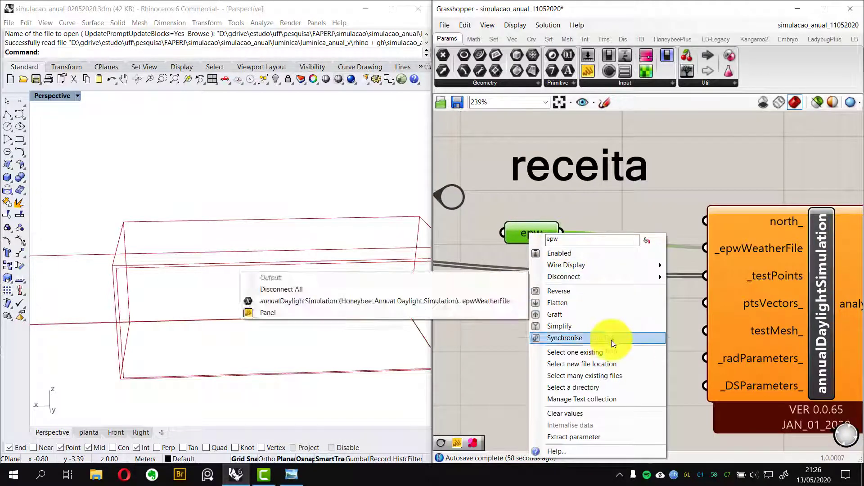
{"action": "left_click", "coordinate": [592, 354]}
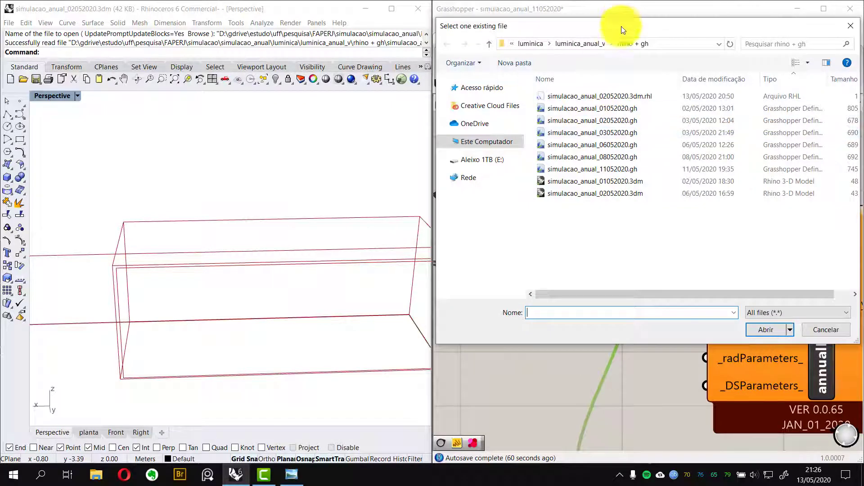
{"action": "left_click_drag", "start_coordinate": [617, 23], "coordinate": [463, 46]}
{"action": "left_click", "coordinate": [427, 66]}
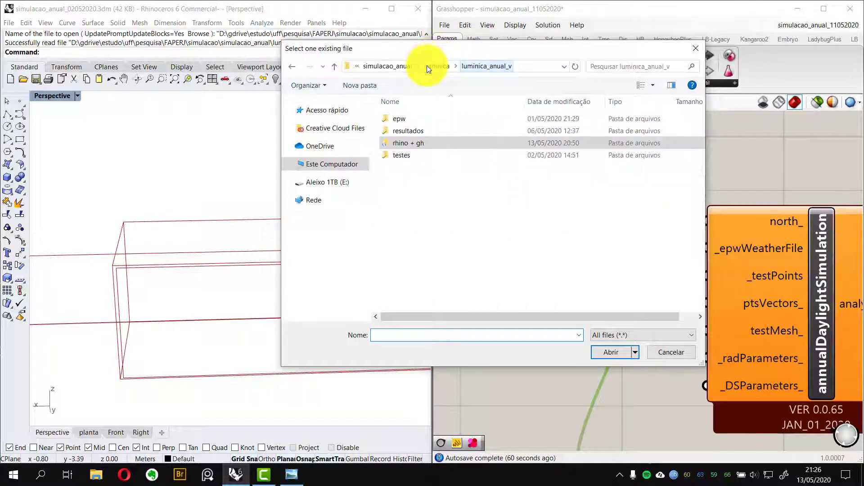
{"action": "double_click", "coordinate": [421, 116]}
{"action": "double_click", "coordinate": [437, 119]}
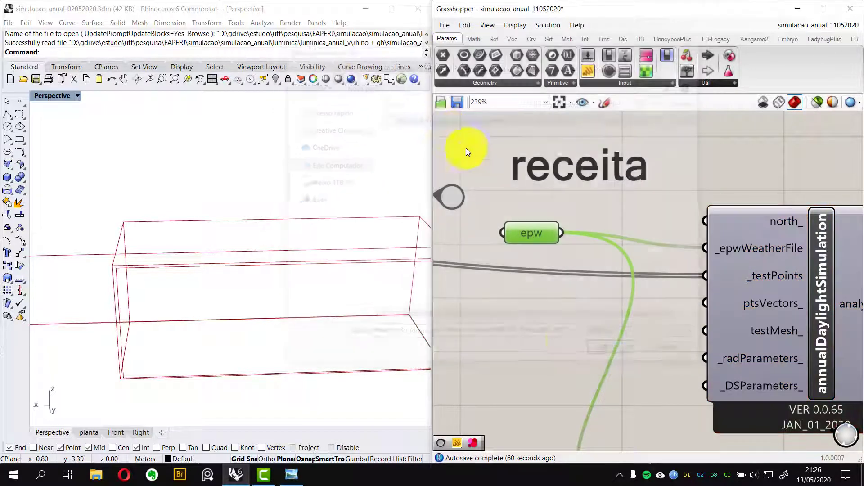
Navigate from the receita group back to the ANÁLISE jump buttons
{"action": "scroll", "coordinate": [537, 262], "scroll_direction": "down", "scroll_amount": 3}
{"action": "right_click_drag", "start_coordinate": [569, 301], "coordinate": [534, 220]}
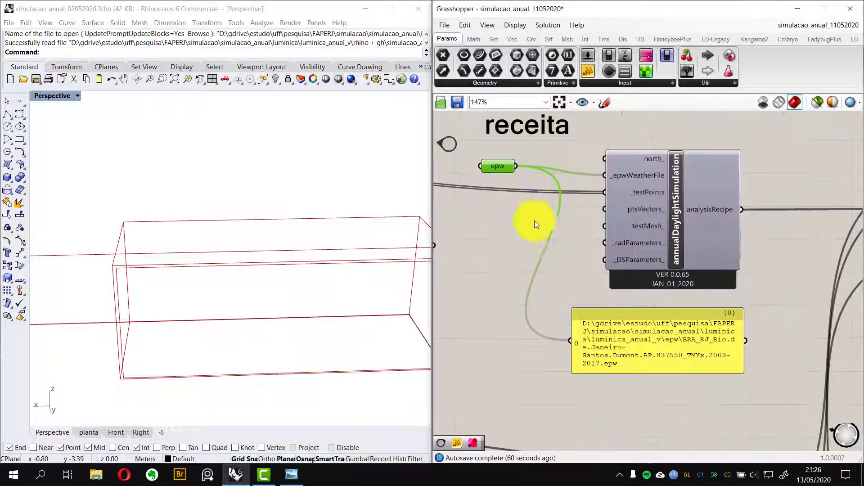
{"action": "scroll", "coordinate": [633, 256], "scroll_direction": "down", "scroll_amount": 3}
{"action": "right_click_drag", "start_coordinate": [638, 249], "coordinate": [625, 274]}
{"action": "scroll", "coordinate": [601, 258], "scroll_direction": "up", "scroll_amount": 3}
{"action": "scroll", "coordinate": [601, 257], "scroll_direction": "up", "scroll_amount": 1}
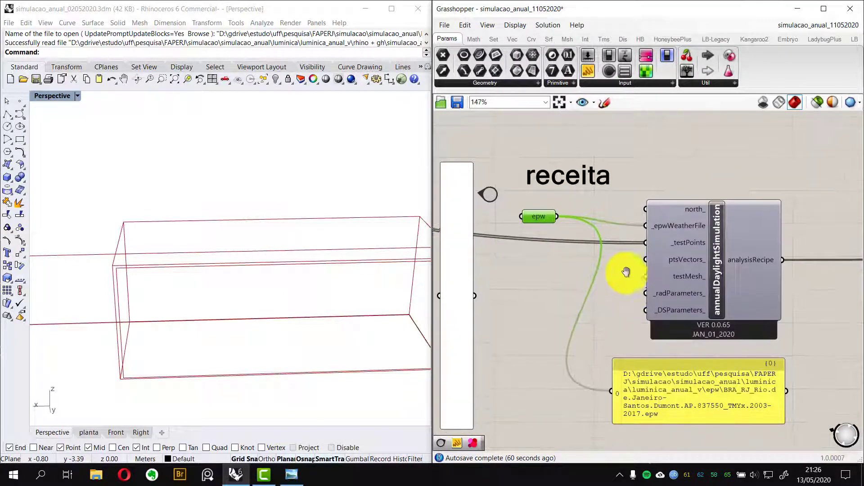
{"action": "double_click", "coordinate": [485, 194]}
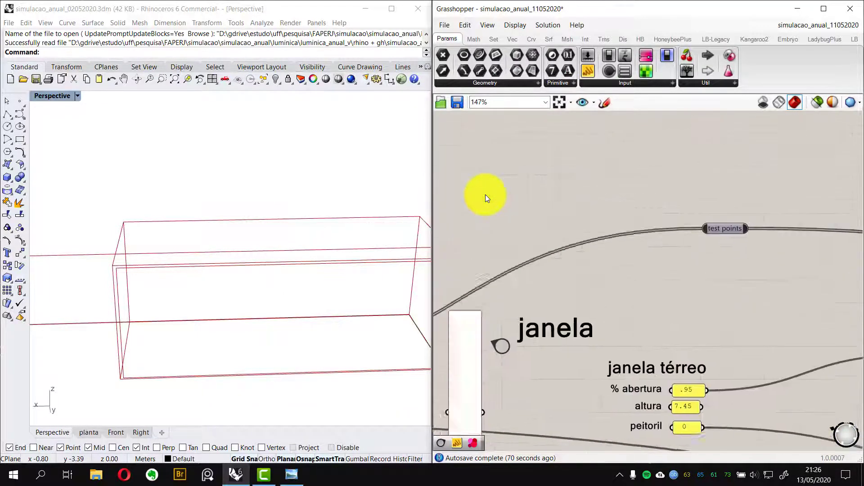
{"action": "right_click_drag", "start_coordinate": [748, 205], "coordinate": [683, 288]}
{"action": "scroll", "coordinate": [674, 225], "scroll_direction": "down", "scroll_amount": 1}
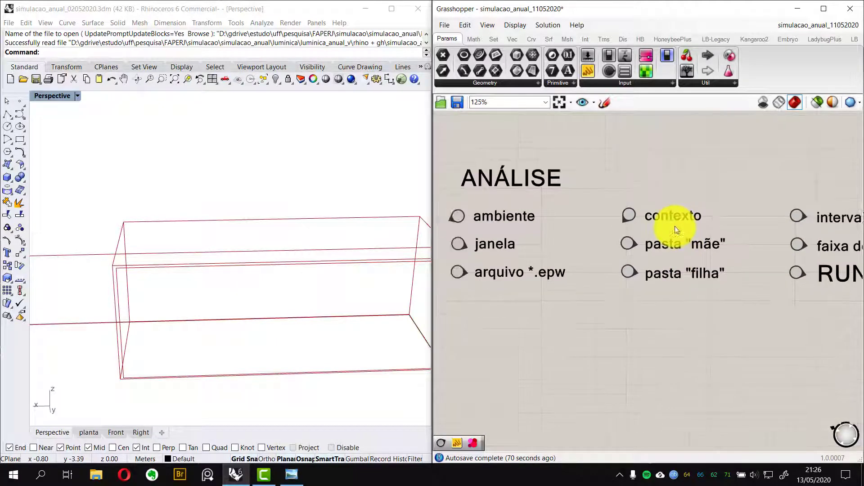
Use the ANÁLISE jump buttons to navigate to the CONTEXTO group
{"action": "mouse_move", "coordinate": [675, 226]}
{"action": "right_mouse_down"}
{"action": "mouse_move", "coordinate": [653, 237]}
{"action": "mouse_move", "coordinate": [679, 226]}
{"action": "mouse_move", "coordinate": [649, 222]}
{"action": "mouse_move", "coordinate": [671, 212]}
{"action": "right_mouse_up"}
{"action": "scroll", "coordinate": [607, 224], "scroll_direction": "up", "scroll_amount": 1}
{"action": "scroll", "coordinate": [600, 230], "scroll_direction": "down", "scroll_amount": 1}
{"action": "left_click", "coordinate": [672, 213]}
{"action": "left_click", "coordinate": [632, 300]}
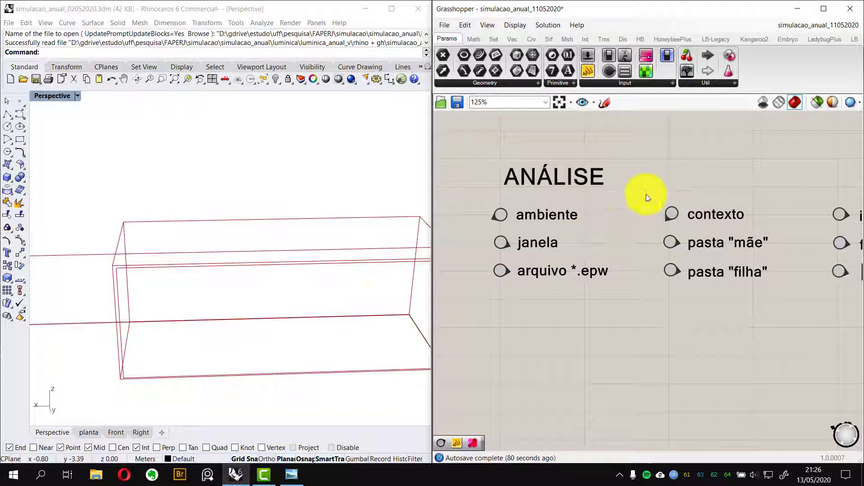
{"action": "right_click_drag", "start_coordinate": [702, 289], "coordinate": [668, 307]}
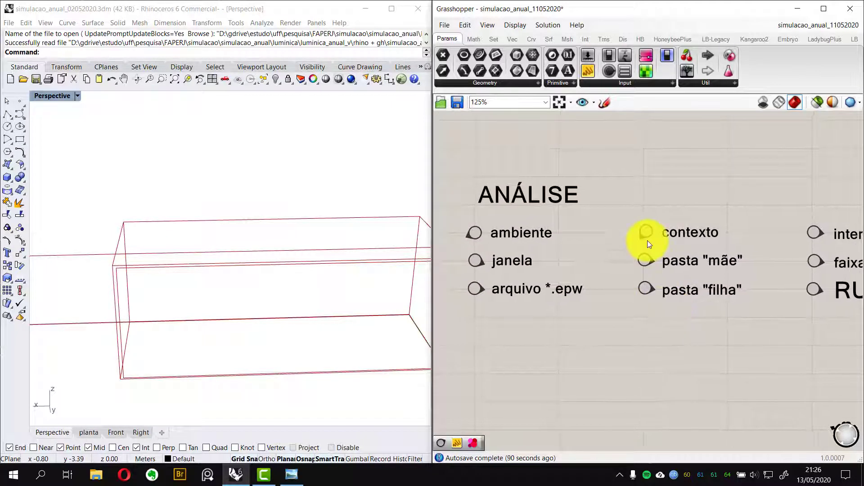
{"action": "left_click", "coordinate": [645, 232]}
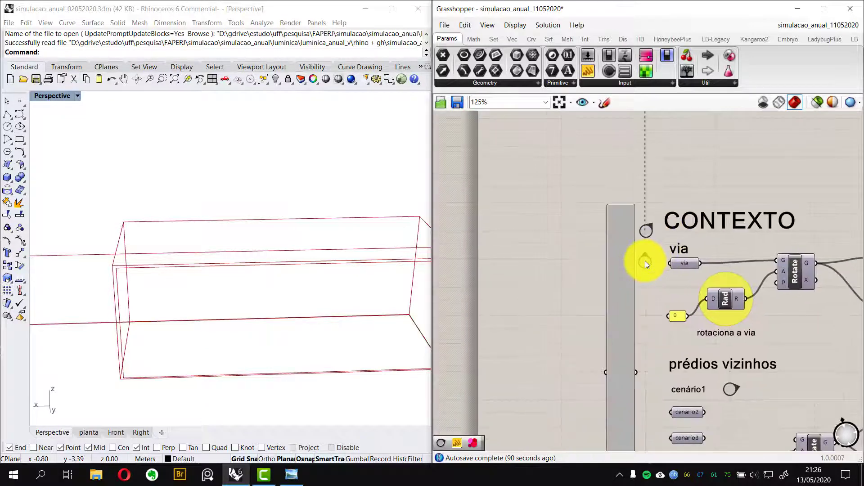
Inspect the road geometry of the via parameter and its rotation components against the Rhino viewport
{"action": "right_click_drag", "start_coordinate": [761, 356], "coordinate": [608, 286]}
{"action": "scroll", "coordinate": [250, 260], "scroll_direction": "down", "scroll_amount": 3}
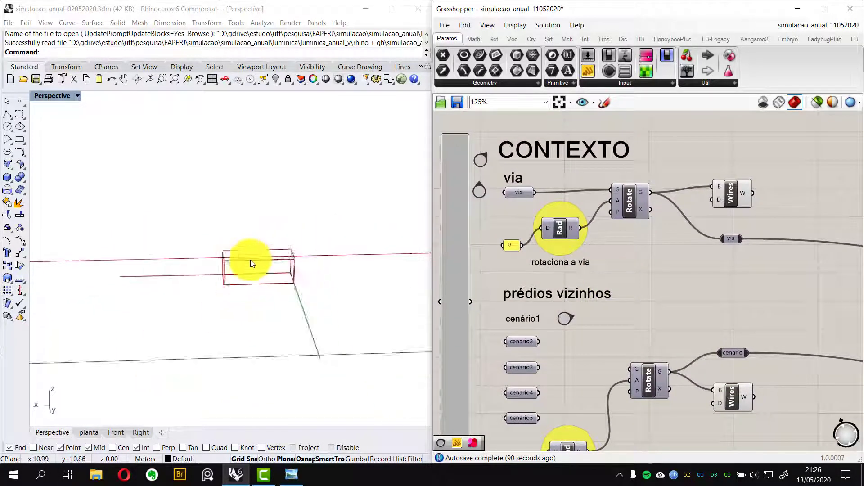
{"action": "right_click_drag", "start_coordinate": [250, 260], "coordinate": [308, 285]}
{"action": "left_click", "coordinate": [536, 197]}
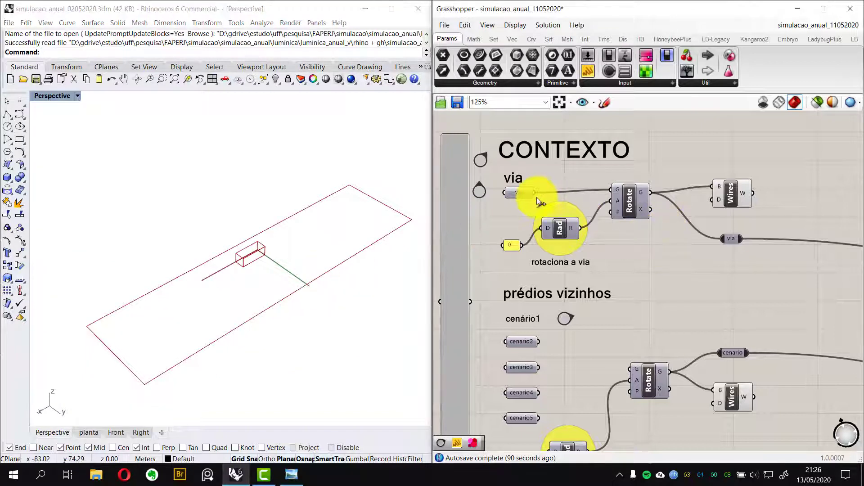
{"action": "left_click", "coordinate": [720, 201]}
{"action": "right_click_drag", "start_coordinate": [380, 299], "coordinate": [332, 292]}
{"action": "left_click", "coordinate": [739, 197]}
{"action": "left_click", "coordinate": [647, 264]}
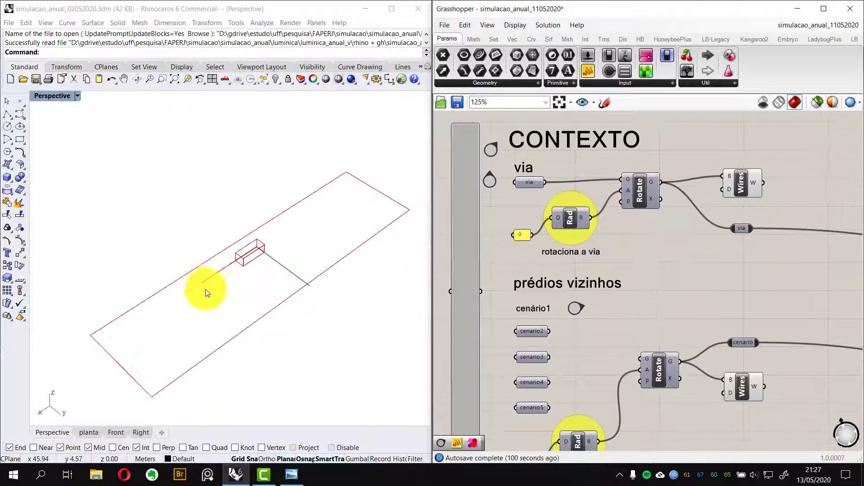
{"action": "mouse_move", "coordinate": [206, 290]}
{"action": "right_mouse_down"}
{"action": "mouse_move", "coordinate": [271, 284]}
{"action": "mouse_move", "coordinate": [203, 275]}
{"action": "right_mouse_up"}
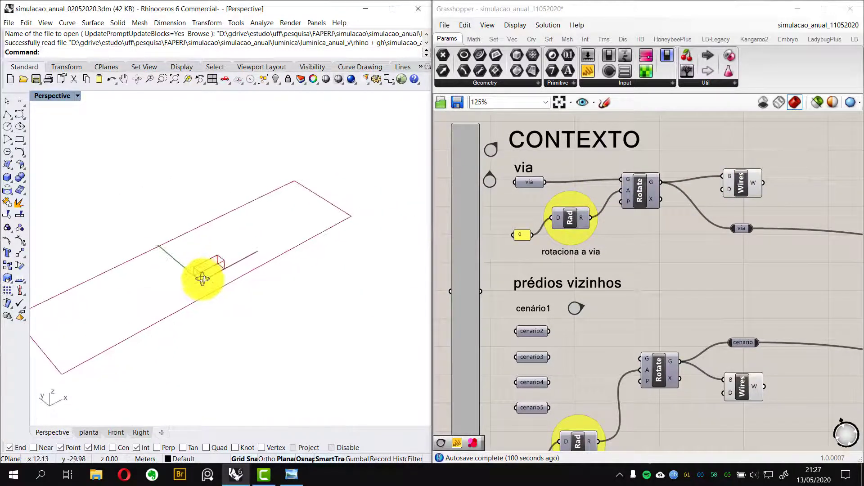
Connect the cenario2 parameter to the Rotate component's geometry input for the neighbouring buildings
{"action": "left_click", "coordinate": [665, 263]}
{"action": "right_click_drag", "start_coordinate": [666, 263], "coordinate": [633, 202]}
{"action": "right_click_drag", "start_coordinate": [605, 276], "coordinate": [618, 237]}
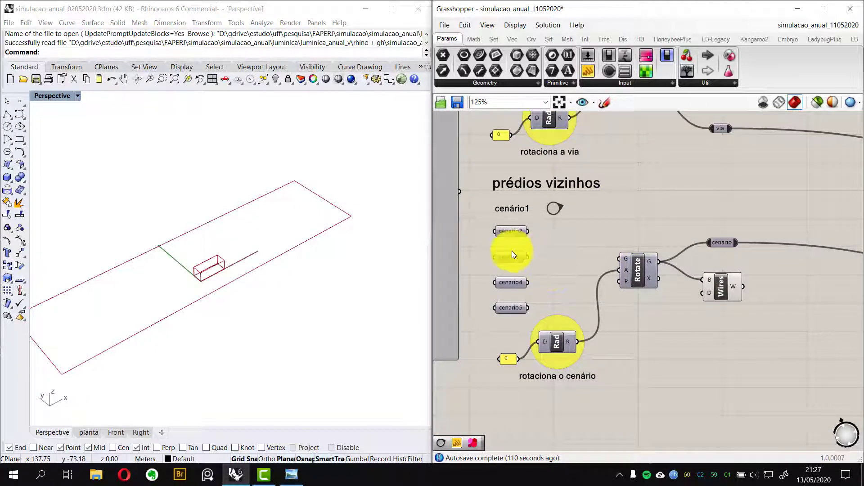
{"action": "left_click_drag", "start_coordinate": [525, 231], "coordinate": [615, 259]}
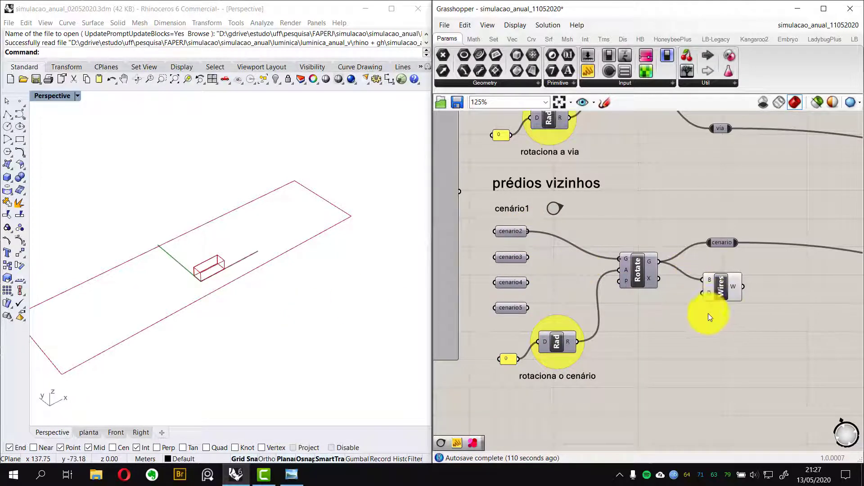
{"action": "right_click_drag", "start_coordinate": [251, 256], "coordinate": [232, 301]}
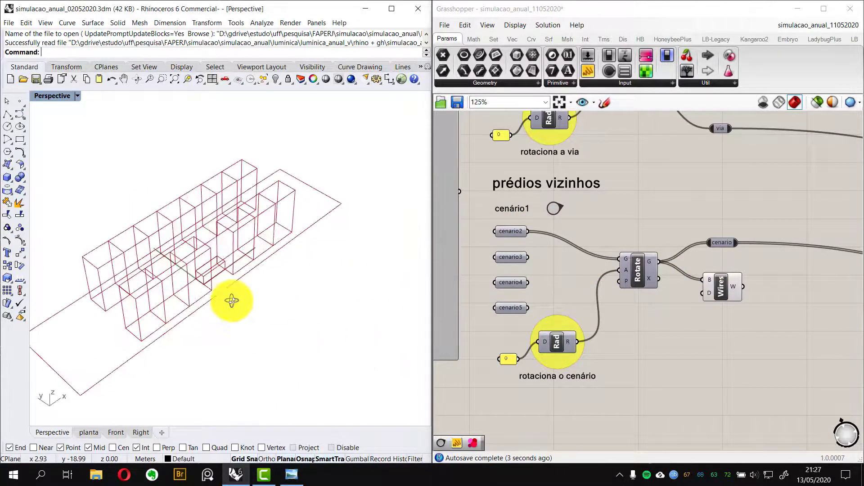
{"action": "scroll", "coordinate": [228, 289], "scroll_direction": "up", "scroll_amount": 5}
{"action": "right_click_drag", "start_coordinate": [189, 271], "coordinate": [299, 271]}
Navigate from the CONTEXTO group back to ANÁLISE and jump to the pasta "mãe" panel
{"action": "left_click", "coordinate": [647, 306]}
{"action": "scroll", "coordinate": [665, 207], "scroll_direction": "down", "scroll_amount": 3}
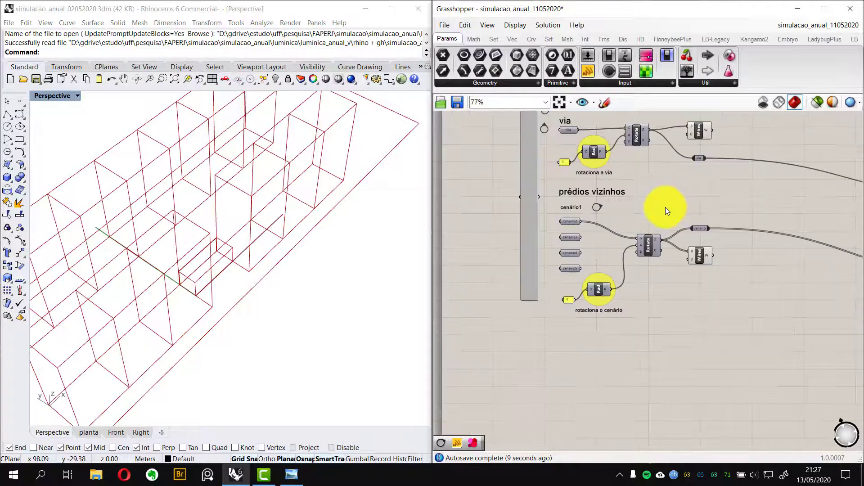
{"action": "scroll", "coordinate": [665, 207], "scroll_direction": "down", "scroll_amount": 1}
{"action": "right_click_drag", "start_coordinate": [643, 247], "coordinate": [578, 324]}
{"action": "scroll", "coordinate": [543, 241], "scroll_direction": "up", "scroll_amount": 1}
{"action": "right_click_drag", "start_coordinate": [604, 282], "coordinate": [642, 262]}
{"action": "scroll", "coordinate": [609, 266], "scroll_direction": "up", "scroll_amount": 2}
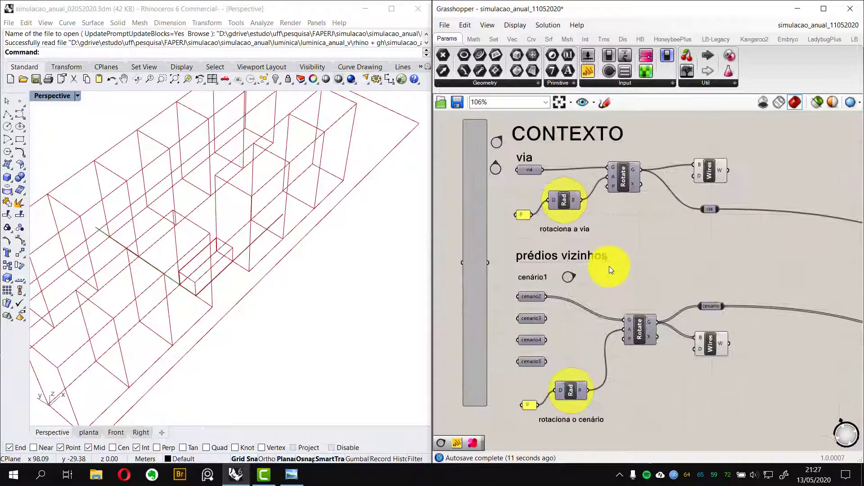
{"action": "scroll", "coordinate": [609, 266], "scroll_direction": "up", "scroll_amount": 1}
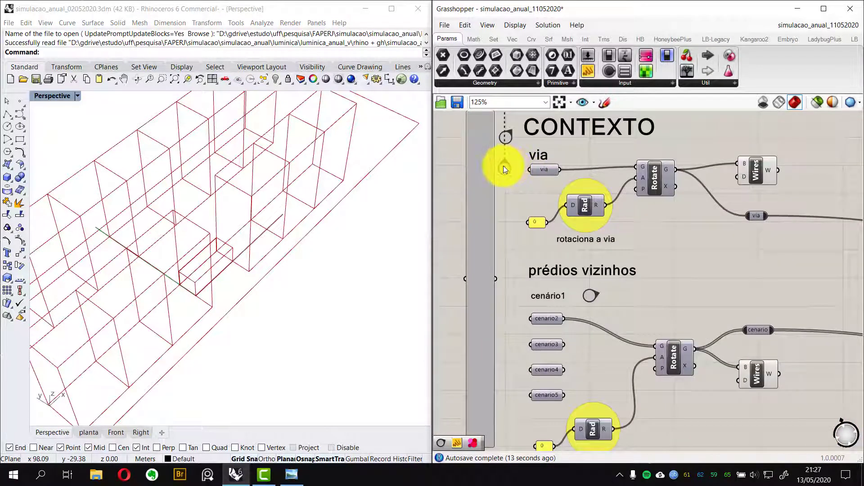
{"action": "double_click", "coordinate": [505, 138]}
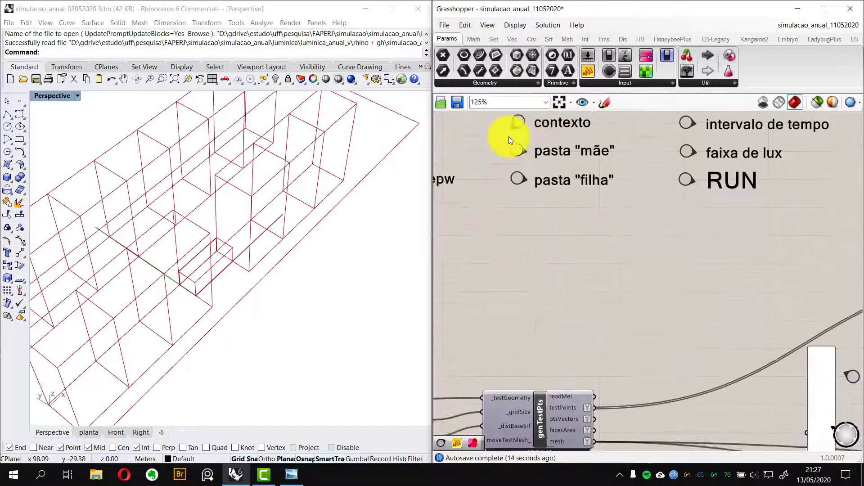
{"action": "scroll", "coordinate": [522, 188], "scroll_direction": "down", "scroll_amount": 2}
{"action": "right_click_drag", "start_coordinate": [530, 189], "coordinate": [572, 219]}
{"action": "scroll", "coordinate": [611, 197], "scroll_direction": "up", "scroll_amount": 3}
{"action": "double_click", "coordinate": [572, 219]}
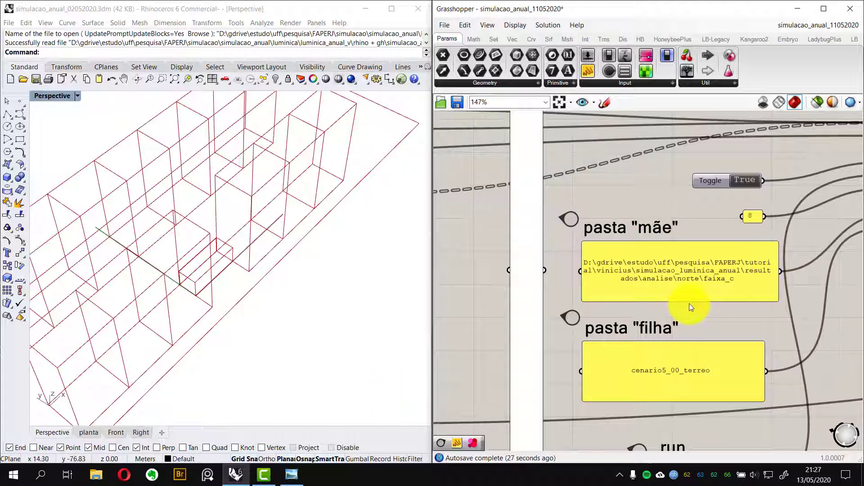
{"action": "scroll", "coordinate": [689, 304], "scroll_direction": "up", "scroll_amount": 3}
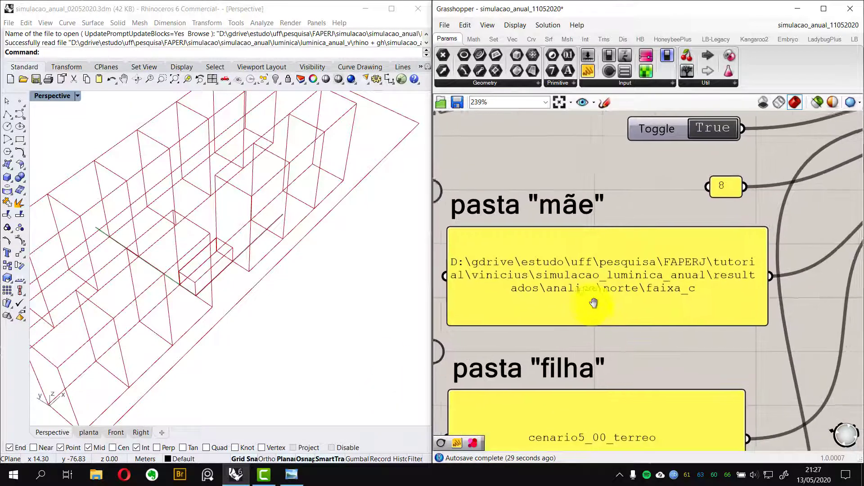
{"action": "right_click_drag", "start_coordinate": [593, 303], "coordinate": [634, 319]}
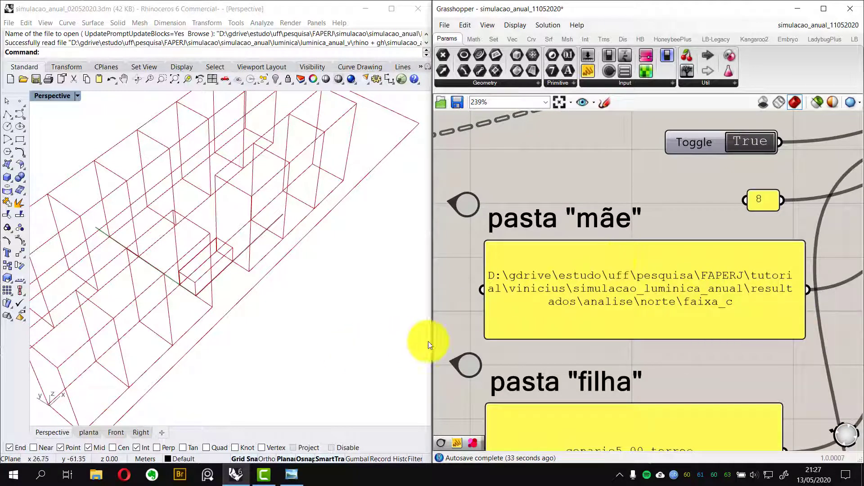
Open File Explorer and browse to the testes folder inside simulacao_anual\luminica\luminica_anual_v
{"action": "left_click", "coordinate": [102, 476]}
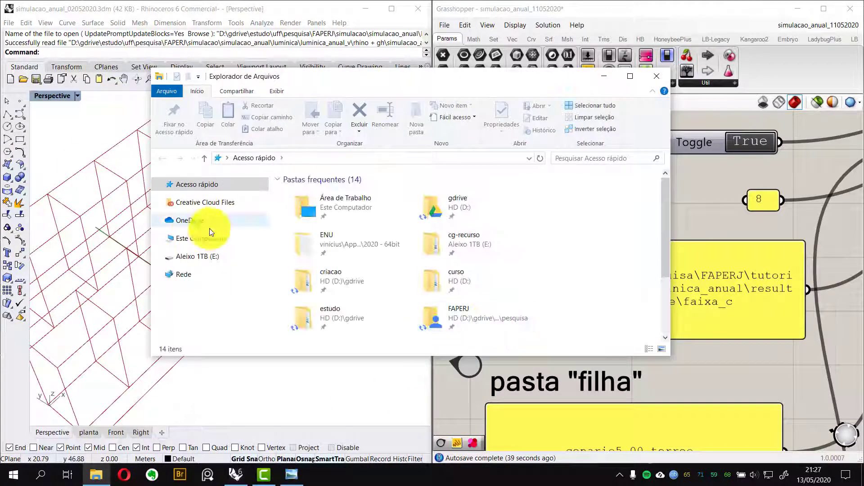
{"action": "left_click", "coordinate": [466, 214]}
{"action": "double_click", "coordinate": [466, 215]}
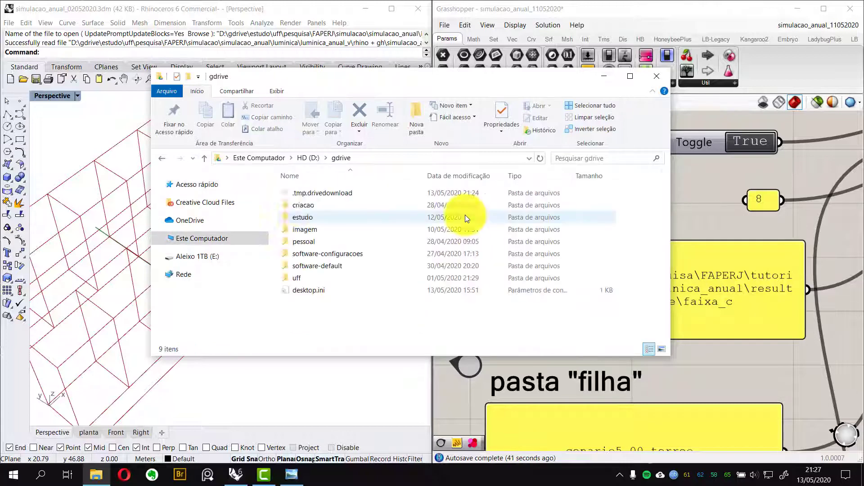
{"action": "double_click", "coordinate": [320, 218]}
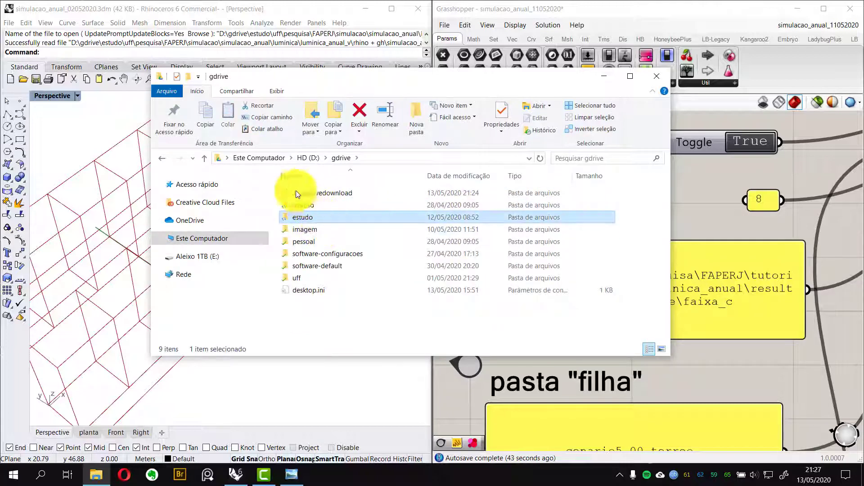
{"action": "double_click", "coordinate": [299, 242]}
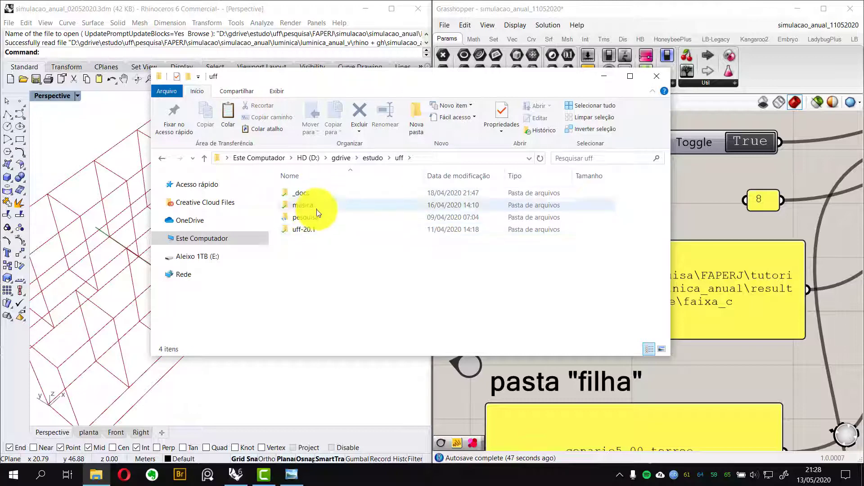
{"action": "double_click", "coordinate": [315, 216]}
{"action": "left_click", "coordinate": [309, 193]}
{"action": "double_click", "coordinate": [318, 195]}
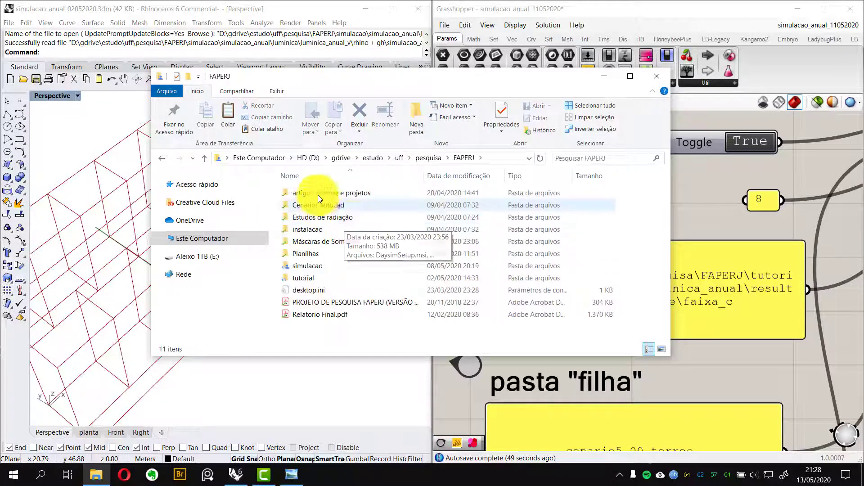
{"action": "double_click", "coordinate": [340, 266]}
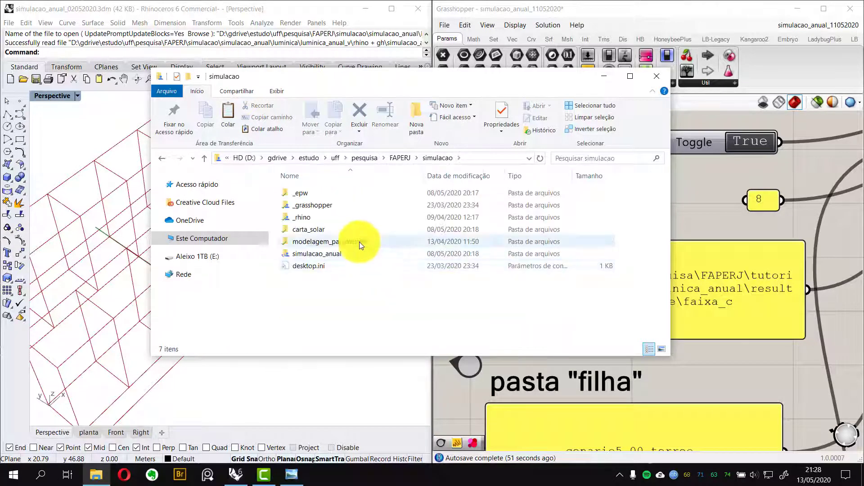
{"action": "double_click", "coordinate": [344, 254]}
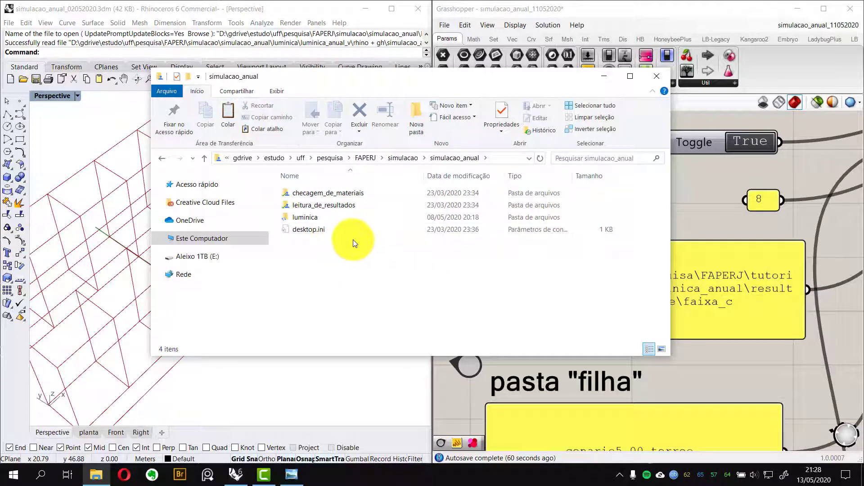
{"action": "left_click", "coordinate": [318, 218]}
{"action": "double_click", "coordinate": [317, 217]}
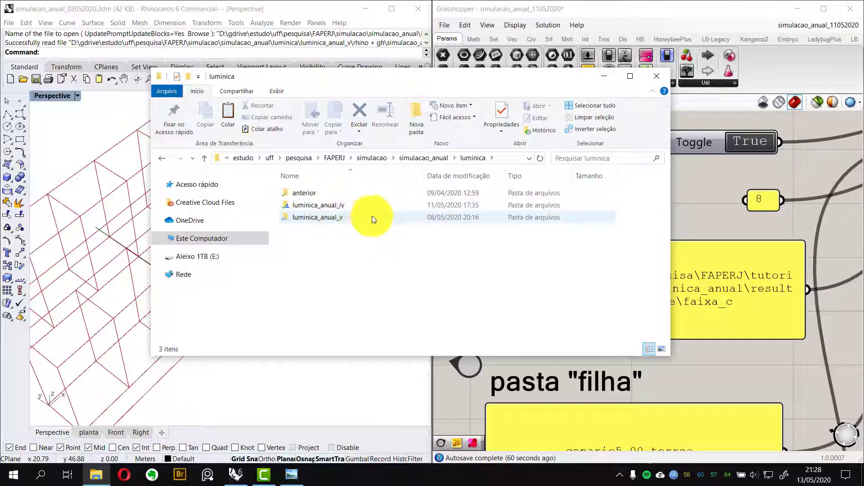
{"action": "double_click", "coordinate": [357, 218]}
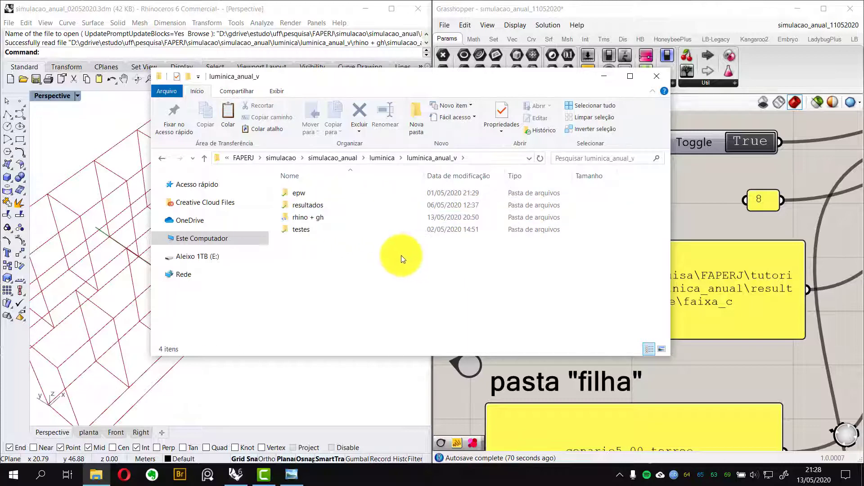
{"action": "double_click", "coordinate": [304, 229]}
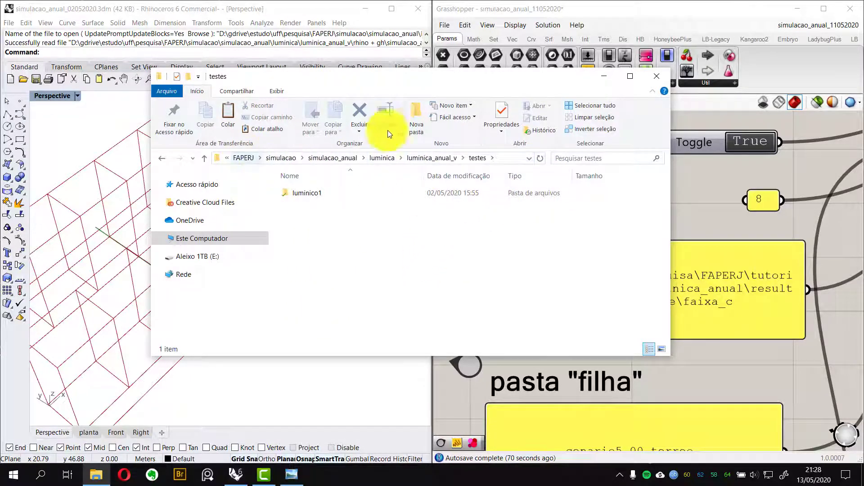
Create a new folder named teste13 inside the testes folder
{"action": "left_click", "coordinate": [411, 128]}
{"action": "type", "text": "teste"}
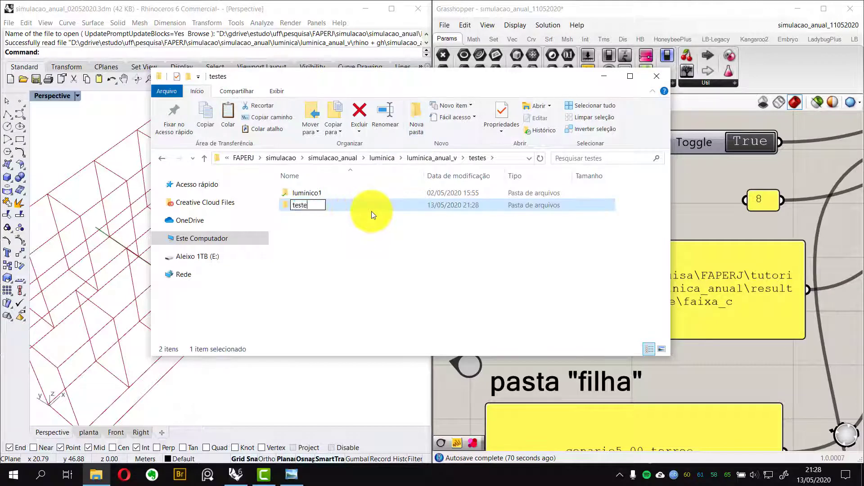
{"action": "type", "text": "13"}
{"action": "key", "text": "Return"}
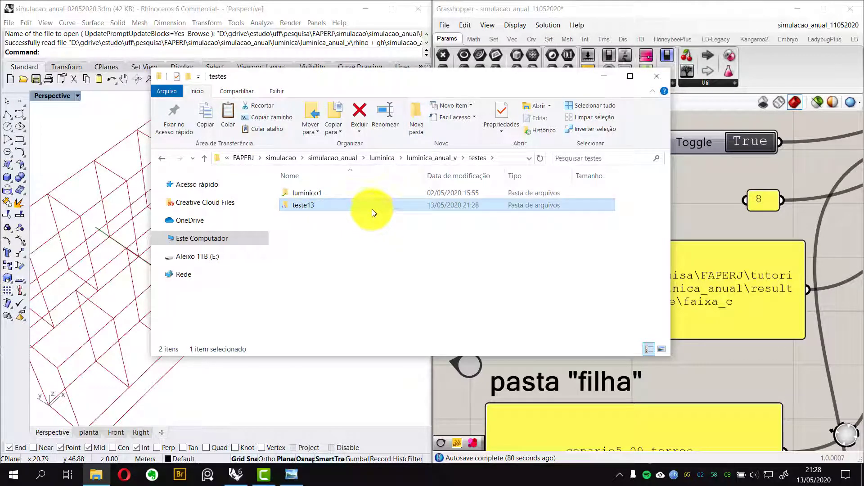
Open the teste13 folder and copy its full folder path
{"action": "left_click", "coordinate": [371, 253]}
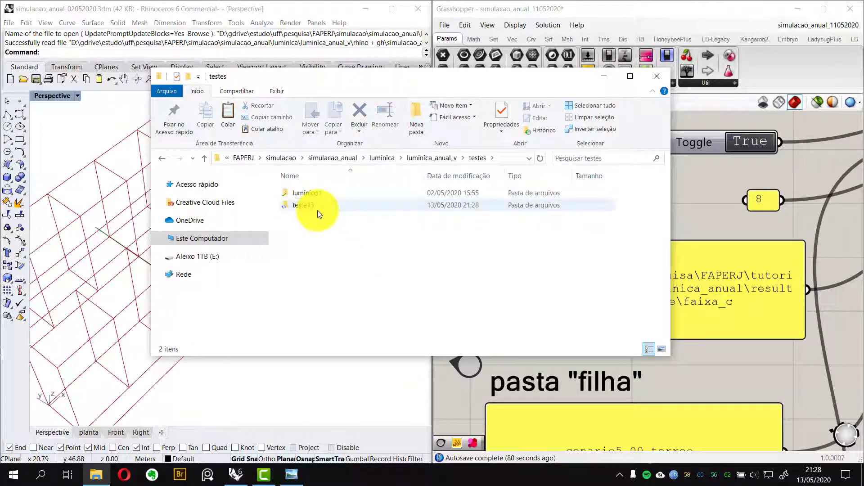
{"action": "double_click", "coordinate": [316, 208]}
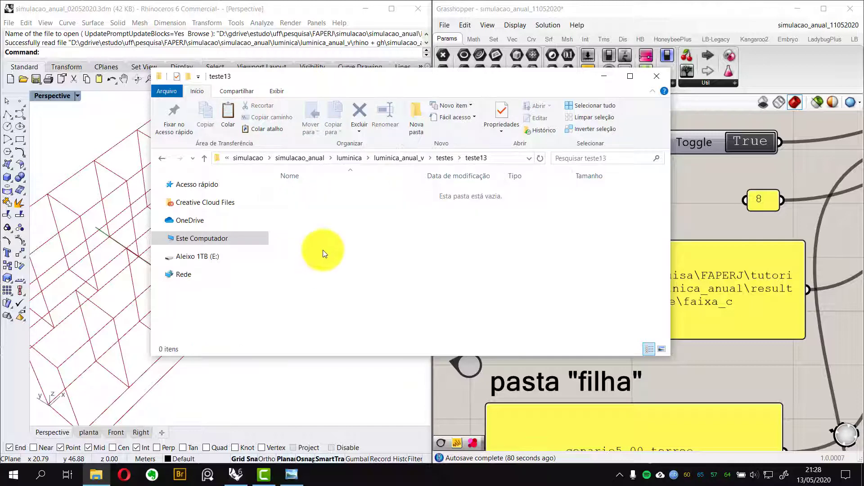
{"action": "left_click", "coordinate": [517, 164]}
{"action": "key", "text": "ctrl+c"}
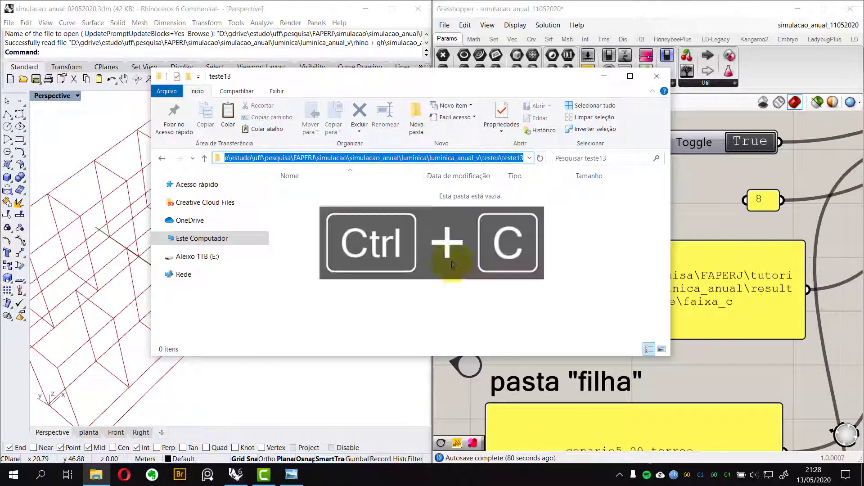
Switch back to the explorer and return to the luminica_anual_v folder
{"action": "left_click", "coordinate": [718, 215]}
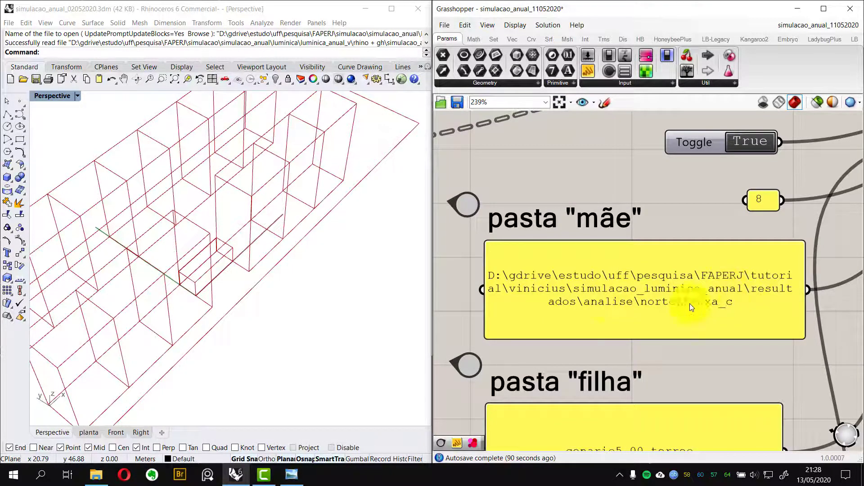
{"action": "key", "text": "alt+Tab"}
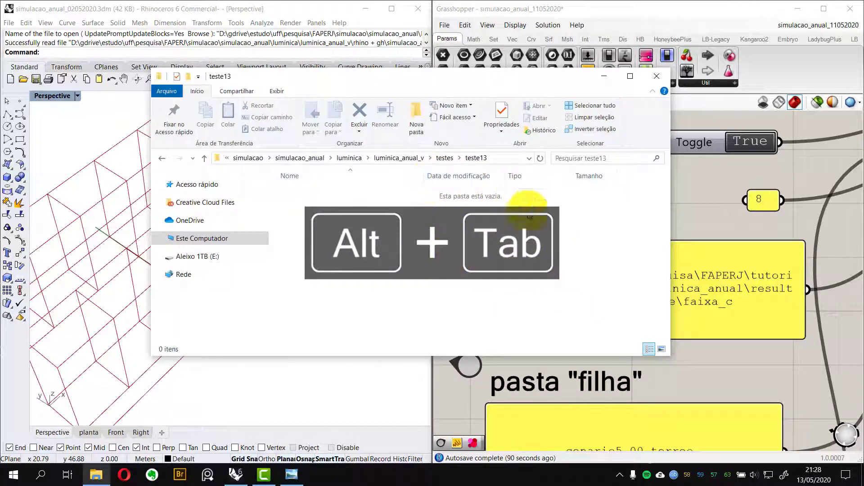
{"action": "left_click", "coordinate": [412, 156]}
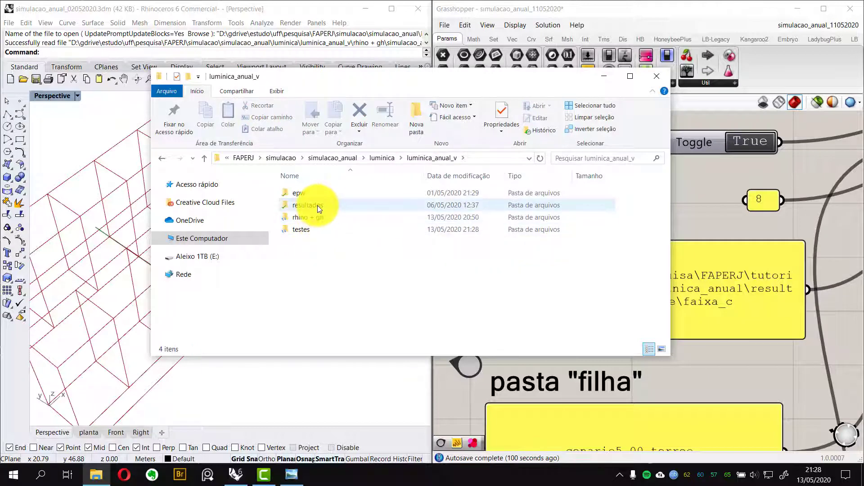
Open the resultados folder and examine its analise, imagem and resgate subfolders
{"action": "double_click", "coordinate": [318, 206]}
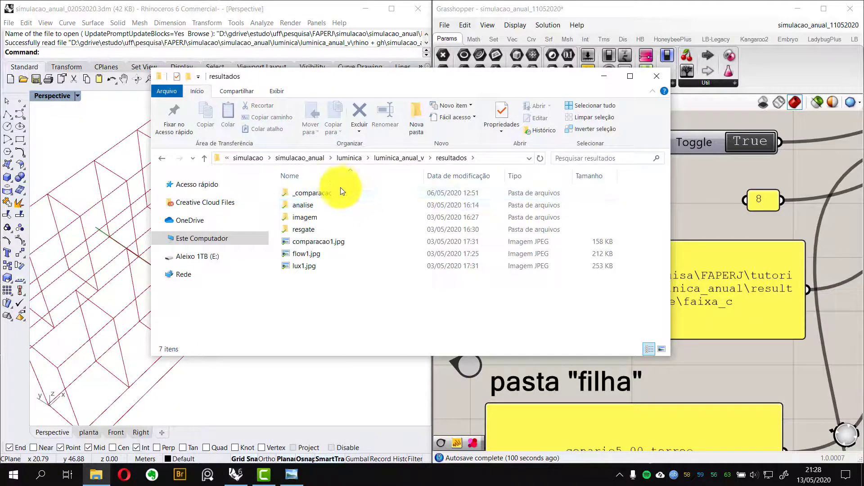
{"action": "left_click", "coordinate": [318, 204]}
{"action": "left_click", "coordinate": [311, 216]}
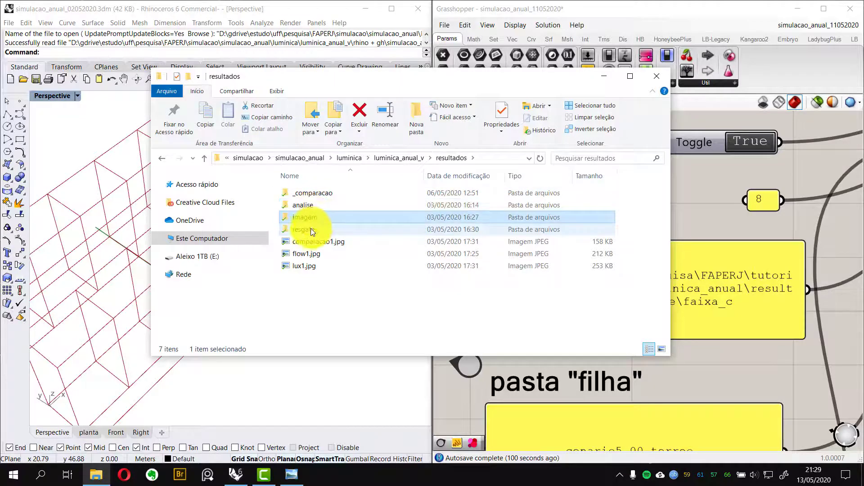
{"action": "left_click", "coordinate": [311, 229]}
{"action": "left_click", "coordinate": [306, 207]}
{"action": "left_click", "coordinate": [313, 219]}
{"action": "left_click", "coordinate": [312, 228]}
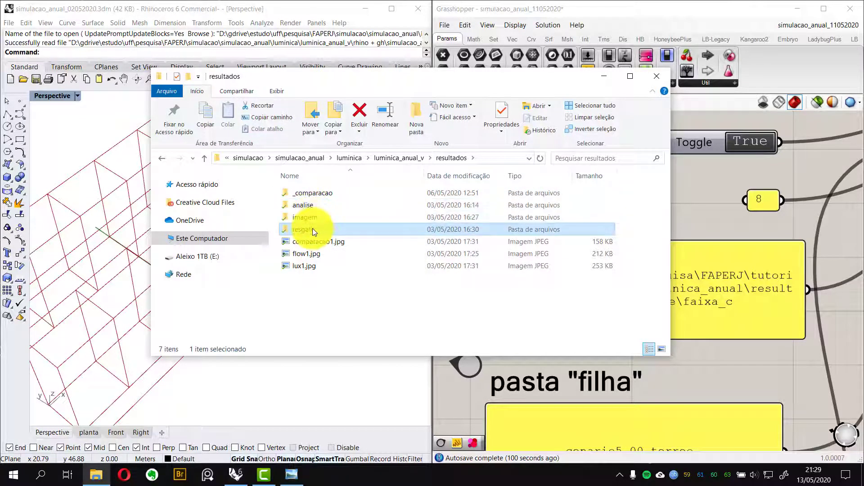
{"action": "left_click", "coordinate": [314, 205]}
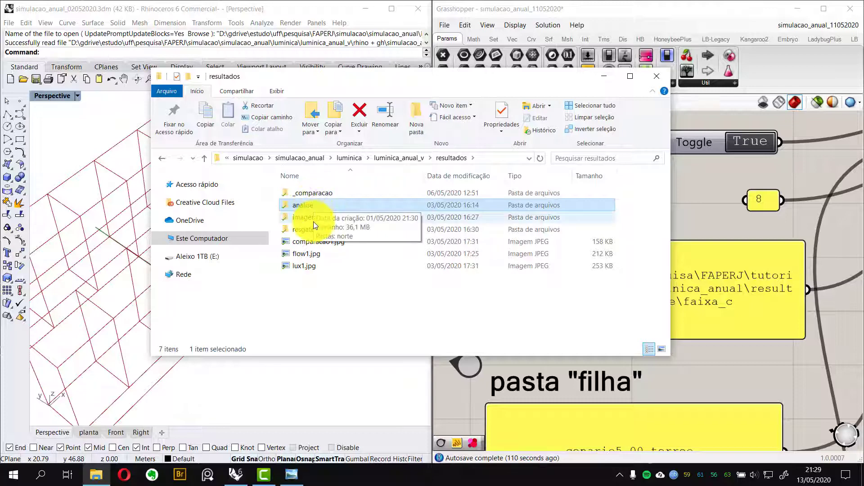
{"action": "left_click", "coordinate": [304, 214]}
{"action": "left_click", "coordinate": [309, 229]}
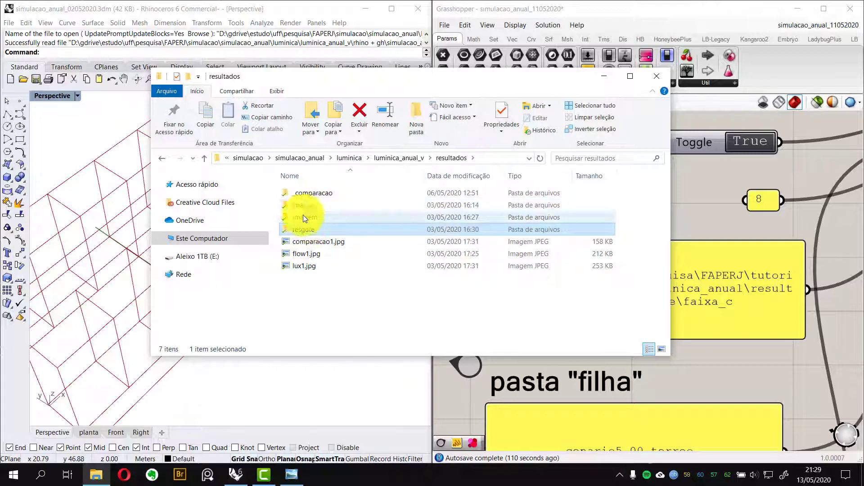
{"action": "mouse_move", "coordinate": [306, 233]}
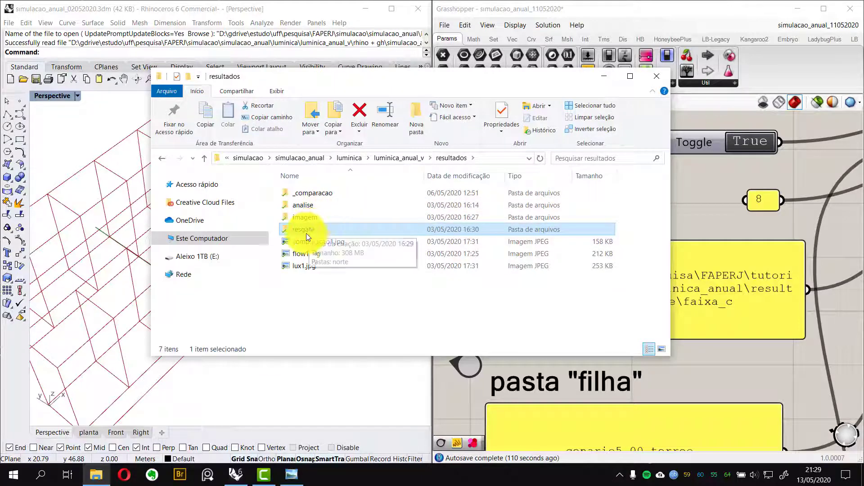
{"action": "left_click", "coordinate": [315, 202]}
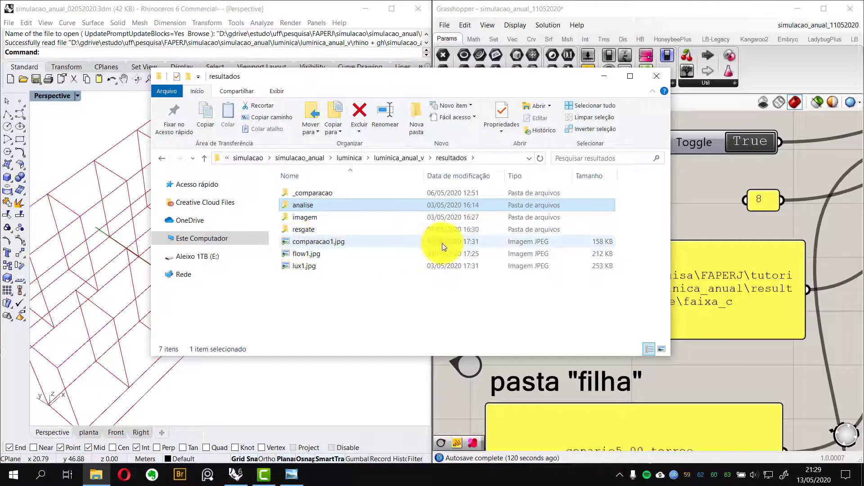
{"action": "mouse_move", "coordinate": [335, 213]}
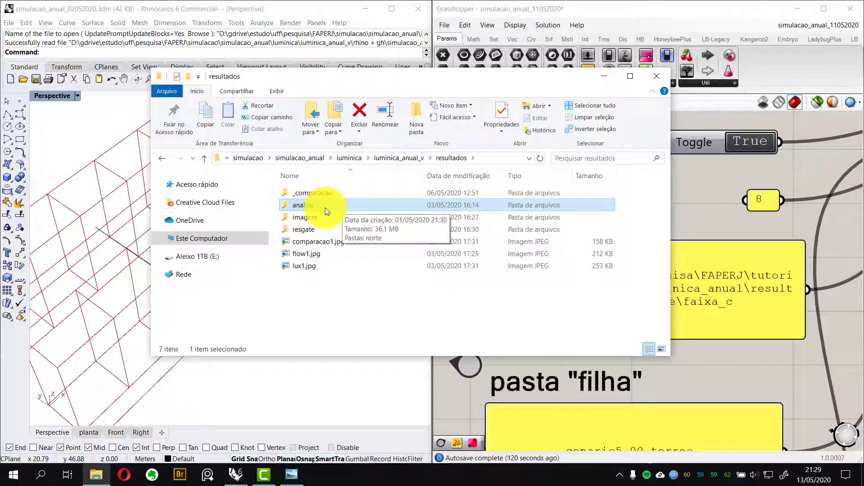
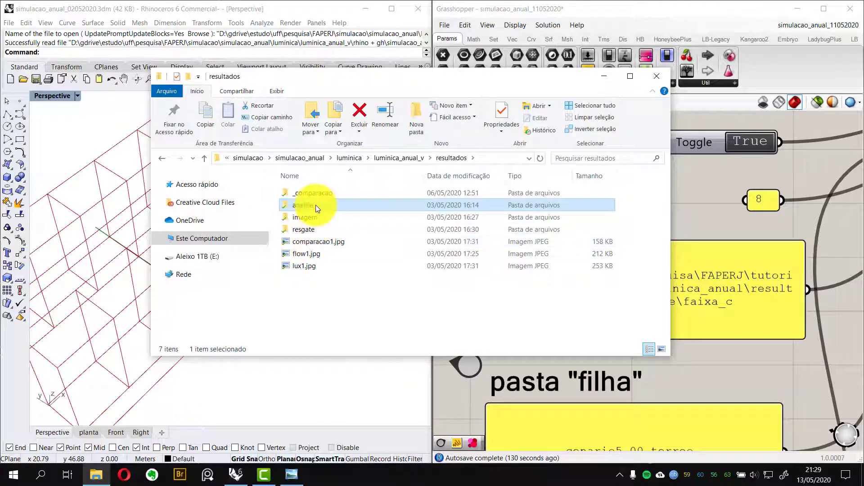
Move the teste13 folder out of testes and into the luminica_anual_v folder
{"action": "left_click", "coordinate": [383, 297]}
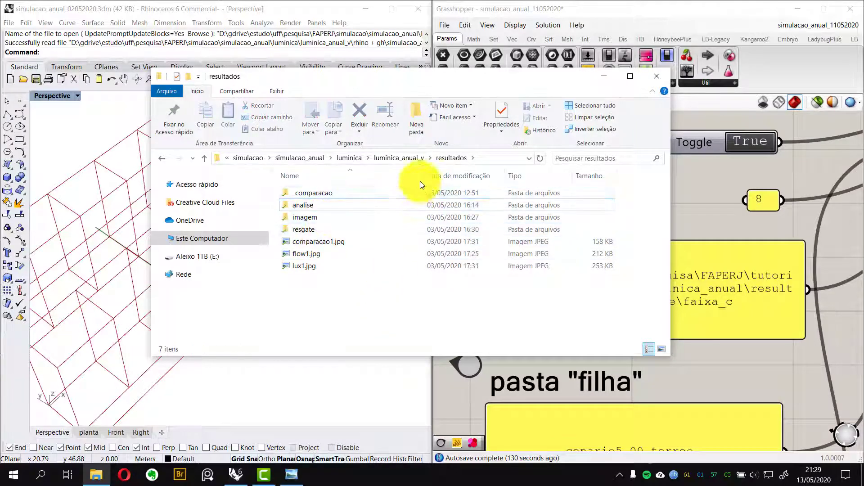
{"action": "left_click", "coordinate": [421, 158]}
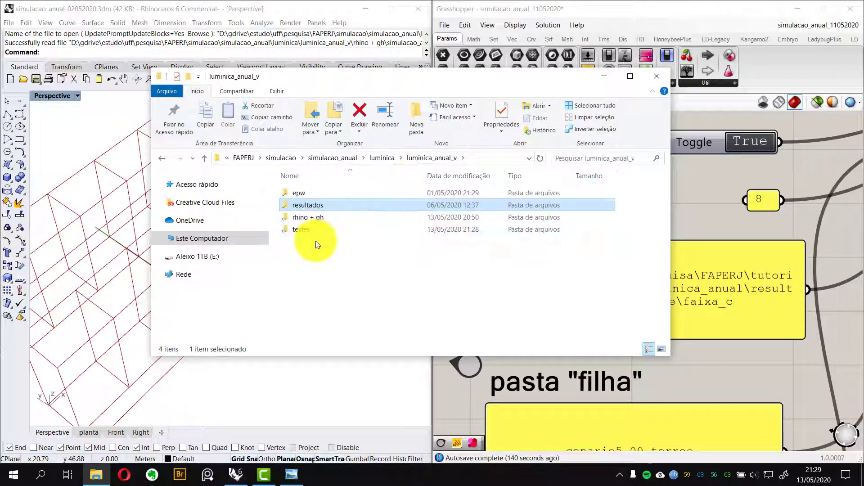
{"action": "double_click", "coordinate": [309, 225]}
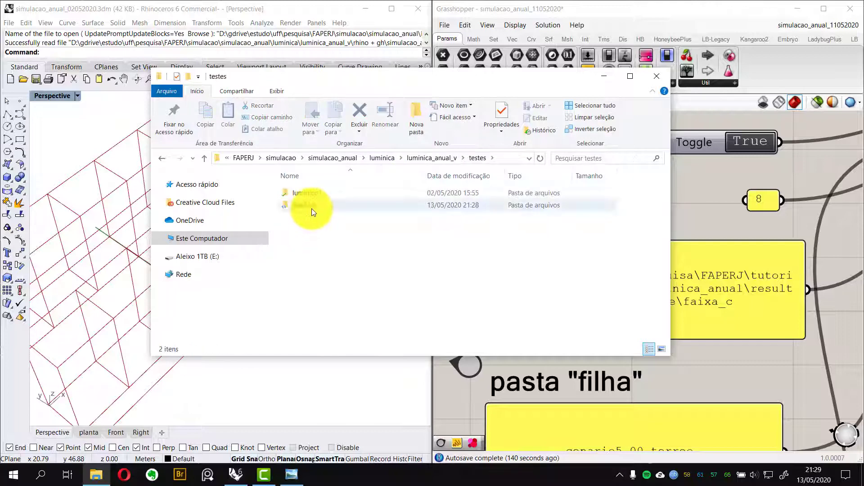
{"action": "left_click", "coordinate": [311, 209]}
{"action": "key", "text": "ctrl+x"}
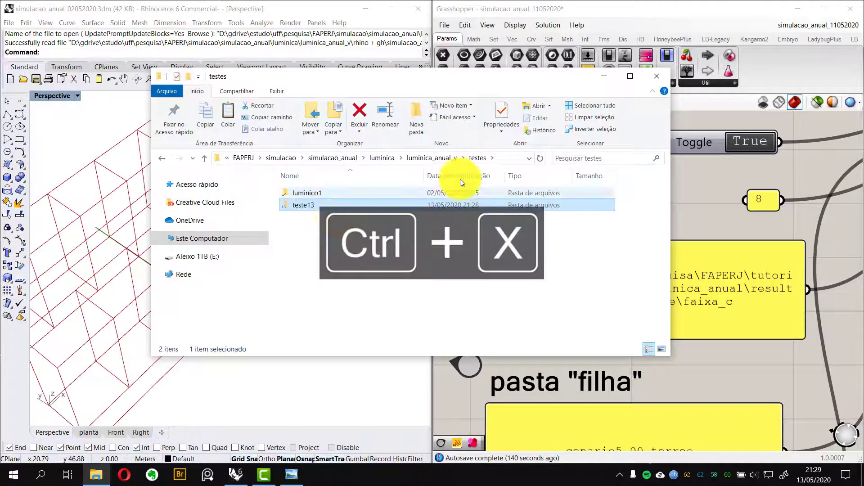
{"action": "left_click", "coordinate": [434, 158]}
{"action": "left_click", "coordinate": [310, 251]}
{"action": "key", "text": "ctrl+v"}
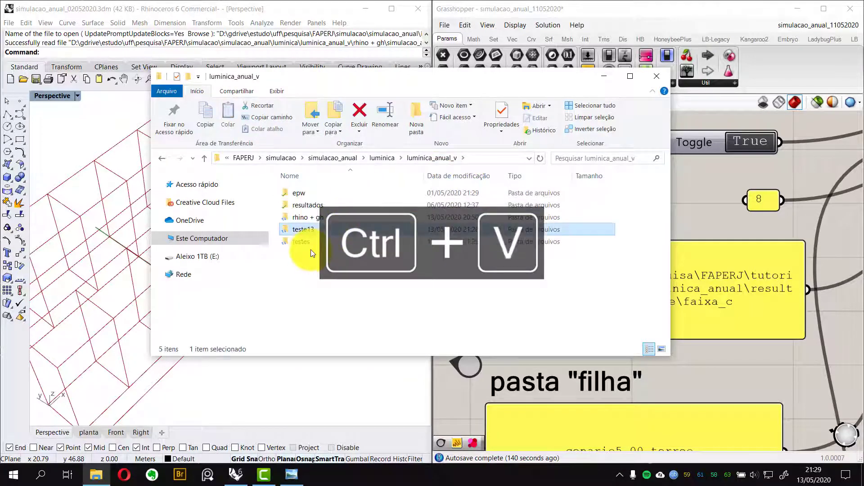
{"action": "left_click", "coordinate": [318, 271]}
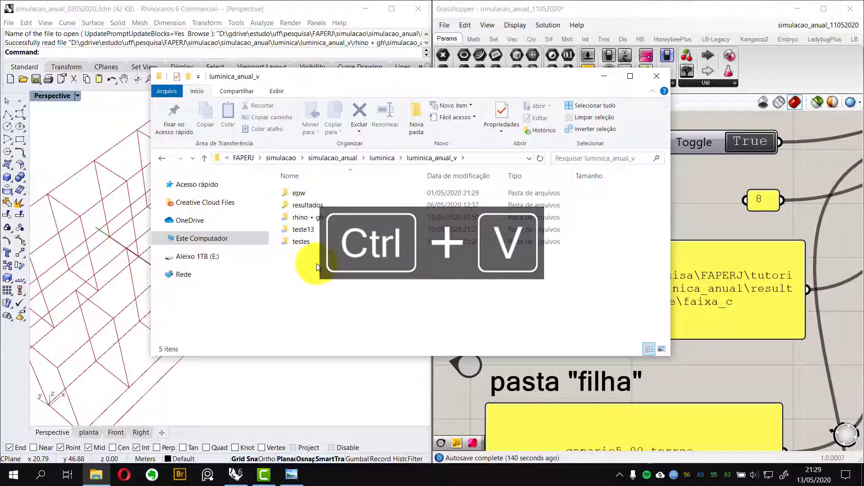
Open a second explorer window and tile both side by side, showing teste13 and resultados
{"action": "left_click", "coordinate": [324, 203]}
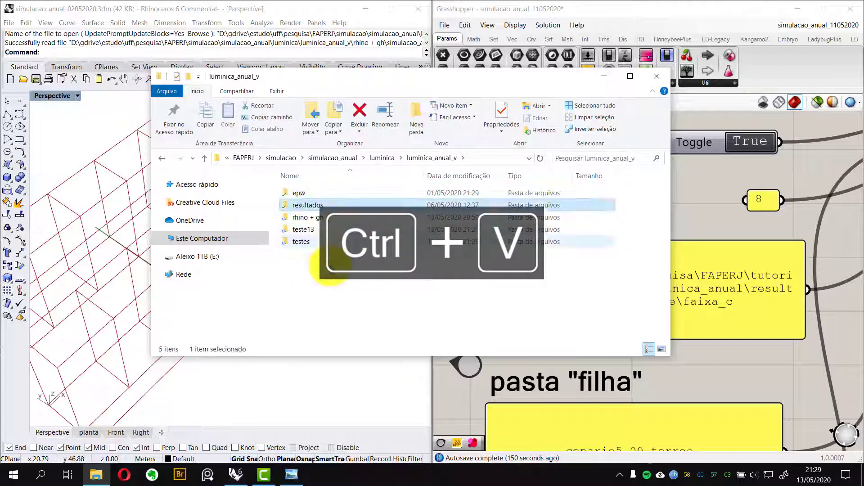
{"action": "left_click", "coordinate": [330, 269]}
{"action": "key", "text": "ctrl+n"}
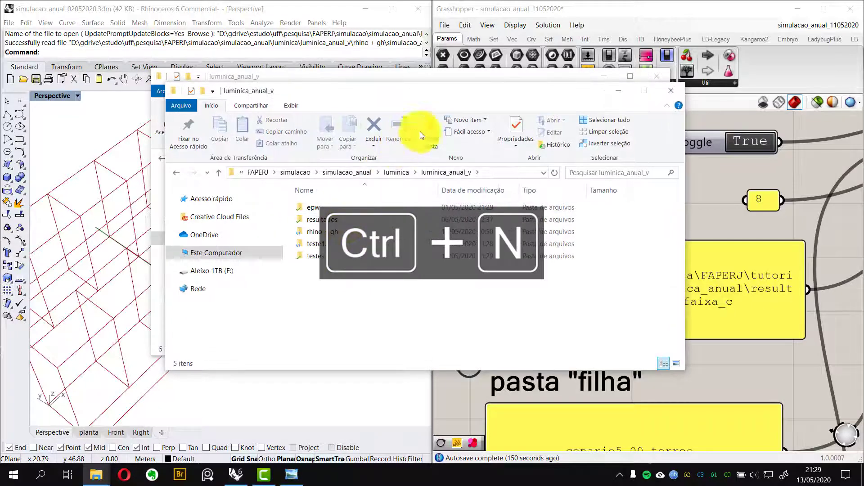
{"action": "left_click_drag", "start_coordinate": [450, 90], "coordinate": [863, 127]}
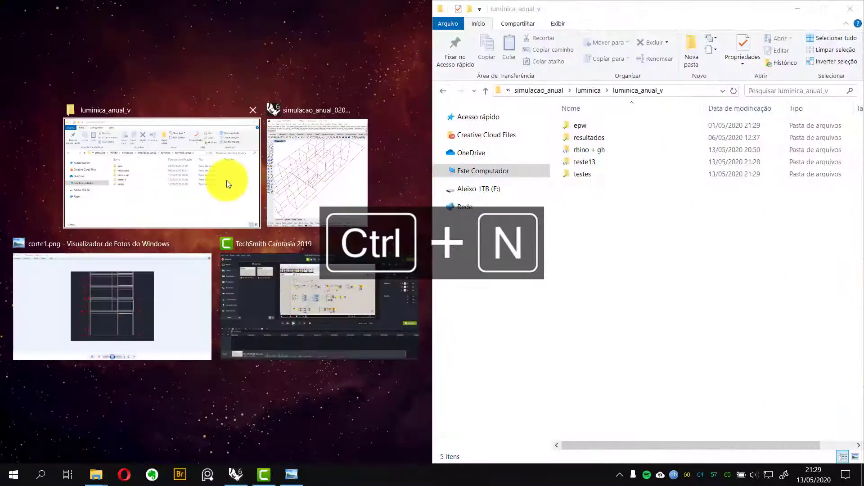
{"action": "left_click", "coordinate": [227, 181]}
{"action": "double_click", "coordinate": [155, 163]}
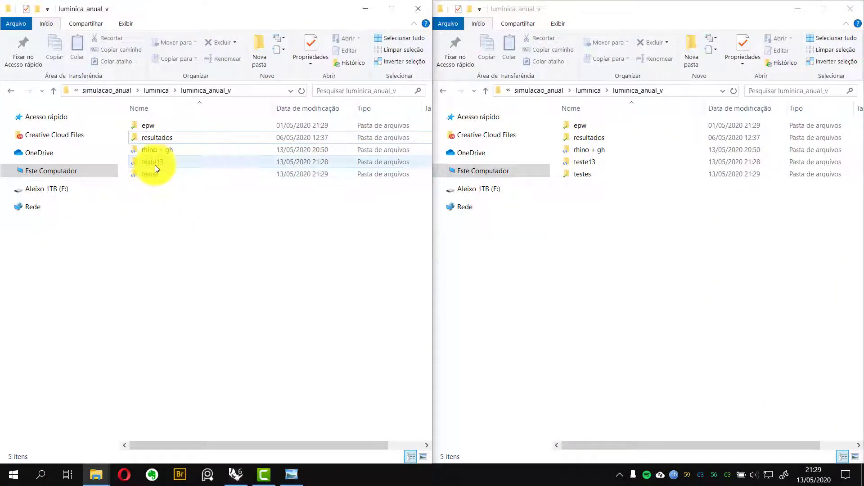
{"action": "double_click", "coordinate": [593, 137]}
{"action": "key", "text": "ctrl+shift+n"}
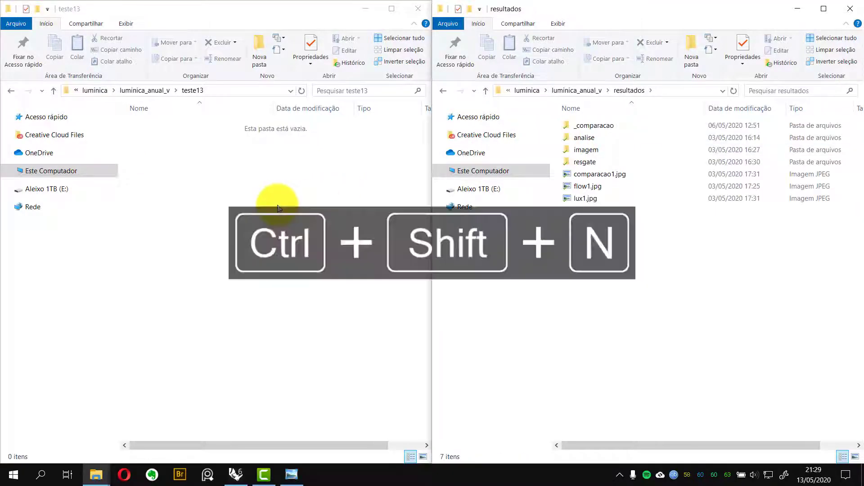
{"action": "type", "text": "anali"}
{"action": "key", "text": "Escape"}
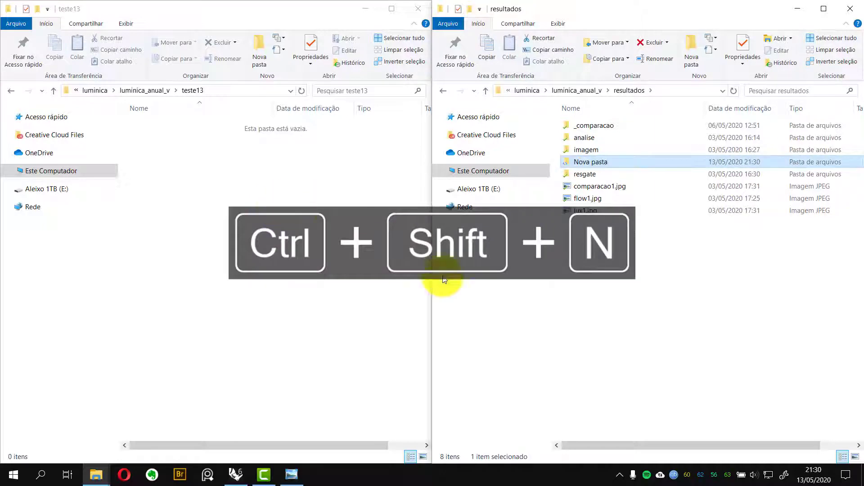
{"action": "key", "text": "ctrl+z"}
Create analise, imagem and resgate subfolders inside the teste13 folder
{"action": "key", "text": "ctrl+shift+n"}
{"action": "type", "text": "analise"}
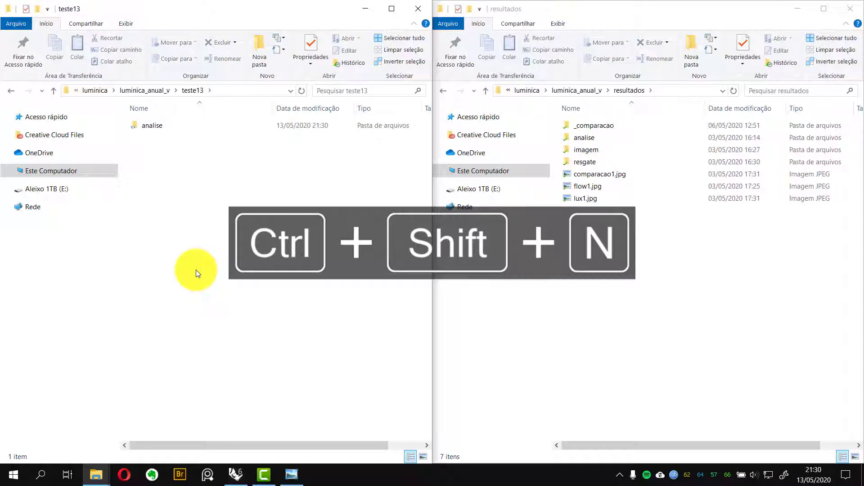
{"action": "key", "text": "ctrl+shift+n"}
{"action": "type", "text": "imagem"}
{"action": "key", "text": "Return"}
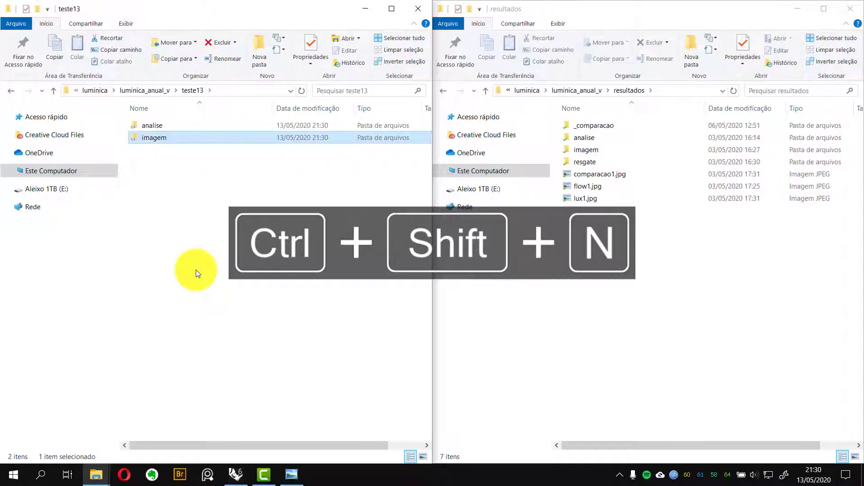
{"action": "key", "text": "ctrl+shift+n"}
{"action": "type", "text": "resgate"}
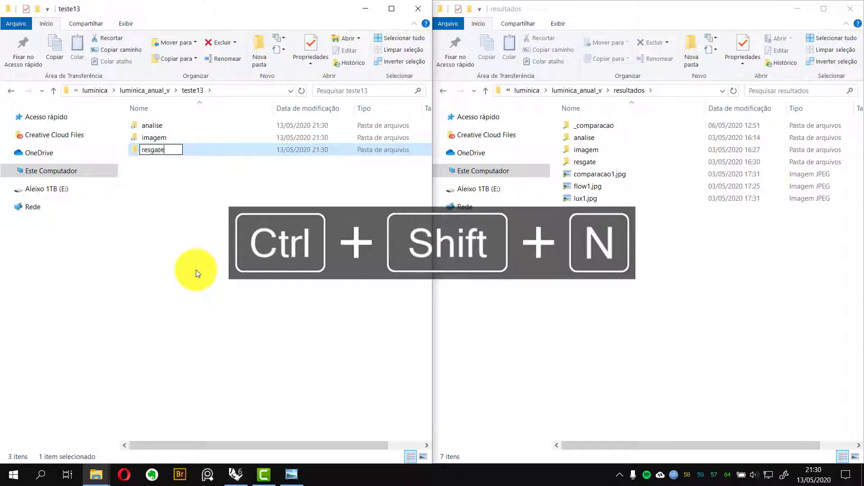
{"action": "key", "text": "Return"}
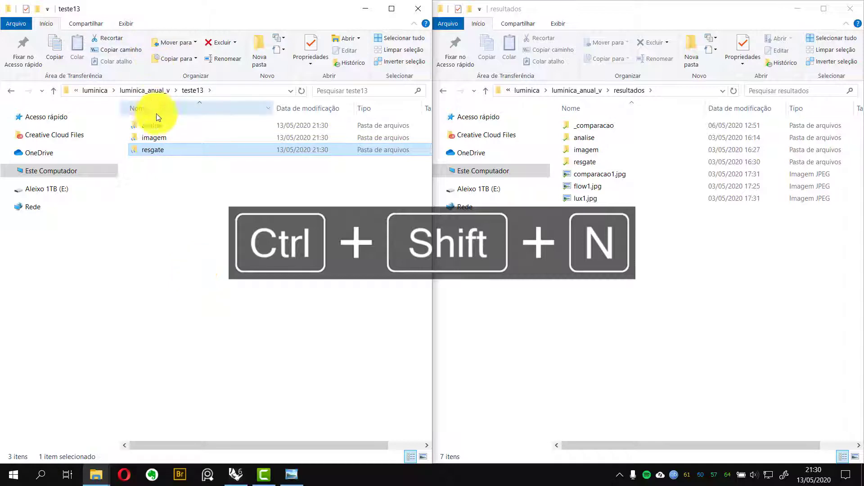
Open the analise folder in both explorer windows
{"action": "left_click", "coordinate": [169, 167]}
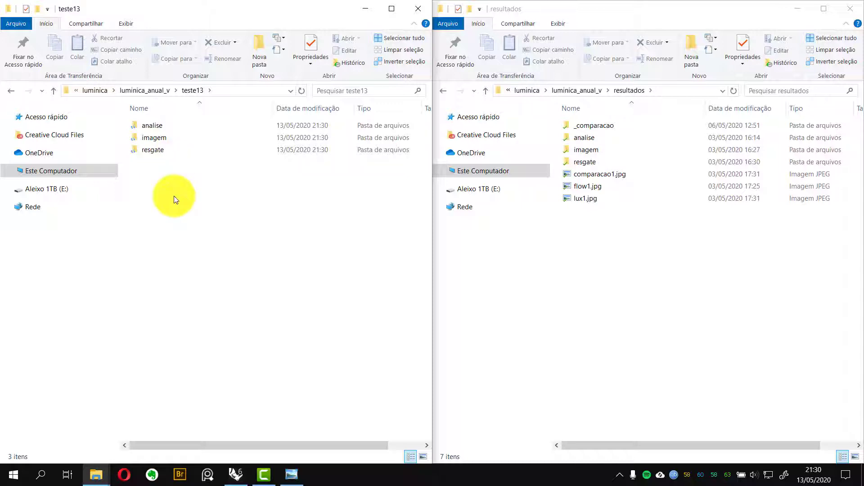
{"action": "left_click", "coordinate": [154, 125]}
{"action": "double_click", "coordinate": [154, 125]}
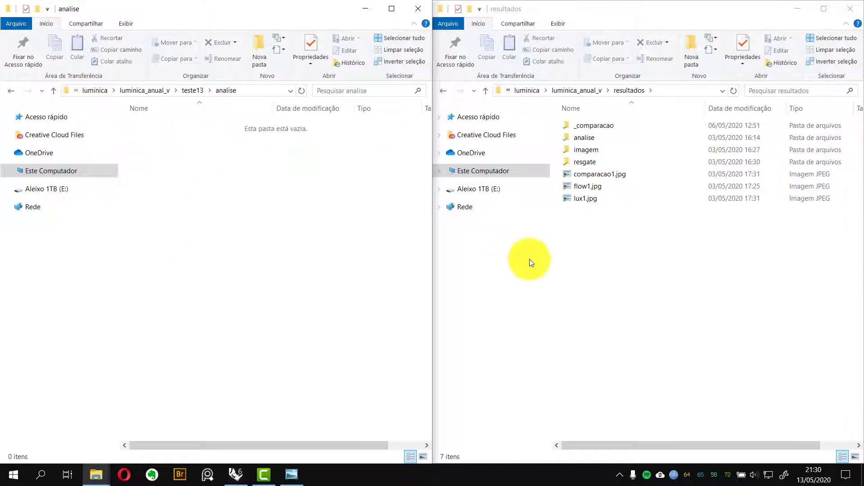
{"action": "left_click", "coordinate": [581, 141]}
{"action": "double_click", "coordinate": [581, 143]}
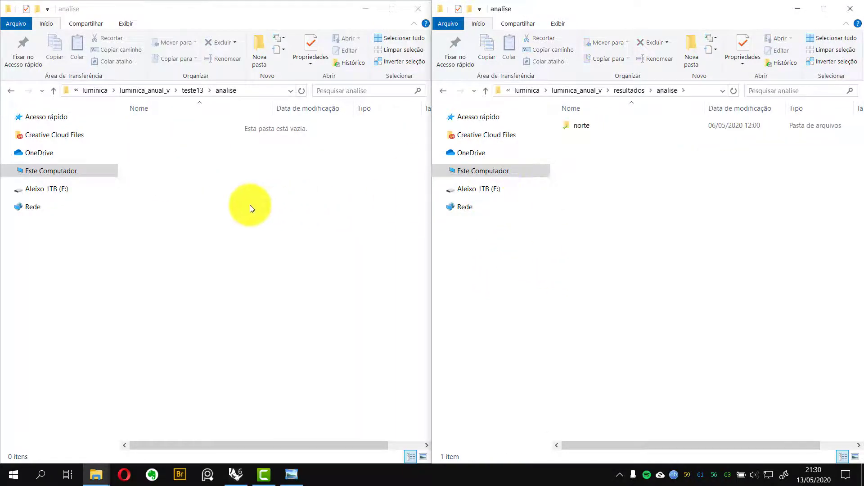
Create a norte subfolder inside teste13's analise folder
{"action": "left_click", "coordinate": [250, 206]}
{"action": "key", "text": "ctrl+shift+n"}
{"action": "type", "text": "norte"}
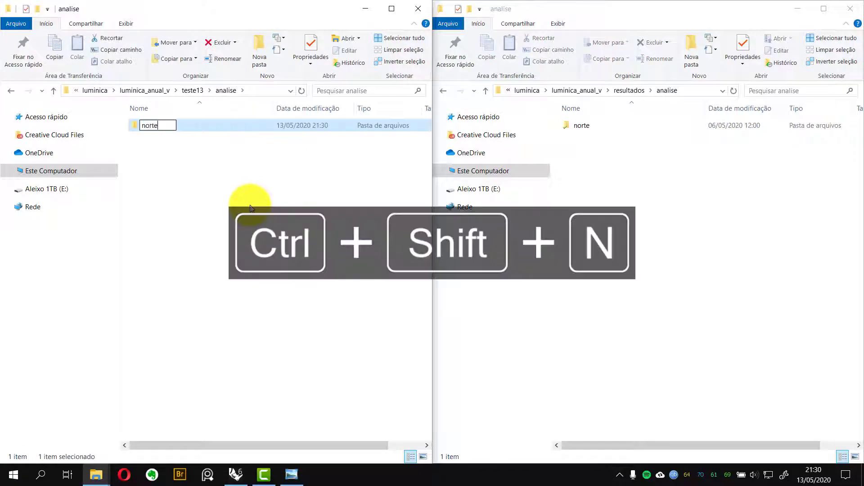
{"action": "key", "text": "Return"}
Open the norte folders in both windows and create a faixa_a subfolder inside teste13's norte folder
{"action": "left_click", "coordinate": [619, 239]}
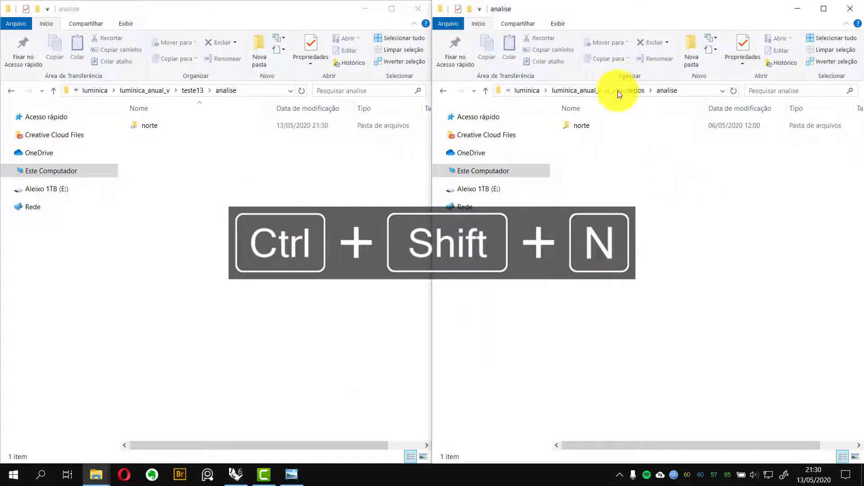
{"action": "double_click", "coordinate": [608, 125]}
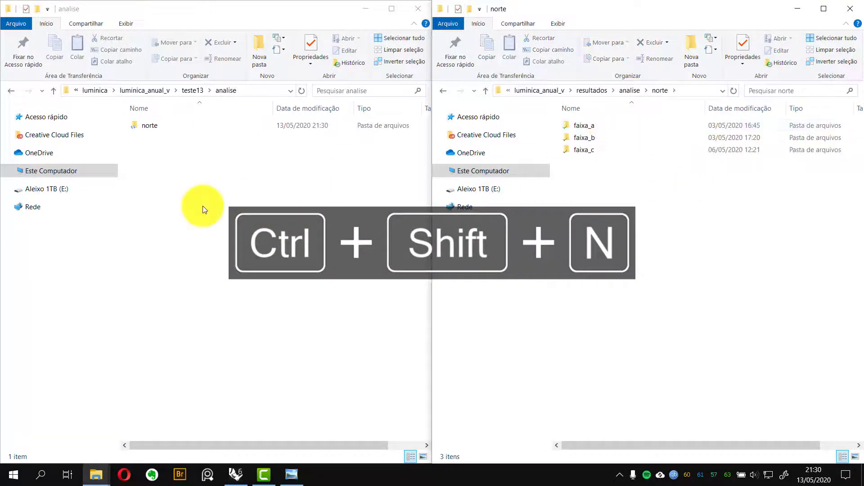
{"action": "double_click", "coordinate": [168, 129]}
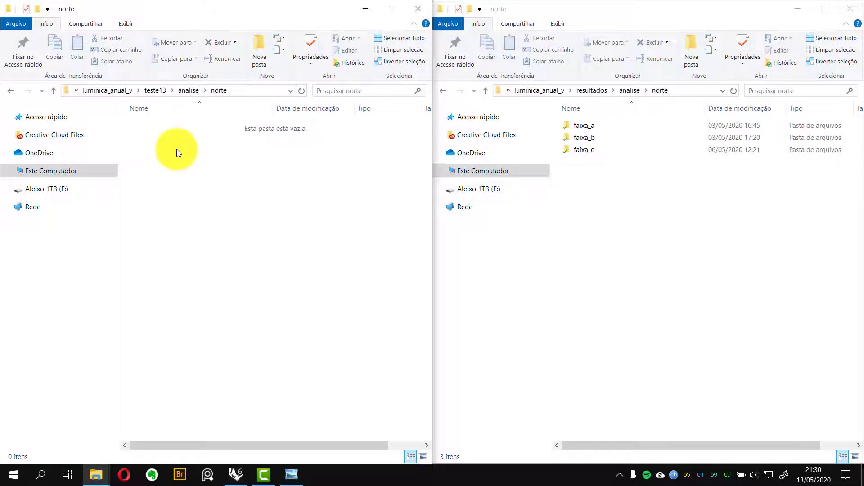
{"action": "key", "text": "ctrl+shift+n"}
{"action": "type", "text": "faixa_a"}
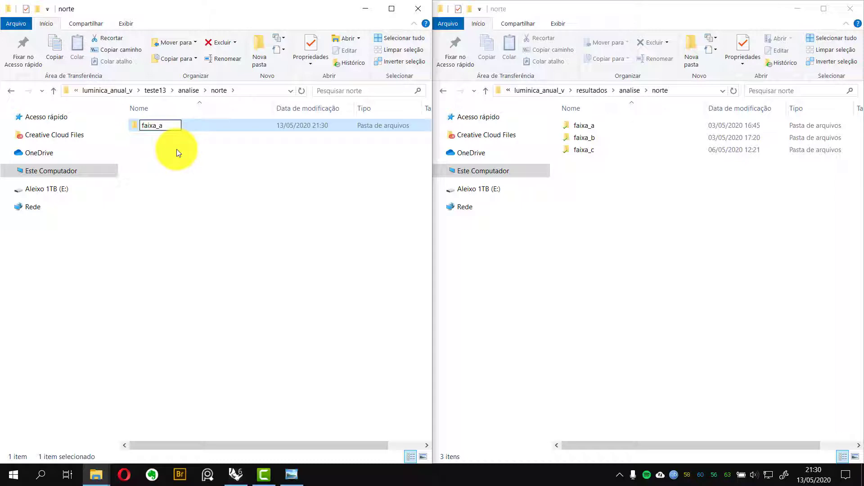
{"action": "key", "text": "Return"}
{"action": "left_click", "coordinate": [320, 257]}
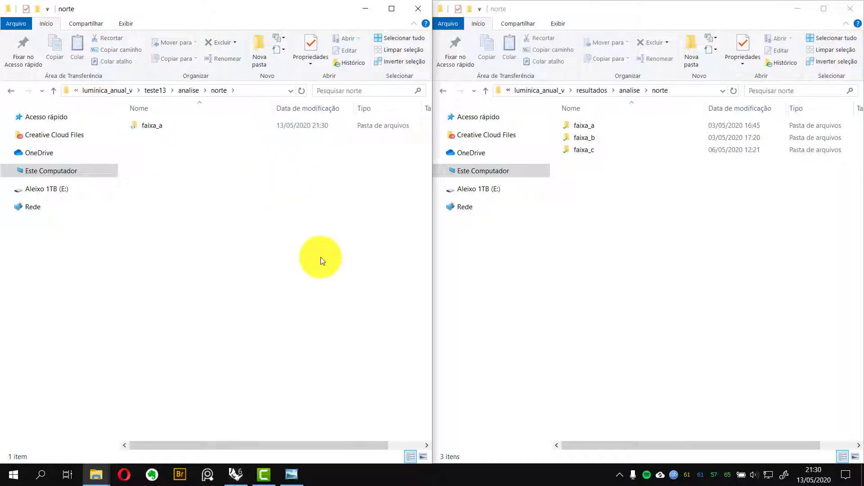
Copy the full path of teste13's norte folder
{"action": "left_click", "coordinate": [235, 472]}
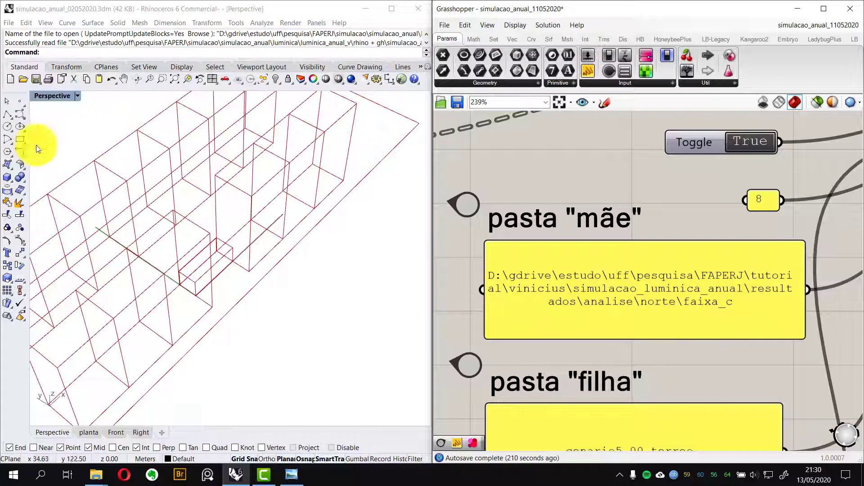
{"action": "mouse_move", "coordinate": [99, 467]}
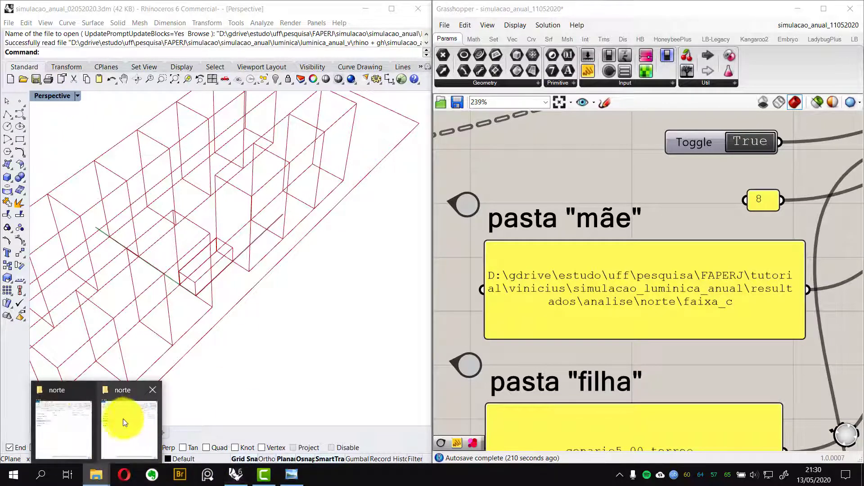
{"action": "left_click", "coordinate": [75, 419]}
{"action": "left_click", "coordinate": [249, 91]}
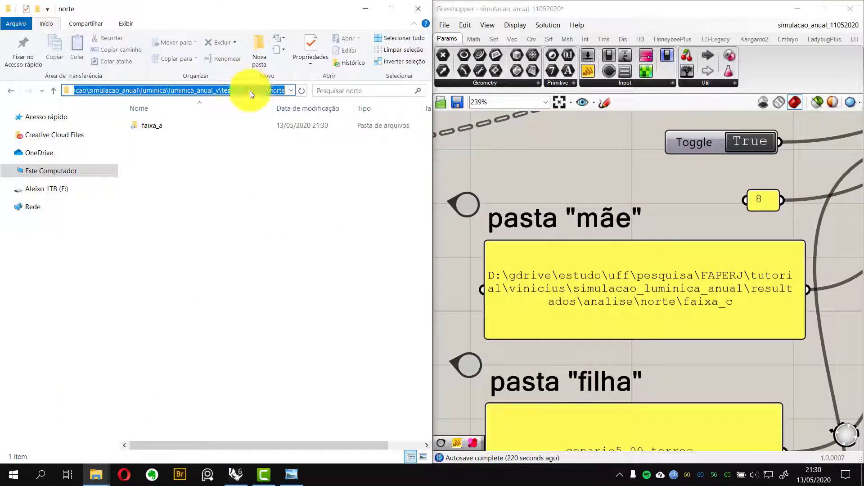
{"action": "key", "text": "ctrl+c"}
Replace the pasta "mãe" panel text with the copied teste13\analise\norte folder path
{"action": "left_click", "coordinate": [612, 291]}
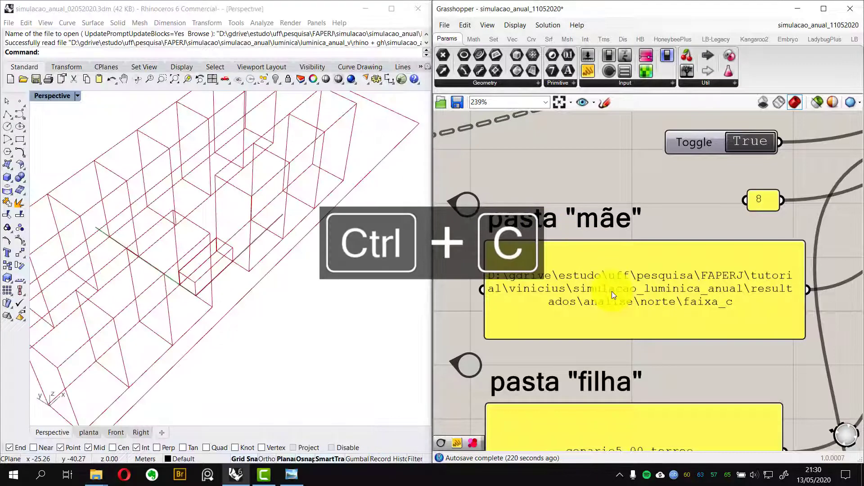
{"action": "double_click", "coordinate": [612, 290]}
{"action": "key", "text": "ctrl+v"}
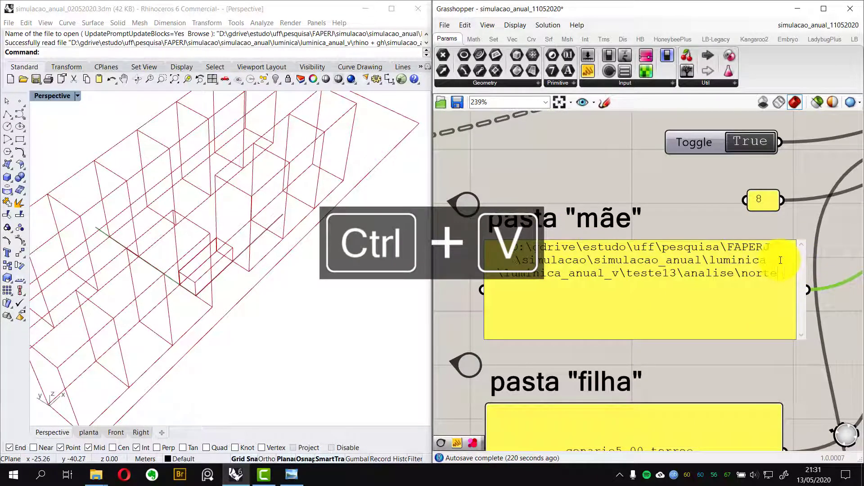
{"action": "key", "text": "BackSpace"}
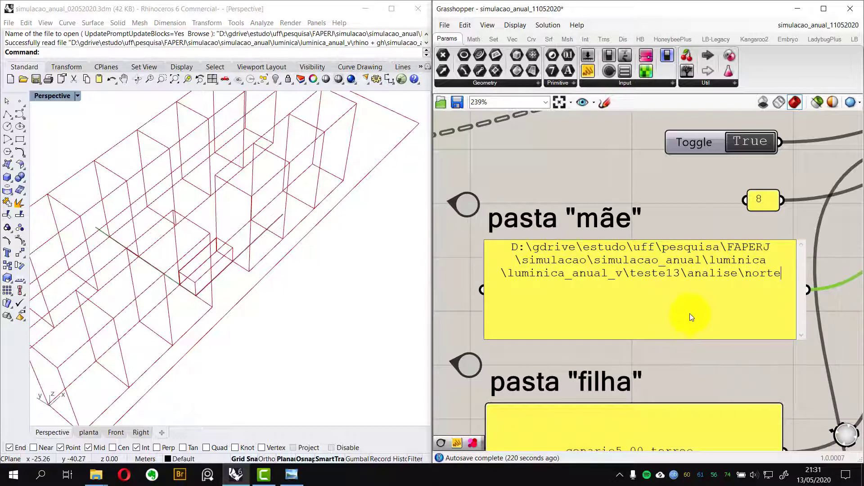
Examine the pasta "mãe" and pasta "filha" panels and their connections on the canvas
{"action": "scroll", "coordinate": [683, 303], "scroll_direction": "down", "scroll_amount": 3}
{"action": "right_click_drag", "start_coordinate": [682, 302], "coordinate": [649, 212]}
{"action": "scroll", "coordinate": [657, 266], "scroll_direction": "up", "scroll_amount": 1}
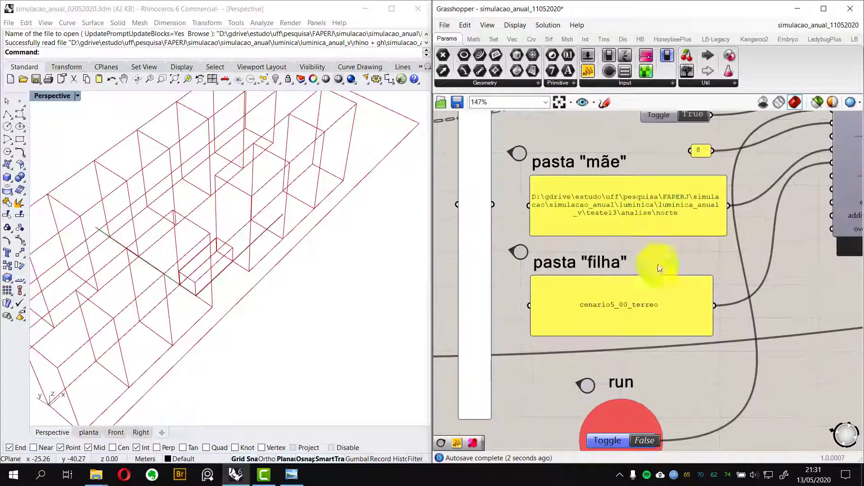
{"action": "scroll", "coordinate": [660, 269], "scroll_direction": "up", "scroll_amount": 1}
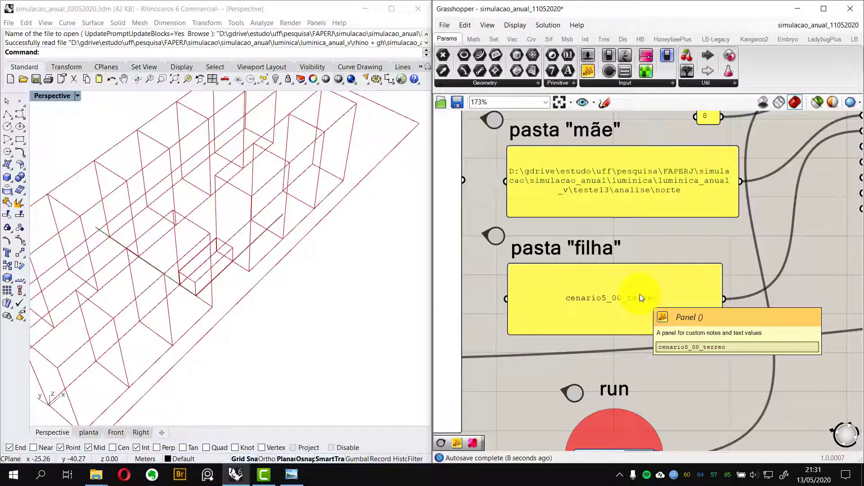
{"action": "scroll", "coordinate": [665, 246], "scroll_direction": "down", "scroll_amount": 2}
{"action": "right_click_drag", "start_coordinate": [666, 246], "coordinate": [612, 248]}
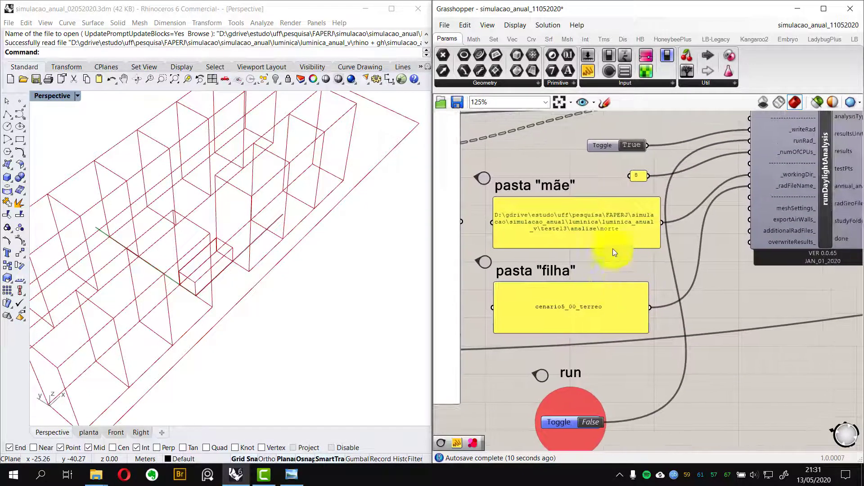
{"action": "scroll", "coordinate": [612, 249], "scroll_direction": "up", "scroll_amount": 3}
{"action": "right_click_drag", "start_coordinate": [588, 219], "coordinate": [627, 218]}
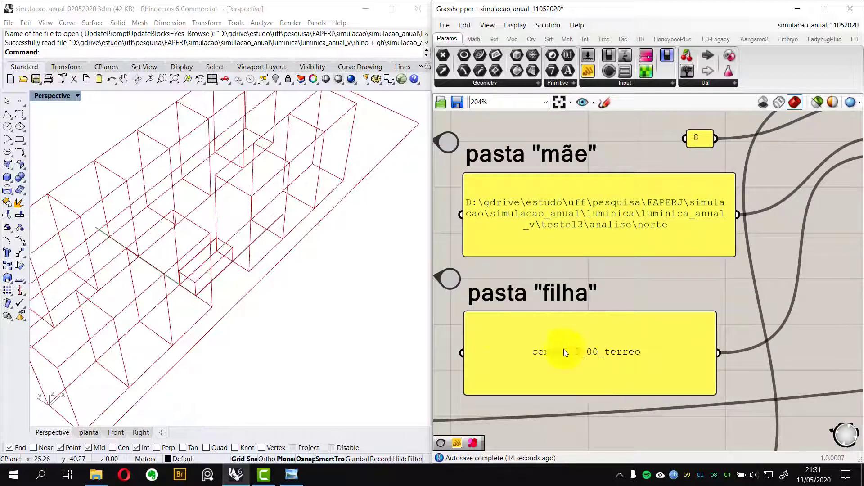
Delete the cenario5_00_terreo folder from teste13's norte folder
{"action": "mouse_move", "coordinate": [96, 472]}
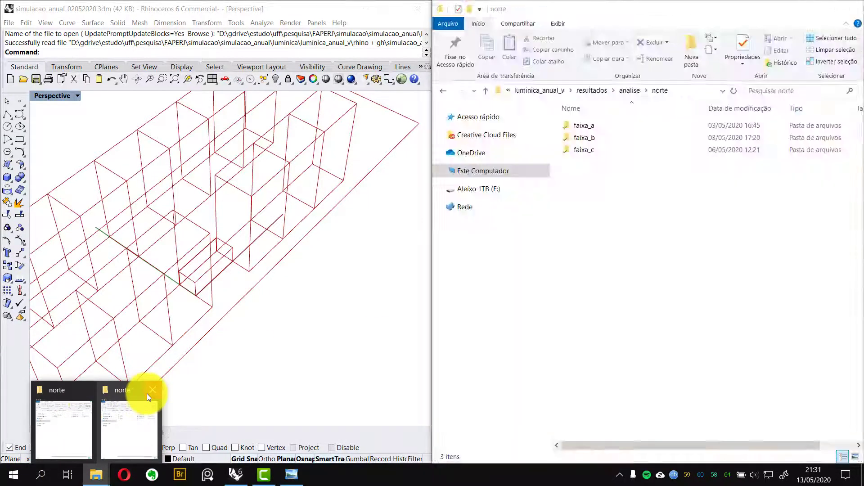
{"action": "left_click", "coordinate": [149, 392]}
{"action": "left_click", "coordinate": [110, 422]}
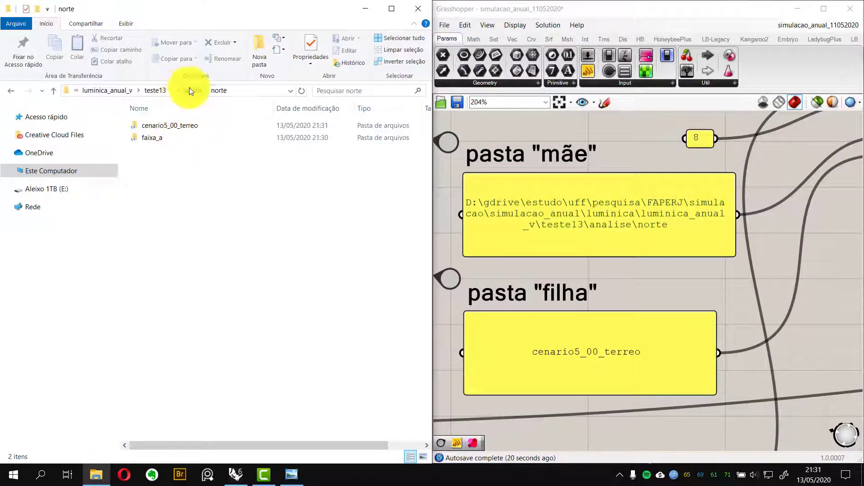
{"action": "double_click", "coordinate": [160, 136]}
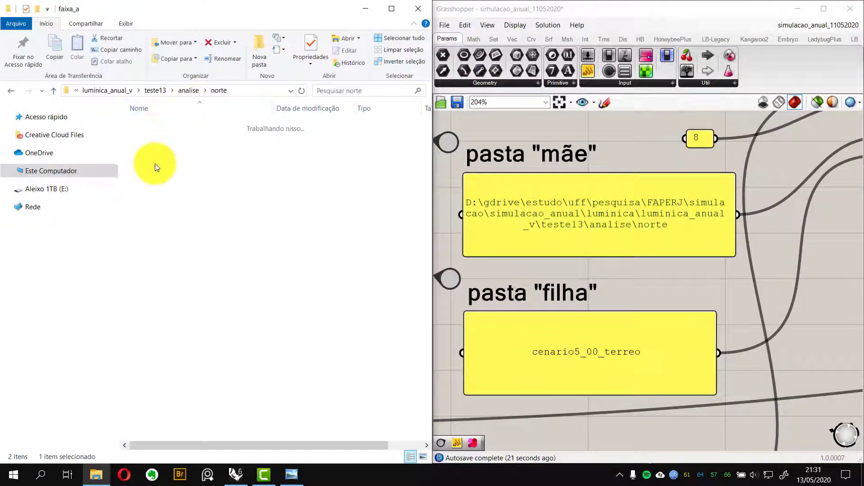
{"action": "left_click", "coordinate": [215, 91]}
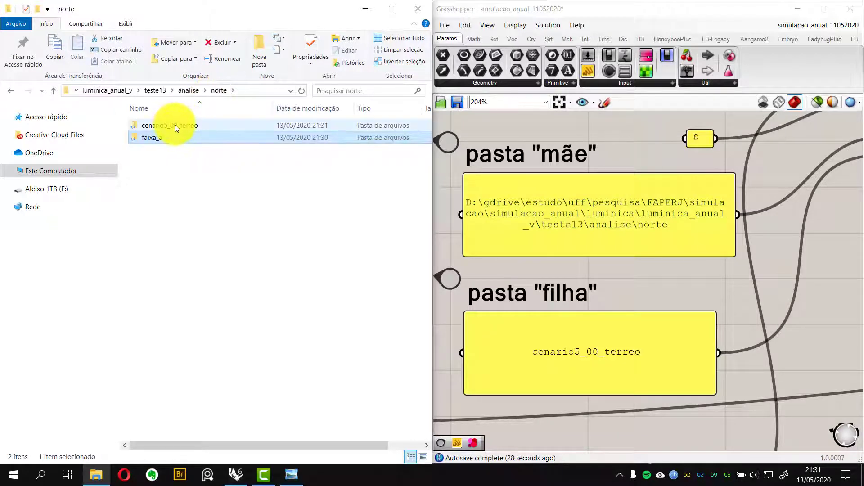
{"action": "left_click", "coordinate": [175, 125]}
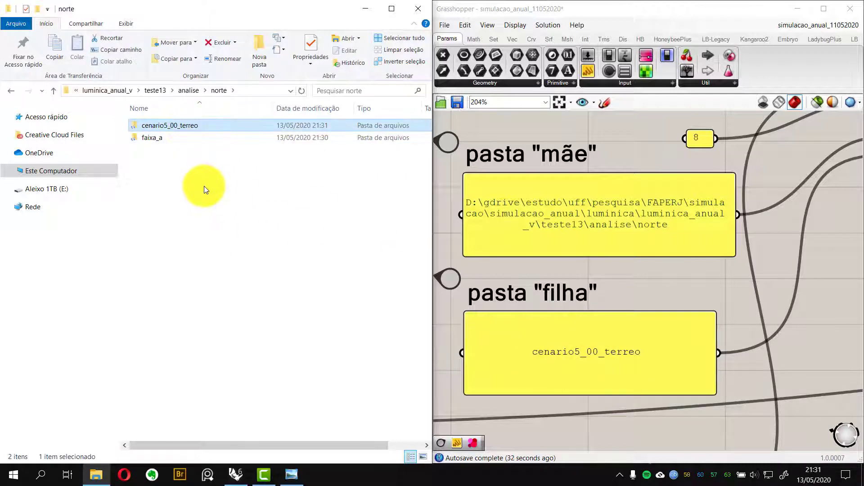
{"action": "key", "text": "Delete"}
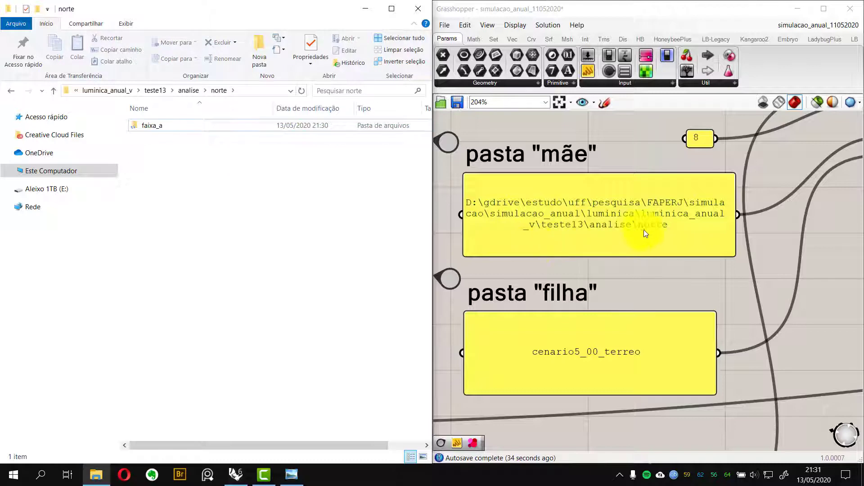
Copy the faixa_a folder path and paste it into the pasta "mãe" panel, replacing its text
{"action": "double_click", "coordinate": [148, 127]}
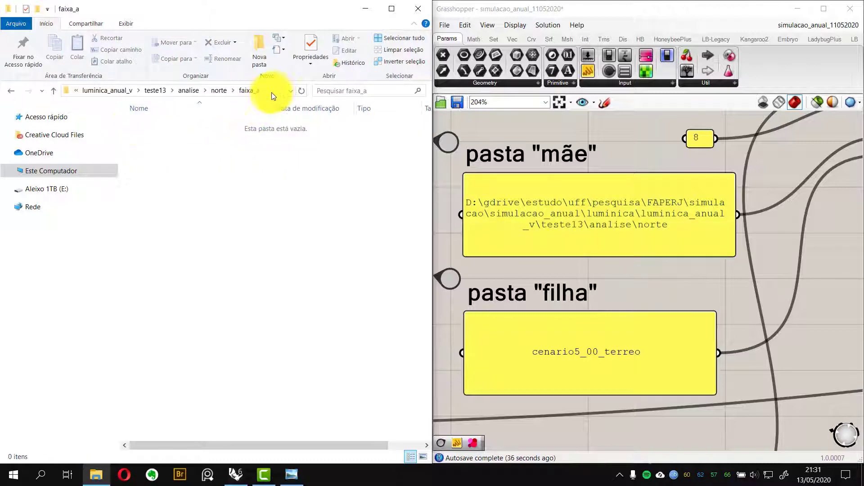
{"action": "left_click", "coordinate": [274, 91]}
{"action": "key", "text": "ctrl+c"}
{"action": "left_click", "coordinate": [228, 163]}
{"action": "double_click", "coordinate": [545, 216]}
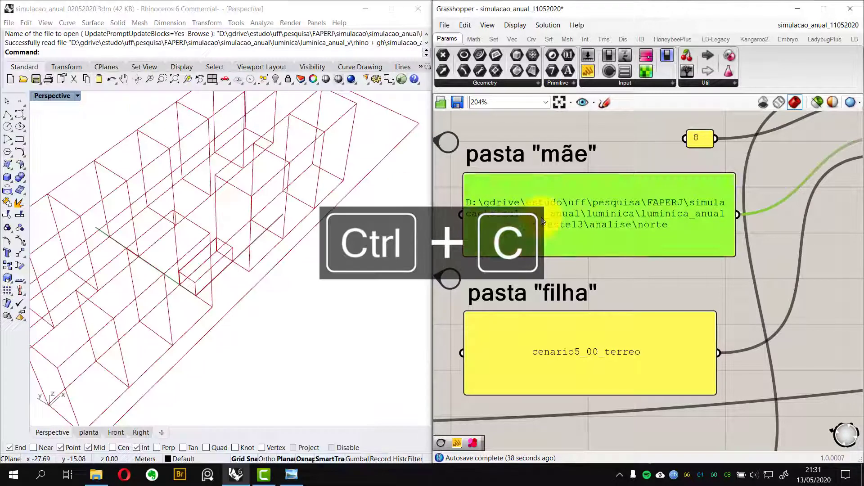
{"action": "key", "text": "ctrl+v"}
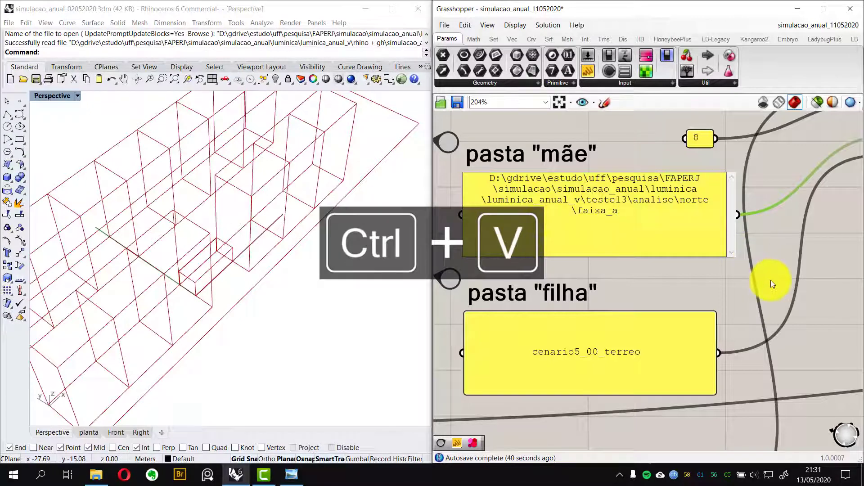
Rename the pasta "filha" panel text to cenario2_00_terreo
{"action": "left_click", "coordinate": [96, 474]}
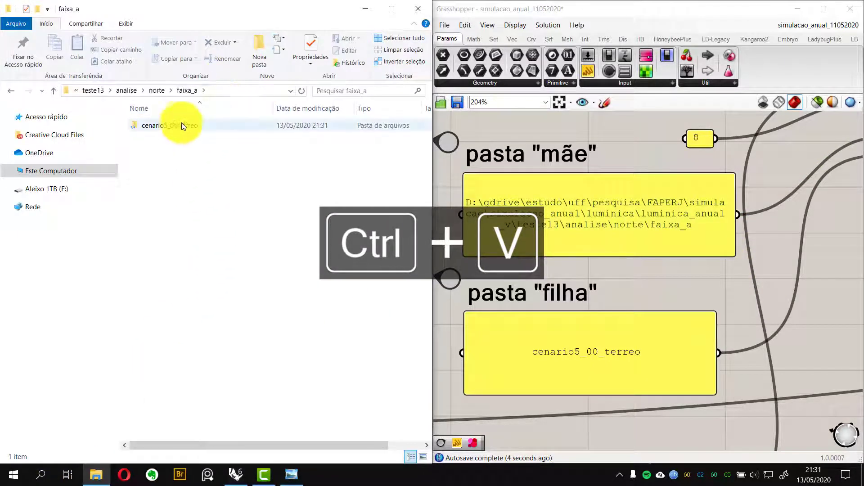
{"action": "left_click", "coordinate": [226, 126]}
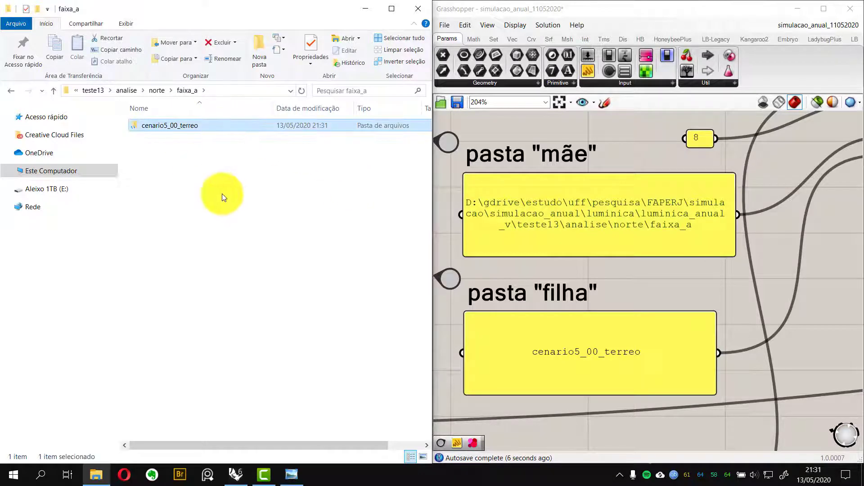
{"action": "left_click", "coordinate": [584, 354]}
{"action": "double_click", "coordinate": [584, 353]}
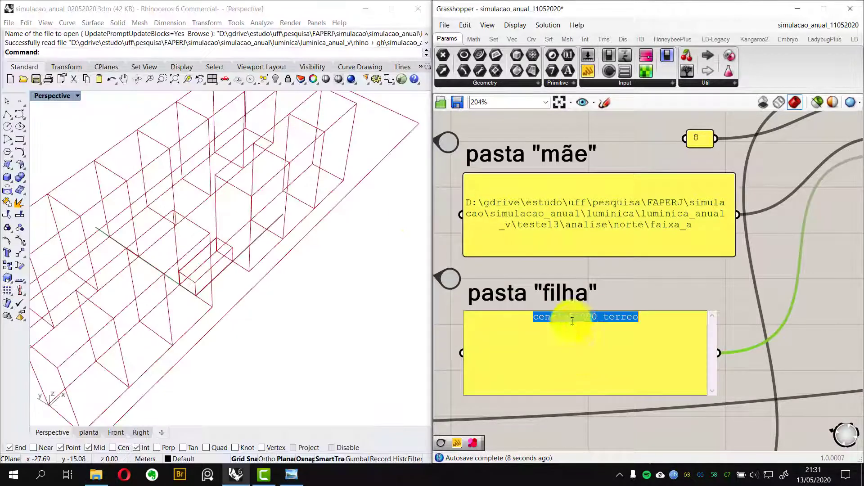
{"action": "left_click", "coordinate": [580, 320]}
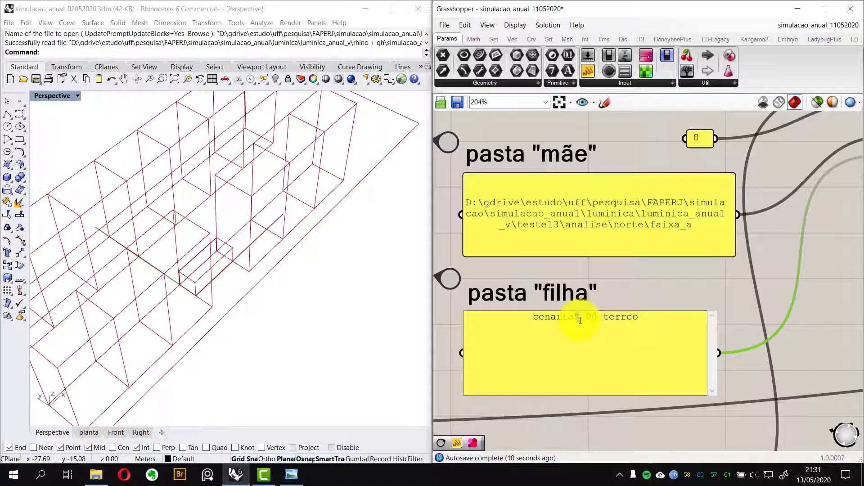
{"action": "key", "text": "BackSpace"}
{"action": "type", "text": "2"}
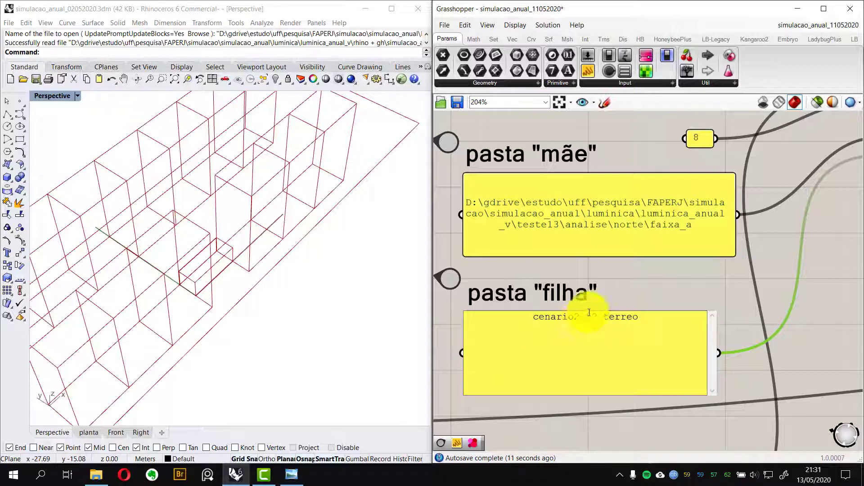
{"action": "left_click", "coordinate": [701, 297]}
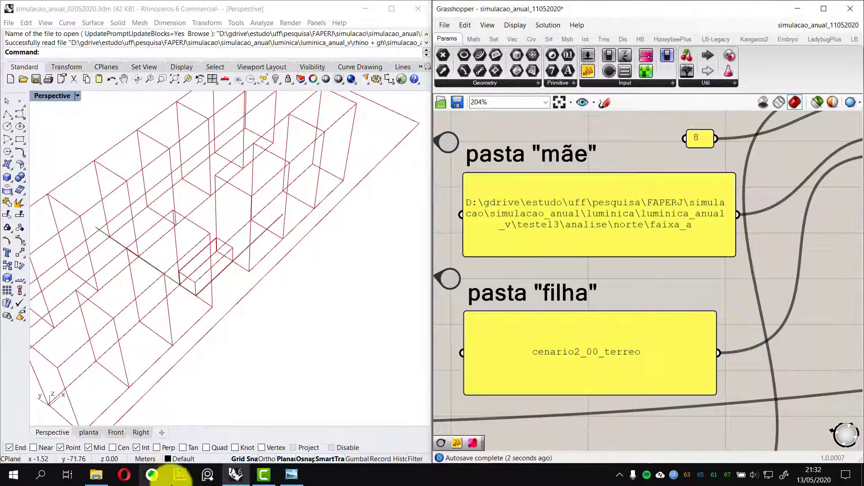
Examine the files inside faixa_a's cenario2_00_terreo\annualSimulation folder
{"action": "left_click", "coordinate": [96, 474]}
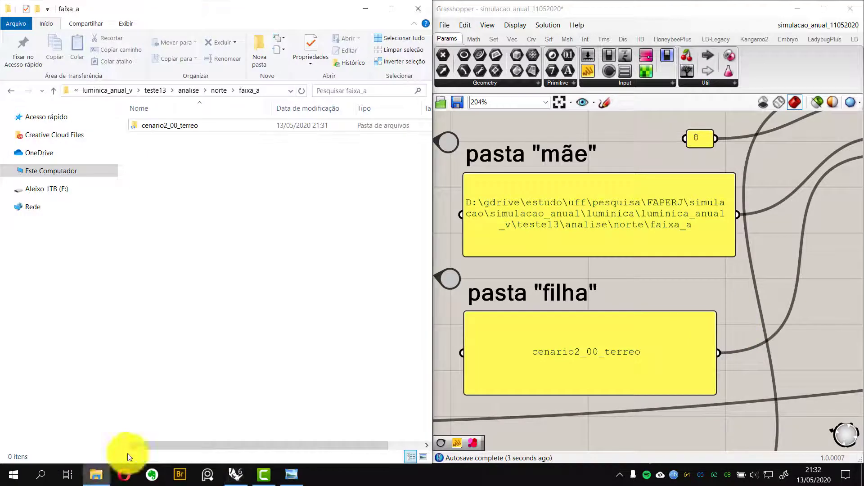
{"action": "double_click", "coordinate": [184, 120]}
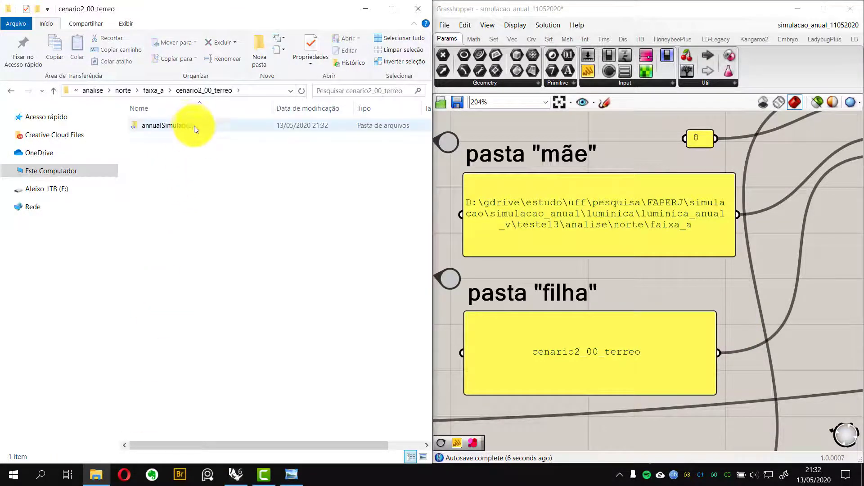
{"action": "double_click", "coordinate": [185, 125]}
{"action": "scroll", "coordinate": [198, 158], "scroll_direction": "down", "scroll_amount": 4}
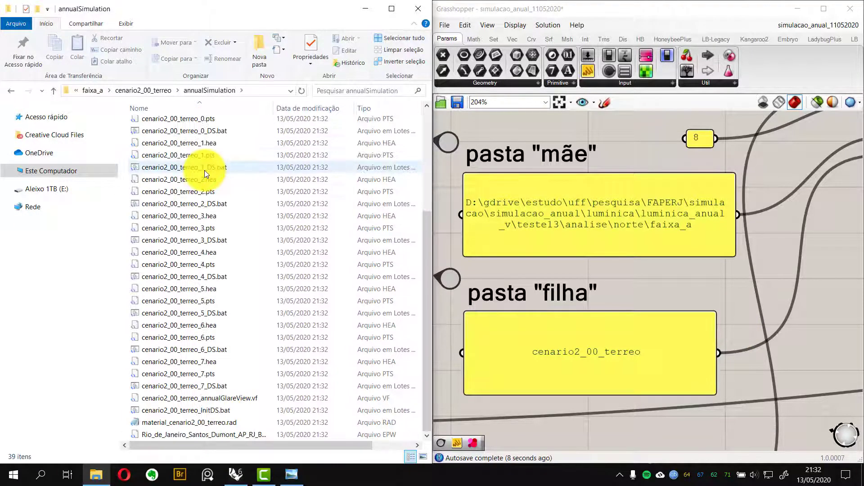
{"action": "scroll", "coordinate": [215, 200], "scroll_direction": "up", "scroll_amount": 4}
{"action": "scroll", "coordinate": [221, 247], "scroll_direction": "down", "scroll_amount": 4}
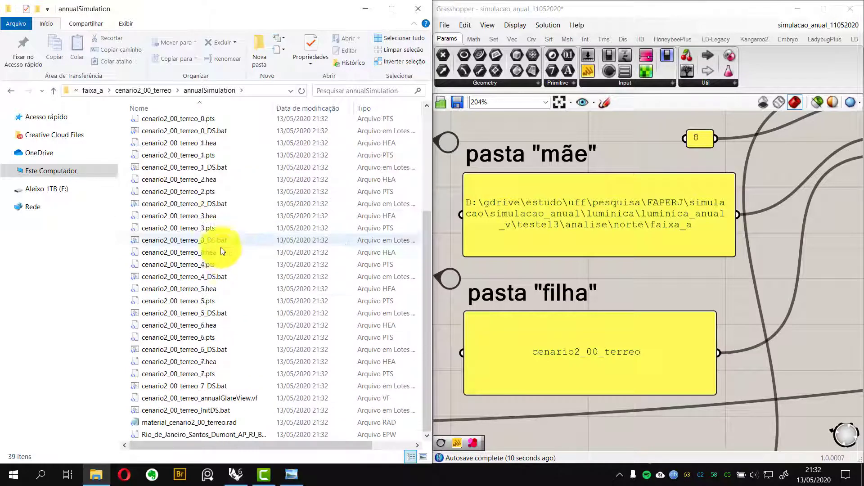
{"action": "scroll", "coordinate": [222, 262], "scroll_direction": "up", "scroll_amount": 4}
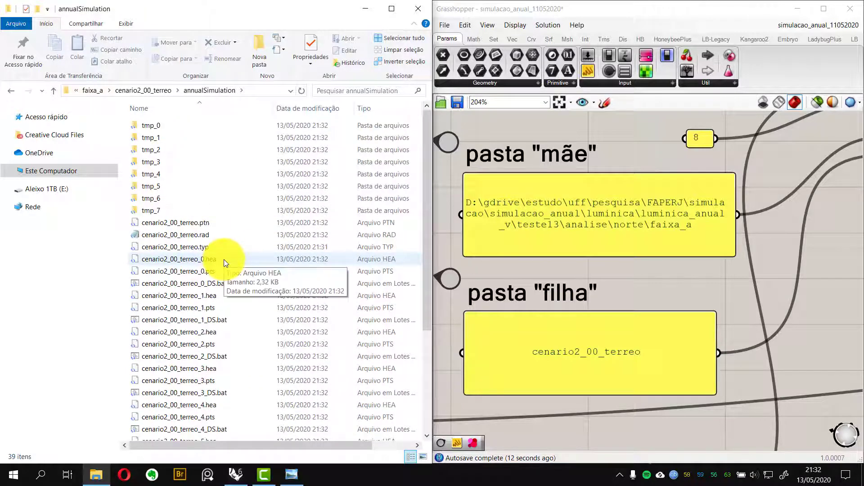
{"action": "scroll", "coordinate": [224, 259], "scroll_direction": "down", "scroll_amount": 4}
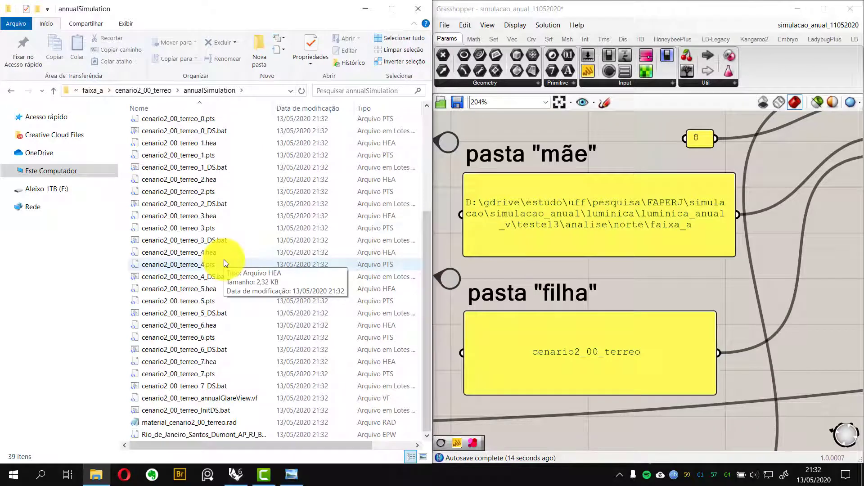
{"action": "scroll", "coordinate": [224, 259], "scroll_direction": "up", "scroll_amount": 4}
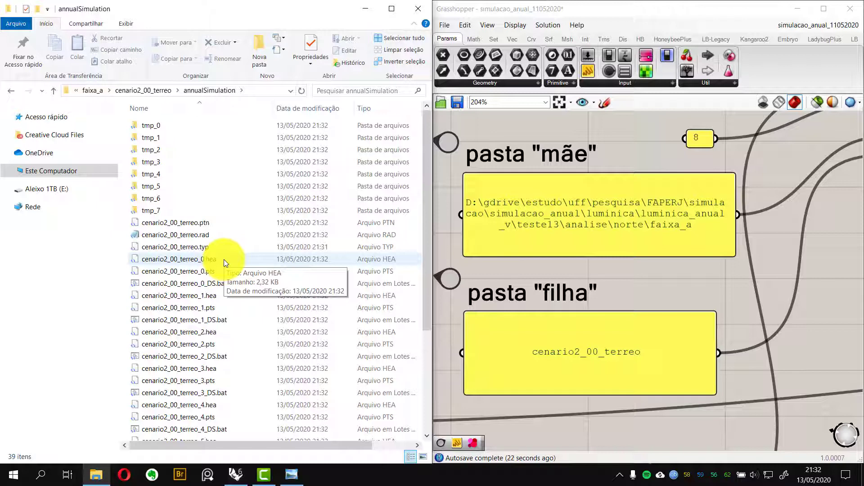
{"action": "left_click", "coordinate": [93, 91]}
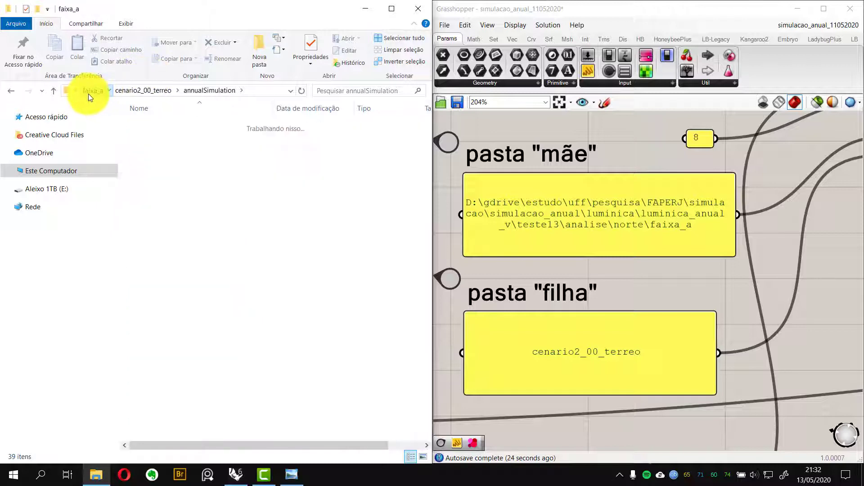
Set the lux inicial panel value to 500
{"action": "left_click", "coordinate": [627, 281]}
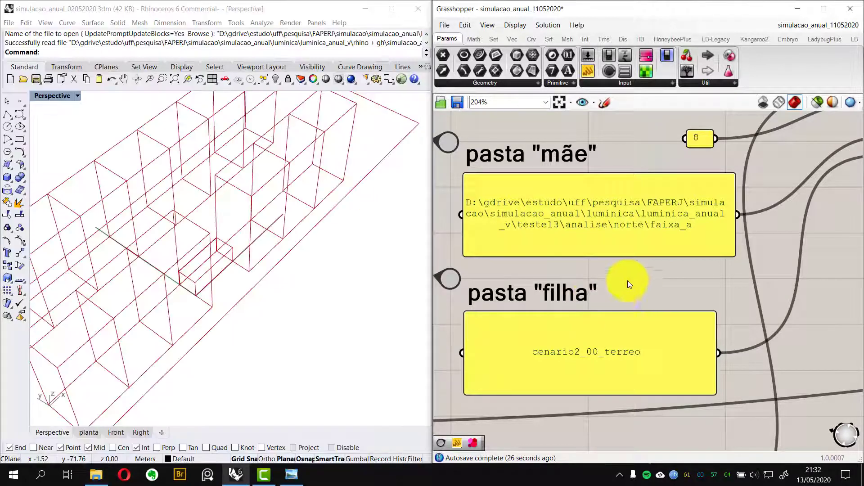
{"action": "scroll", "coordinate": [590, 245], "scroll_direction": "down", "scroll_amount": 2}
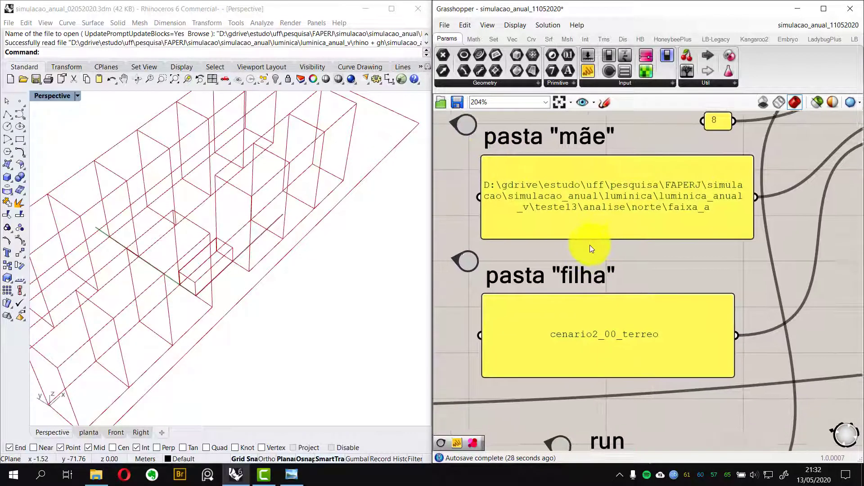
{"action": "mouse_move", "coordinate": [589, 243]}
{"action": "right_mouse_down"}
{"action": "mouse_move", "coordinate": [595, 201]}
{"action": "mouse_move", "coordinate": [593, 239]}
{"action": "right_mouse_up"}
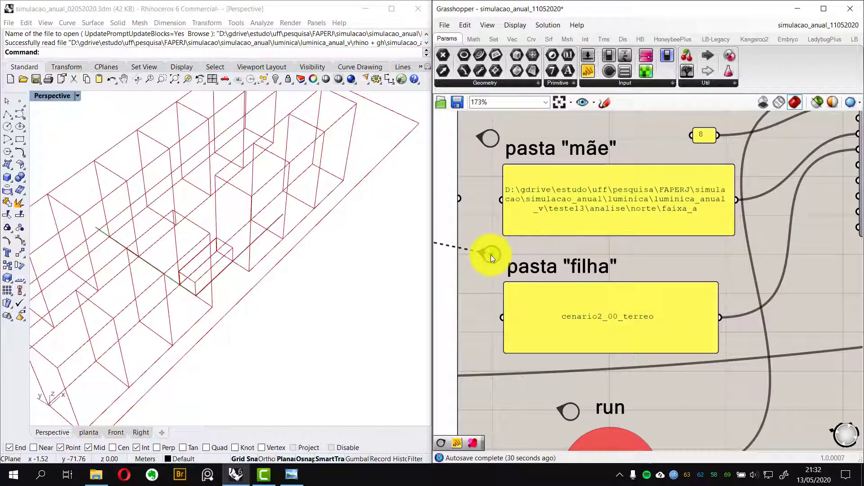
{"action": "left_click", "coordinate": [490, 255]}
{"action": "double_click", "coordinate": [490, 255]}
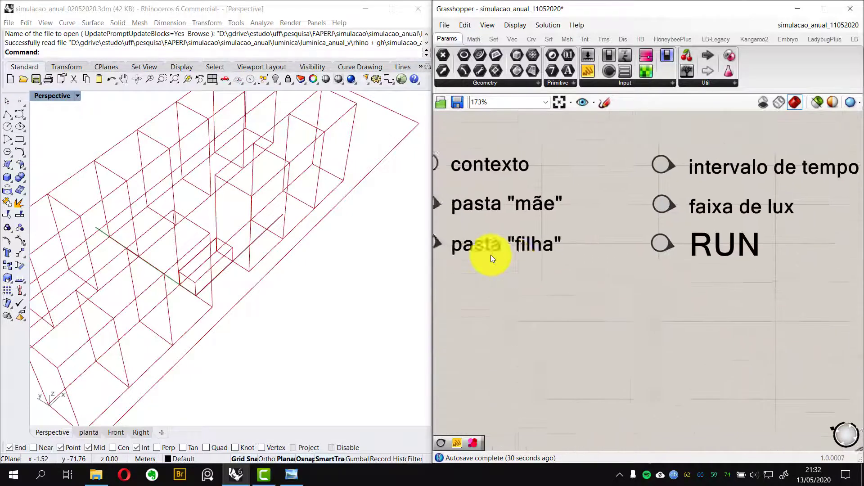
{"action": "double_click", "coordinate": [725, 219]}
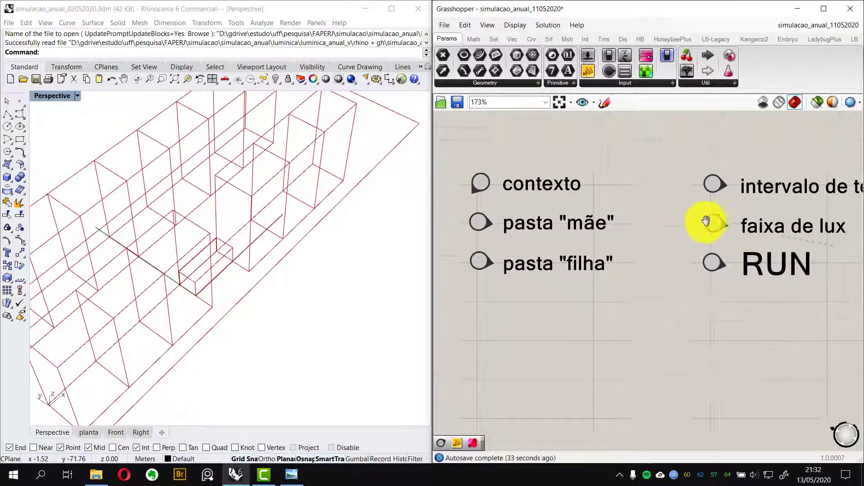
{"action": "double_click", "coordinate": [504, 208]}
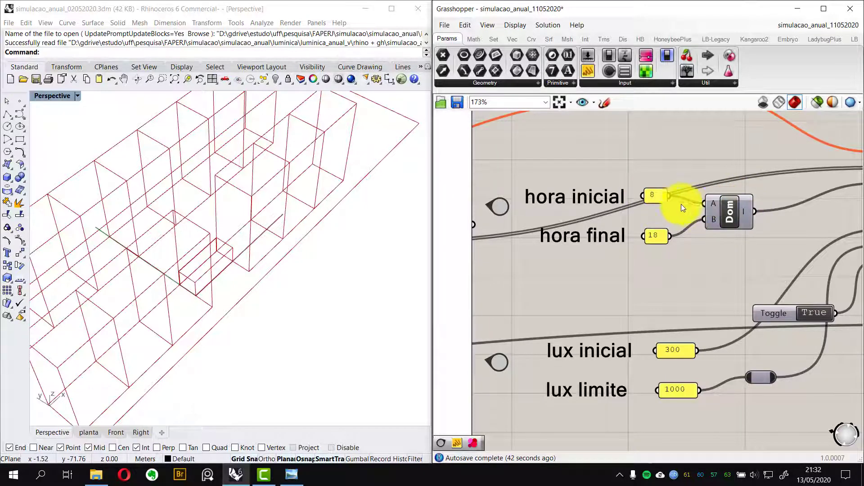
{"action": "right_click_drag", "start_coordinate": [706, 246], "coordinate": [706, 238]}
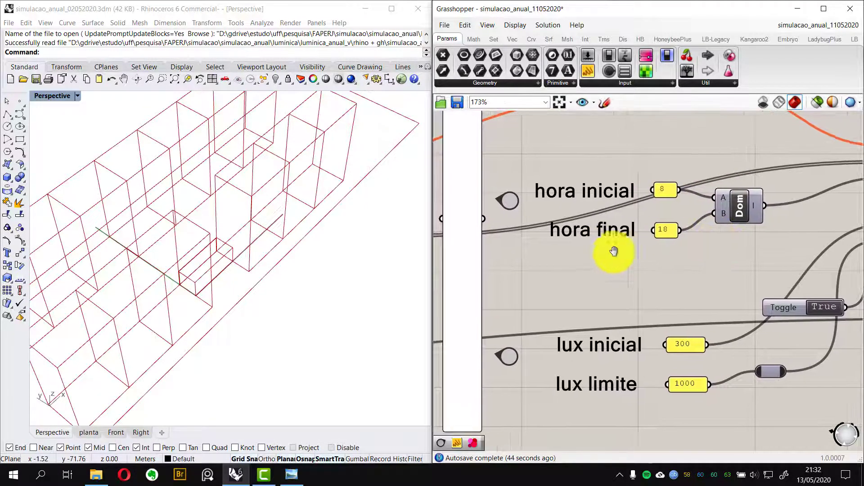
{"action": "double_click", "coordinate": [512, 202]}
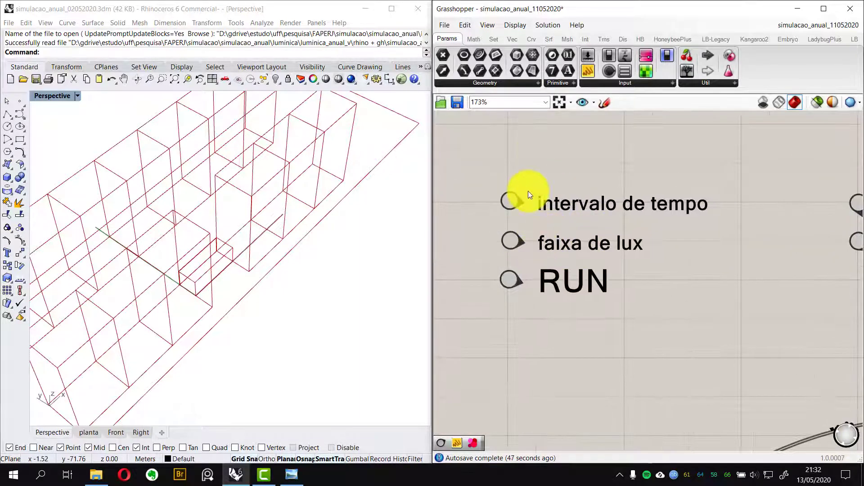
{"action": "double_click", "coordinate": [512, 242]}
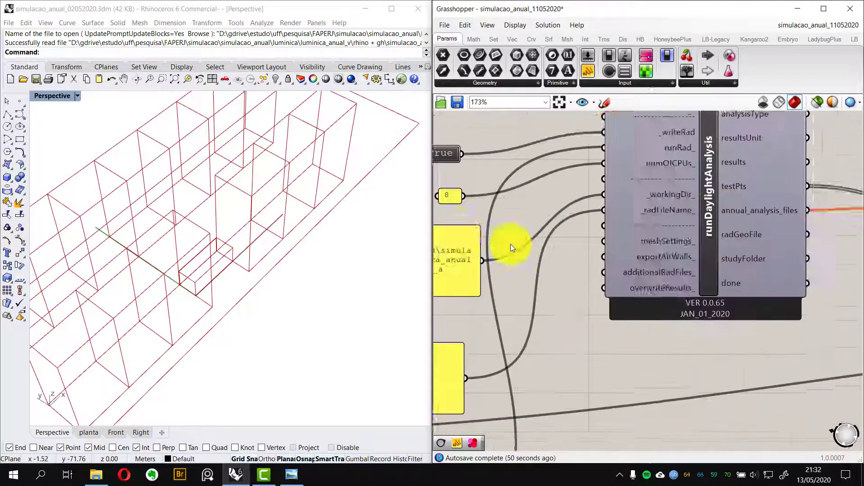
{"action": "right_click_drag", "start_coordinate": [717, 292], "coordinate": [608, 310]}
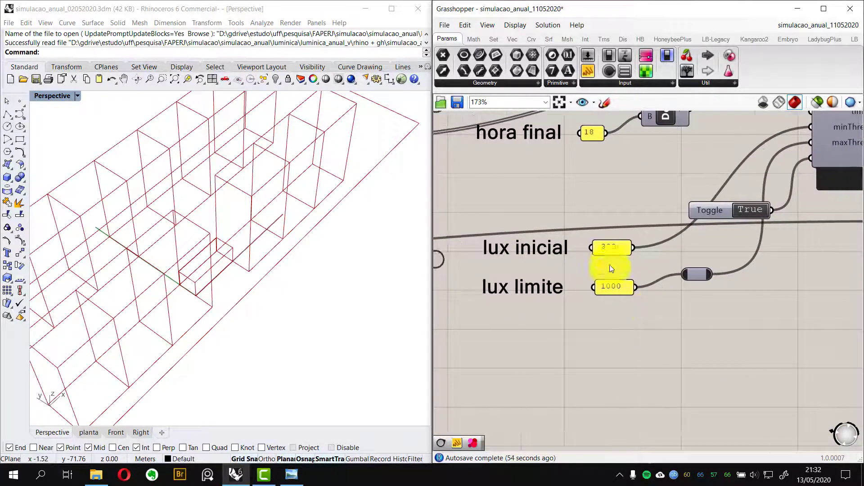
{"action": "double_click", "coordinate": [608, 249]}
{"action": "type", "text": "500"}
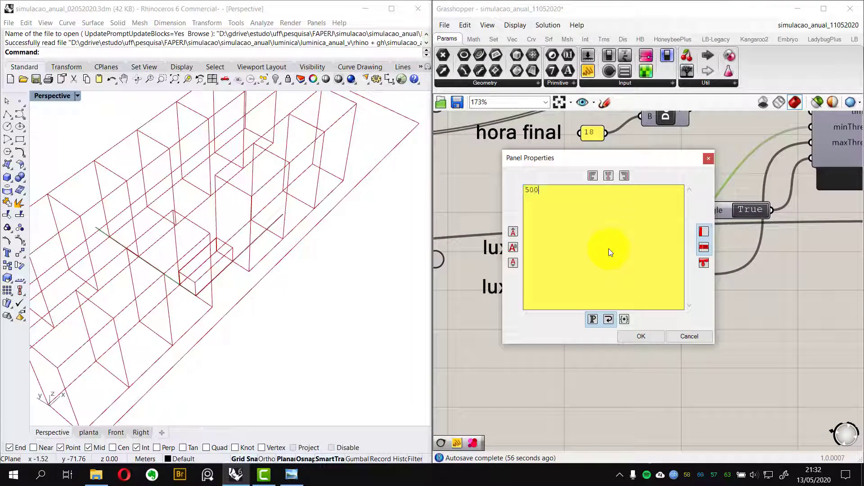
{"action": "left_click", "coordinate": [644, 339]}
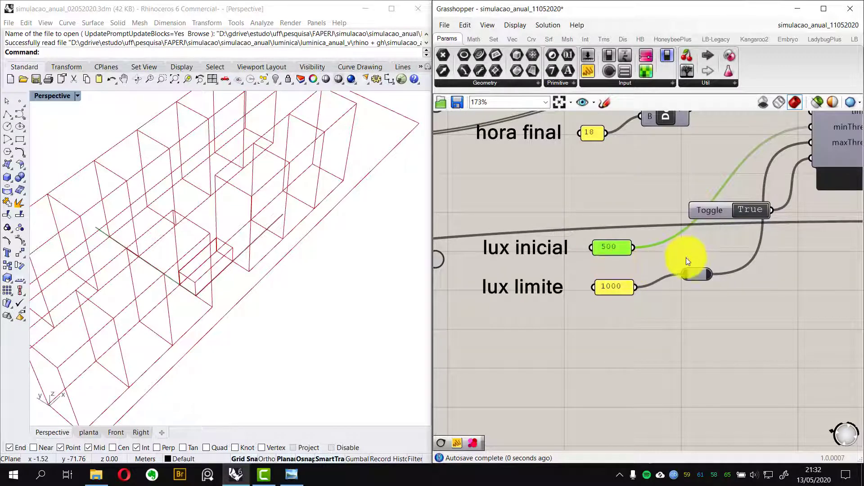
Examine the readAnnualResults component's outputs and the panels and parameters wired to them
{"action": "scroll", "coordinate": [657, 277], "scroll_direction": "down", "scroll_amount": 3}
{"action": "scroll", "coordinate": [630, 306], "scroll_direction": "up", "scroll_amount": 2}
{"action": "scroll", "coordinate": [674, 320], "scroll_direction": "down", "scroll_amount": 2}
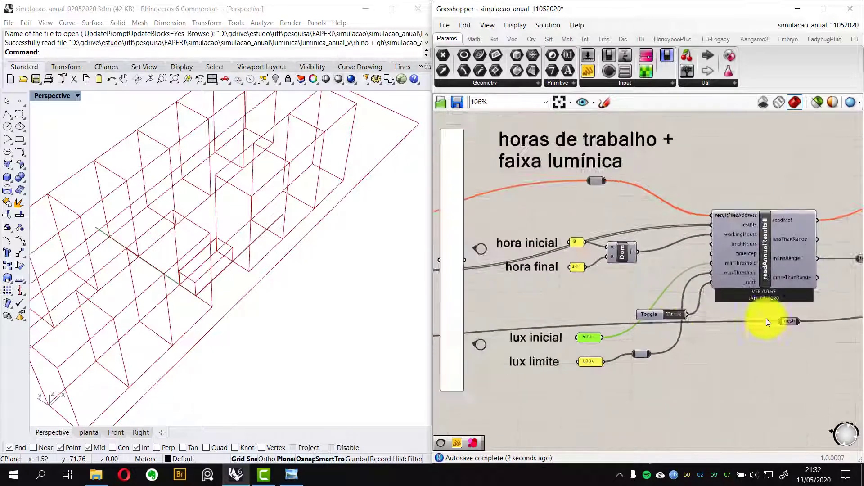
{"action": "right_click_drag", "start_coordinate": [817, 306], "coordinate": [594, 323]}
{"action": "scroll", "coordinate": [639, 236], "scroll_direction": "up", "scroll_amount": 1}
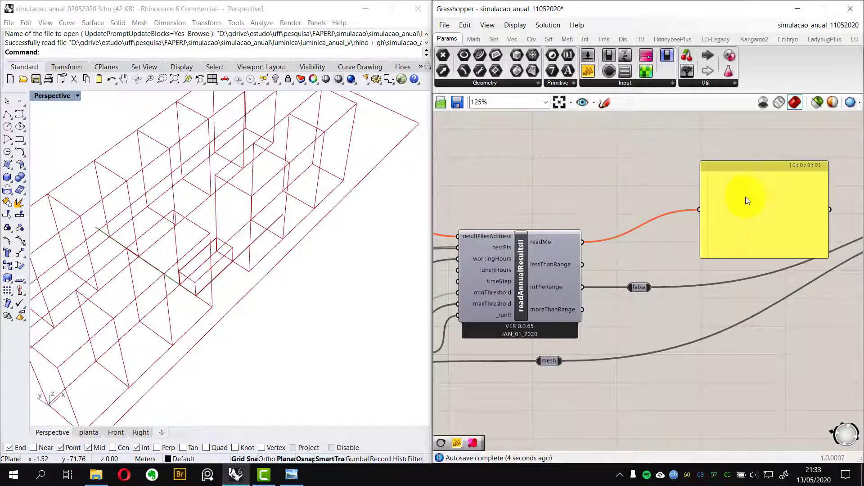
{"action": "right_click_drag", "start_coordinate": [621, 210], "coordinate": [649, 208]}
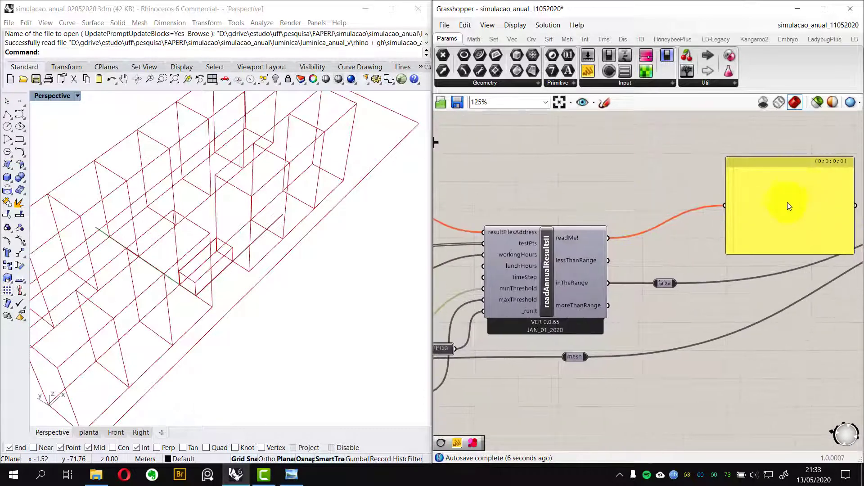
{"action": "right_click_drag", "start_coordinate": [788, 206], "coordinate": [679, 209]}
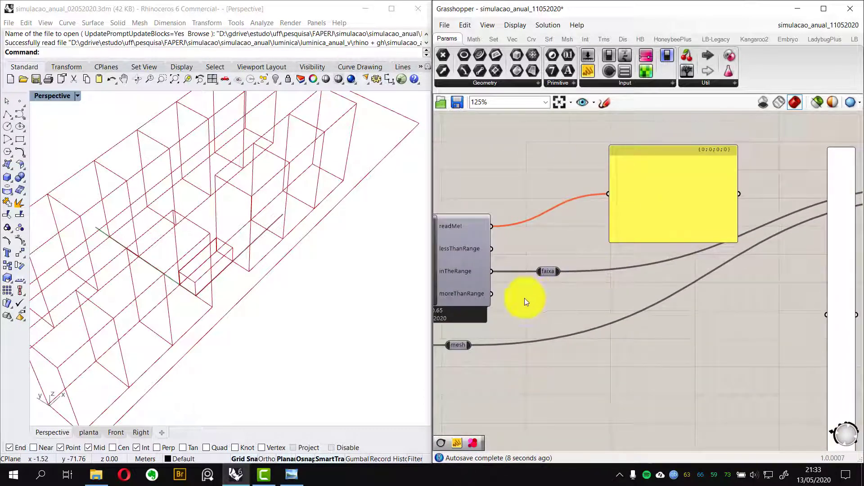
{"action": "right_click_drag", "start_coordinate": [524, 298], "coordinate": [560, 290]}
{"action": "scroll", "coordinate": [503, 237], "scroll_direction": "up", "scroll_amount": 3}
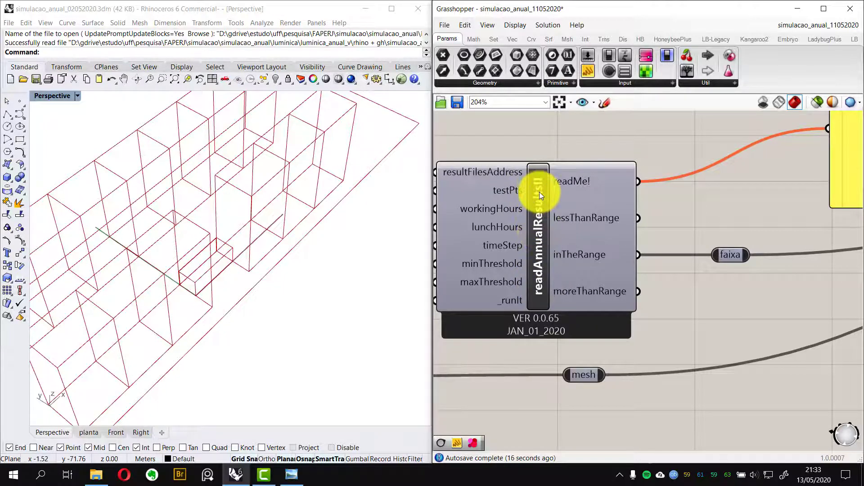
{"action": "right_click_drag", "start_coordinate": [553, 182], "coordinate": [568, 181]}
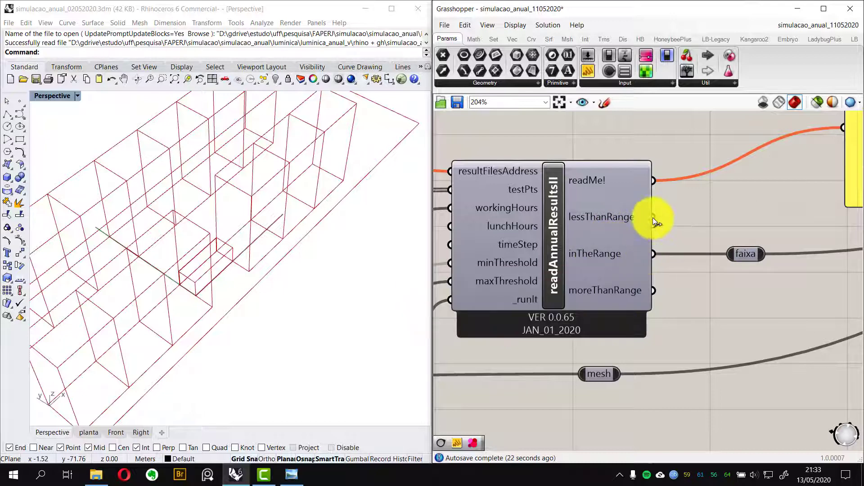
{"action": "mouse_move", "coordinate": [616, 217]}
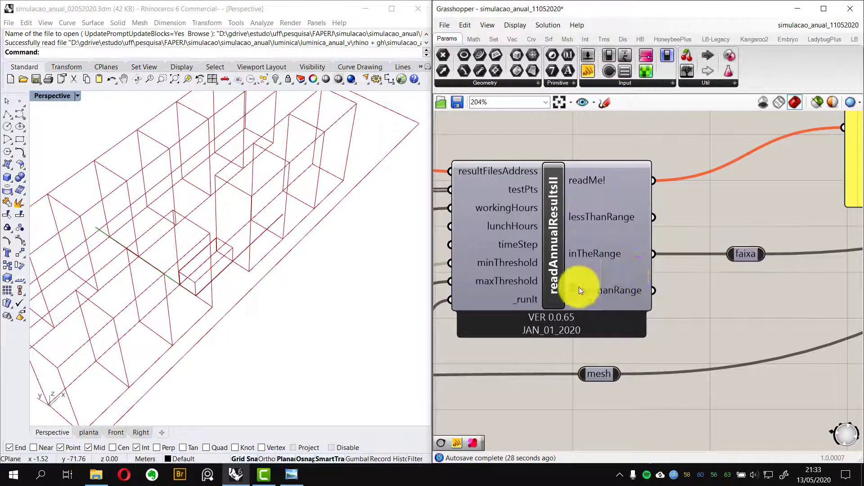
{"action": "scroll", "coordinate": [731, 271], "scroll_direction": "down", "scroll_amount": 1}
{"action": "right_click_drag", "start_coordinate": [731, 271], "coordinate": [663, 284]}
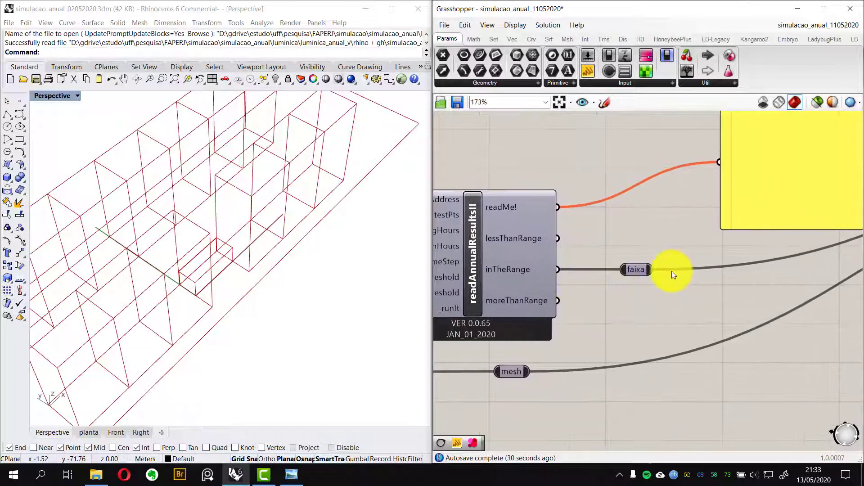
{"action": "scroll", "coordinate": [672, 271], "scroll_direction": "up", "scroll_amount": 1}
Rewire the faixa parameter from inTheRange to moreThanRange and back to inTheRange
{"action": "left_click_drag", "start_coordinate": [537, 234], "coordinate": [535, 308], "text": "shift"}
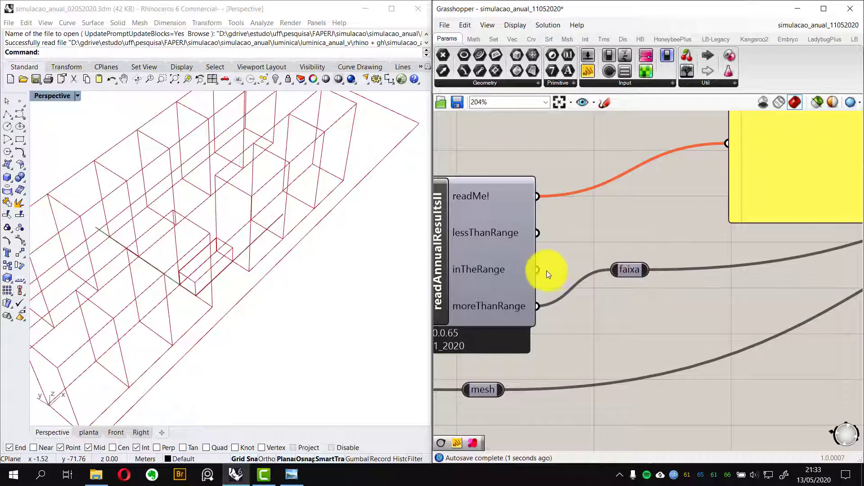
{"action": "left_click_drag", "start_coordinate": [594, 271], "coordinate": [536, 269]}
Examine the legend and reColorMesh components downstream of the annual results
{"action": "scroll", "coordinate": [537, 268], "scroll_direction": "down", "scroll_amount": 3}
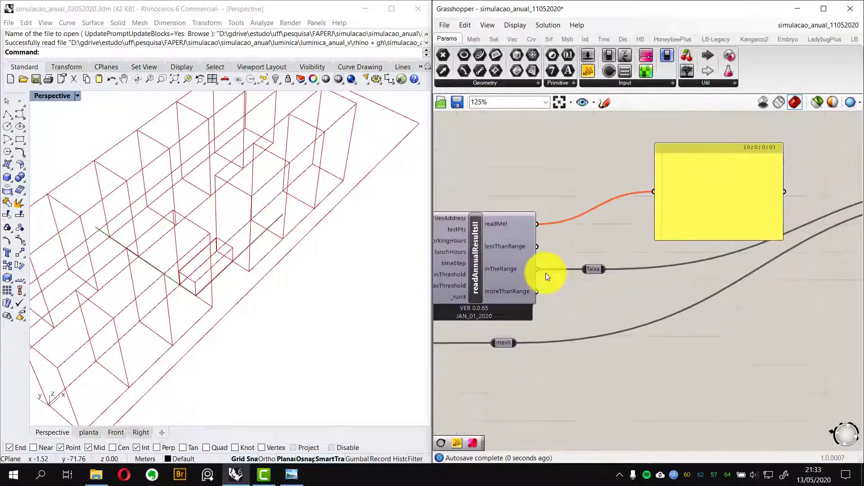
{"action": "right_click_drag", "start_coordinate": [545, 273], "coordinate": [442, 289]}
{"action": "scroll", "coordinate": [442, 292], "scroll_direction": "down", "scroll_amount": 2}
{"action": "left_click_drag", "start_coordinate": [436, 293], "coordinate": [763, 222]}
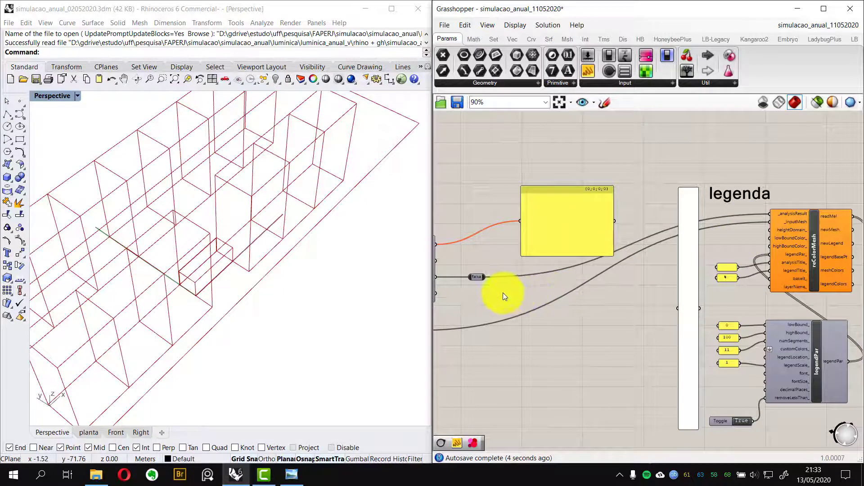
{"action": "right_click_drag", "start_coordinate": [503, 292], "coordinate": [651, 274]}
{"action": "scroll", "coordinate": [612, 269], "scroll_direction": "up", "scroll_amount": 6}
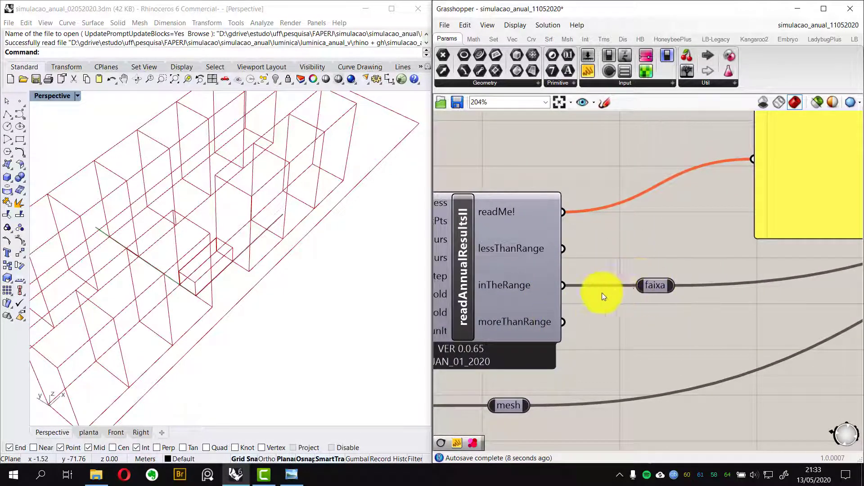
{"action": "scroll", "coordinate": [650, 291], "scroll_direction": "down", "scroll_amount": 6}
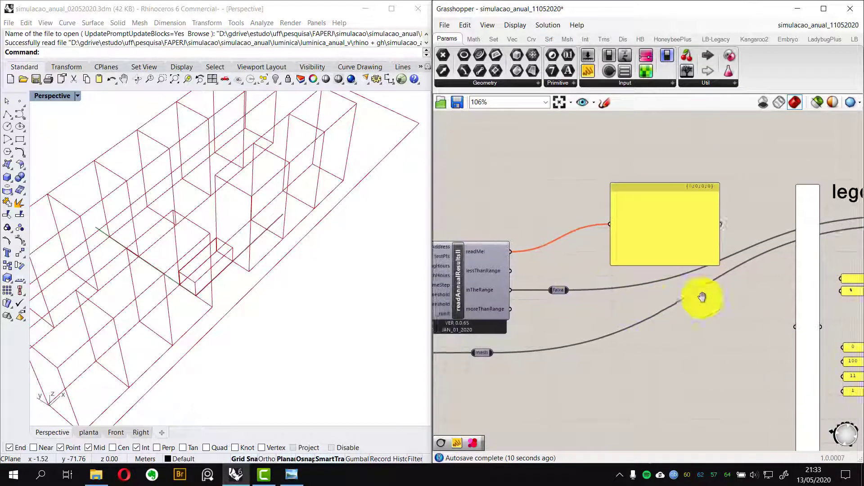
{"action": "scroll", "coordinate": [563, 288], "scroll_direction": "down", "scroll_amount": 3}
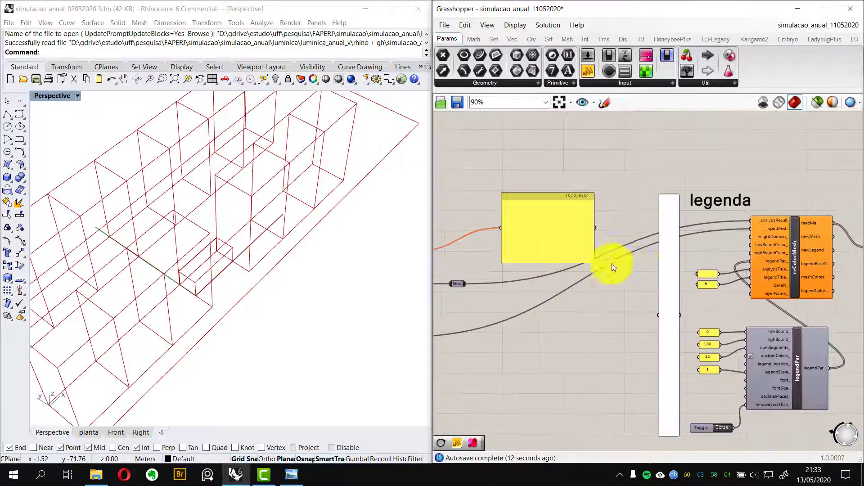
{"action": "scroll", "coordinate": [525, 275], "scroll_direction": "up", "scroll_amount": 4}
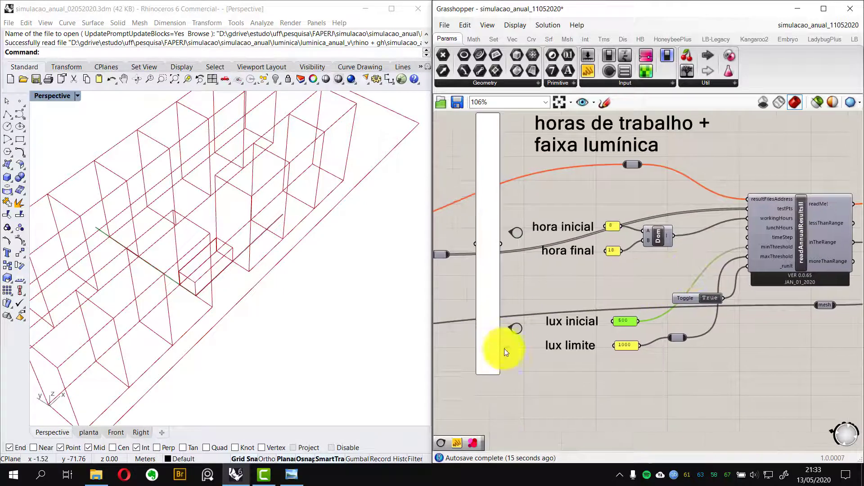
Set the run toggle to True and recompute the solution to launch the annual daylight simulation
{"action": "left_click", "coordinate": [515, 329]}
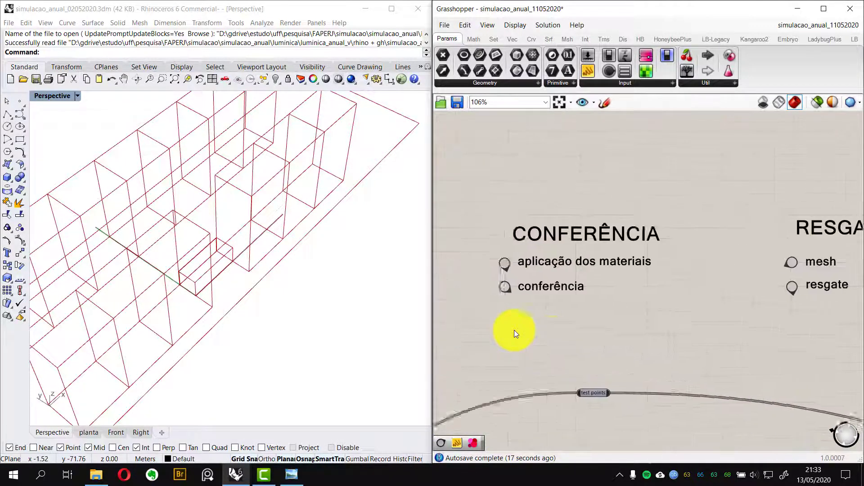
{"action": "right_click_drag", "start_coordinate": [587, 375], "coordinate": [619, 324]}
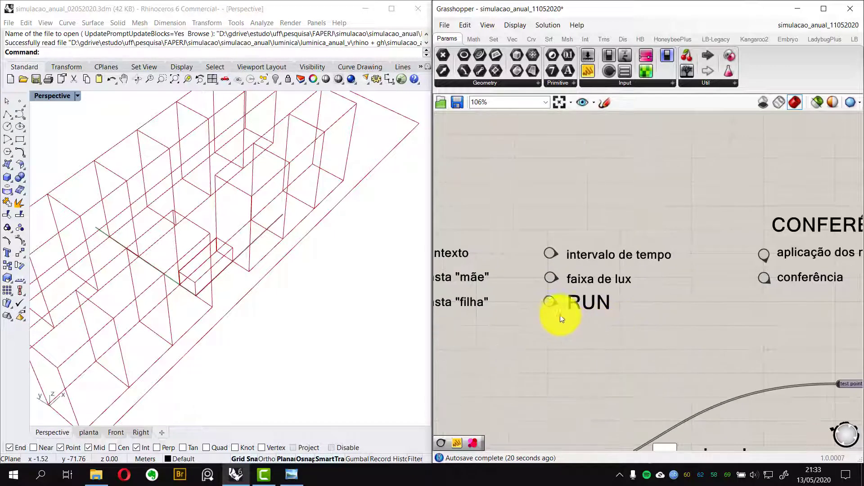
{"action": "left_click", "coordinate": [549, 301]}
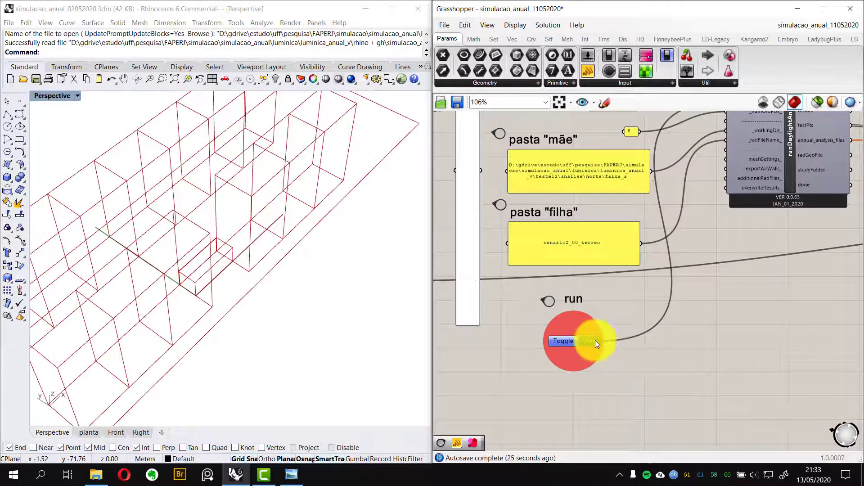
{"action": "double_click", "coordinate": [595, 341]}
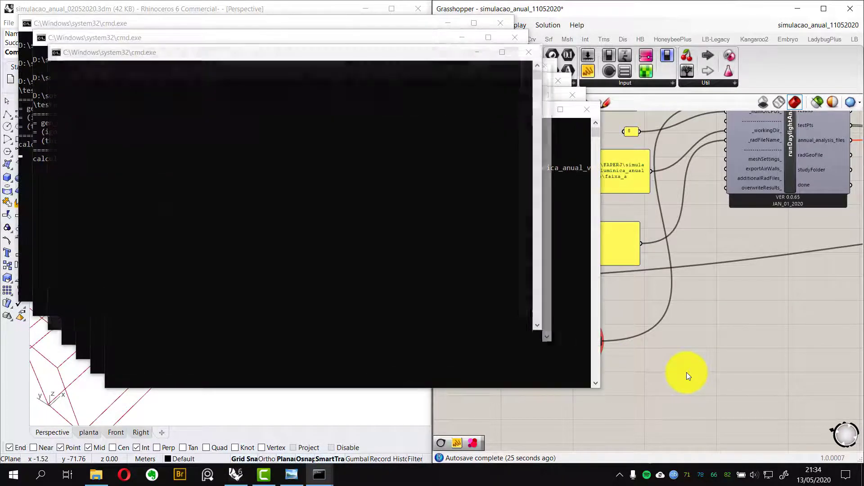
{"action": "key", "text": "F9"}
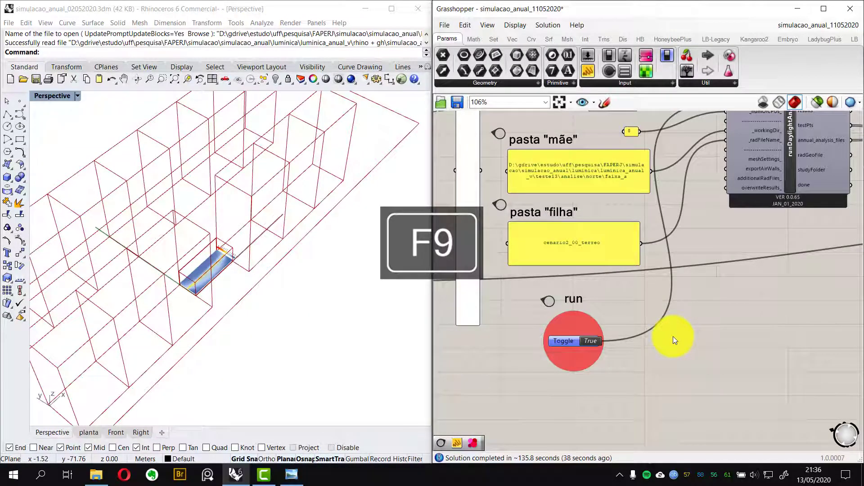
Inspect the resulting daylight mesh in the Perspective and planta viewports with the Rhino window maximized
{"action": "right_click_drag", "start_coordinate": [218, 293], "coordinate": [189, 298]}
{"action": "scroll", "coordinate": [189, 298], "scroll_direction": "up", "scroll_amount": 3}
{"action": "scroll", "coordinate": [214, 261], "scroll_direction": "up", "scroll_amount": 8}
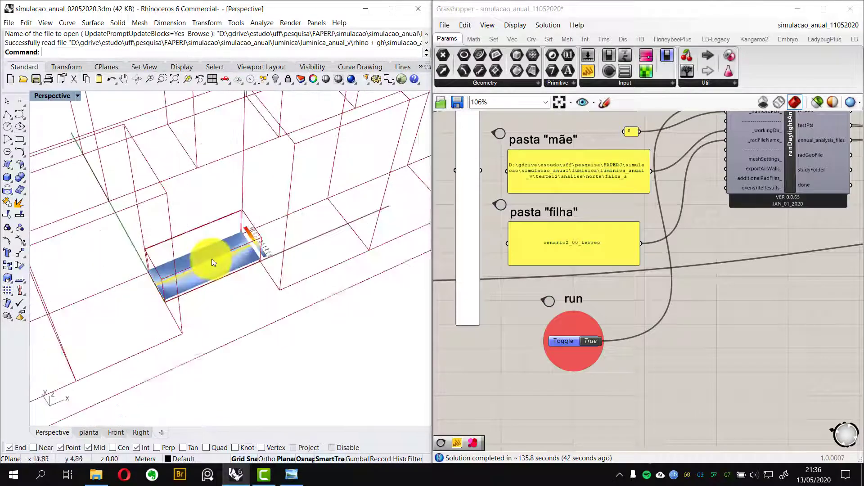
{"action": "right_click_drag", "start_coordinate": [214, 261], "coordinate": [198, 216]}
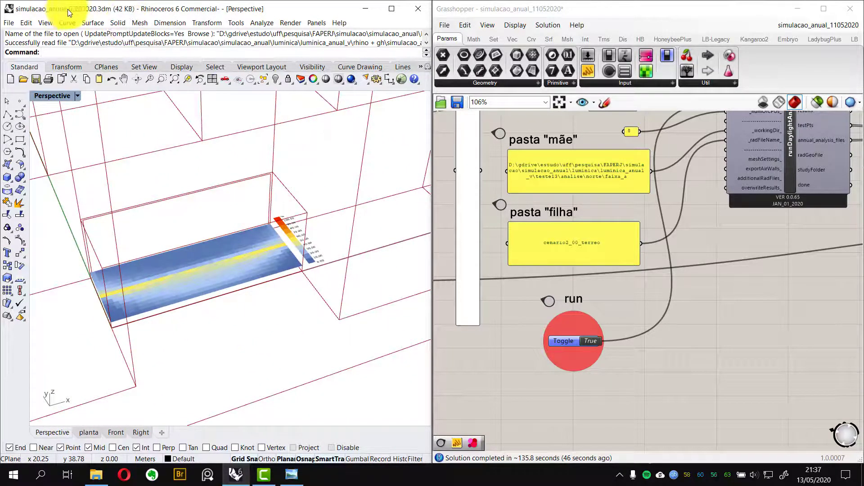
{"action": "right_click_drag", "start_coordinate": [162, 228], "coordinate": [184, 271]}
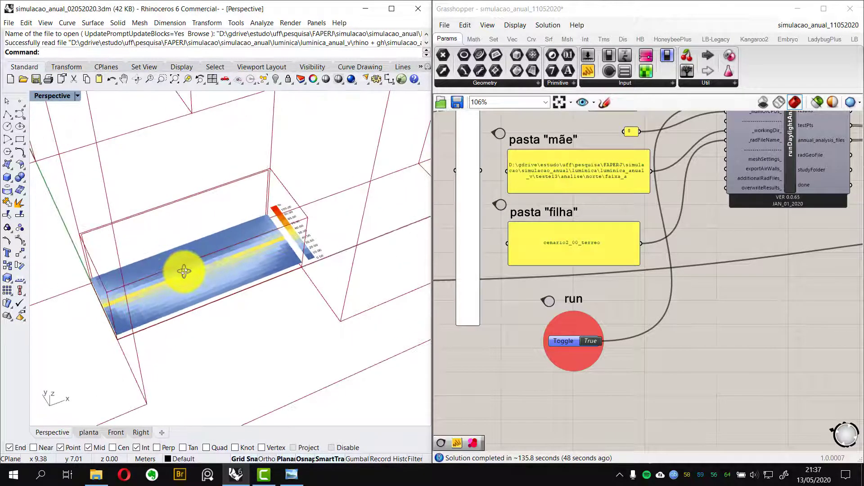
{"action": "left_click", "coordinate": [89, 433]}
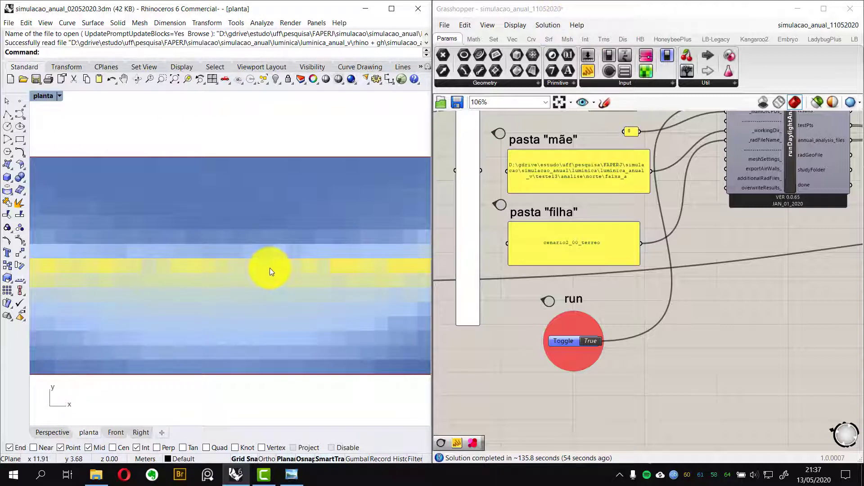
{"action": "left_click", "coordinate": [393, 13]}
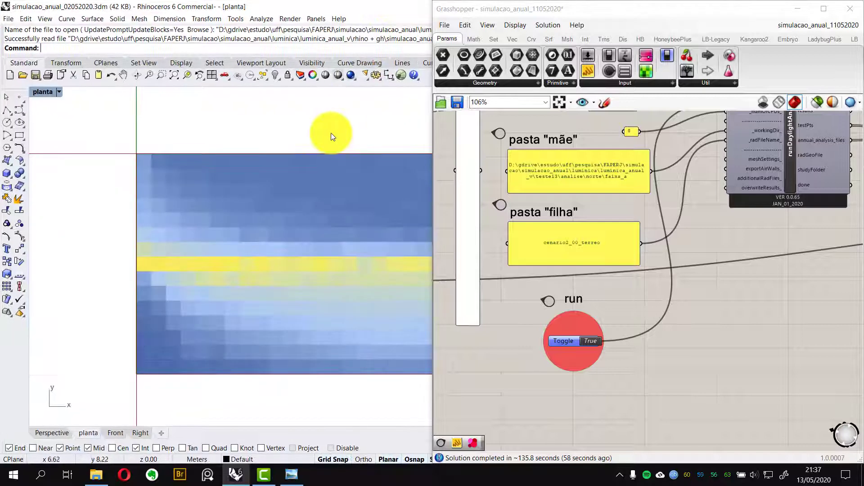
{"action": "left_click", "coordinate": [797, 9]}
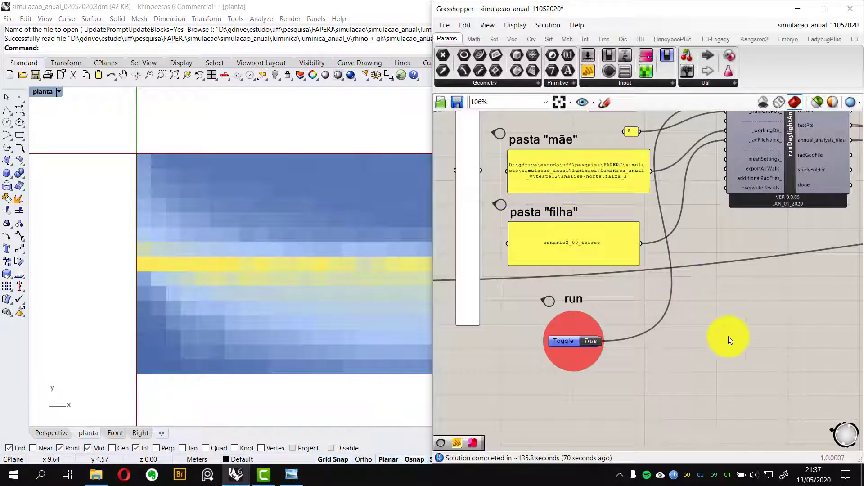
Disconnect cenario2 from the Rotate component's geometry input, reconnect it, and recompute the solution
{"action": "scroll", "coordinate": [646, 288], "scroll_direction": "down", "scroll_amount": 10}
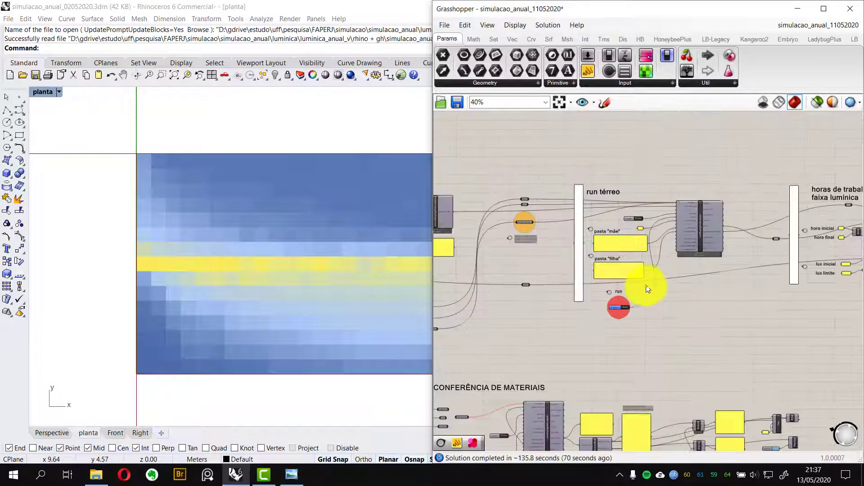
{"action": "scroll", "coordinate": [536, 306], "scroll_direction": "up", "scroll_amount": 12}
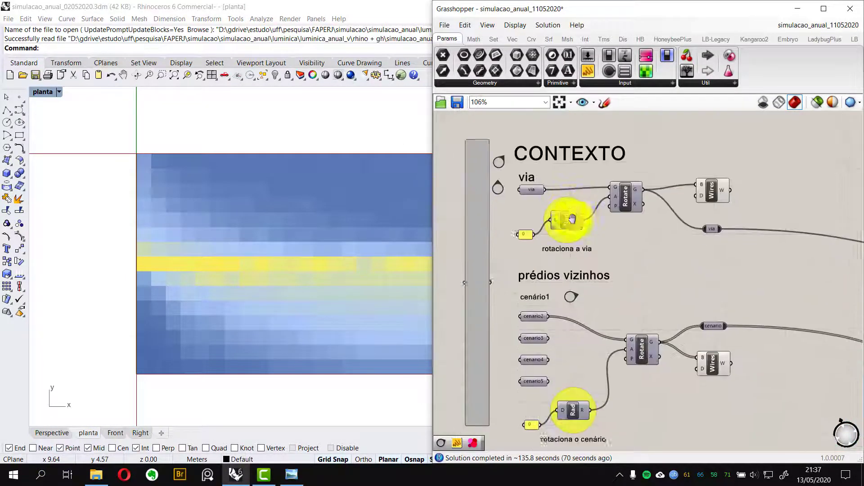
{"action": "scroll", "coordinate": [665, 266], "scroll_direction": "up", "scroll_amount": 3}
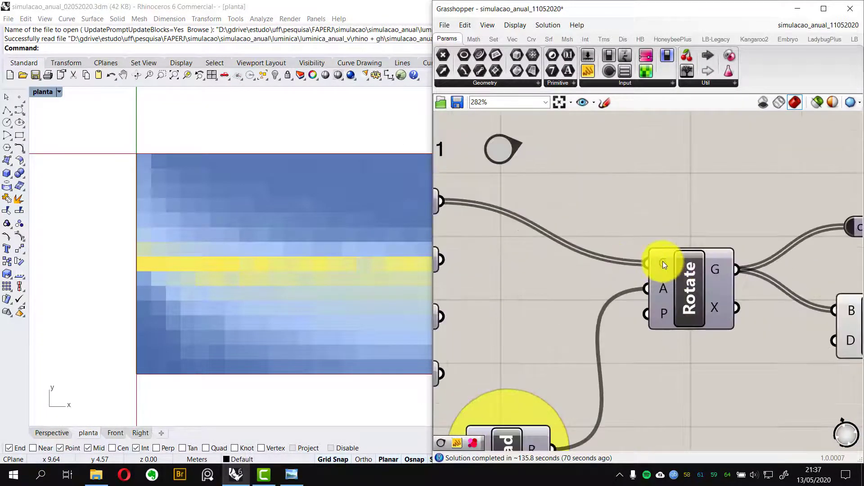
{"action": "right_click", "coordinate": [665, 264]}
{"action": "mouse_move", "coordinate": [722, 303]}
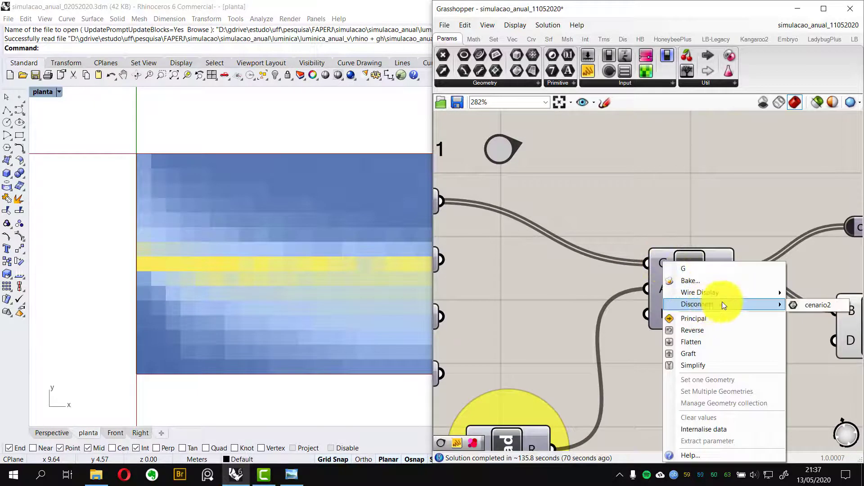
{"action": "left_click", "coordinate": [796, 302]}
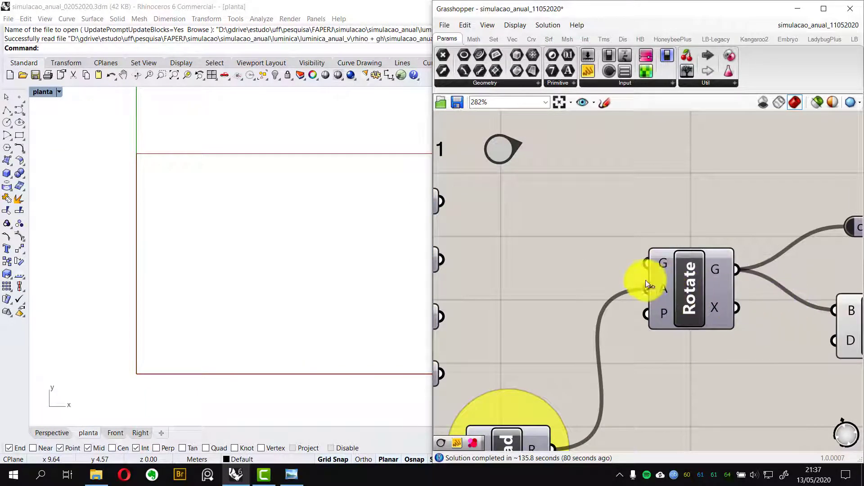
{"action": "scroll", "coordinate": [646, 280], "scroll_direction": "down", "scroll_amount": 3}
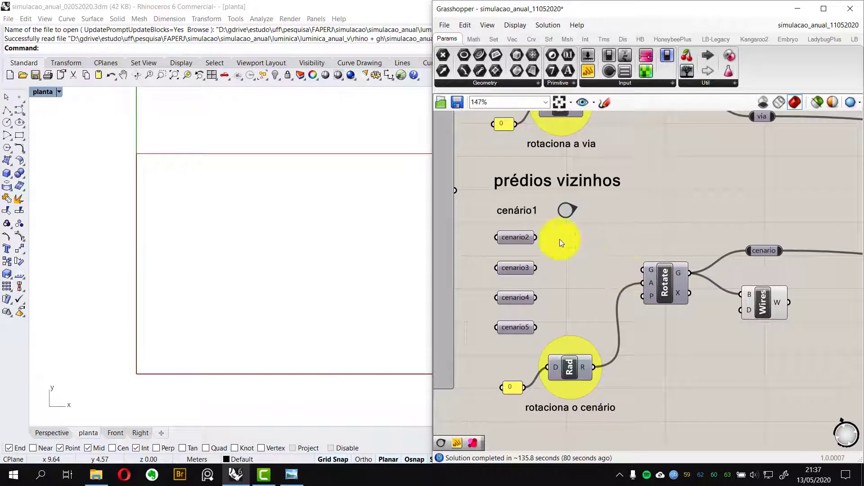
{"action": "left_click_drag", "start_coordinate": [535, 237], "coordinate": [643, 270]}
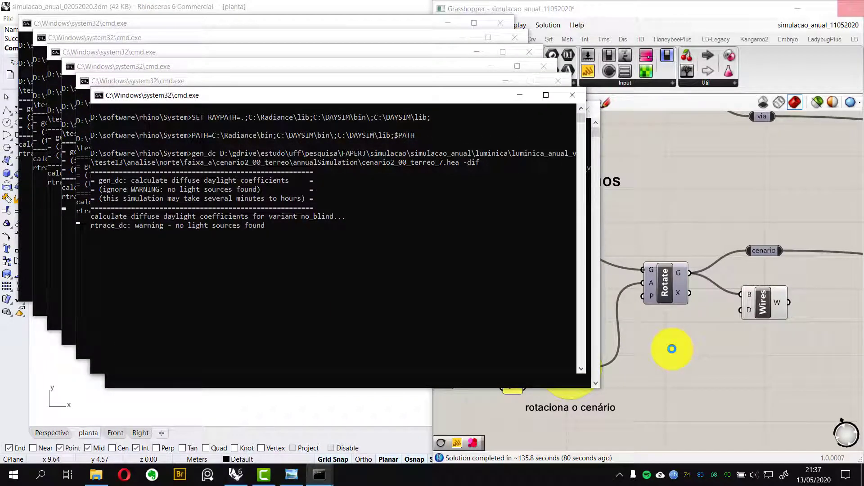
{"action": "key", "text": "F9"}
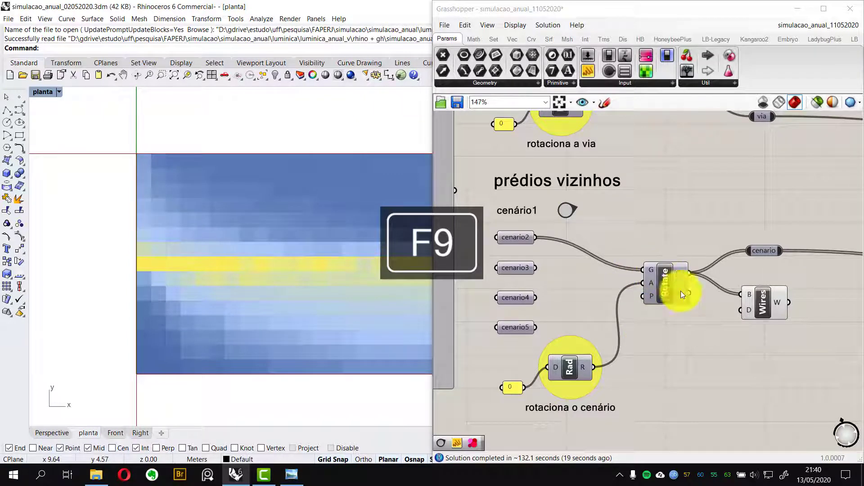
Enable preview on the Wires component connected to the Rotate output, and minimize the Grasshopper window
{"action": "right_click", "coordinate": [763, 299]}
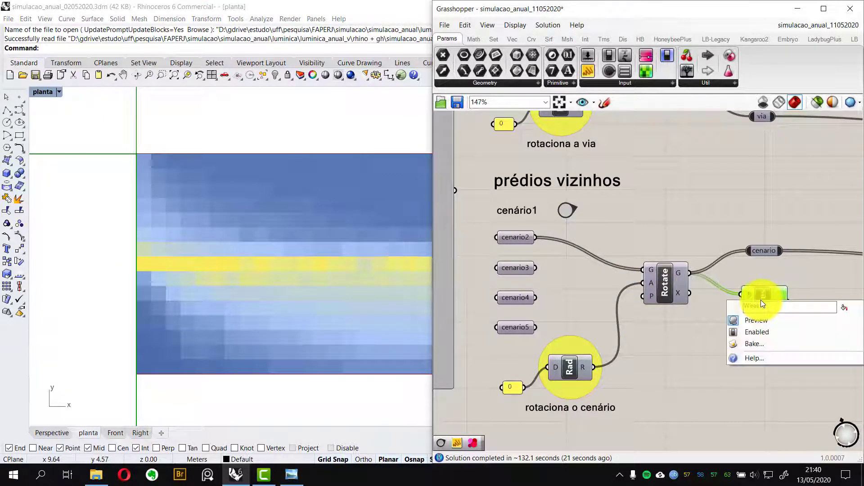
{"action": "left_click", "coordinate": [744, 321]}
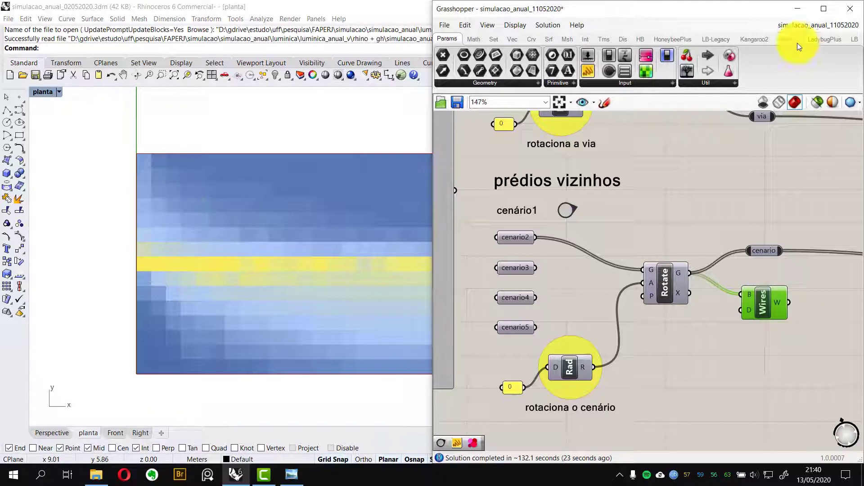
{"action": "left_click", "coordinate": [795, 12]}
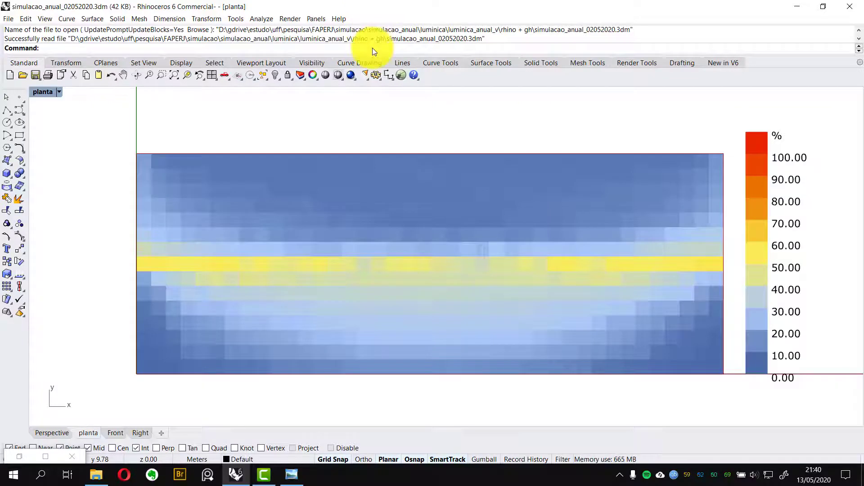
Run ViewCaptureToFile on the planta viewport and accept the capture settings
{"action": "type", "text": "F"}
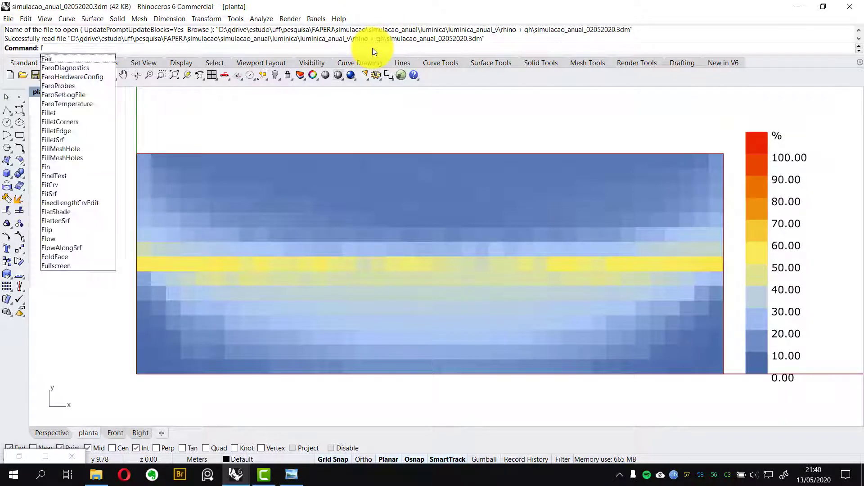
{"action": "key", "text": "BackSpace"}
{"action": "type", "text": "ViewCaptureToFile"}
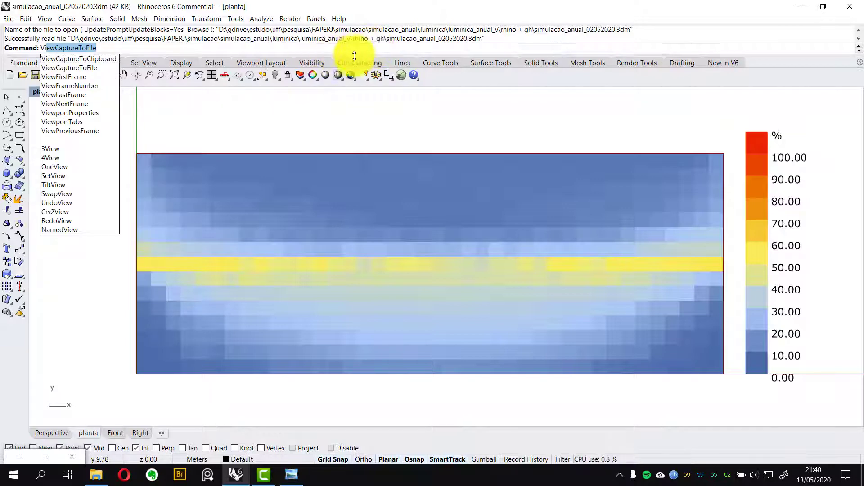
{"action": "key", "text": "Return"}
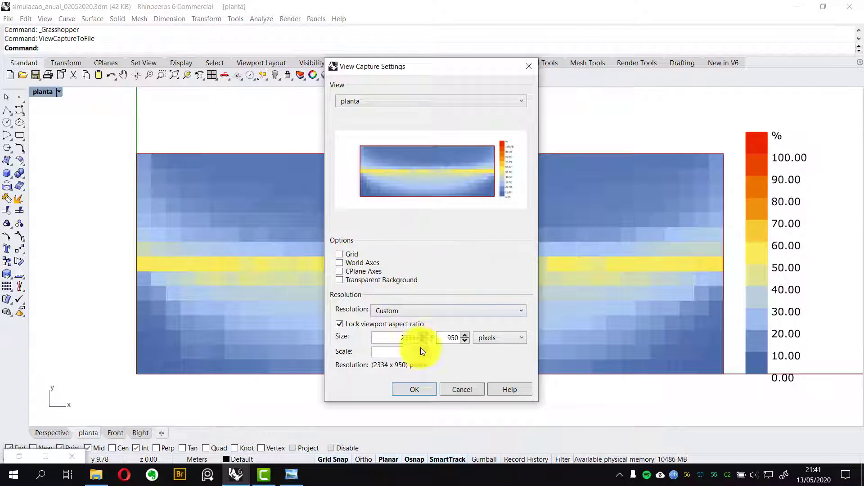
{"action": "left_click", "coordinate": [412, 391]}
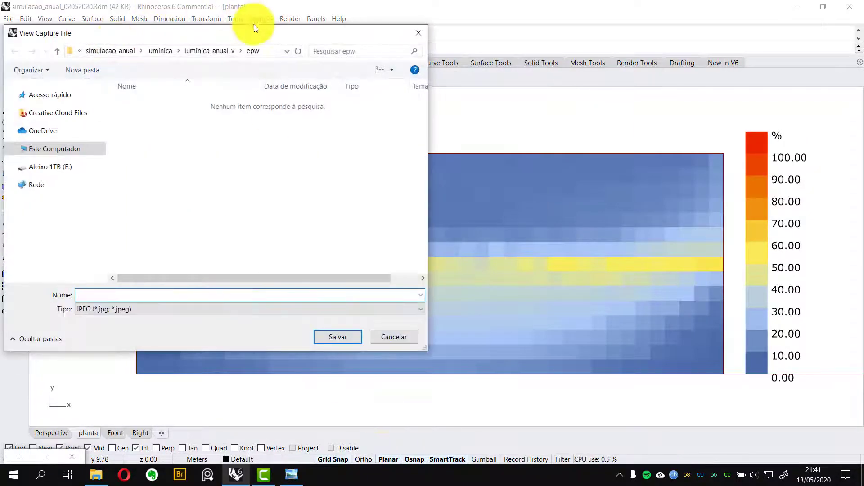
In the save dialog, create a folder named norte inside teste13\imagem and open it
{"action": "left_click_drag", "start_coordinate": [276, 33], "coordinate": [327, 41]}
{"action": "left_click", "coordinate": [259, 60]}
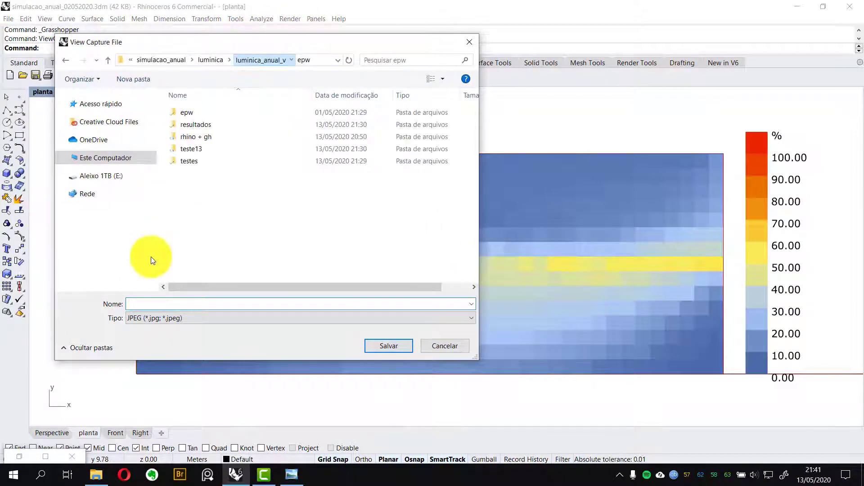
{"action": "double_click", "coordinate": [198, 149]}
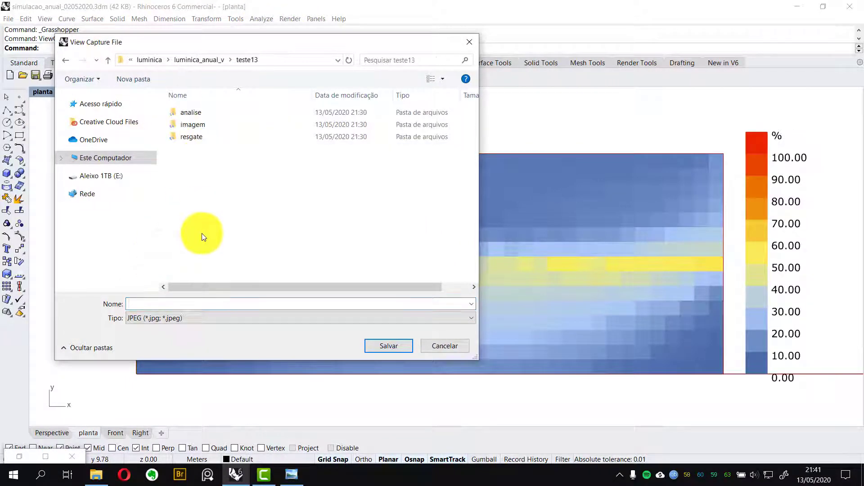
{"action": "double_click", "coordinate": [192, 124]}
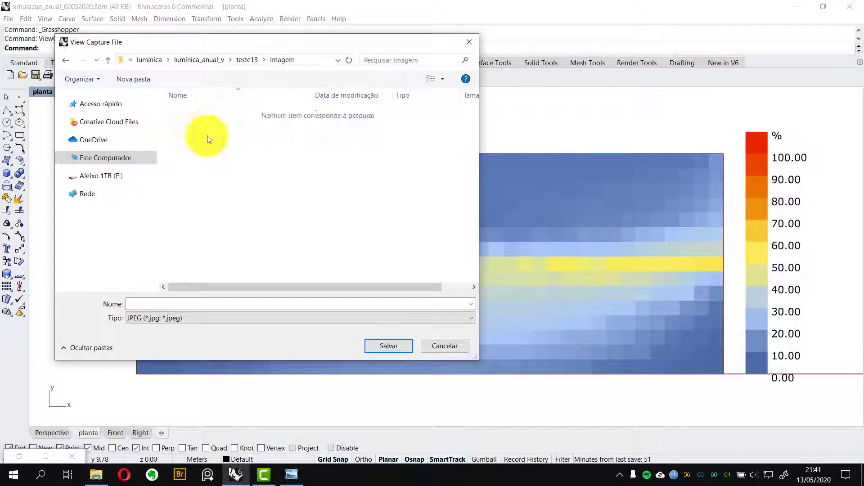
{"action": "left_click_drag", "start_coordinate": [284, 42], "coordinate": [310, 53]}
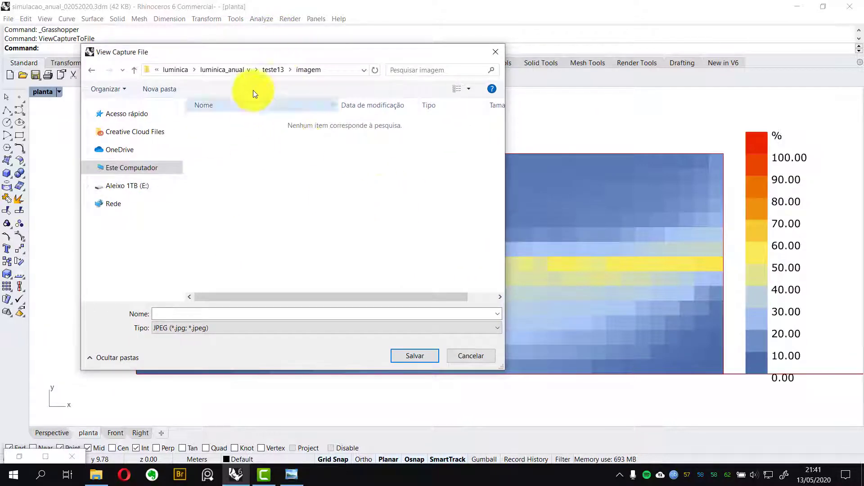
{"action": "left_click", "coordinate": [273, 70]}
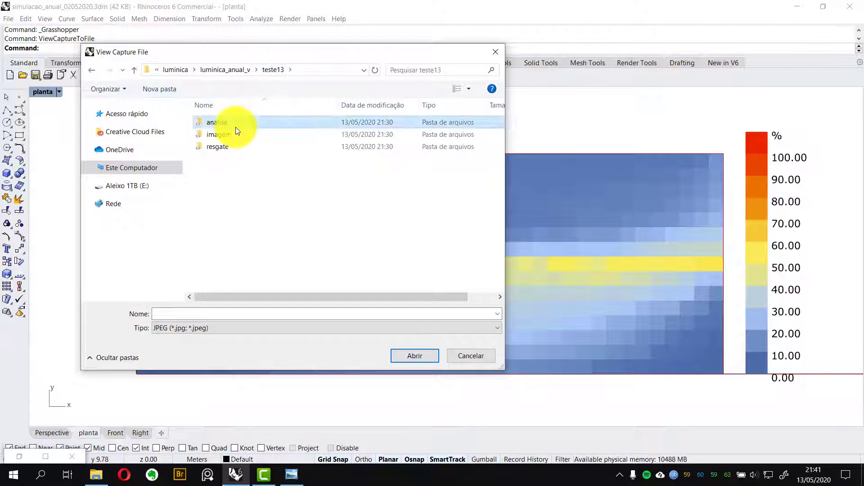
{"action": "double_click", "coordinate": [236, 126]}
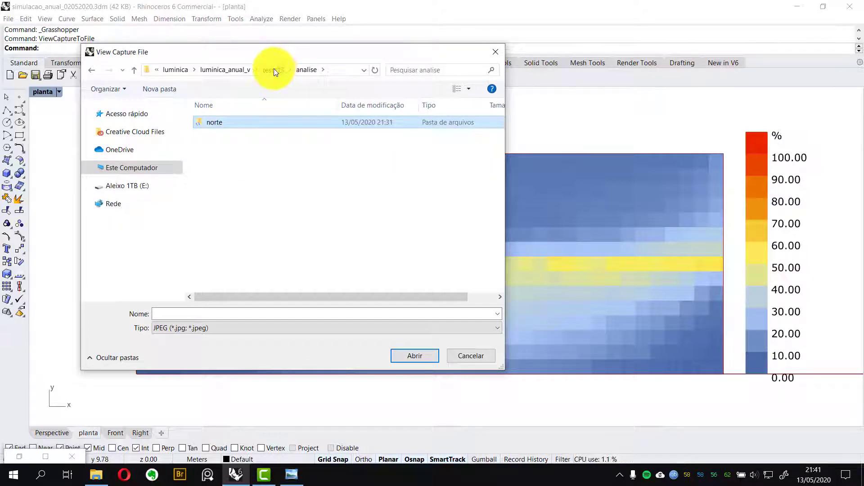
{"action": "left_click", "coordinate": [273, 70]}
{"action": "double_click", "coordinate": [231, 133]}
{"action": "right_click", "coordinate": [244, 134]}
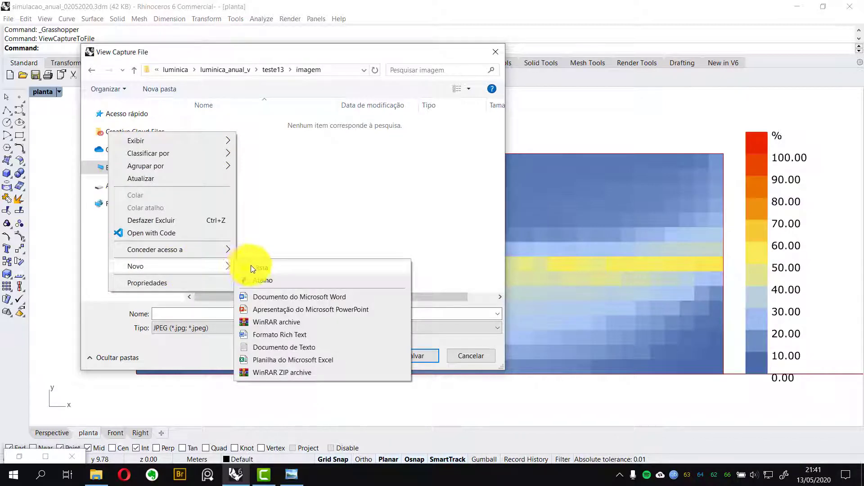
{"action": "left_click", "coordinate": [250, 267]}
{"action": "type", "text": "n"}
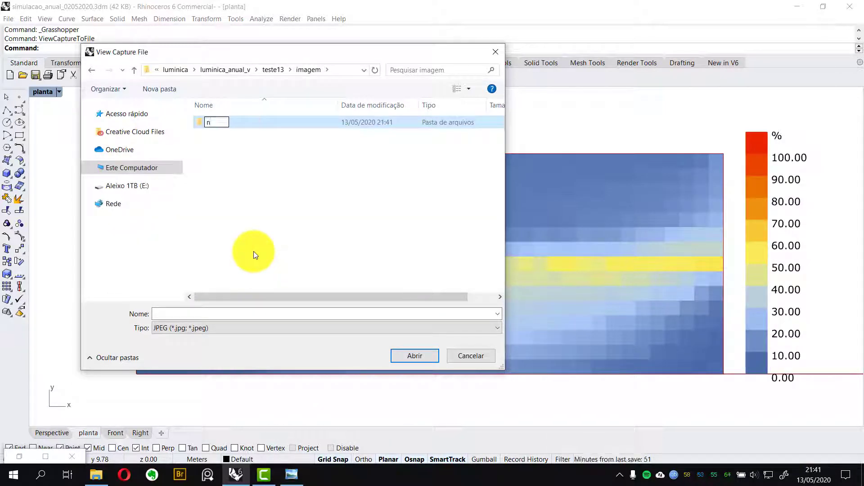
{"action": "type", "text": "orte"}
{"action": "key", "text": "Return"}
{"action": "key", "text": "Return"}
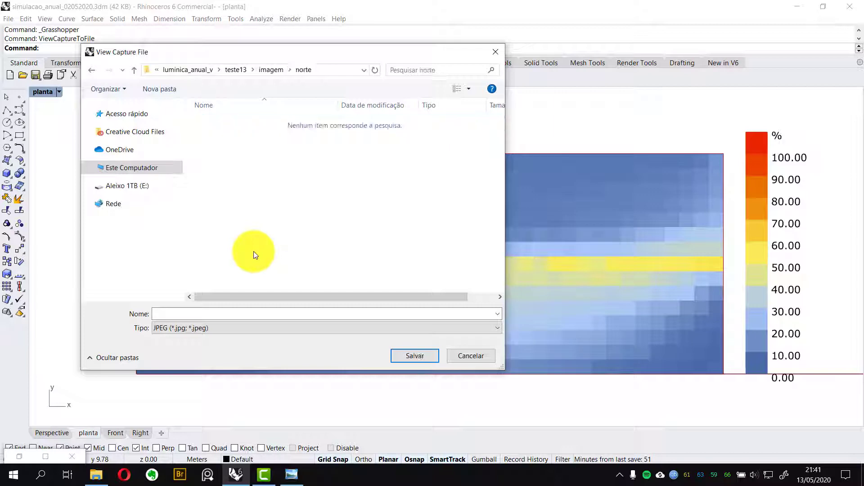
Restore Grasshopper and copy the scenario name cenario2_00_terreo from the pasta "filha" panel
{"action": "double_click", "coordinate": [24, 453]}
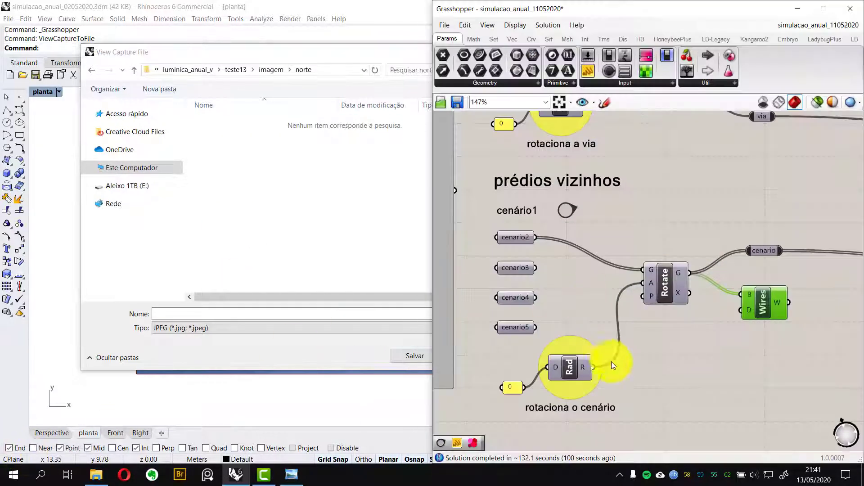
{"action": "scroll", "coordinate": [690, 262], "scroll_direction": "down", "scroll_amount": 8}
{"action": "right_click_drag", "start_coordinate": [846, 276], "coordinate": [546, 270]}
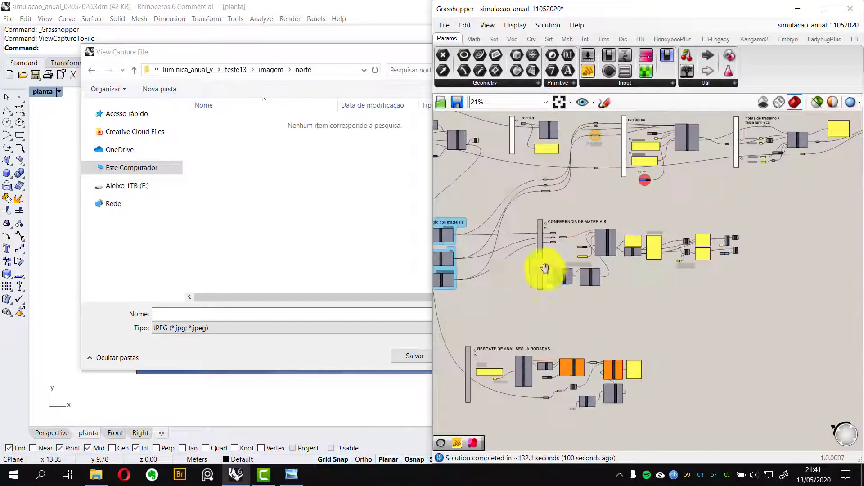
{"action": "scroll", "coordinate": [636, 262], "scroll_direction": "up", "scroll_amount": 4}
{"action": "right_click_drag", "start_coordinate": [636, 262], "coordinate": [507, 255]}
{"action": "scroll", "coordinate": [572, 254], "scroll_direction": "down", "scroll_amount": 4}
{"action": "right_click_drag", "start_coordinate": [572, 251], "coordinate": [581, 300]}
{"action": "scroll", "coordinate": [572, 223], "scroll_direction": "up", "scroll_amount": 10}
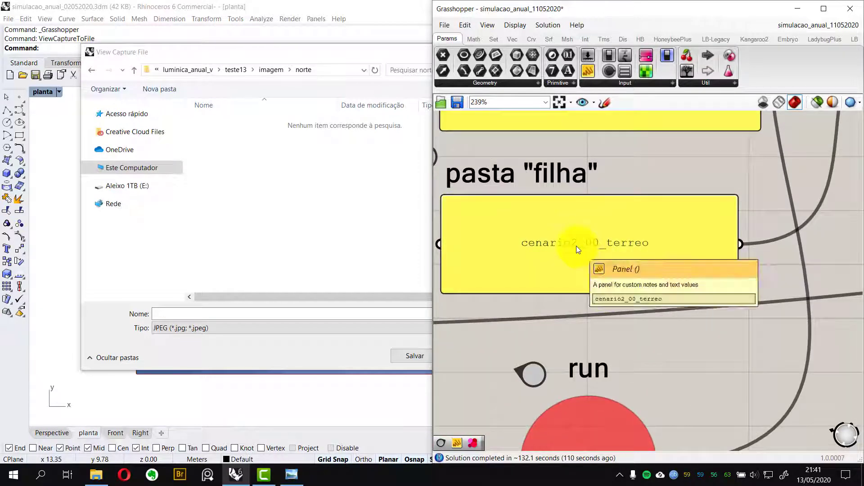
{"action": "double_click", "coordinate": [576, 245]}
{"action": "key", "text": "ctrl+c"}
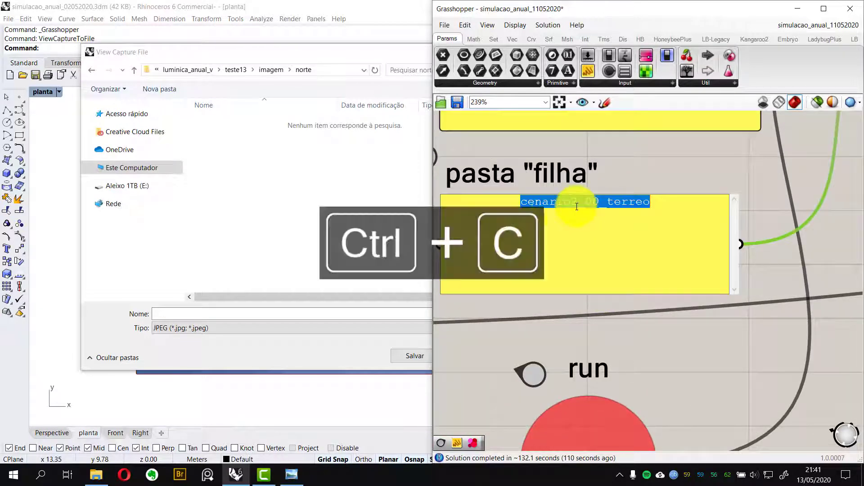
Save the captured image as cenario2_00_terreo in the norte folder
{"action": "left_click", "coordinate": [224, 209]}
{"action": "left_click", "coordinate": [223, 317]}
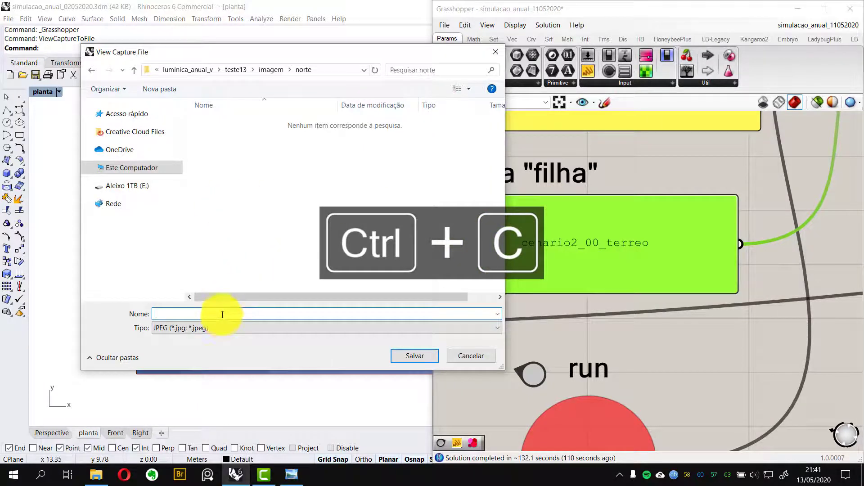
{"action": "key", "text": "ctrl+v"}
{"action": "left_click", "coordinate": [405, 356]}
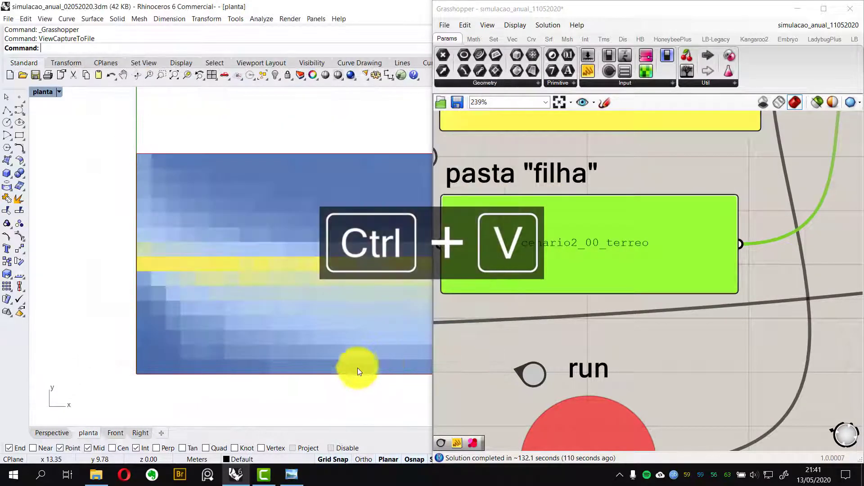
Open File Explorer at analise\norte\faixa_a and a second window navigated to teste13\resgate
{"action": "left_click", "coordinate": [97, 474]}
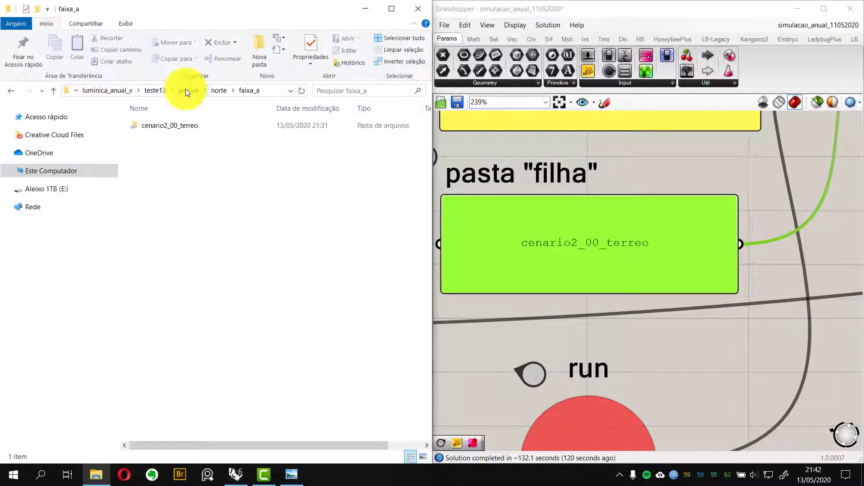
{"action": "left_click", "coordinate": [172, 126]}
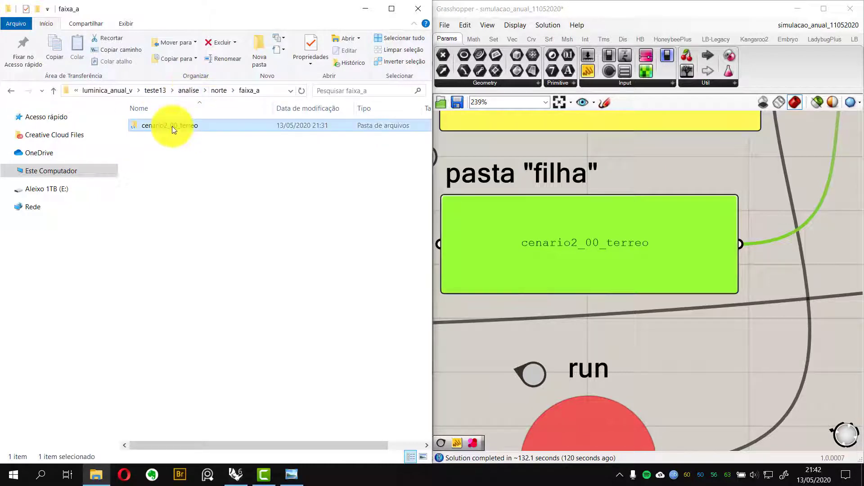
{"action": "left_click", "coordinate": [207, 161]}
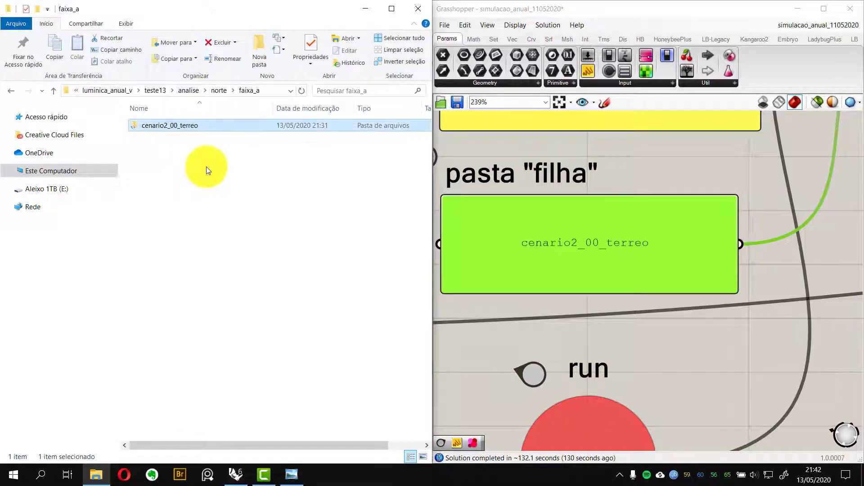
{"action": "key", "text": "ctrl+c"}
{"action": "key", "text": "ctrl+n"}
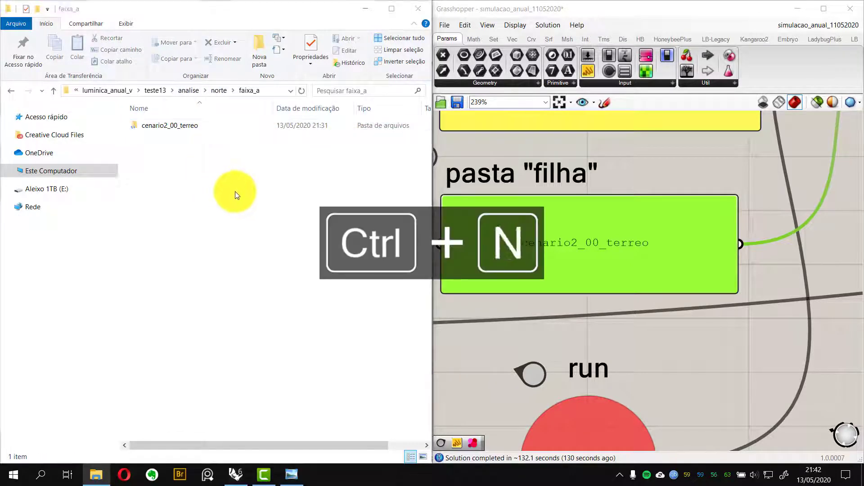
{"action": "left_click_drag", "start_coordinate": [319, 93], "coordinate": [243, 93]}
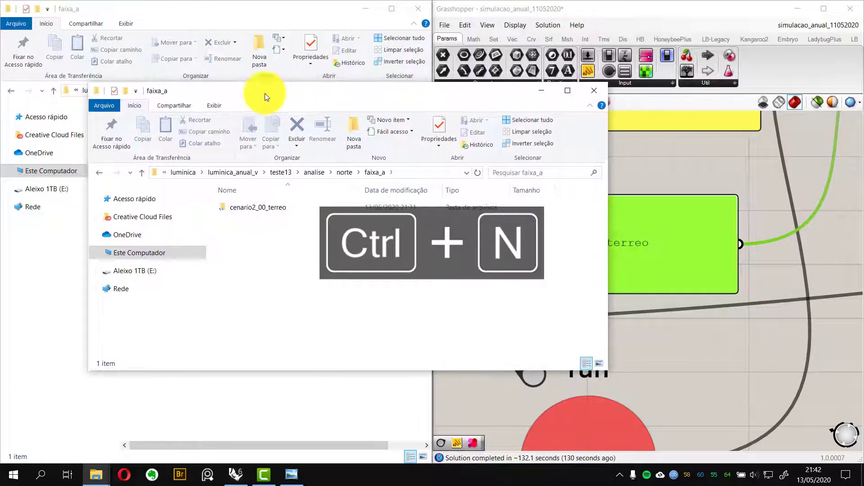
{"action": "left_click", "coordinate": [280, 175]}
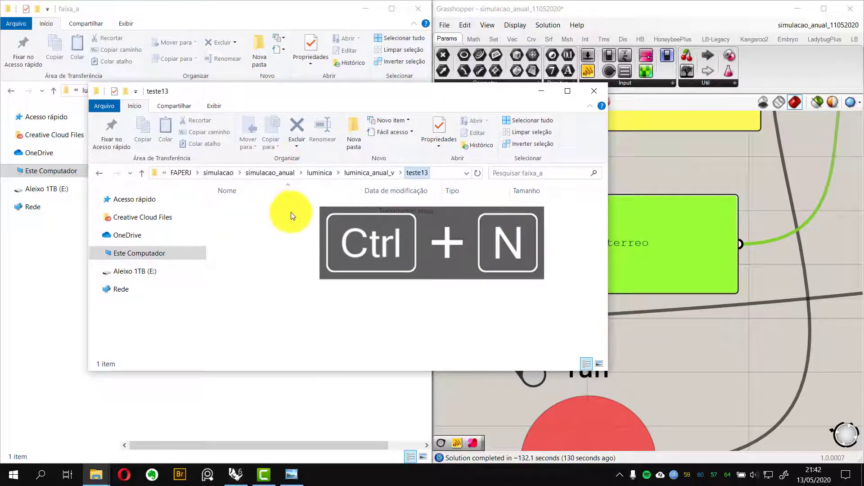
{"action": "double_click", "coordinate": [243, 231]}
Create a new folder named norte inside the resgate folder and open it
{"action": "right_click", "coordinate": [256, 224]}
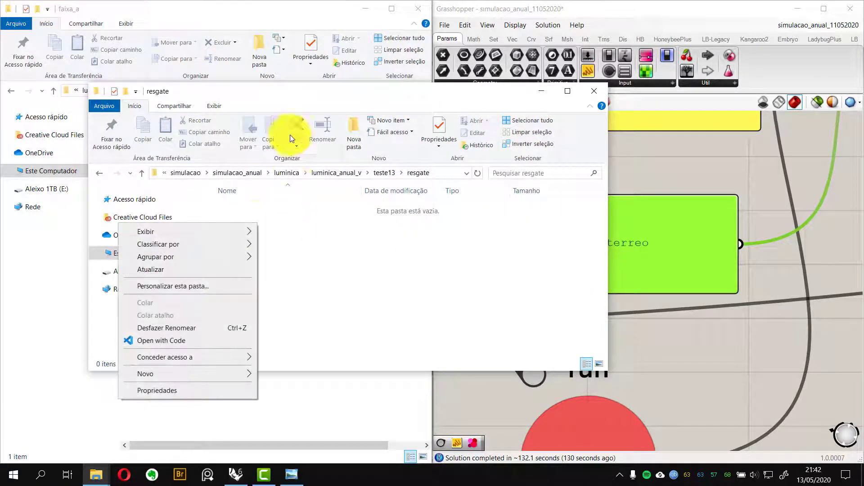
{"action": "left_click", "coordinate": [293, 91]}
{"action": "left_click_drag", "start_coordinate": [294, 91], "coordinate": [319, 112]}
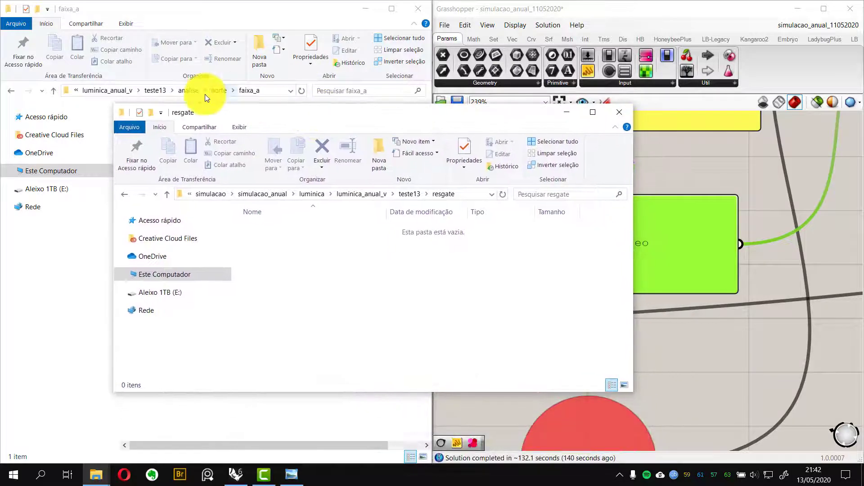
{"action": "left_click", "coordinate": [380, 155]}
{"action": "type", "text": "no"}
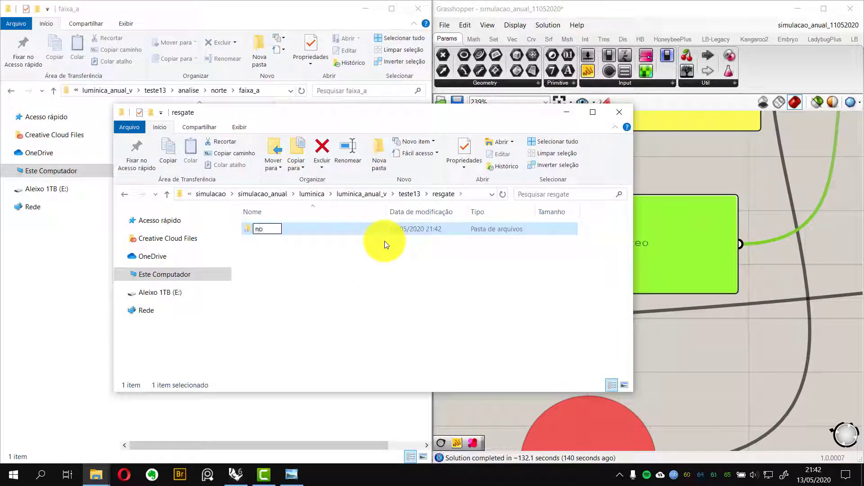
{"action": "type", "text": "rte"}
{"action": "key", "text": "Return"}
{"action": "key", "text": "Return"}
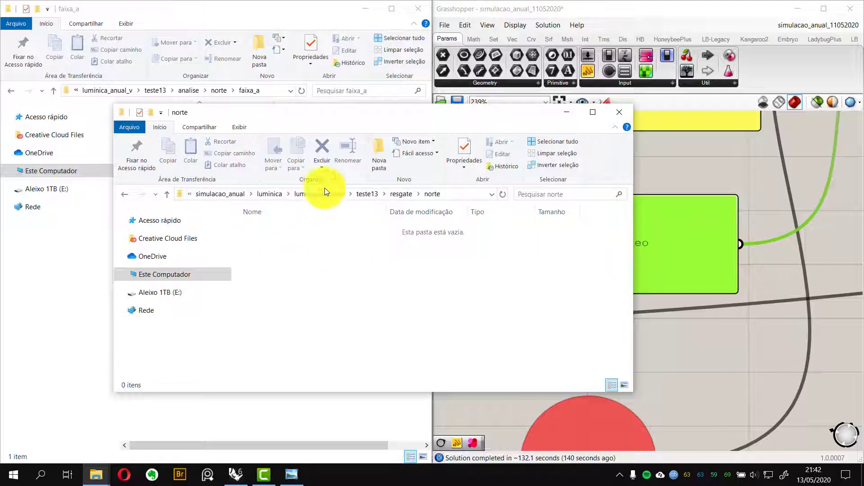
Create a new folder named faixa_a inside resgate\norte and open it
{"action": "left_click", "coordinate": [385, 163]}
{"action": "type", "text": "faix"}
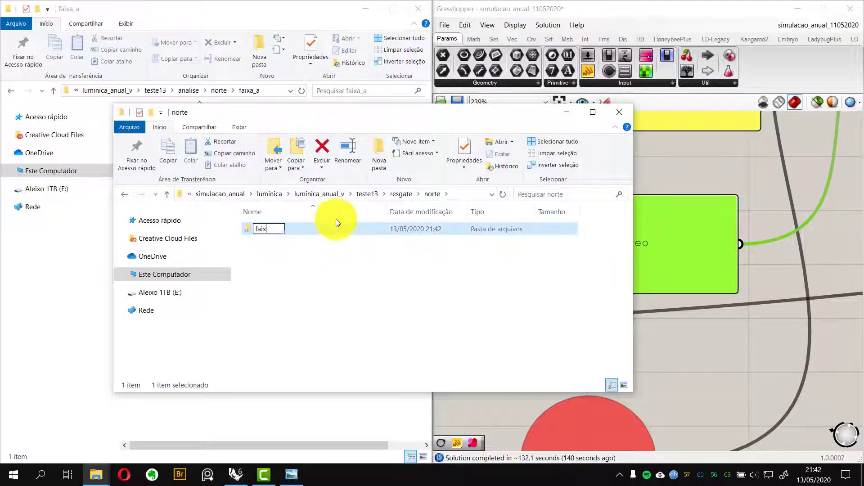
{"action": "type", "text": "a_a"}
{"action": "key", "text": "Return"}
{"action": "key", "text": "Return"}
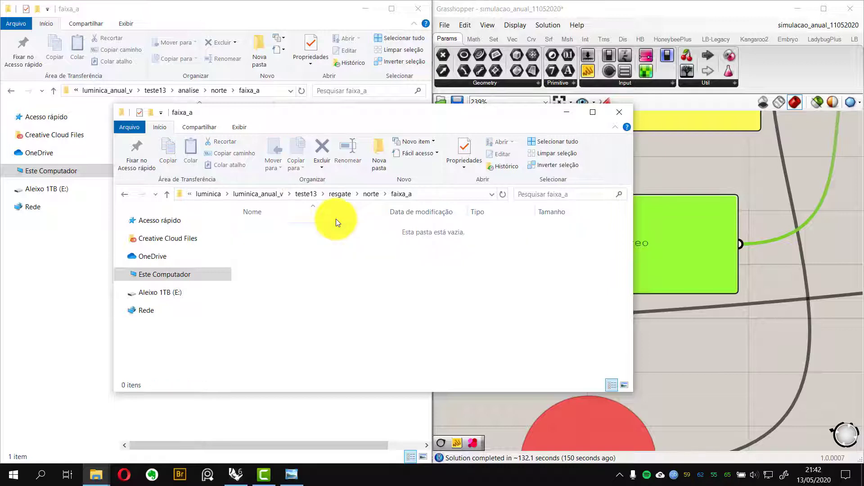
Copy the cenario2_00_terreo folder from analise\norte\faixa_a
{"action": "key", "text": "ctrl+v"}
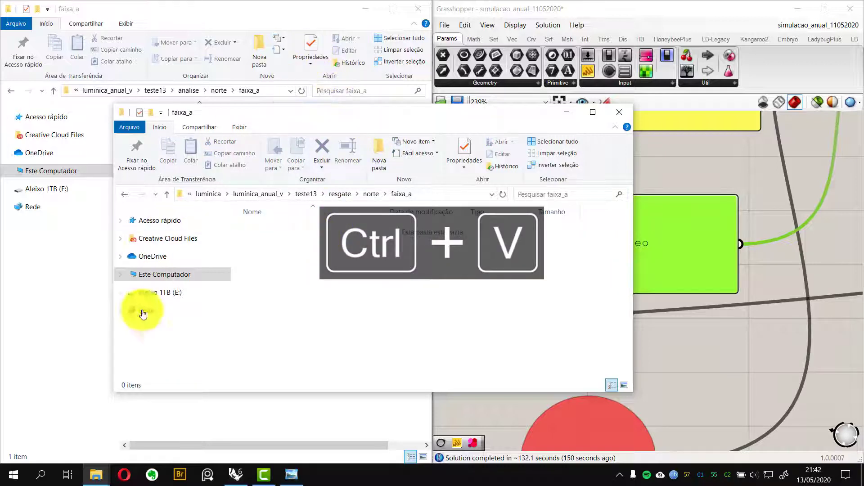
{"action": "left_click", "coordinate": [184, 415]}
{"action": "left_click", "coordinate": [206, 129]}
{"action": "key", "text": "ctrl+c"}
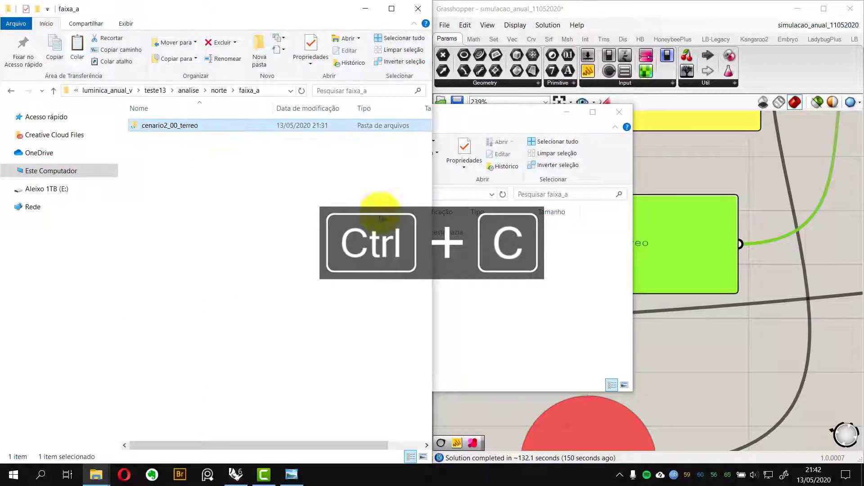
Paste the copied cenario2_00_terreo folder into resgate\norte\faixa_a and open its annualSimulation folder
{"action": "left_click", "coordinate": [476, 285]}
{"action": "key", "text": "ctrl+v"}
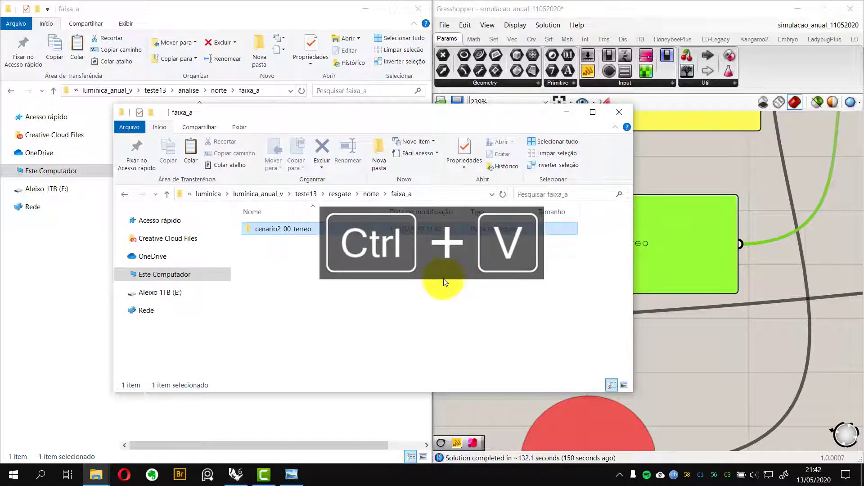
{"action": "double_click", "coordinate": [294, 233]}
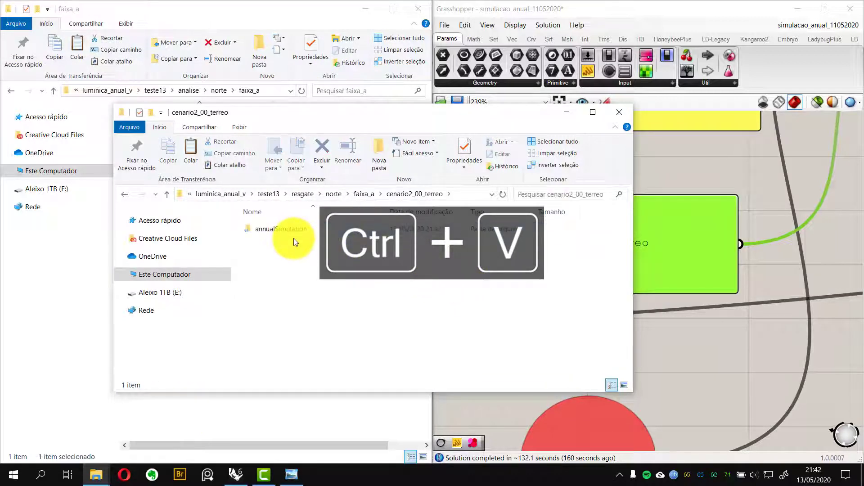
{"action": "double_click", "coordinate": [283, 229]}
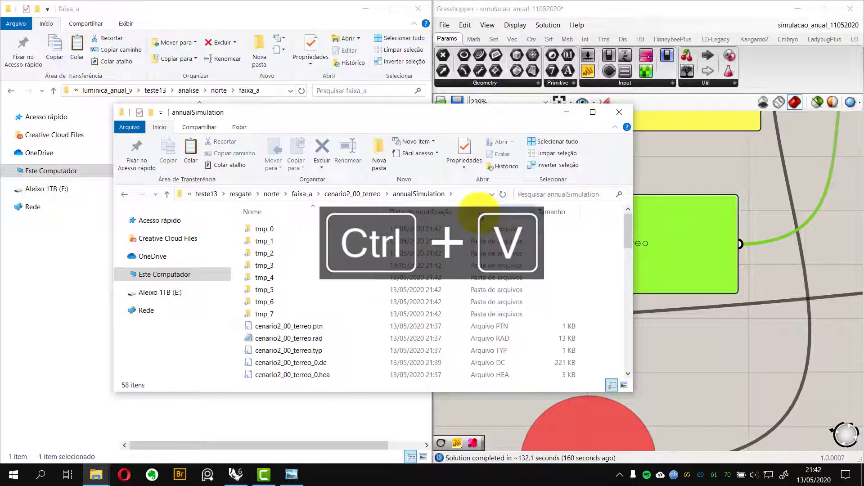
{"action": "left_click", "coordinate": [495, 210]}
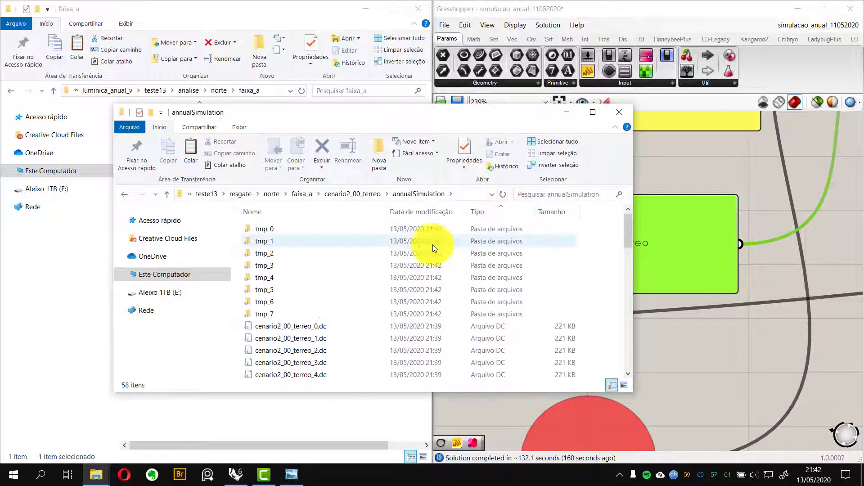
{"action": "scroll", "coordinate": [433, 245], "scroll_direction": "down", "scroll_amount": 8}
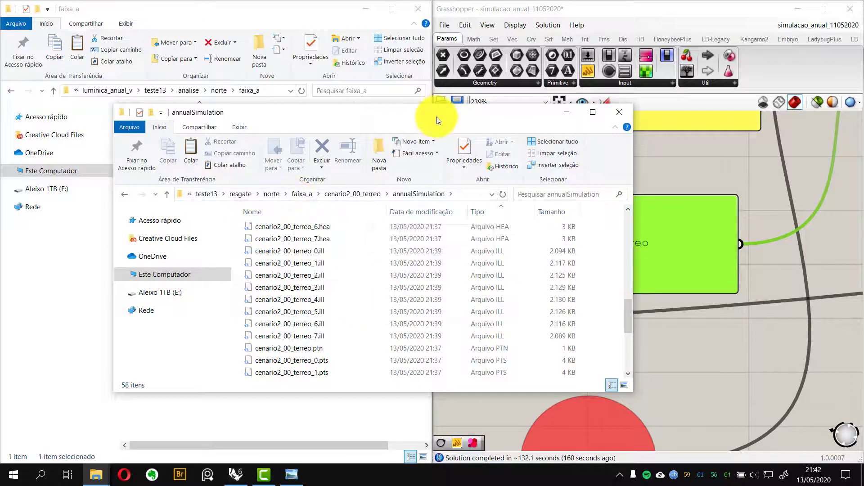
{"action": "left_click_drag", "start_coordinate": [436, 116], "coordinate": [458, 103]}
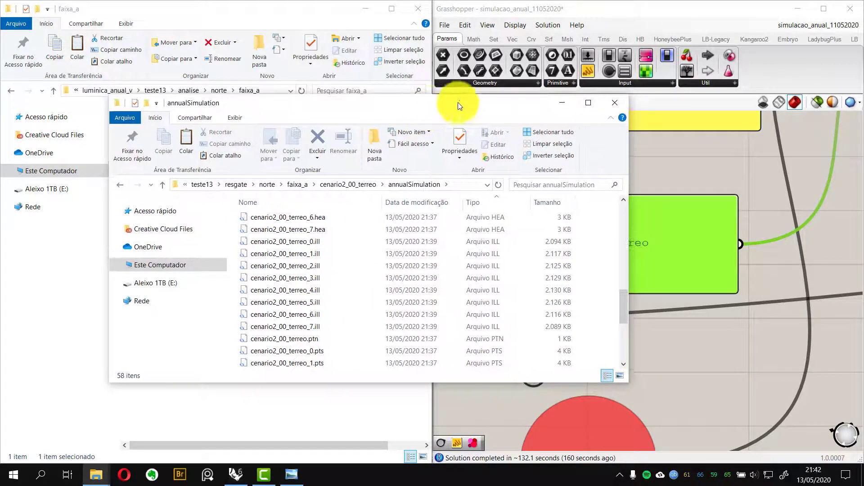
{"action": "left_click", "coordinate": [315, 9]}
{"action": "left_click_drag", "start_coordinate": [328, 11], "coordinate": [410, 55]}
{"action": "left_click", "coordinate": [545, 136]}
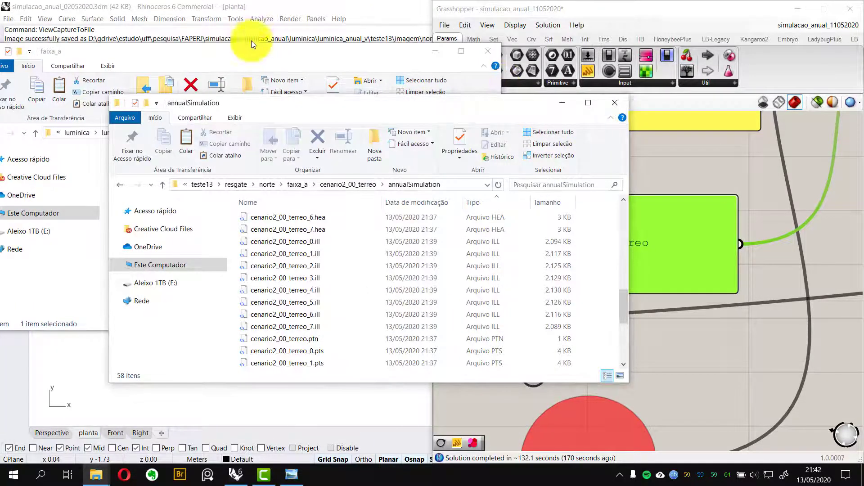
{"action": "left_click_drag", "start_coordinate": [274, 53], "coordinate": [325, 61]}
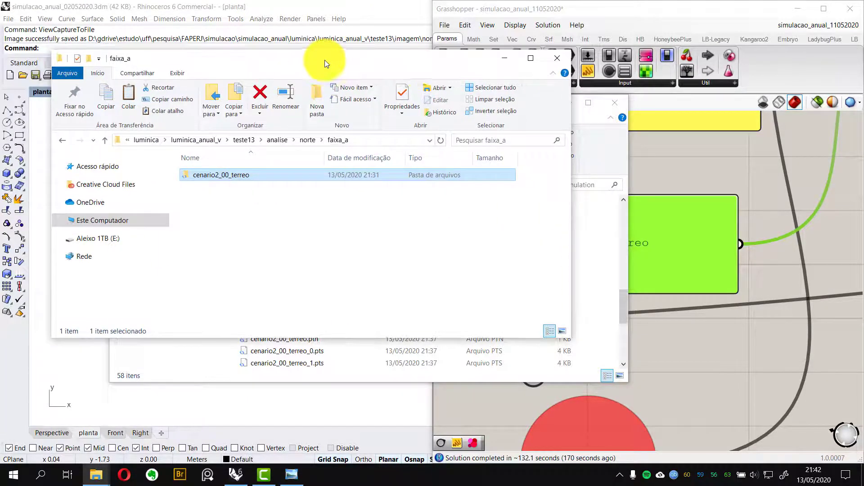
{"action": "left_click", "coordinate": [589, 150]}
{"action": "left_click_drag", "start_coordinate": [431, 104], "coordinate": [413, 88]}
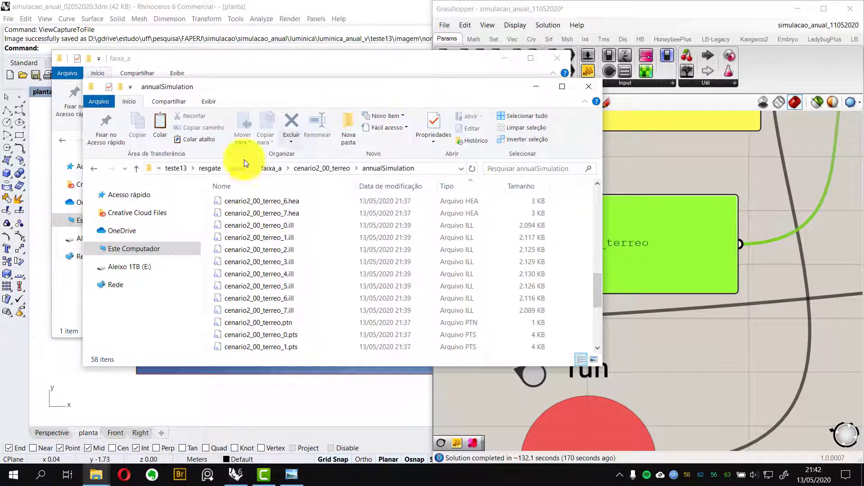
{"action": "left_click", "coordinate": [283, 61]}
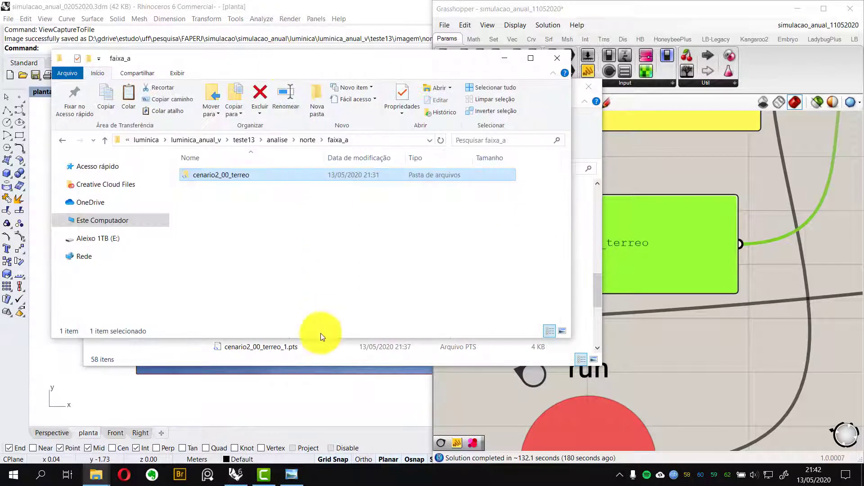
In a new window, create a folder named faixa_a inside teste13\imagem\norte, then close that window
{"action": "left_click", "coordinate": [318, 311]}
{"action": "key", "text": "ctrl+n"}
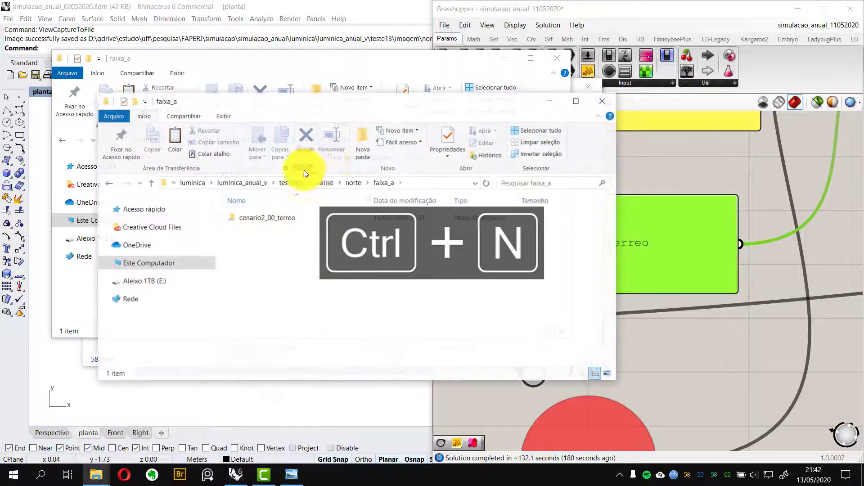
{"action": "left_click", "coordinate": [290, 182]}
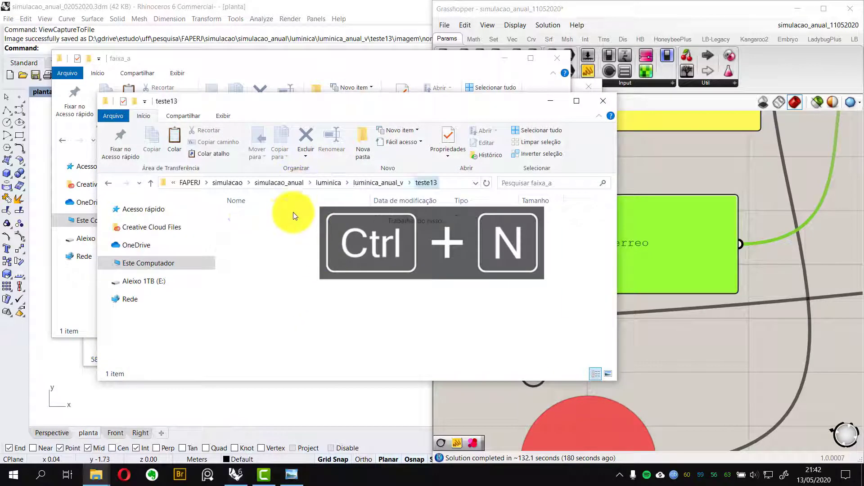
{"action": "double_click", "coordinate": [269, 227]}
{"action": "double_click", "coordinate": [269, 220]}
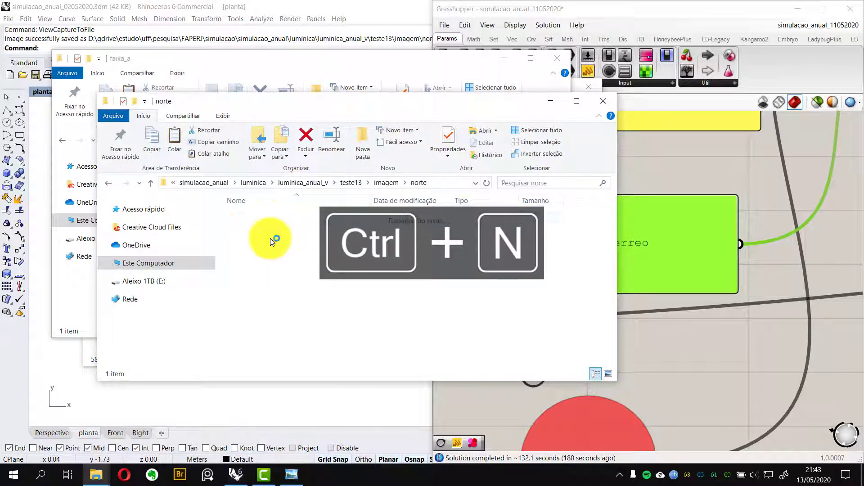
{"action": "key", "text": "ctrl+shift+n"}
{"action": "type", "text": "faixa_"}
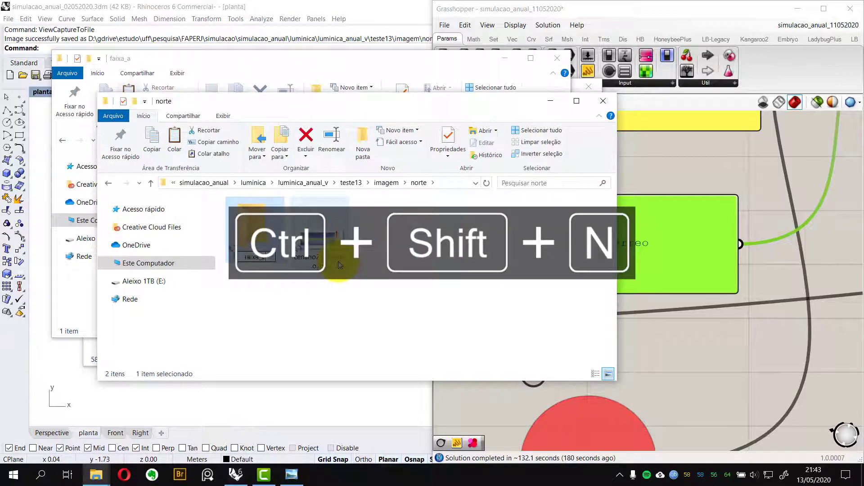
{"action": "left_click", "coordinate": [338, 265]}
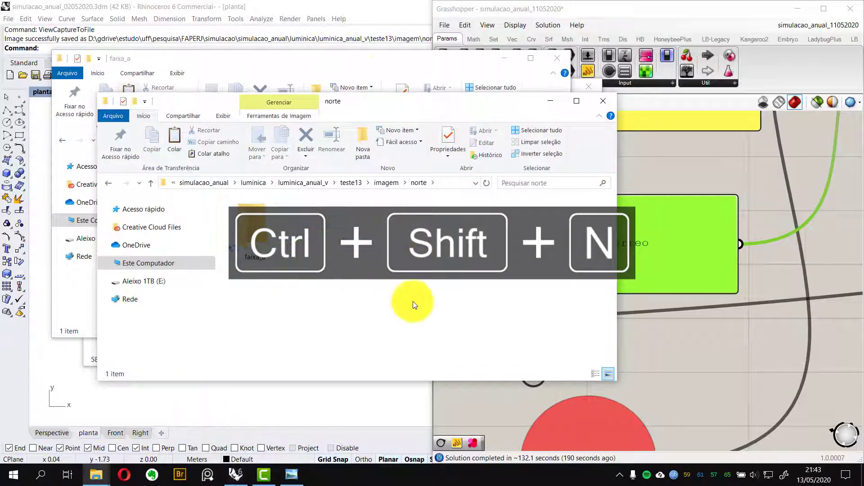
{"action": "left_click", "coordinate": [372, 63]}
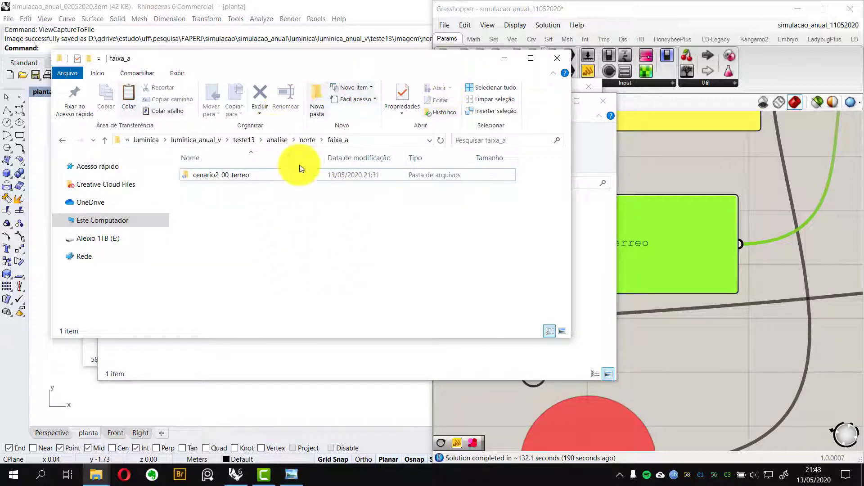
{"action": "left_click", "coordinate": [302, 343]}
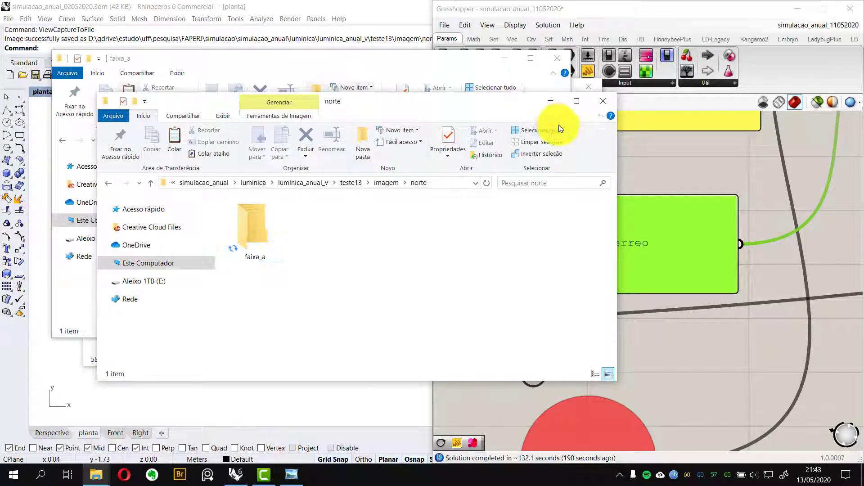
{"action": "left_click", "coordinate": [604, 104]}
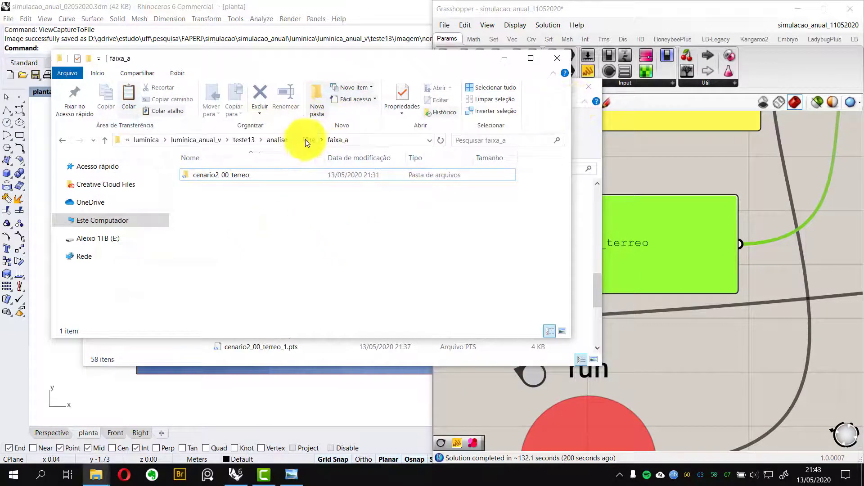
Open the annualSimulation folder under analise\norte\faixa_a\cenario2_00_terreo and inspect its .ill result files
{"action": "double_click", "coordinate": [237, 172]}
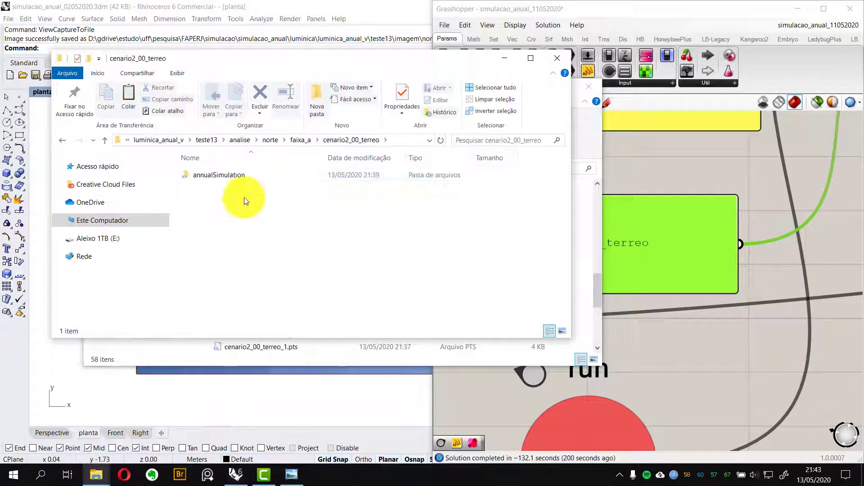
{"action": "left_click", "coordinate": [233, 178]}
{"action": "double_click", "coordinate": [233, 178]}
{"action": "scroll", "coordinate": [401, 200], "scroll_direction": "down", "scroll_amount": 4}
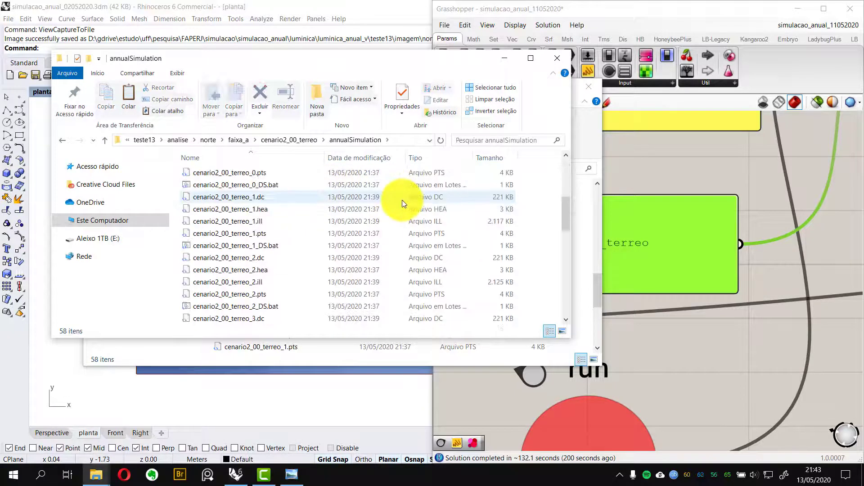
{"action": "left_click", "coordinate": [421, 153]}
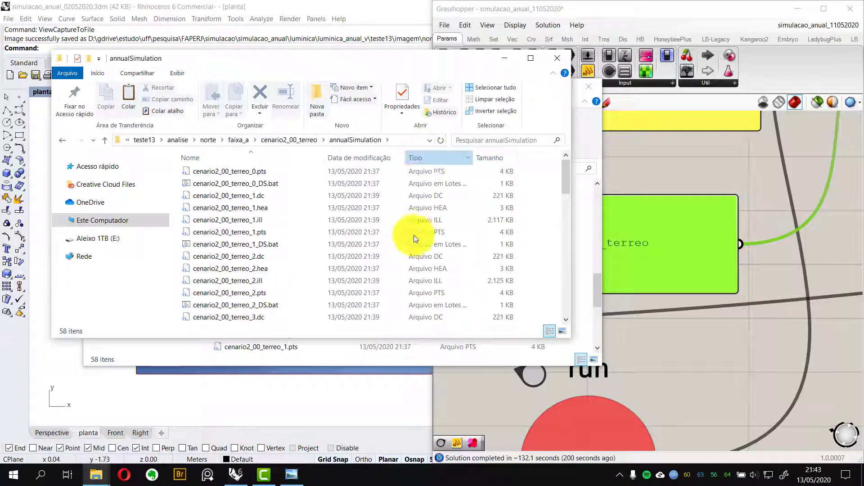
{"action": "scroll", "coordinate": [428, 232], "scroll_direction": "down", "scroll_amount": 9}
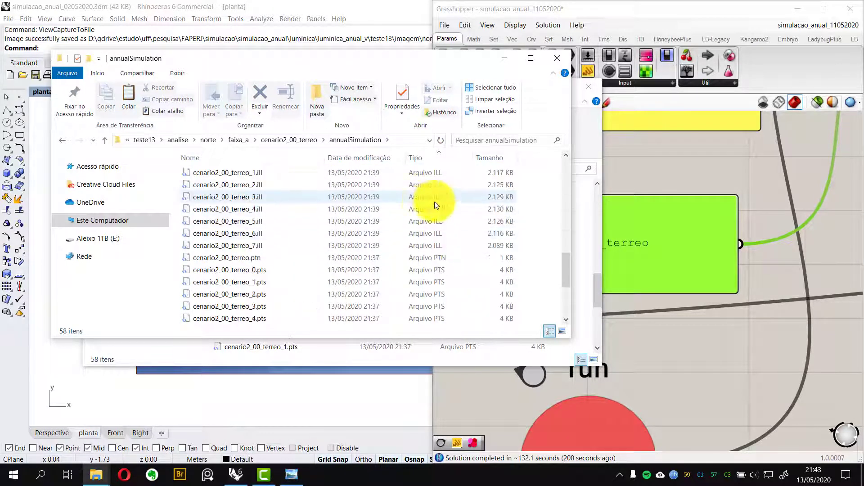
{"action": "scroll", "coordinate": [274, 247], "scroll_direction": "up", "scroll_amount": 1}
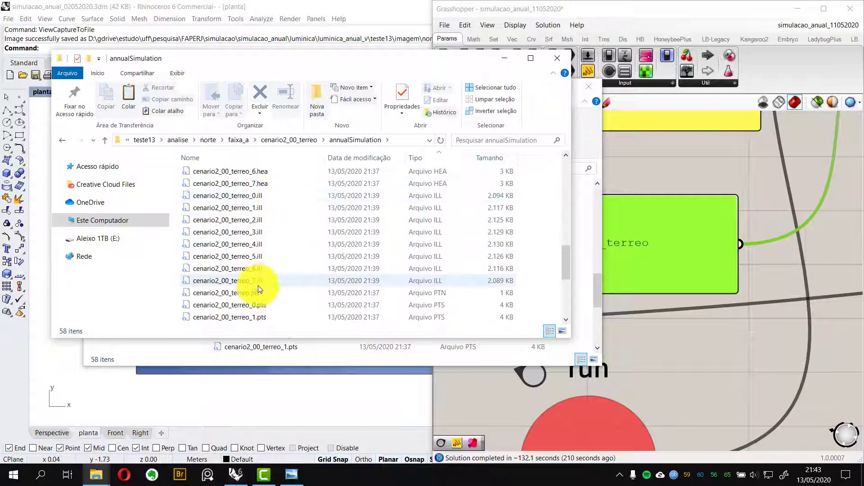
{"action": "left_click", "coordinate": [273, 198]}
{"action": "left_click", "coordinate": [273, 209]}
{"action": "left_click", "coordinate": [276, 220]}
{"action": "left_click", "coordinate": [273, 234]}
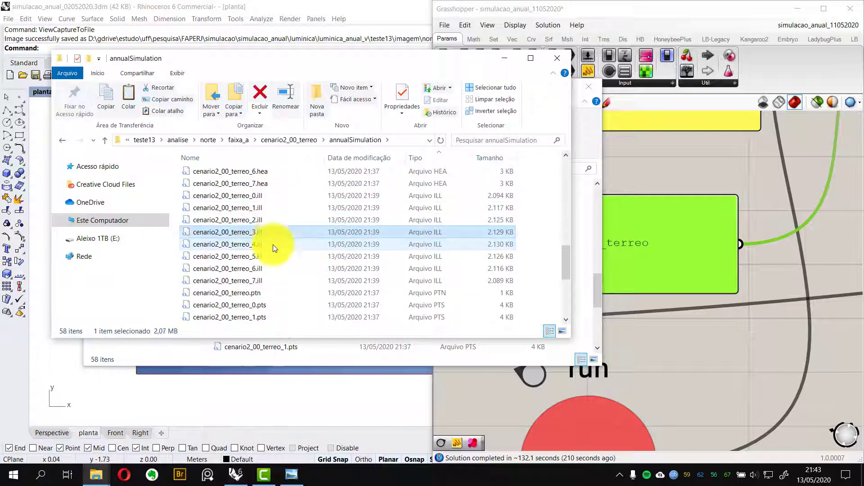
{"action": "left_click", "coordinate": [272, 245]}
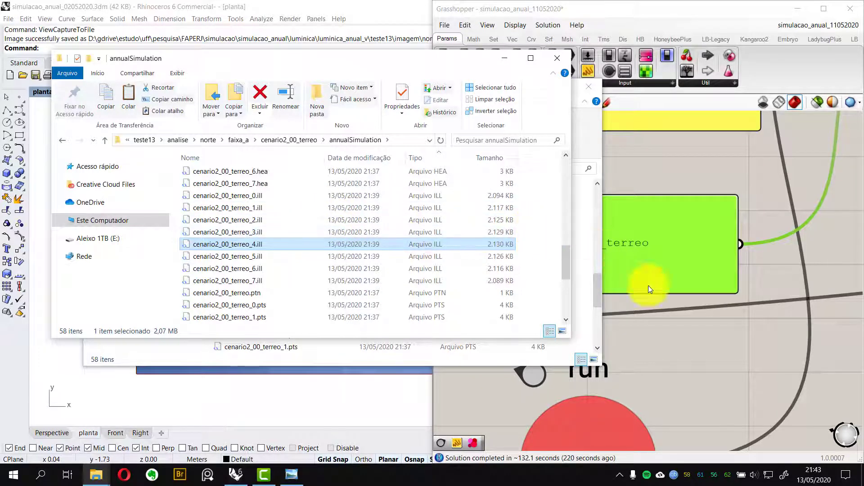
Examine the run toggle on the Grasshopper canvas
{"action": "left_click", "coordinate": [682, 330]}
{"action": "scroll", "coordinate": [681, 331], "scroll_direction": "down", "scroll_amount": 5}
{"action": "scroll", "coordinate": [522, 328], "scroll_direction": "up", "scroll_amount": 5}
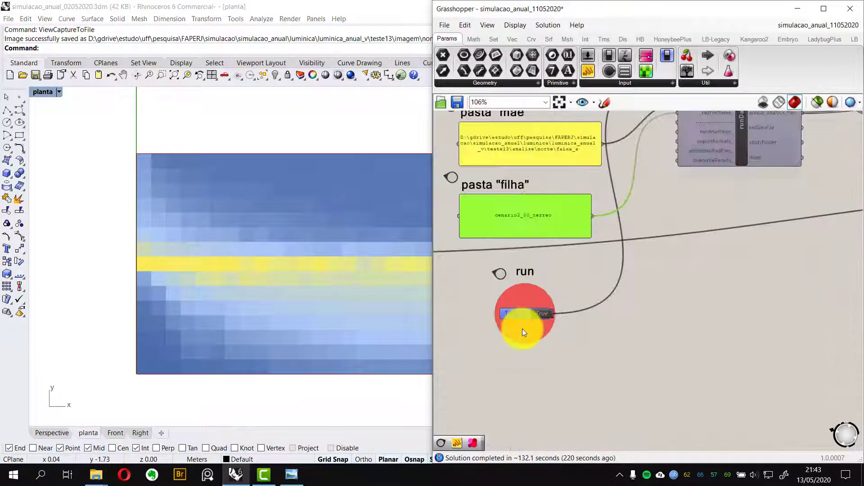
{"action": "right_click_drag", "start_coordinate": [629, 326], "coordinate": [673, 316]}
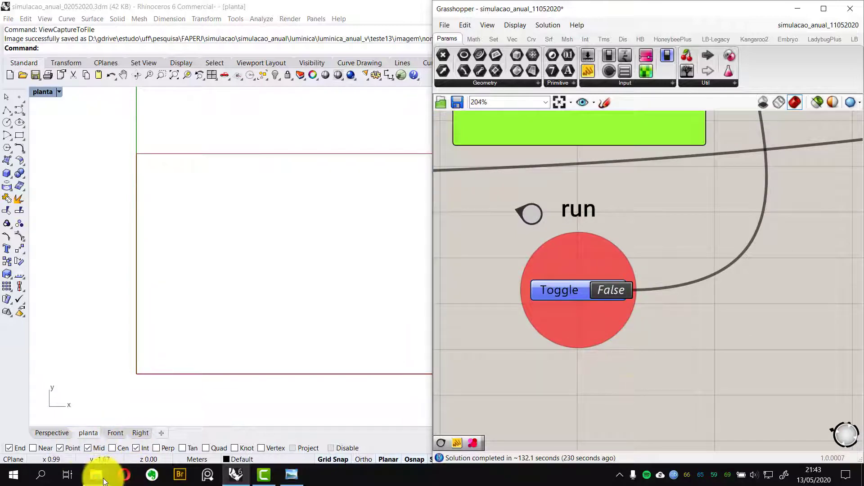
Compare the annualSimulation folder contents under analise with the rescued copy under resgate
{"action": "mouse_move", "coordinate": [104, 470]}
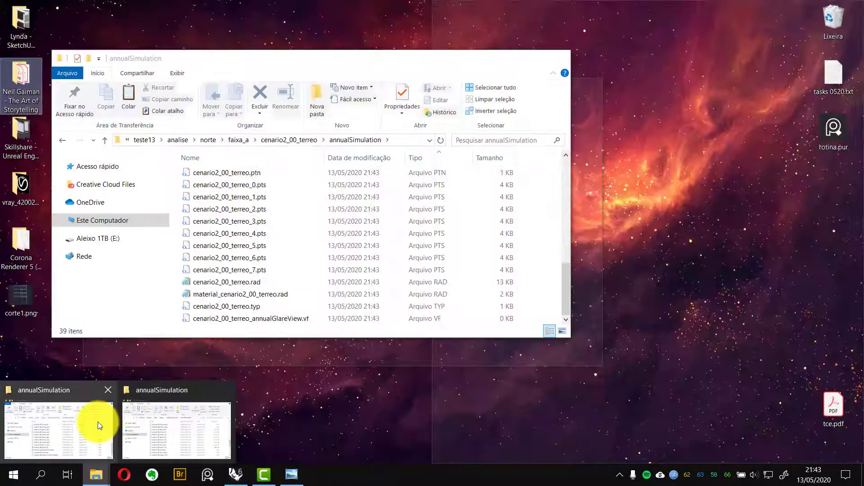
{"action": "left_click", "coordinate": [98, 422]}
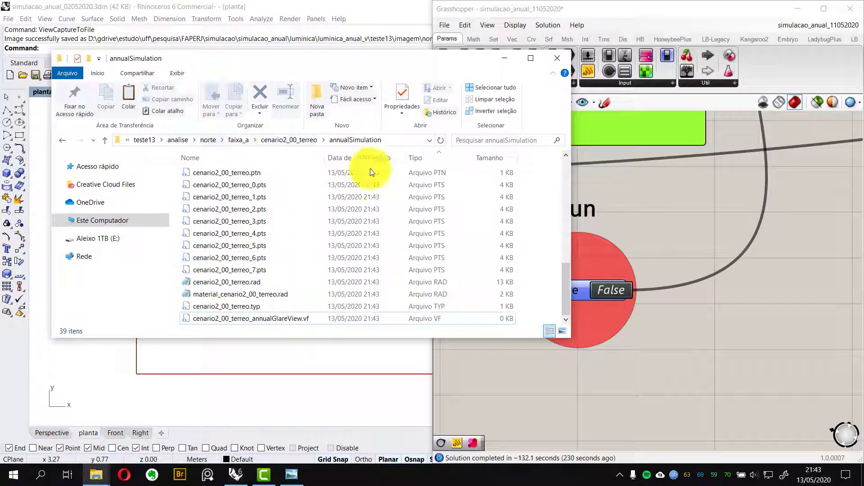
{"action": "scroll", "coordinate": [436, 235], "scroll_direction": "up", "scroll_amount": 9}
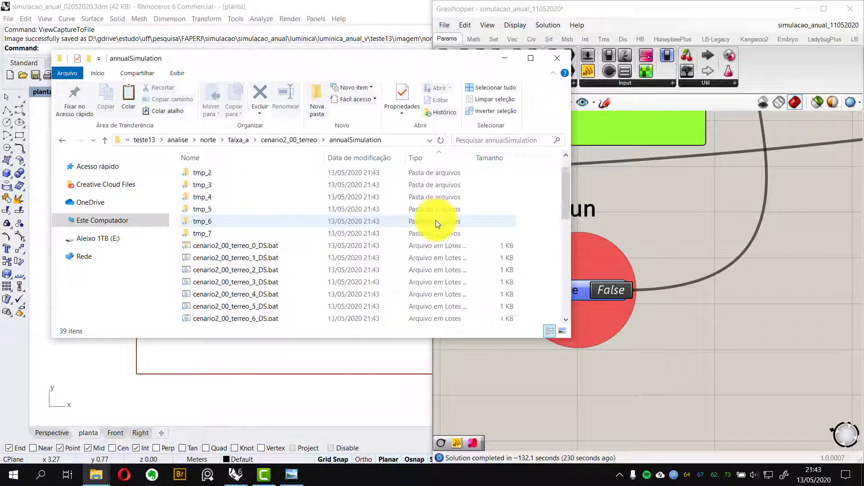
{"action": "scroll", "coordinate": [435, 223], "scroll_direction": "down", "scroll_amount": 5}
{"action": "scroll", "coordinate": [435, 224], "scroll_direction": "up", "scroll_amount": 5}
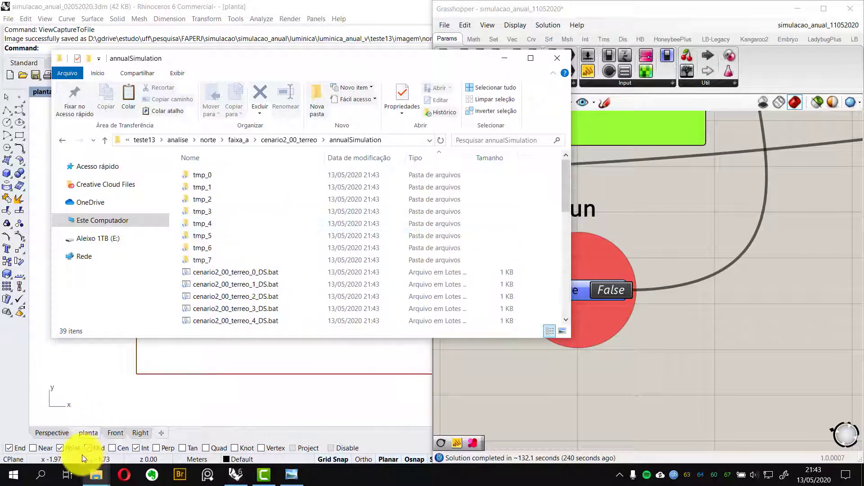
{"action": "mouse_move", "coordinate": [96, 474]}
{"action": "left_click", "coordinate": [179, 422]}
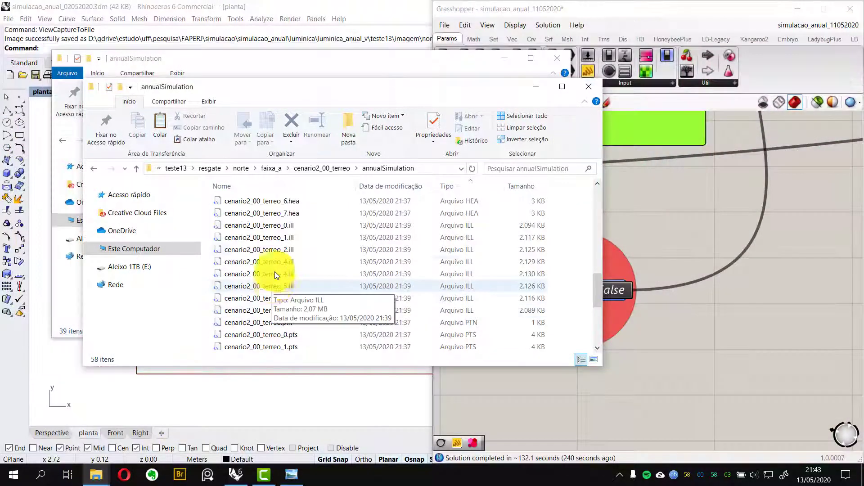
{"action": "scroll", "coordinate": [282, 244], "scroll_direction": "down", "scroll_amount": 1}
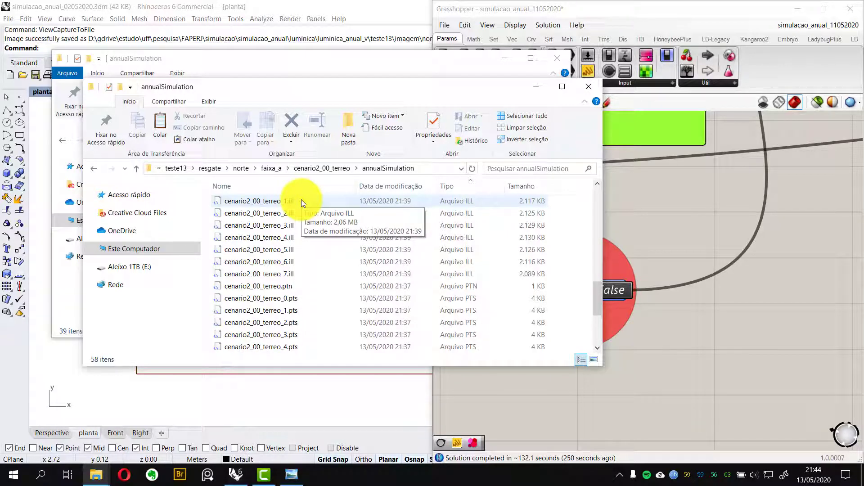
Examine the ambiente section's largura, profundidade and pé direito inputs on the Grasshopper canvas
{"action": "left_click", "coordinate": [626, 176]}
{"action": "scroll", "coordinate": [598, 219], "scroll_direction": "up", "scroll_amount": 2}
{"action": "scroll", "coordinate": [598, 219], "scroll_direction": "down", "scroll_amount": 5}
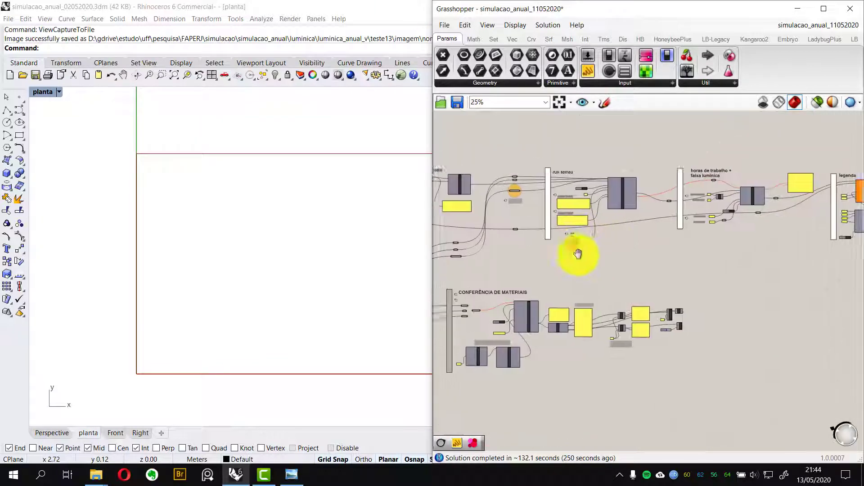
{"action": "right_click_drag", "start_coordinate": [610, 257], "coordinate": [683, 318]}
{"action": "scroll", "coordinate": [568, 298], "scroll_direction": "up", "scroll_amount": 7}
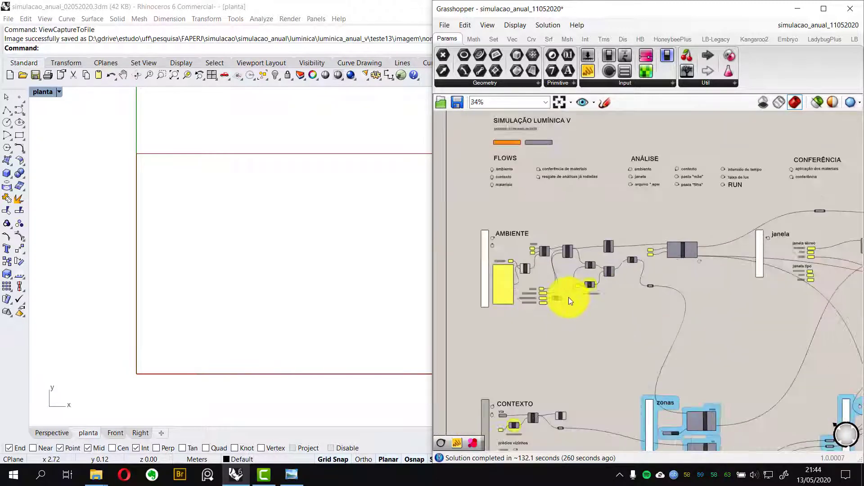
{"action": "right_click_drag", "start_coordinate": [575, 303], "coordinate": [691, 314]}
{"action": "scroll", "coordinate": [601, 320], "scroll_direction": "up", "scroll_amount": 4}
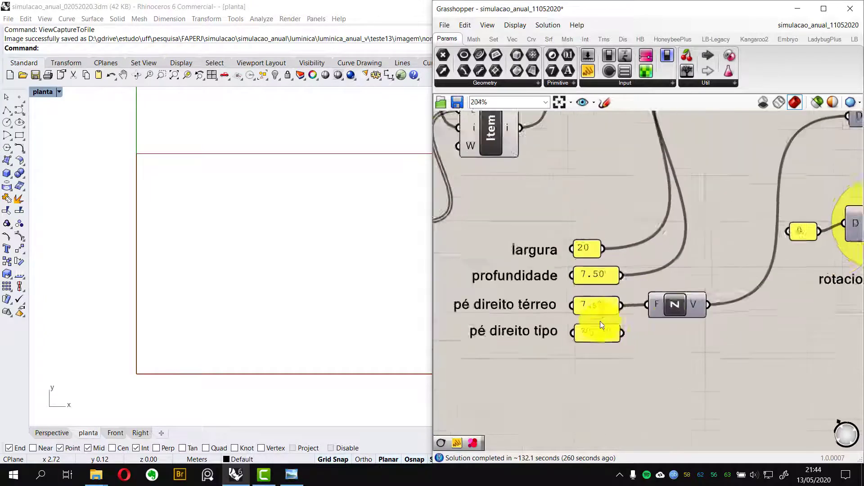
Examine the test point grid inputs feeding the genTestPts component on the Grasshopper canvas
{"action": "scroll", "coordinate": [678, 332], "scroll_direction": "down", "scroll_amount": 3}
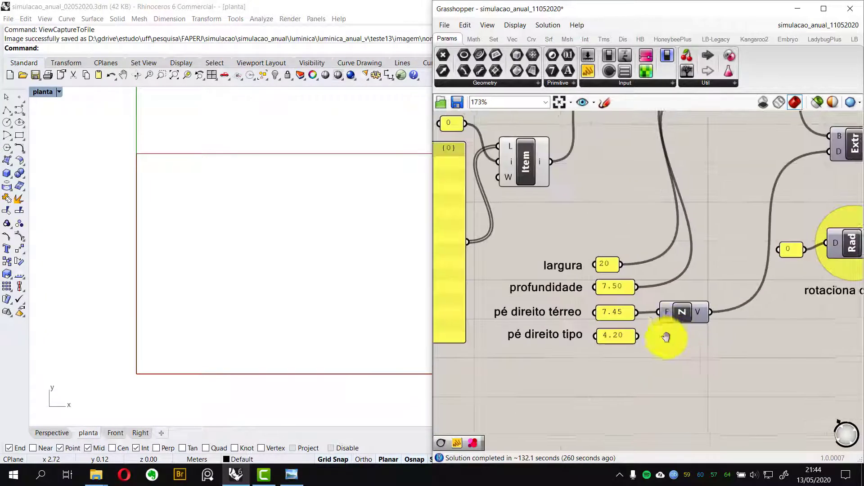
{"action": "scroll", "coordinate": [617, 339], "scroll_direction": "up", "scroll_amount": 2}
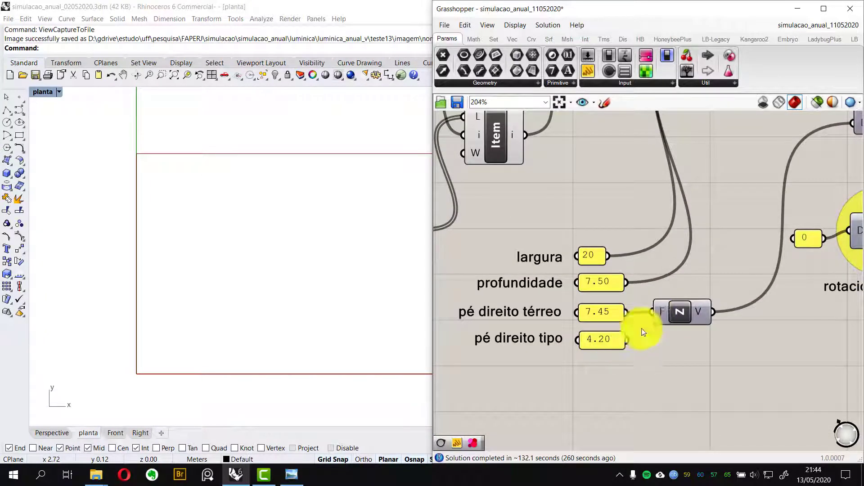
{"action": "scroll", "coordinate": [663, 310], "scroll_direction": "down", "scroll_amount": 5}
{"action": "scroll", "coordinate": [711, 261], "scroll_direction": "up", "scroll_amount": 4}
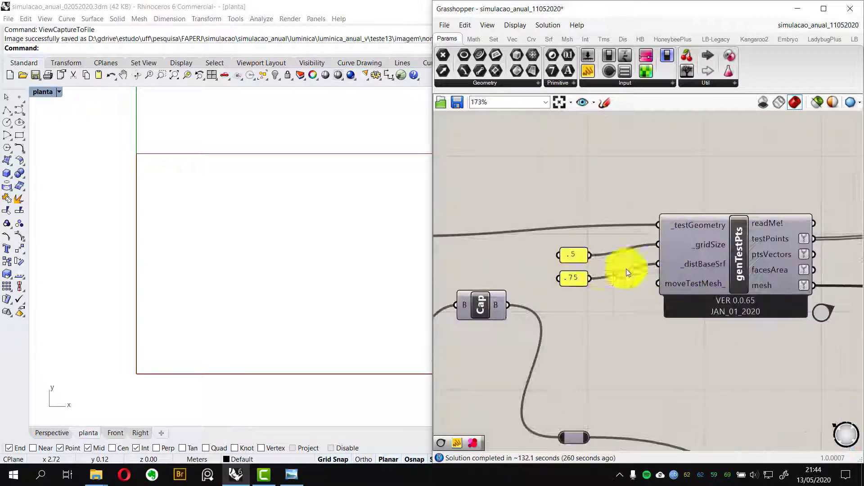
{"action": "scroll", "coordinate": [743, 266], "scroll_direction": "down", "scroll_amount": 4}
{"action": "scroll", "coordinate": [679, 266], "scroll_direction": "up", "scroll_amount": 2}
{"action": "scroll", "coordinate": [608, 285], "scroll_direction": "down", "scroll_amount": 3}
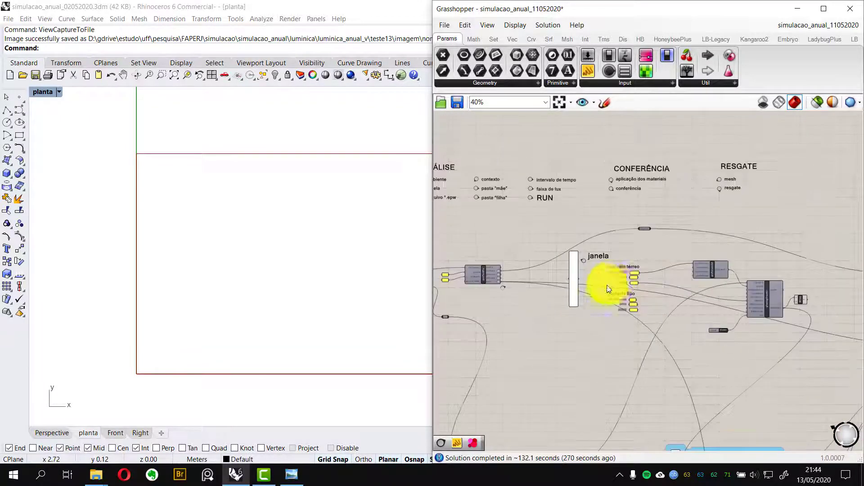
{"action": "scroll", "coordinate": [660, 274], "scroll_direction": "up", "scroll_amount": 6}
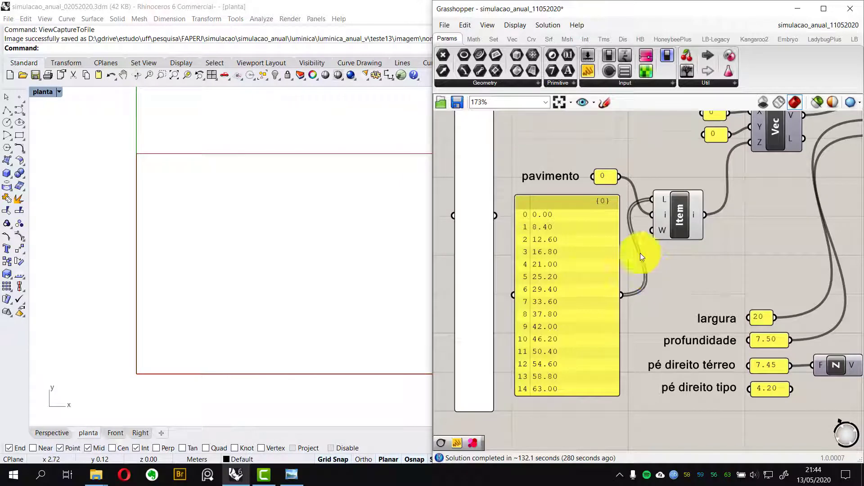
Examine the pavimento floor-height list and the contexto section's via and prédios vizinhos scenario inputs
{"action": "scroll", "coordinate": [640, 253], "scroll_direction": "down", "scroll_amount": 8}
{"action": "right_click_drag", "start_coordinate": [622, 362], "coordinate": [646, 205]}
{"action": "scroll", "coordinate": [553, 255], "scroll_direction": "up", "scroll_amount": 8}
{"action": "scroll", "coordinate": [620, 232], "scroll_direction": "down", "scroll_amount": 4}
{"action": "scroll", "coordinate": [620, 232], "scroll_direction": "down", "scroll_amount": 6}
{"action": "right_click_drag", "start_coordinate": [619, 232], "coordinate": [583, 261]}
{"action": "scroll", "coordinate": [599, 217], "scroll_direction": "up", "scroll_amount": 6}
{"action": "scroll", "coordinate": [572, 263], "scroll_direction": "up", "scroll_amount": 5}
{"action": "scroll", "coordinate": [566, 225], "scroll_direction": "up", "scroll_amount": 1}
{"action": "right_click_drag", "start_coordinate": [566, 231], "coordinate": [606, 192]}
{"action": "right_click_drag", "start_coordinate": [618, 252], "coordinate": [602, 263]}
{"action": "scroll", "coordinate": [604, 223], "scroll_direction": "down", "scroll_amount": 2}
{"action": "right_click_drag", "start_coordinate": [599, 233], "coordinate": [580, 252]}
{"action": "right_click_drag", "start_coordinate": [601, 297], "coordinate": [603, 270]}
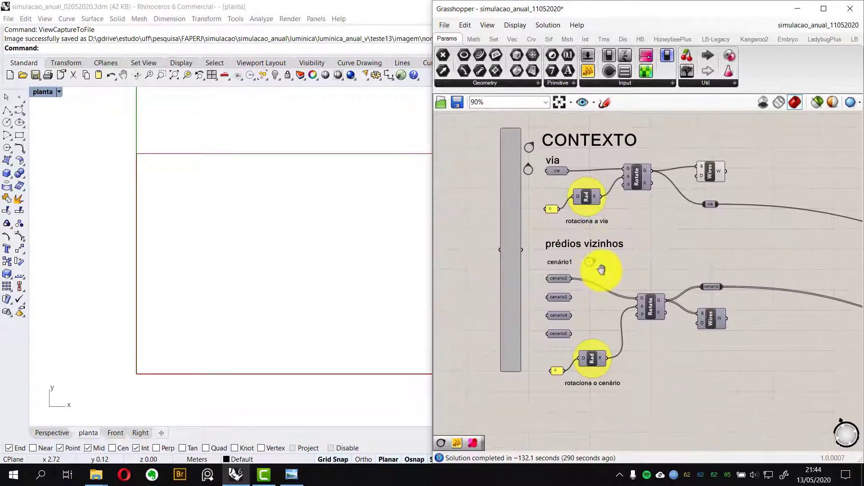
Examine the janela térreo and janela tipo window parameters, then view the whole Grasshopper definition
{"action": "scroll", "coordinate": [585, 270], "scroll_direction": "down", "scroll_amount": 6}
{"action": "scroll", "coordinate": [616, 212], "scroll_direction": "up", "scroll_amount": 8}
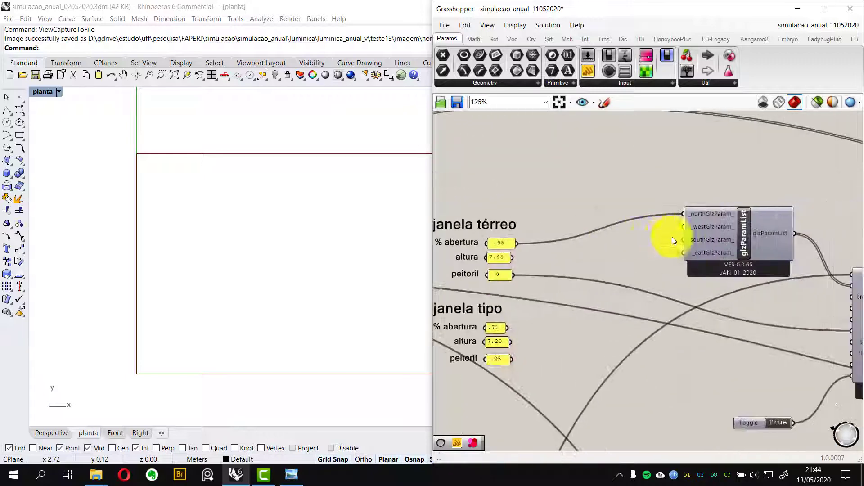
{"action": "scroll", "coordinate": [697, 239], "scroll_direction": "up", "scroll_amount": 3}
{"action": "scroll", "coordinate": [731, 214], "scroll_direction": "up", "scroll_amount": 3}
{"action": "right_click_drag", "start_coordinate": [681, 224], "coordinate": [625, 247]}
{"action": "scroll", "coordinate": [632, 214], "scroll_direction": "down", "scroll_amount": 4}
{"action": "right_click_drag", "start_coordinate": [534, 246], "coordinate": [658, 222]}
{"action": "scroll", "coordinate": [665, 223], "scroll_direction": "down", "scroll_amount": 3}
{"action": "scroll", "coordinate": [666, 222], "scroll_direction": "down", "scroll_amount": 1}
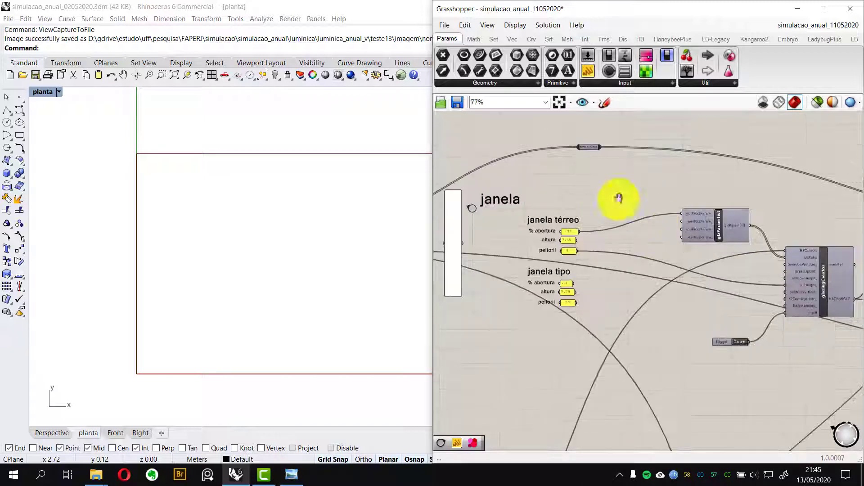
{"action": "right_click_drag", "start_coordinate": [619, 199], "coordinate": [642, 199]}
{"action": "left_click", "coordinate": [557, 103]}
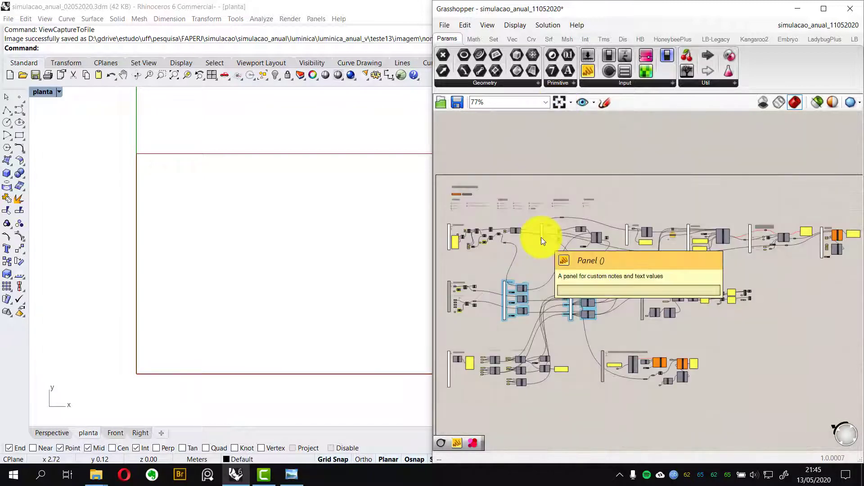